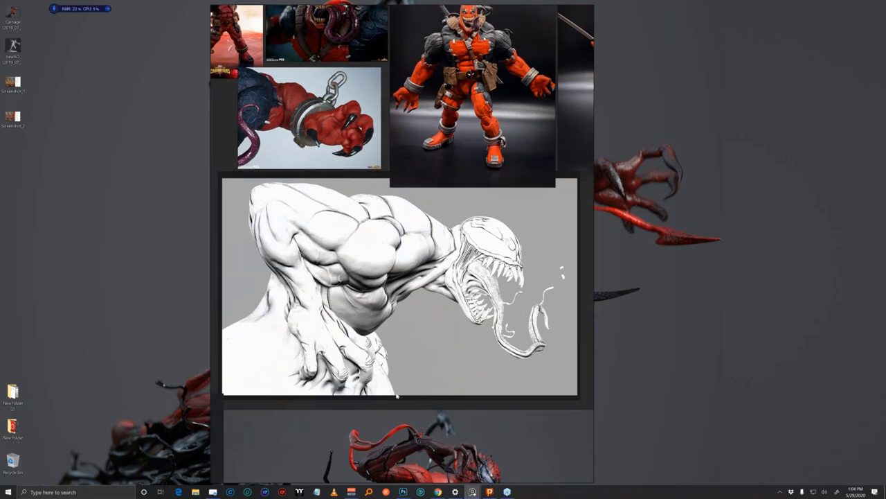
Examine the reference board's images, including the Venompool figures, the white Venom render, the ninja turtle painting and the Carnage sculpt
scroll(410, 422, "up", 5)
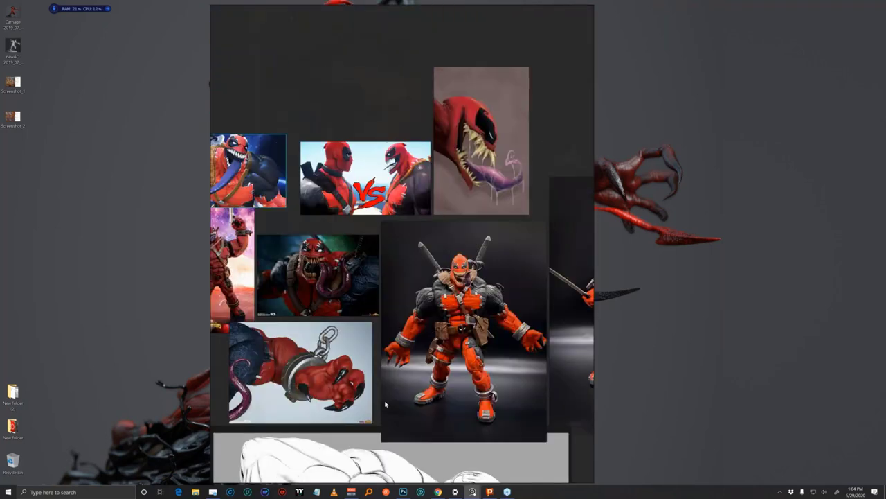
scroll(388, 394, "down", 4)
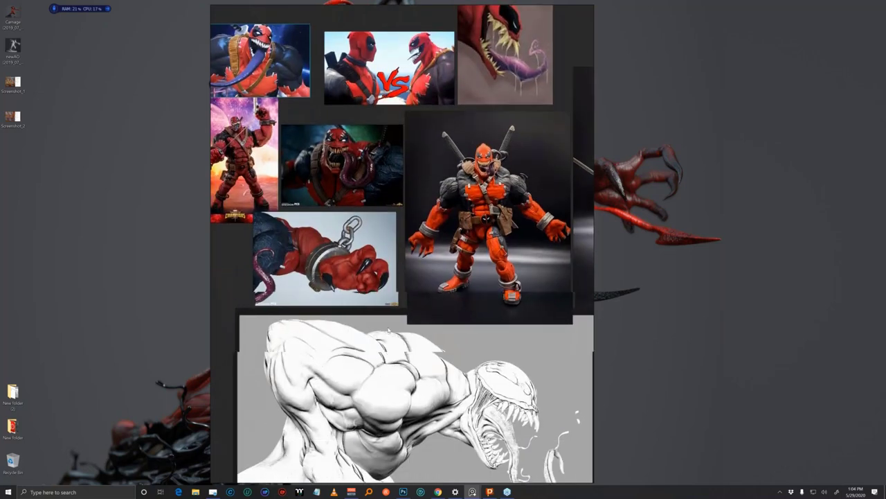
scroll(410, 339, "down", 1)
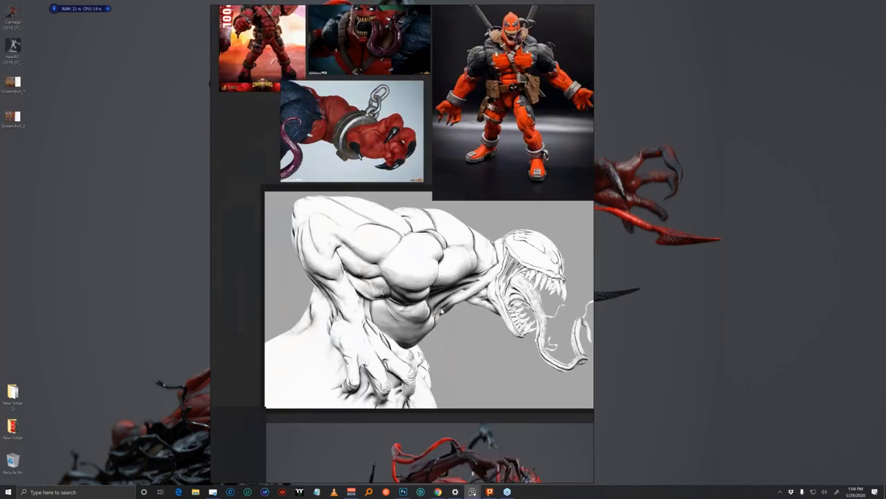
scroll(401, 277, "down", 2)
left_click_drag(416, 254, 293, 412)
left_click_drag(582, 270, 309, 419)
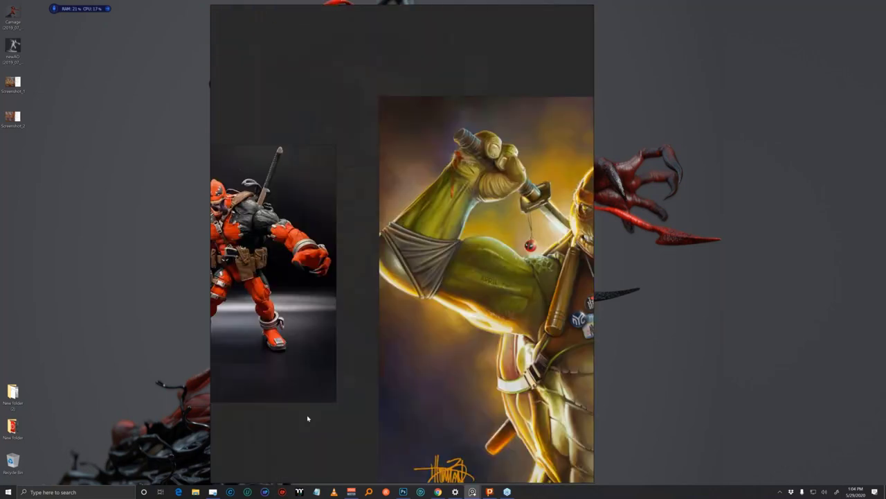
left_click_drag(547, 433, 321, 365)
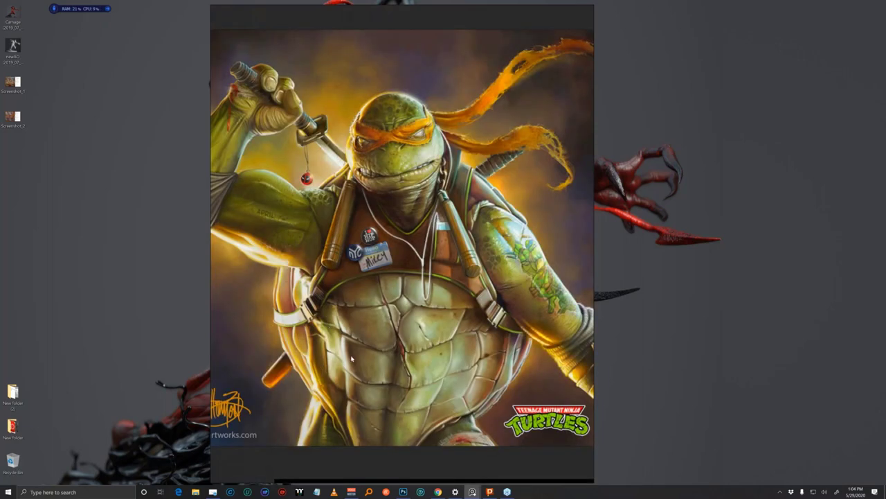
scroll(351, 356, "down", 3)
left_click_drag(335, 460, 340, 352)
mouse_move(360, 478)
left_mouse_down()
mouse_move(481, 364)
mouse_move(609, 327)
left_mouse_up()
left_click_drag(279, 383, 395, 416)
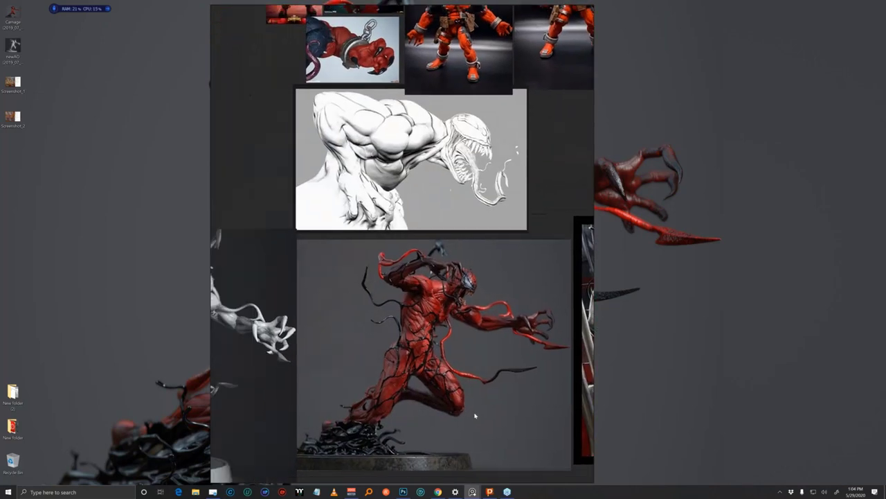
left_click_drag(330, 381, 323, 423)
Shrink the reference board window to a smaller landscape frame and center it on the Venompool references
left_click_drag(348, 352, 148, 400)
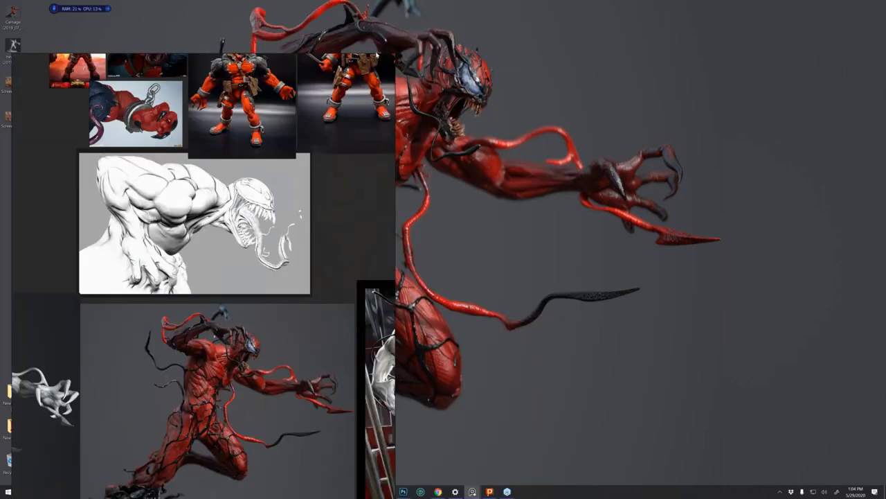
left_click_drag(325, 119, 287, 483)
left_click_drag(248, 399, 329, 251)
left_click_drag(426, 421, 446, 383)
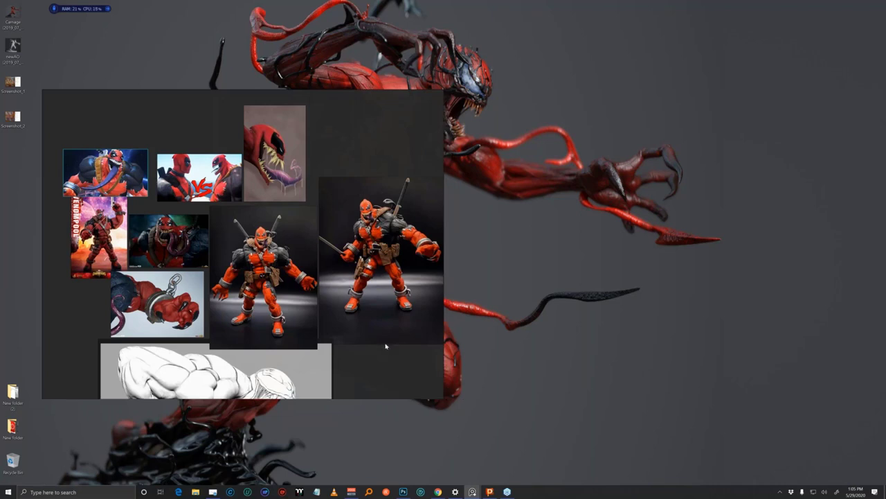
left_click_drag(361, 329, 329, 326)
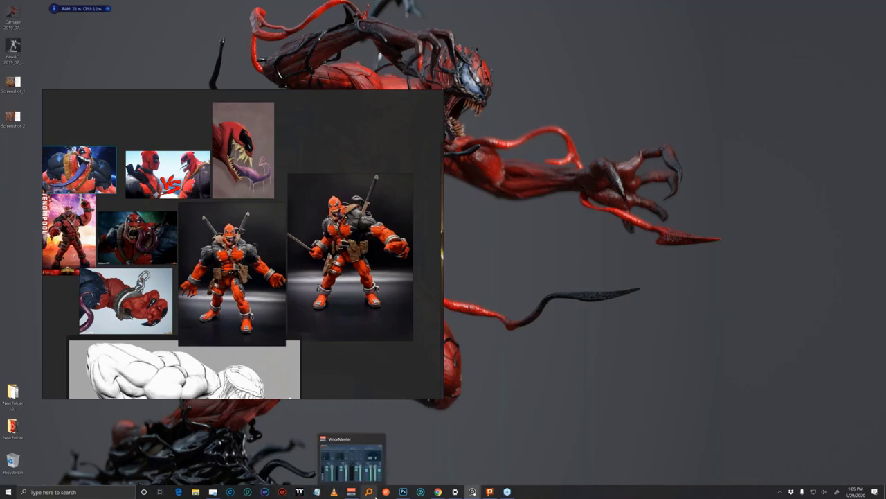
Switch to Corel Painter and enlarge the white Venom render in the reference window over the line sketch
left_click(487, 493)
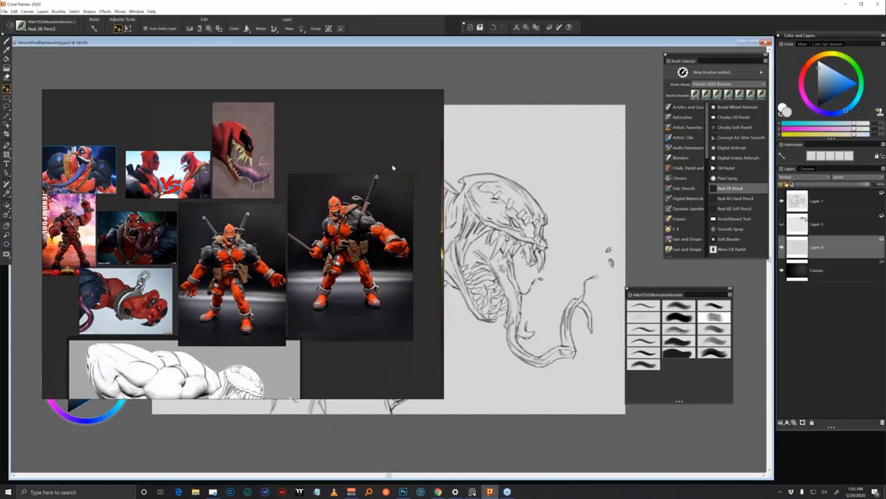
mouse_move(393, 167)
left_mouse_down()
mouse_move(356, 420)
mouse_move(266, 446)
left_mouse_up()
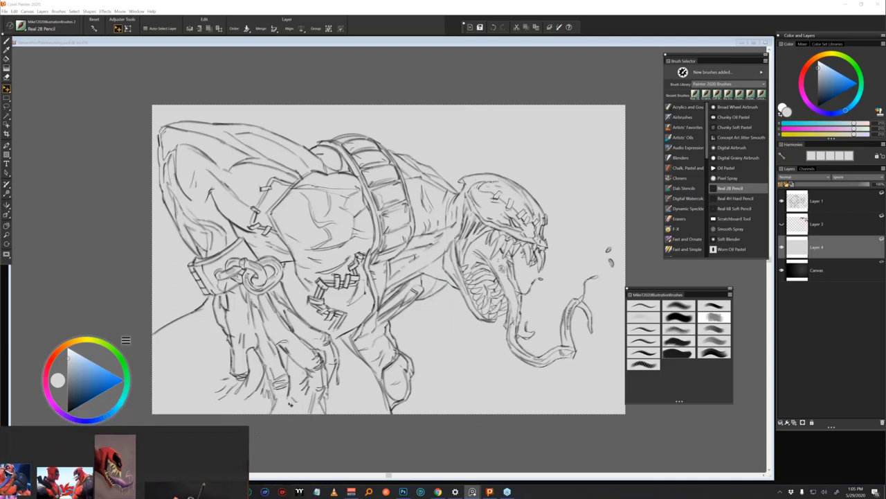
mouse_move(206, 460)
left_mouse_down()
mouse_move(142, 418)
mouse_move(379, 219)
mouse_move(385, 201)
left_mouse_up()
mouse_move(251, 424)
left_mouse_down()
mouse_move(270, 280)
mouse_move(315, 272)
mouse_move(309, 291)
left_mouse_up()
scroll(315, 272, "up", 3)
scroll(292, 277, "up", 2)
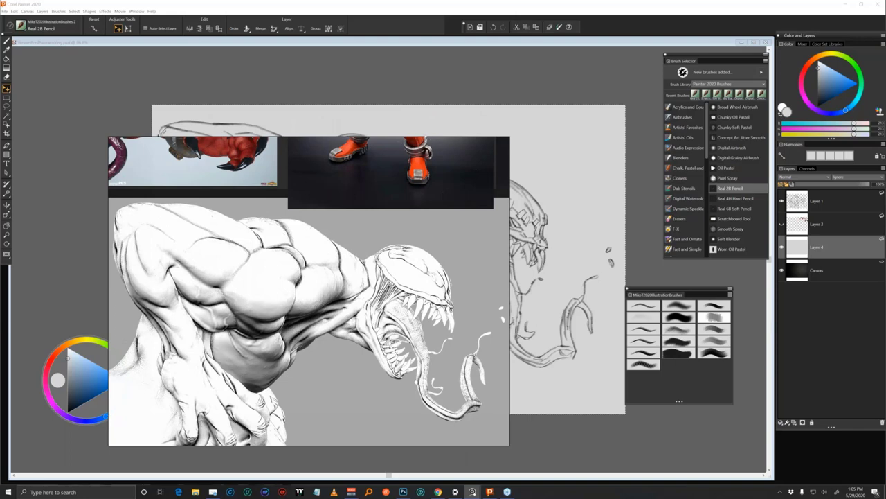
Compare the white Venom render with the line sketch and move the reference window completely off the canvas
left_click_drag(309, 136, 309, 171)
left_click_drag(309, 325, 306, 277)
left_click_drag(406, 244, 416, 232)
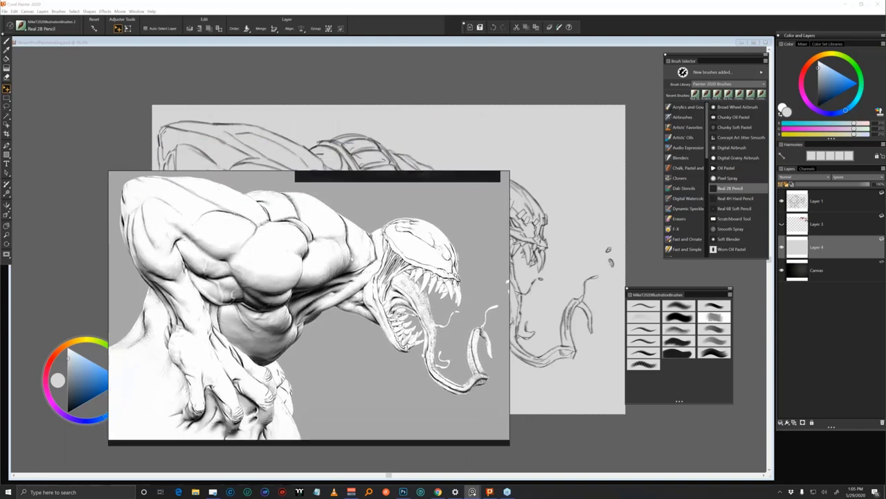
left_click_drag(349, 306, 312, 293)
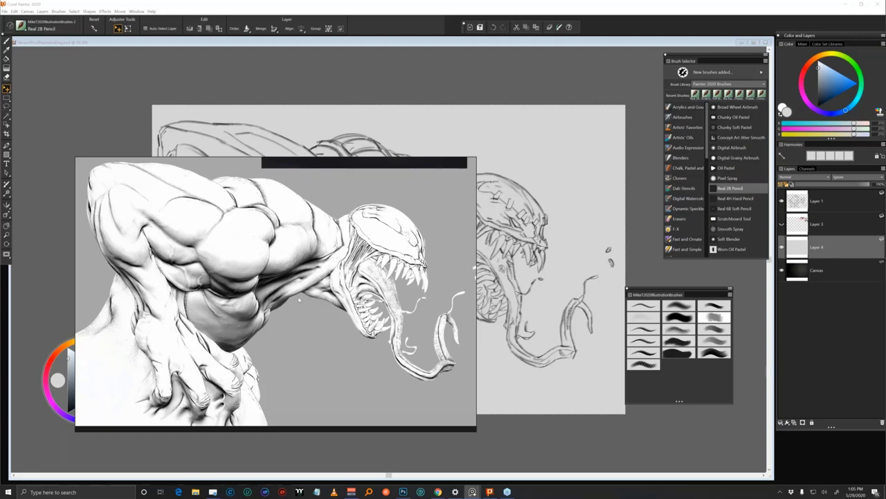
mouse_move(304, 288)
left_mouse_down()
mouse_move(320, 288)
mouse_move(309, 293)
left_mouse_up()
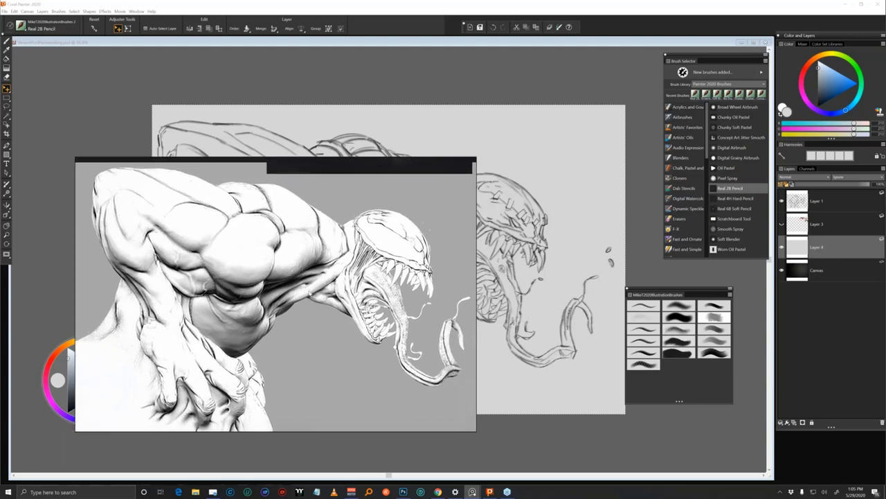
scroll(323, 281, "up", 2)
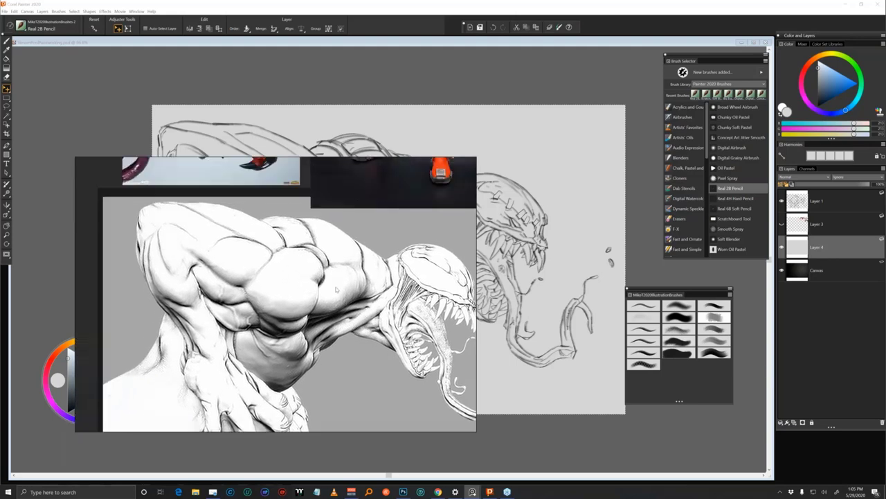
left_click_drag(335, 284, 393, 288)
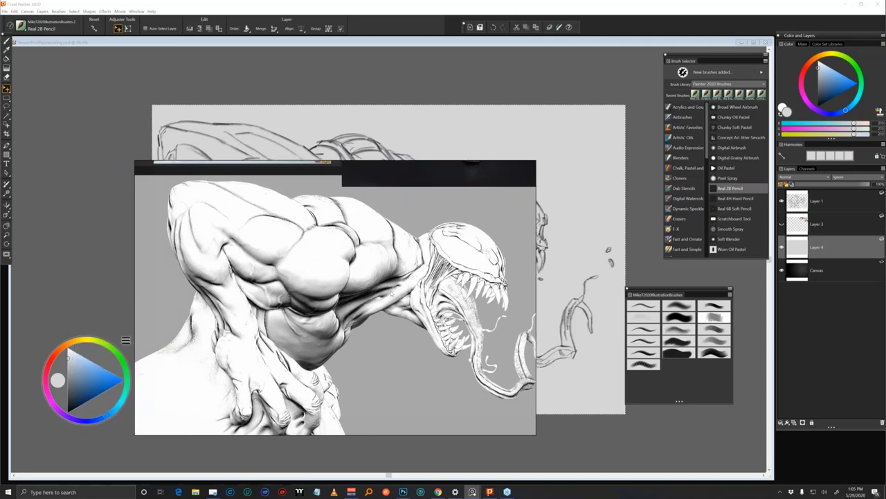
mouse_move(357, 306)
left_mouse_down()
mouse_move(568, 339)
mouse_move(481, 339)
mouse_move(168, 279)
left_mouse_up()
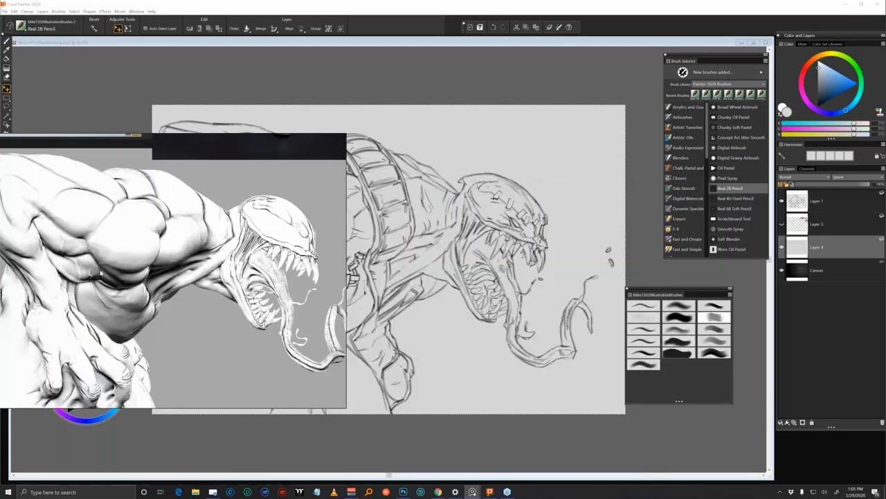
left_click_drag(100, 274, 0, 267)
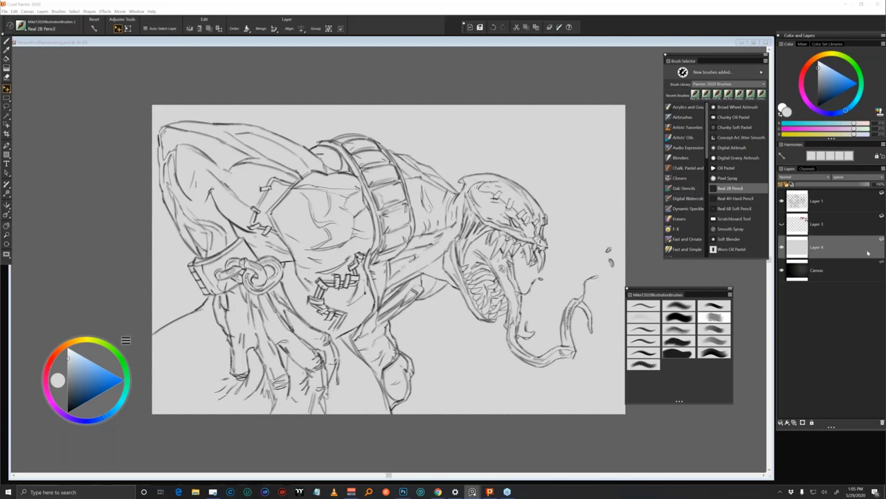
Select Layer 1 and recolor its sketch lines light blue with the Paint Bucket
left_click_drag(841, 185, 874, 185)
left_click(823, 202)
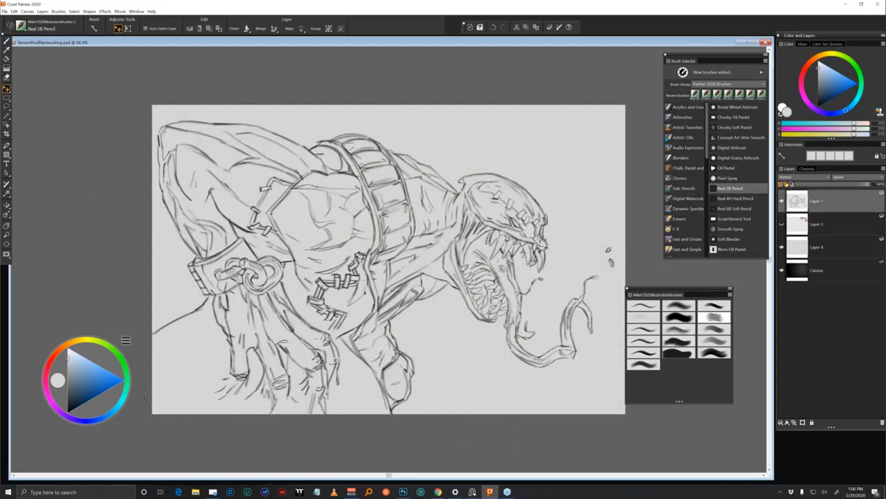
left_click(90, 363)
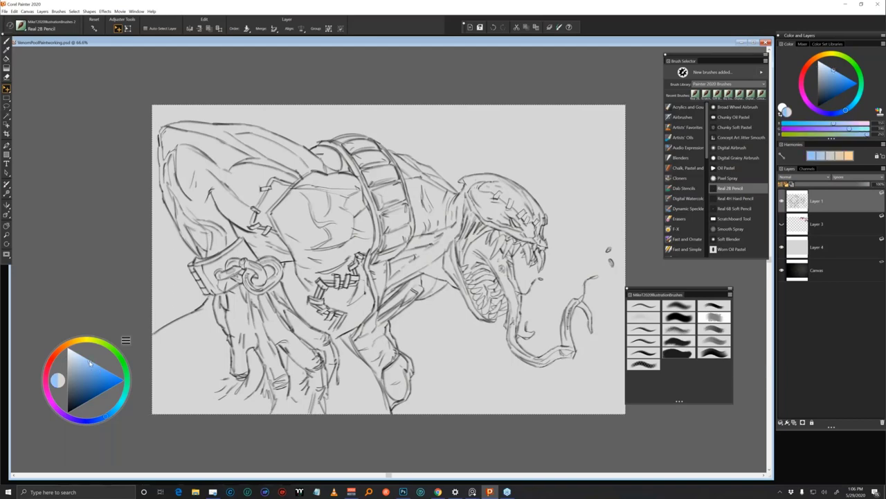
left_click(295, 200)
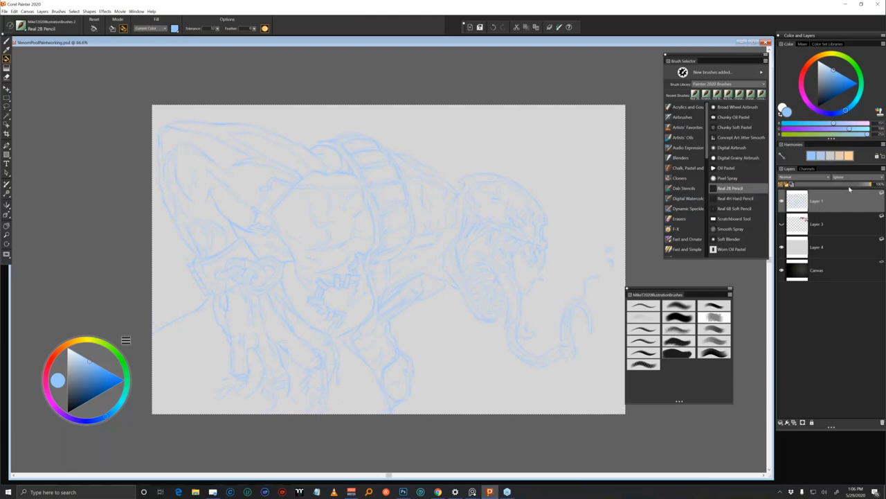
Lower the opacity of Layer 1 to 40% and hide the light gray Layer 4 to expose the dark canvas
left_click_drag(849, 185, 827, 185)
left_click(826, 185)
left_click(782, 250)
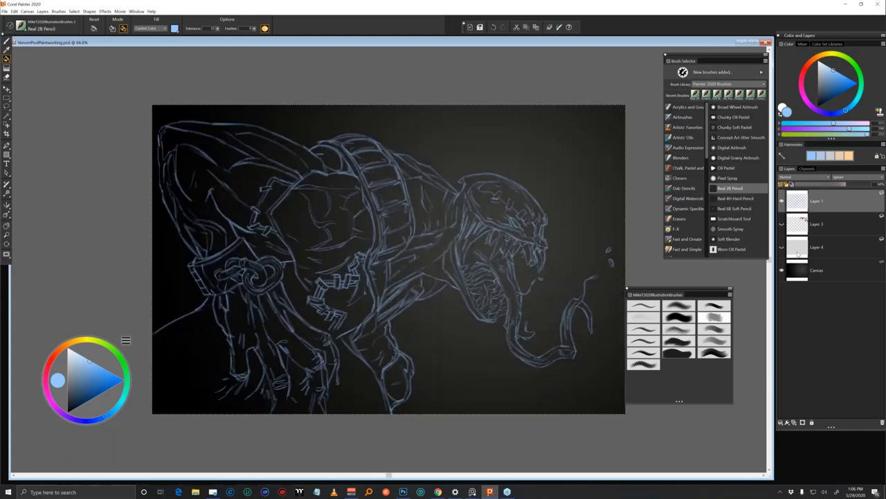
left_click_drag(844, 189, 825, 186)
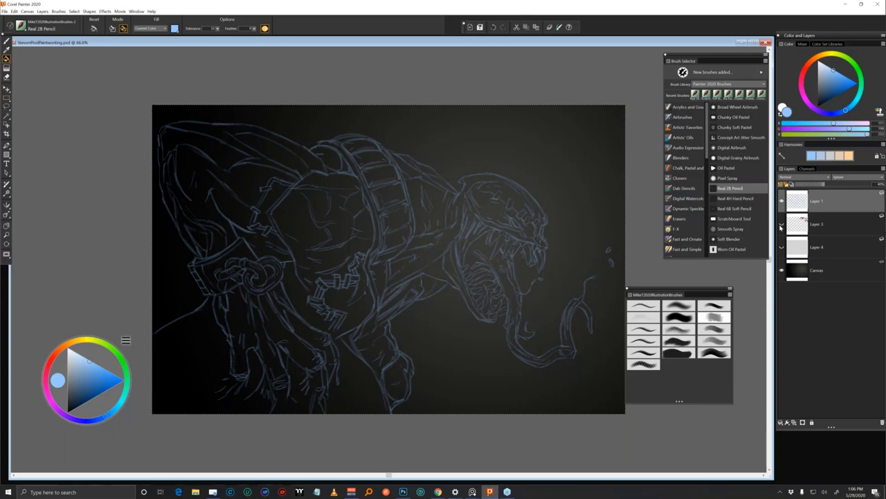
Show the labeled color swatches on Layer 3 and add a new layer directly above it
left_click(783, 224)
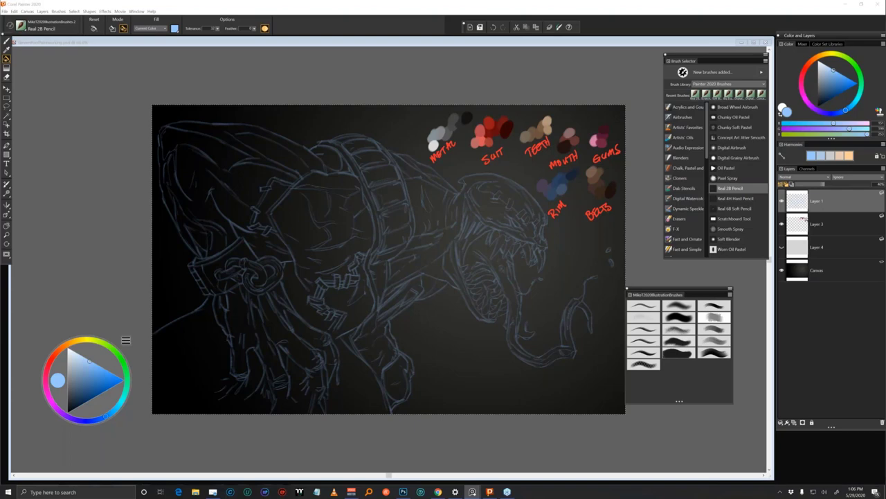
left_click(842, 228)
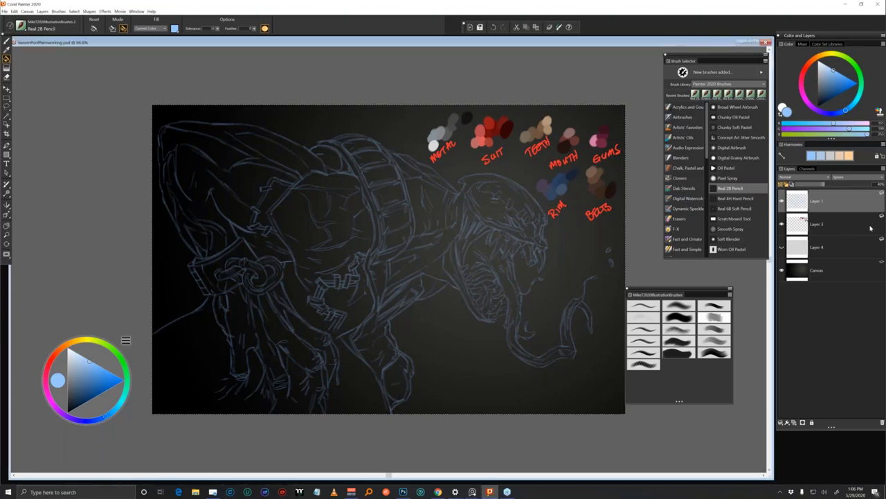
left_click(843, 234)
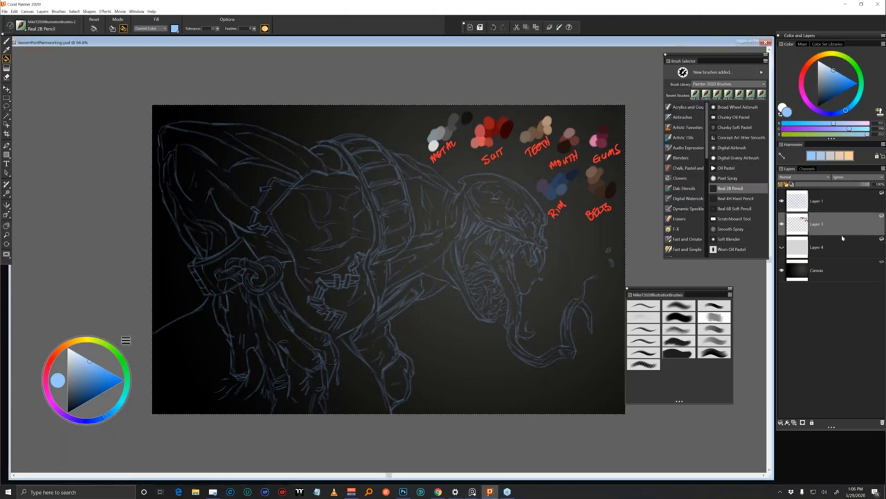
left_click(801, 423)
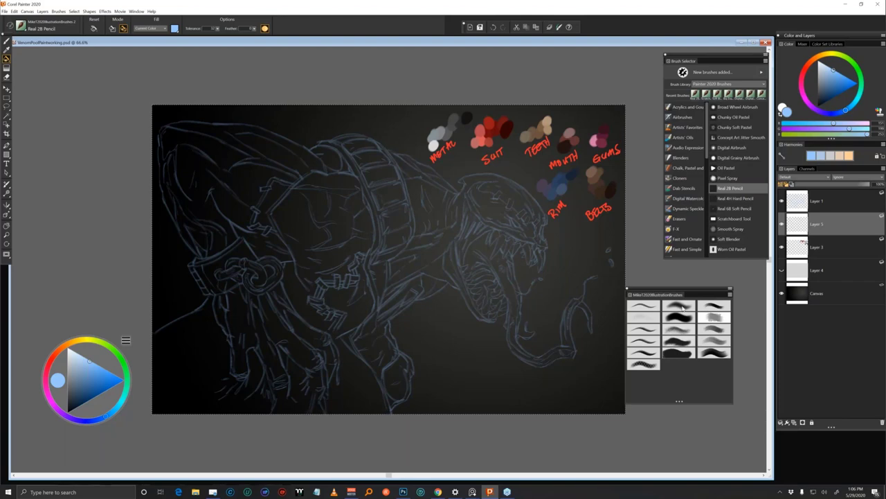
Move the custom brush palette clear of the canvas and set up the Scratchboard Tool with the dark red Suit swatch
left_click_drag(648, 294, 681, 299)
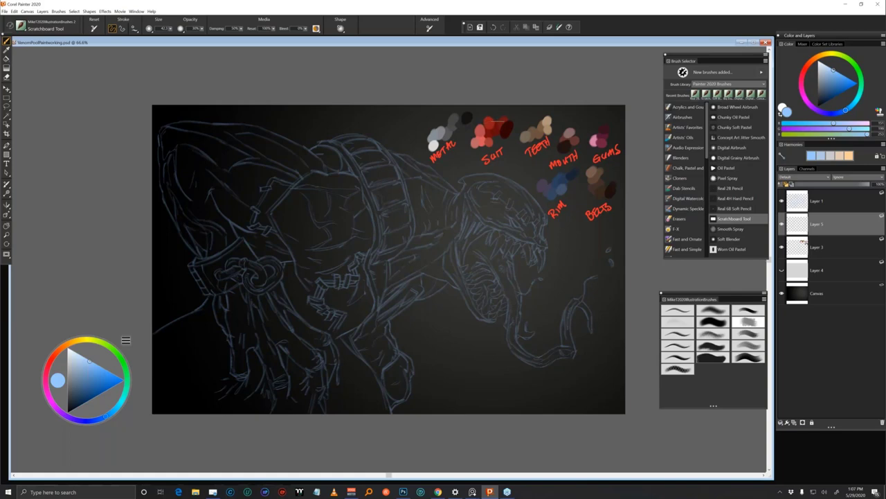
left_click(498, 128, "alt")
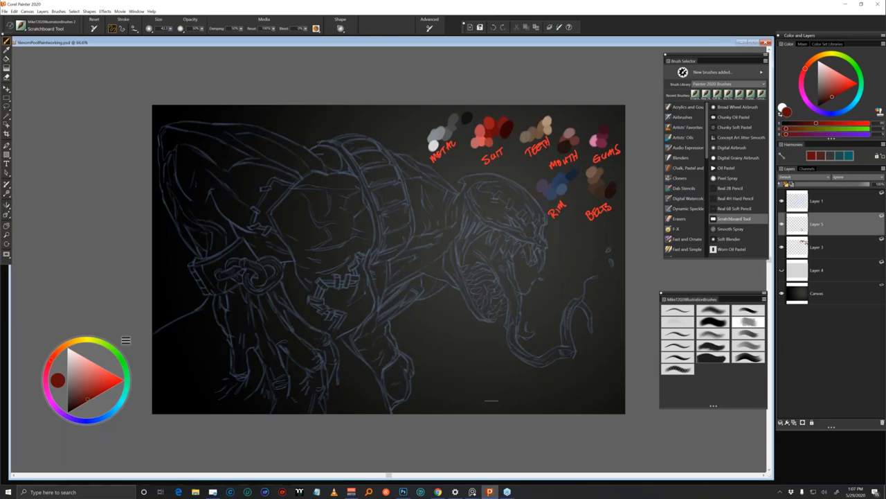
Calibrate the pen pressure in Brush Tracking with a zigzag stroke on the scratchpad and accept the settings
key("ctrl+shift+k")
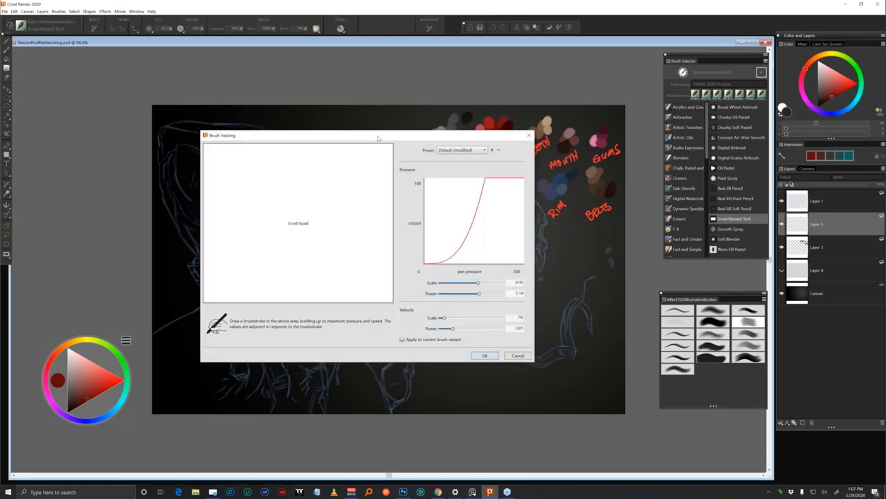
left_click_drag(390, 140, 567, 222)
mouse_move(488, 244)
left_mouse_down()
mouse_move(464, 336)
mouse_move(504, 379)
left_mouse_up()
mouse_move(429, 297)
left_mouse_down()
mouse_move(548, 323)
mouse_move(567, 356)
left_mouse_up()
left_click_drag(416, 348, 565, 308)
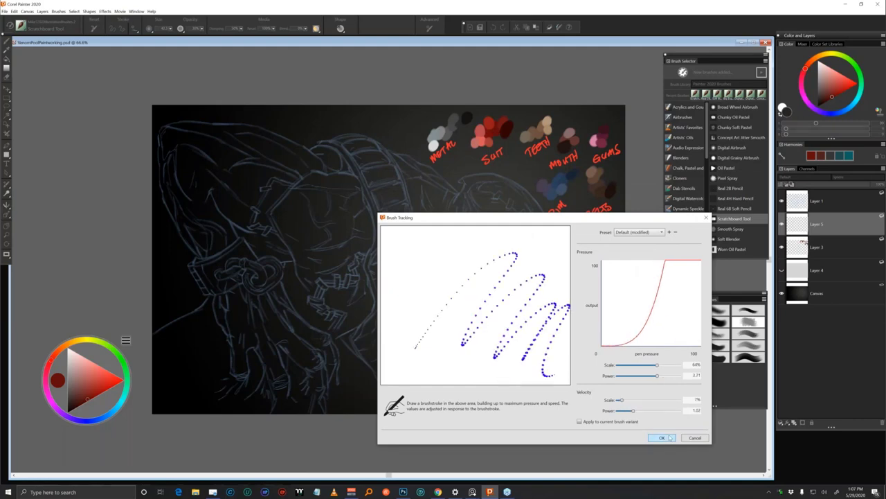
left_click(662, 438)
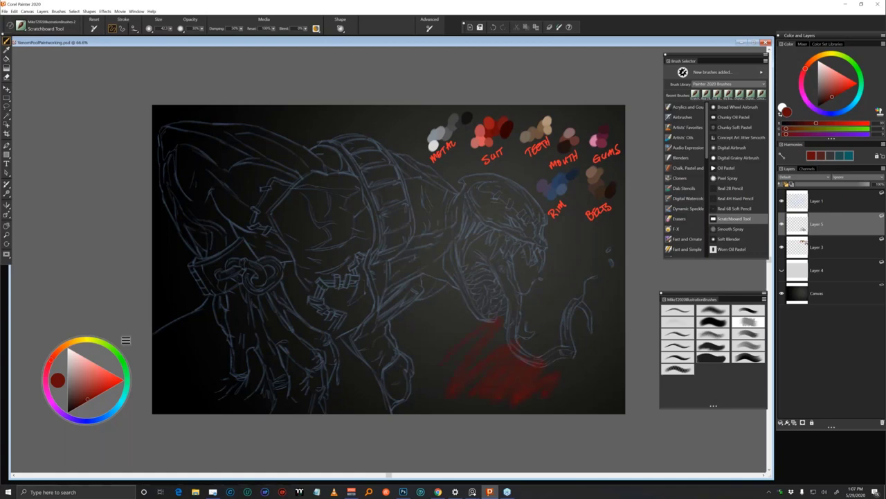
Recalibrate Brush Tracking with a fresh zigzag stroke on the scratchpad and apply the new pressure curve
key("ctrl+shift+k")
mouse_move(228, 237)
left_mouse_down()
mouse_move(332, 157)
mouse_move(349, 196)
left_mouse_up()
mouse_move(297, 267)
left_mouse_down()
mouse_move(367, 221)
mouse_move(374, 289)
left_mouse_up()
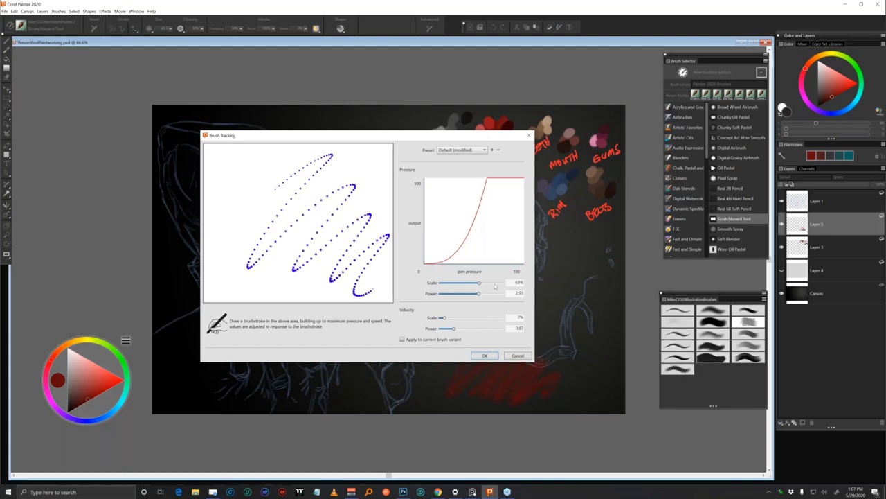
left_click(486, 355)
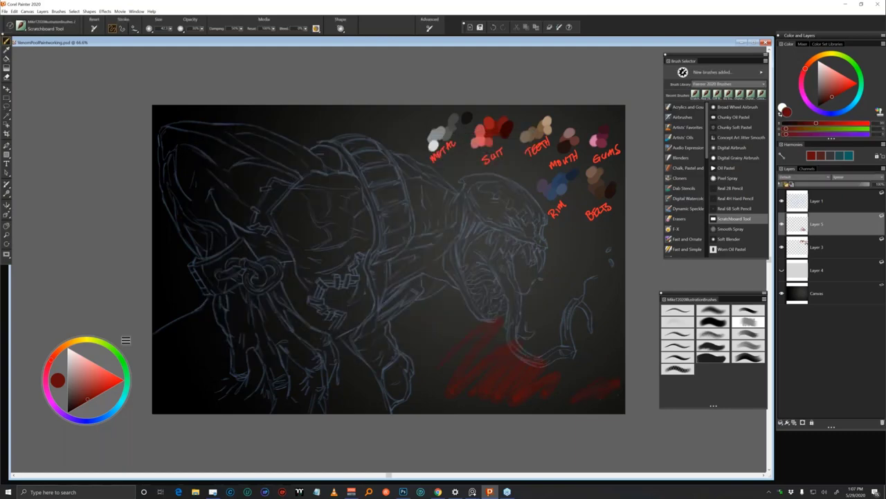
Clear the dark red test strokes below the tongue and recalibrate Brush Tracking with several strokes on the scratchpad
left_click_drag(582, 376, 623, 377)
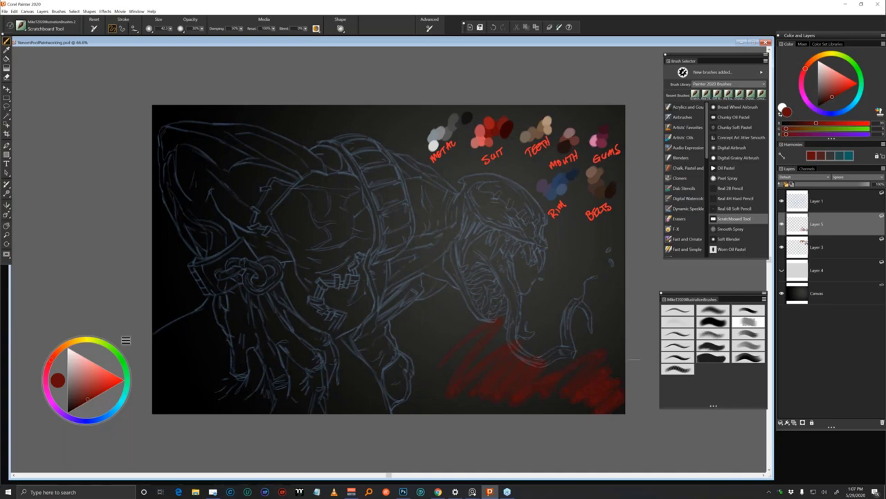
key("ctrl+z")
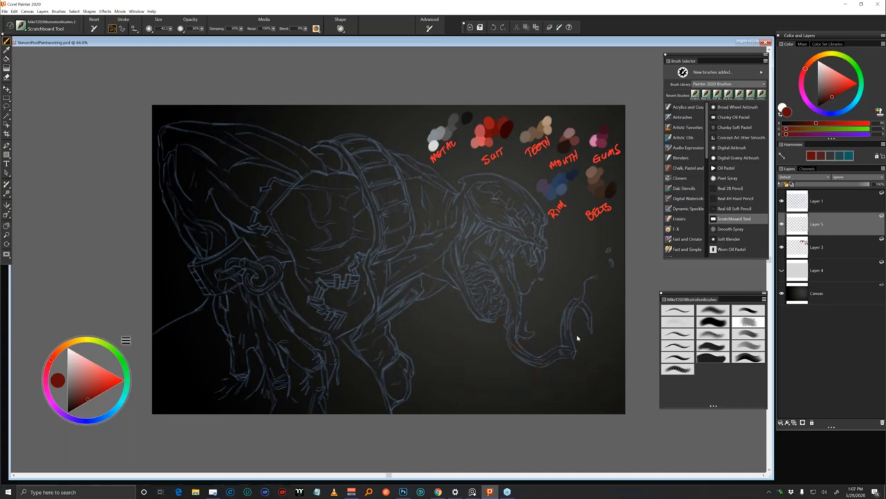
key("ctrl+shift+k")
left_click_drag(249, 269, 356, 170)
left_click_drag(336, 205, 323, 290)
mouse_move(265, 220)
left_mouse_down()
mouse_move(372, 188)
mouse_move(356, 288)
mouse_move(395, 231)
left_mouse_up()
mouse_move(285, 249)
left_mouse_down()
mouse_move(364, 220)
mouse_move(377, 298)
left_mouse_up()
left_click(484, 354)
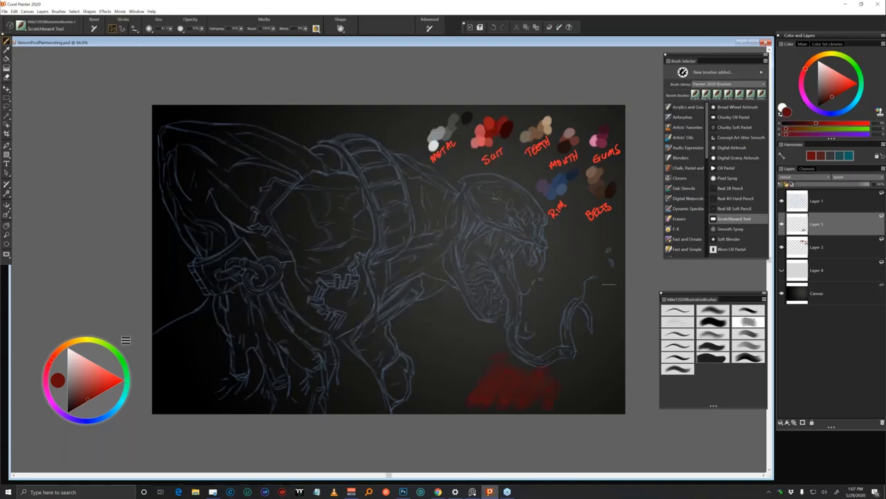
key("ctrl+z")
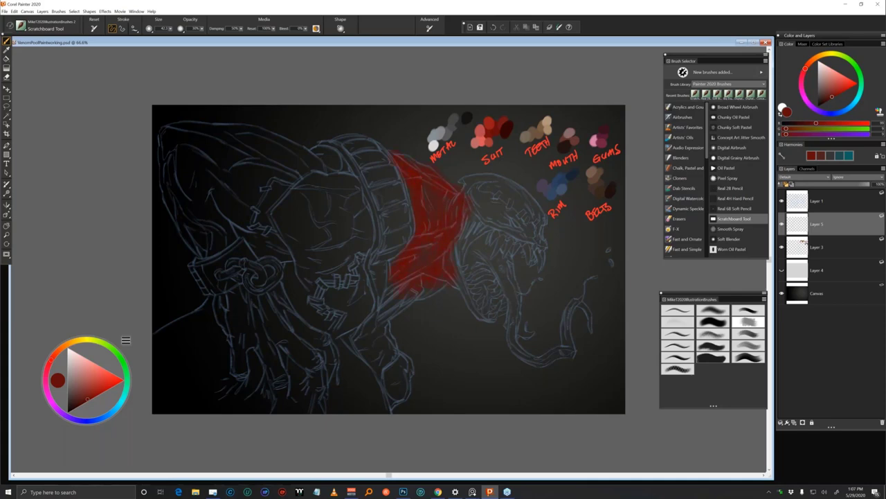
Block in the neck, upper head and upper arm with the dark red Suit color, undoing the strokes on the rounded plate
left_click_drag(410, 275, 425, 277)
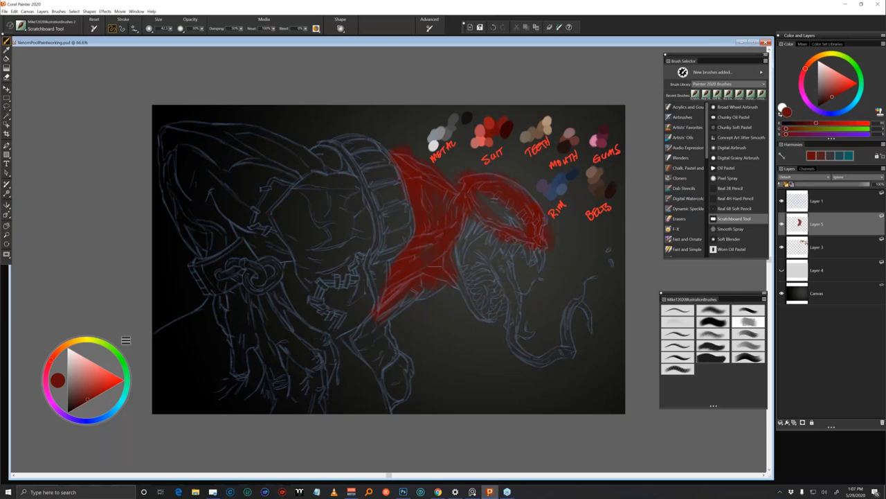
left_click_drag(304, 194, 305, 274)
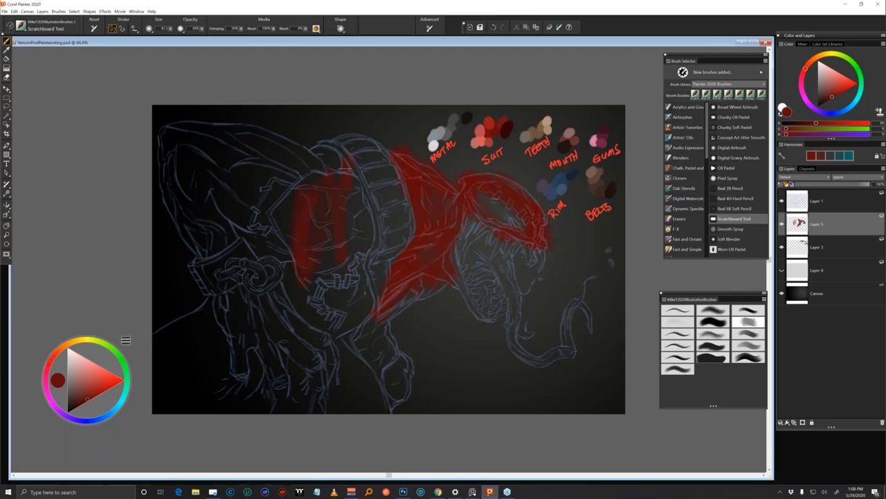
key("ctrl+z")
mouse_move(268, 241)
left_mouse_down()
mouse_move(207, 183)
mouse_move(211, 218)
mouse_move(197, 249)
mouse_move(163, 125)
mouse_move(176, 207)
mouse_move(180, 131)
mouse_move(262, 185)
mouse_move(232, 170)
mouse_move(284, 173)
mouse_move(277, 185)
mouse_move(312, 166)
mouse_move(280, 157)
left_mouse_up()
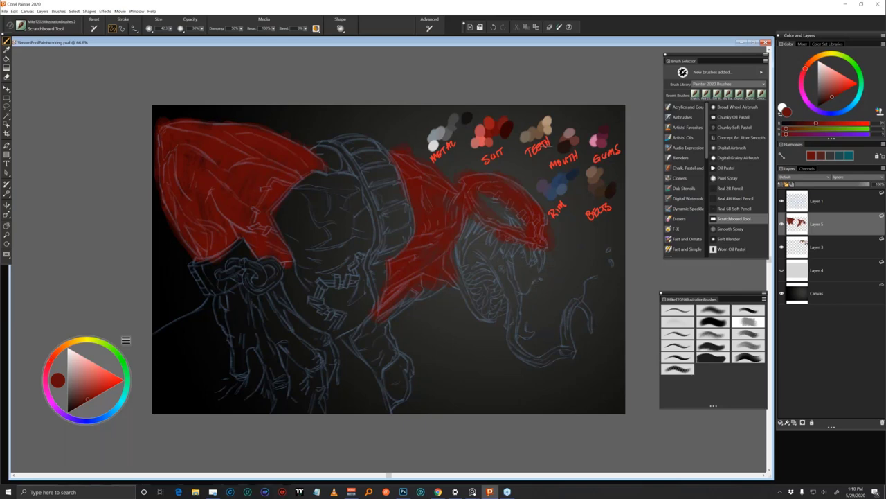
Shade the upper arm and the strip beside the belt with the darkest Suit swatch and reds sampled from the arm
left_click(511, 126, "alt")
left_click_drag(296, 165, 277, 160)
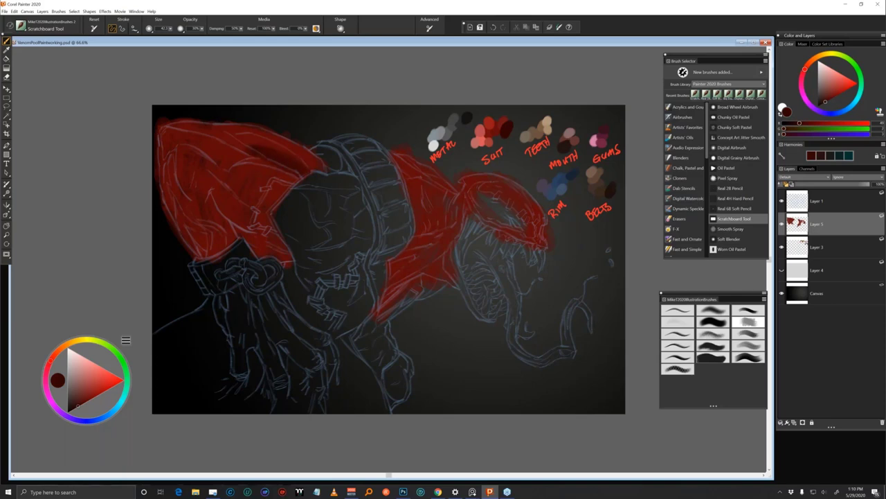
left_click(244, 141, "alt")
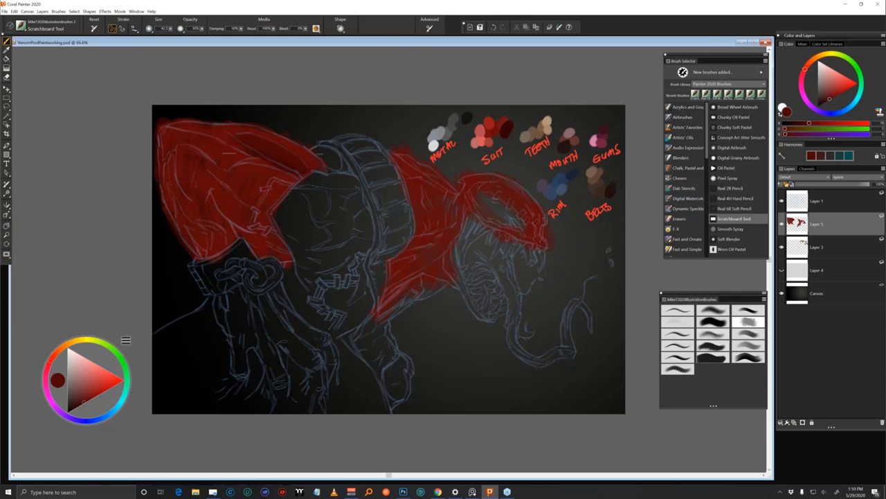
left_click_drag(82, 403, 81, 404)
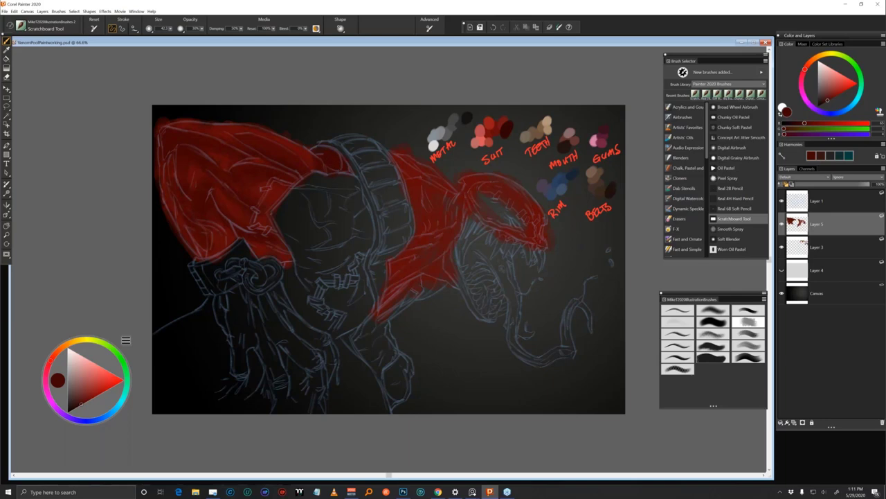
Move the floating color wheel closer to the canvas and shade the arm's muscle creases with a dark red picked from it
left_click_drag(114, 346, 128, 244)
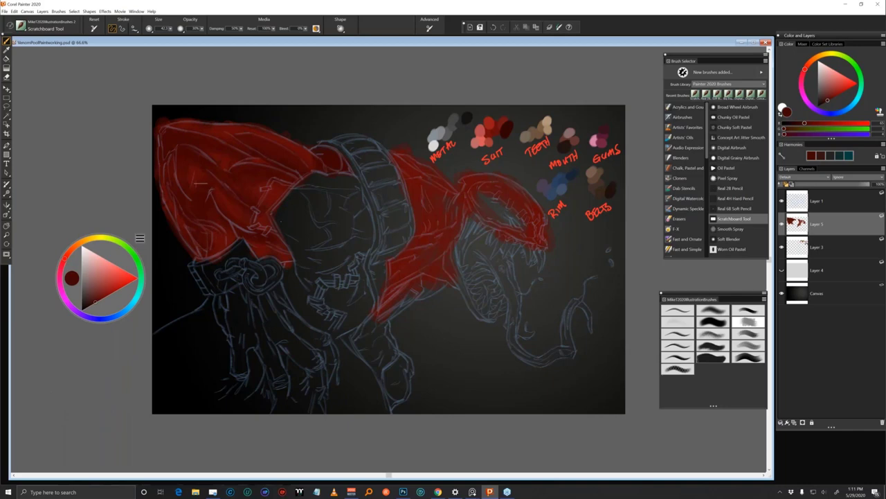
left_click(99, 299)
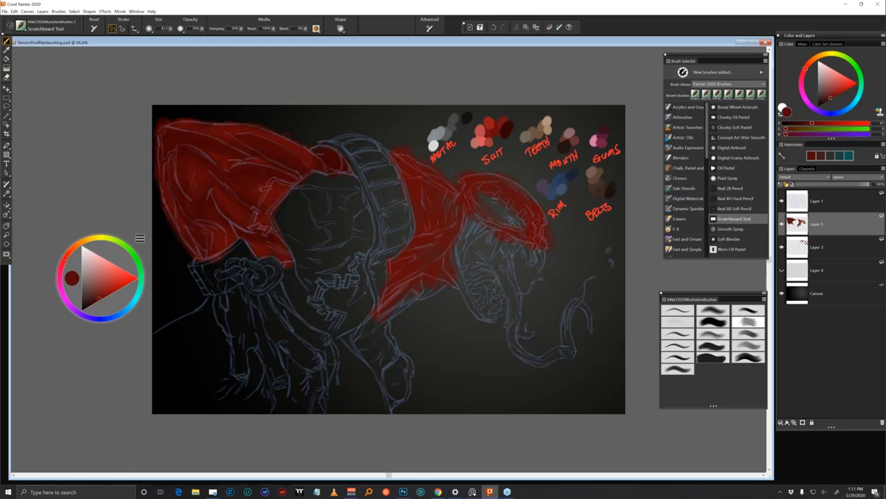
left_click(96, 302)
left_click_drag(217, 210, 217, 205)
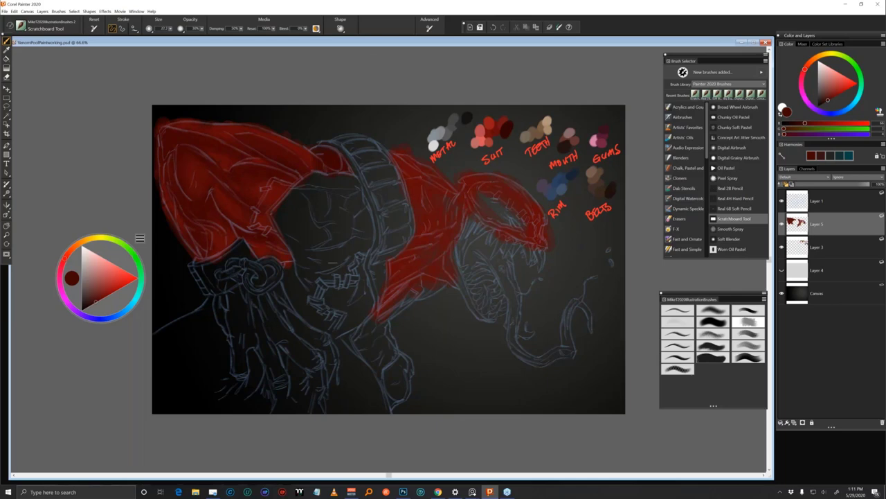
Deepen the shadows between the arm muscles with the darkest Suit red and reds sampled near the elbow
left_click(511, 126, "alt")
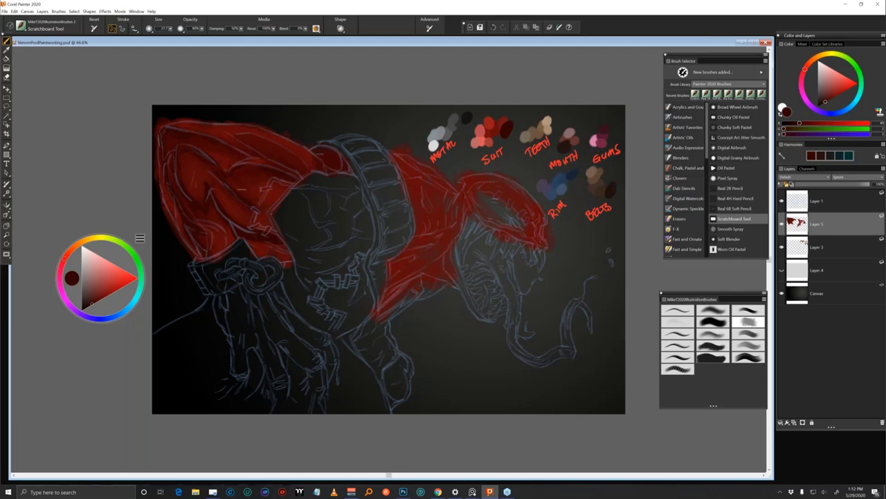
left_click(72, 278)
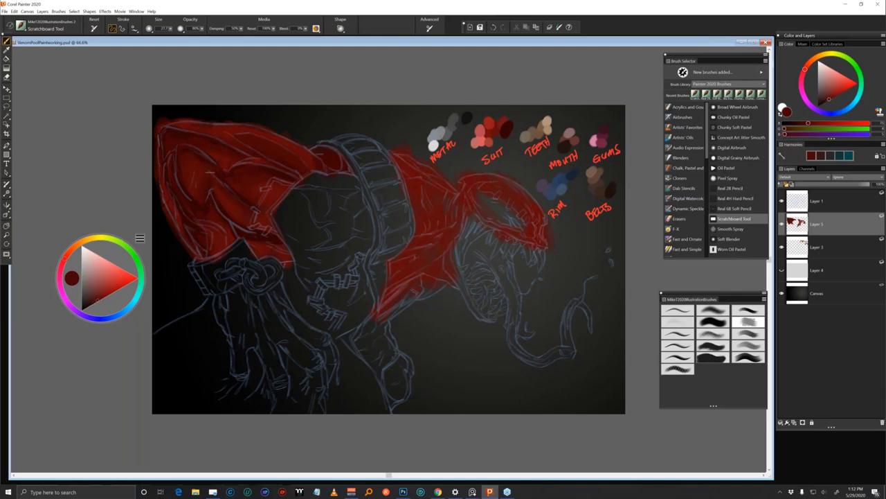
left_click(91, 303)
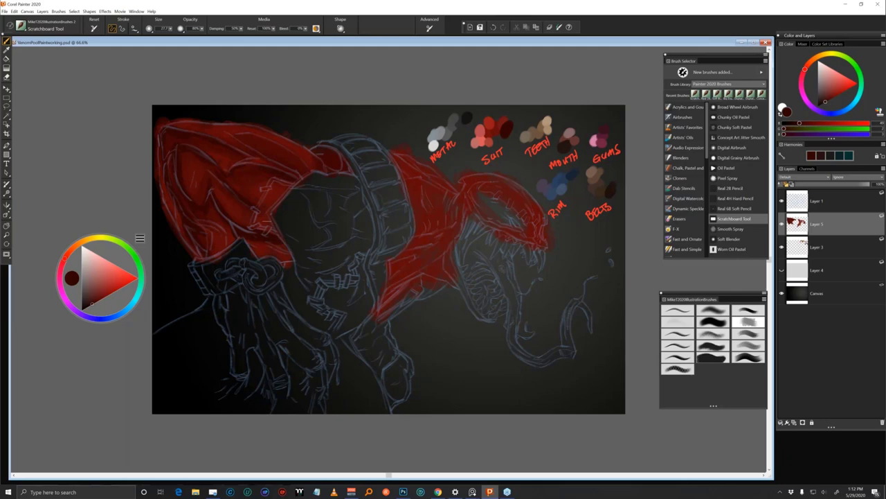
left_click(270, 239, "alt")
left_click(279, 238, "alt")
left_click(283, 244, "alt")
left_click(283, 243, "alt")
left_click(270, 238, "alt")
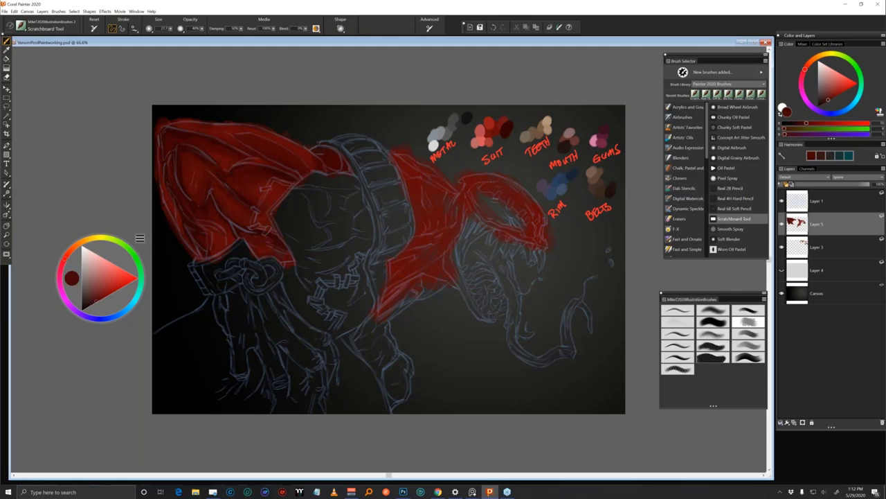
Blend the muscle forms along the top of the arm with light and dark reds sampled from the painted area
left_click(189, 169, "alt")
left_click(202, 148, "alt")
left_click(186, 145, "alt")
left_click(225, 147, "alt")
left_click(241, 148, "alt")
left_click(241, 149, "alt")
left_click_drag(204, 155, 215, 153)
left_click(213, 153, "alt")
left_click(218, 138, "alt")
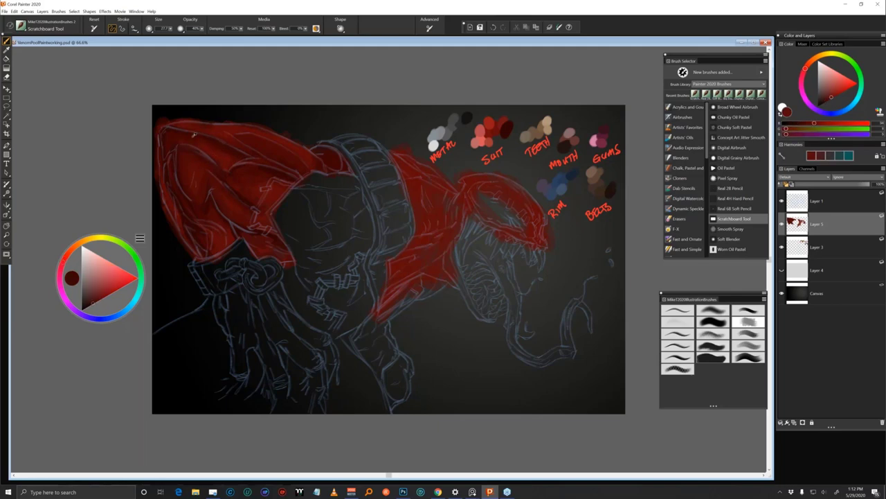
left_click(220, 146, "alt")
left_click(223, 148, "alt")
left_click(223, 148, "alt")
left_click(222, 146, "alt")
Paint the strap along the rounded plate's arm-side edge with a near-black sampled from inside the plate
left_click(301, 215, "alt")
left_click(300, 215, "alt")
mouse_move(277, 191)
left_mouse_down()
mouse_move(265, 220)
mouse_move(262, 204)
left_mouse_up()
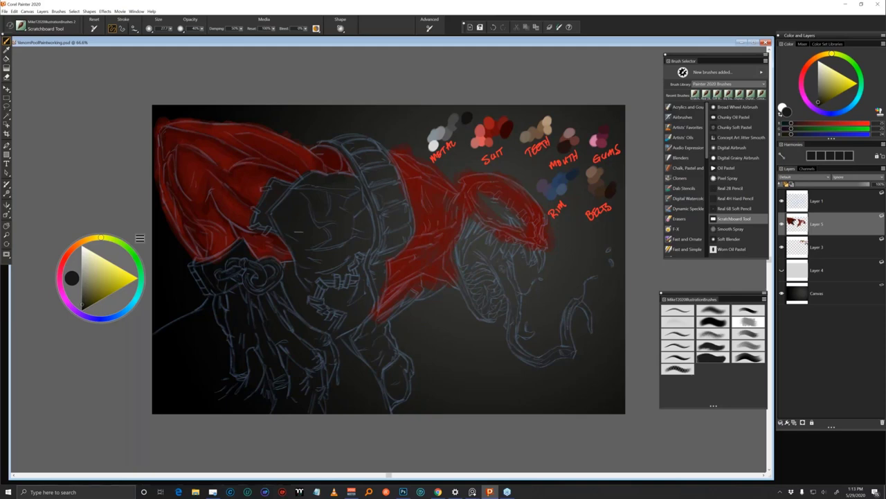
Refine the lower arm's red shading with dark and mid reds sampled from the surrounding muscles
left_click(235, 225, "alt")
left_click(235, 226, "alt")
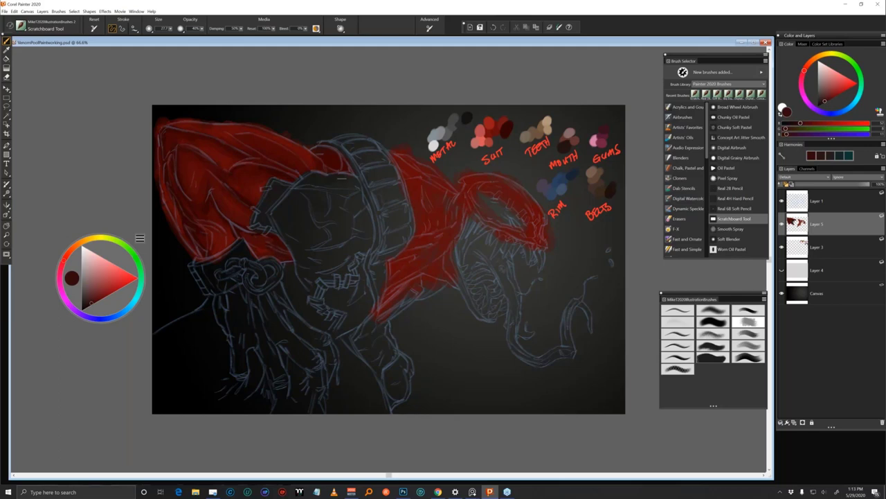
left_click(269, 235, "alt")
left_click(266, 247, "alt")
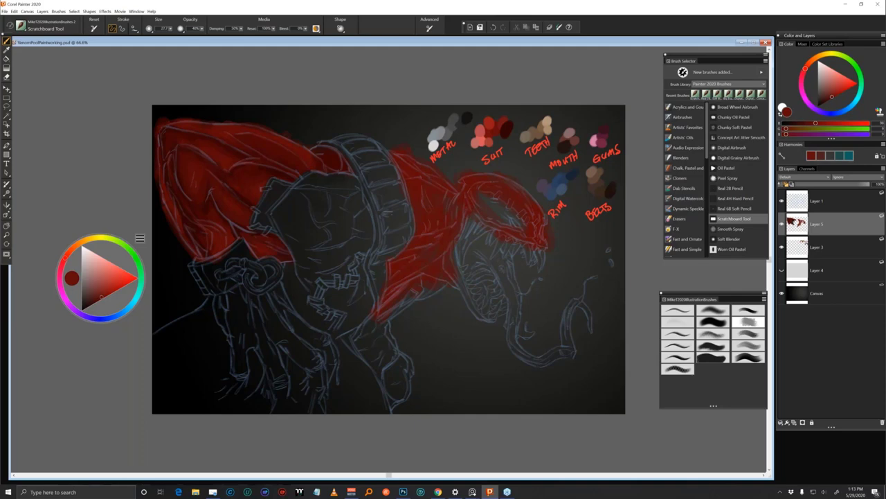
left_click(290, 255, "alt")
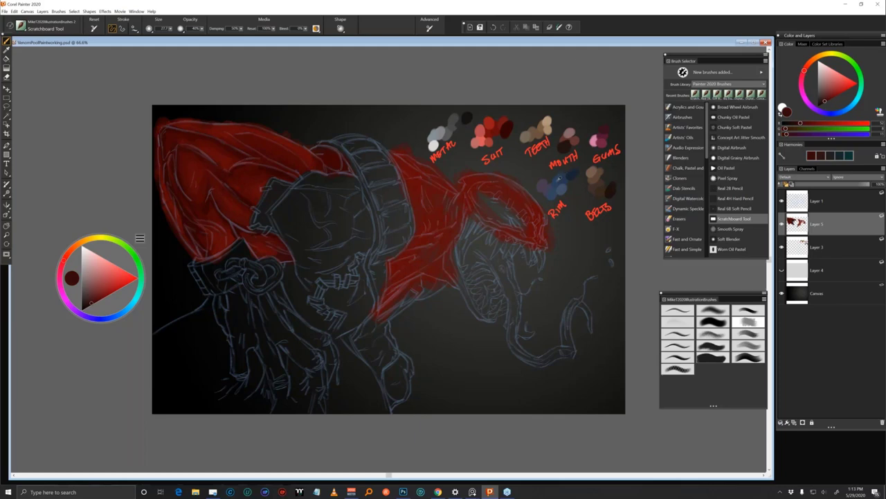
Paint a blue Rim light along the top of the arm, its muscle ridge and the upper edge of the rounded plate
left_click(562, 178, "alt")
left_click_drag(317, 147, 334, 170)
left_click(329, 152, "alt")
left_click(329, 152, "alt")
mouse_move(319, 168)
left_mouse_down()
mouse_move(262, 132)
mouse_move(174, 126)
left_mouse_up()
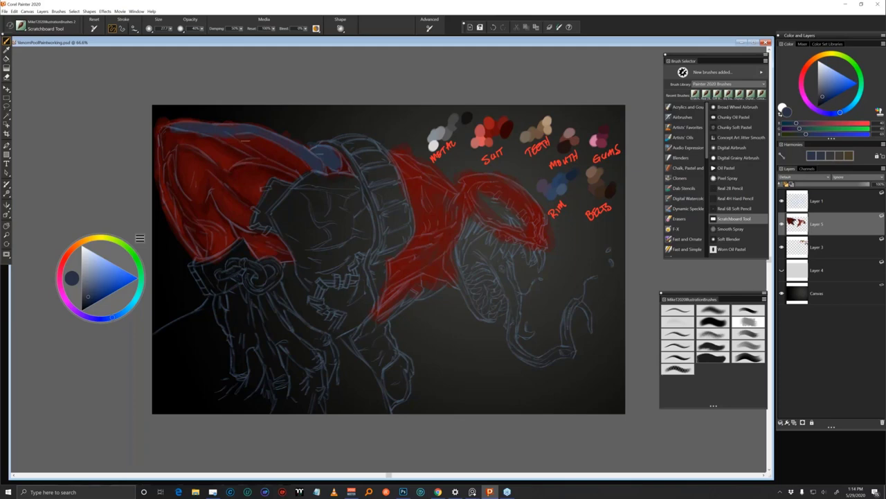
left_click_drag(232, 144, 259, 158)
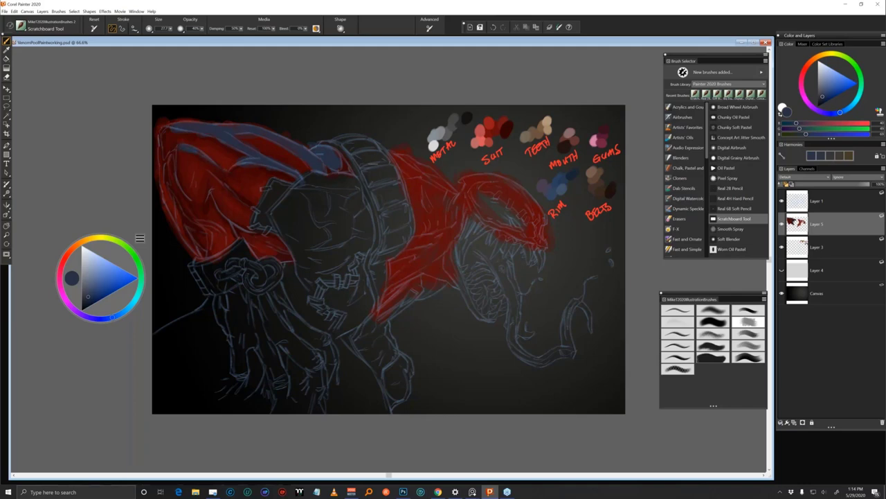
mouse_move(334, 182)
left_mouse_down()
mouse_move(295, 184)
mouse_move(352, 184)
mouse_move(353, 176)
left_mouse_up()
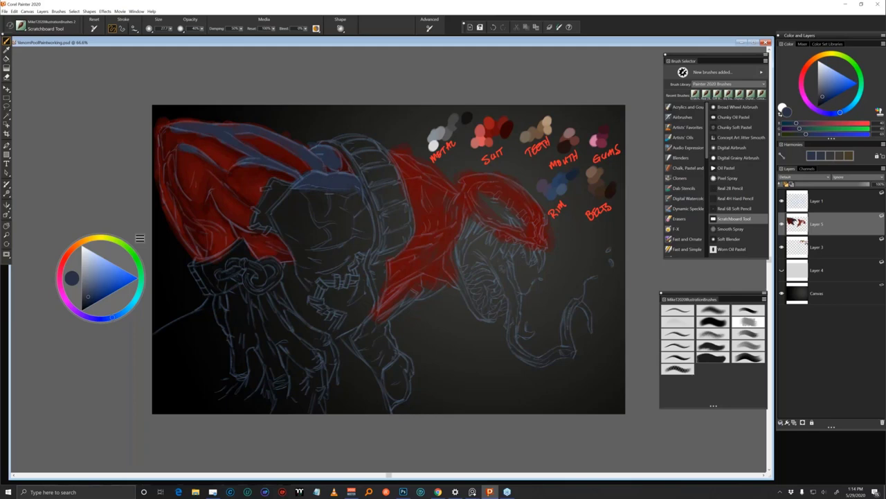
Darken the plate below its blue rim with the darkest Metal swatch and block in its center with sampled Metal grays
left_click(469, 116, "alt")
left_click_drag(367, 192, 341, 191)
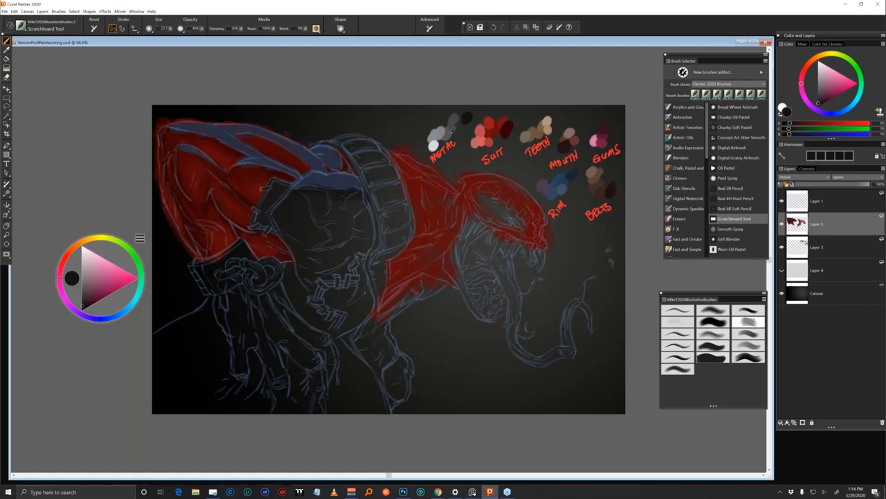
left_click(452, 132, "alt")
mouse_move(300, 202)
left_mouse_down()
mouse_move(298, 238)
mouse_move(330, 204)
mouse_move(360, 199)
mouse_move(336, 235)
mouse_move(332, 199)
mouse_move(286, 198)
left_mouse_up()
left_click(313, 205, "alt")
mouse_move(287, 199)
left_mouse_down()
mouse_move(340, 195)
mouse_move(356, 225)
mouse_move(372, 231)
mouse_move(309, 244)
mouse_move(286, 214)
mouse_move(304, 210)
mouse_move(290, 201)
mouse_move(296, 197)
left_mouse_up()
left_click(349, 212, "alt")
left_click(332, 208, "alt")
left_click(363, 229, "alt")
left_click(348, 217, "alt")
left_click(319, 205, "alt")
left_click(318, 206, "alt")
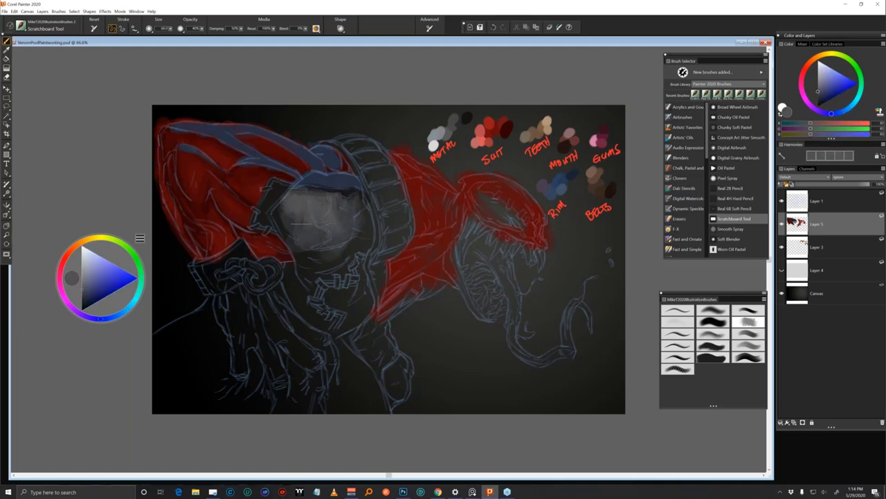
Extend and blend the gray shading across the plate's lower half and arm-side edge with tones sampled from its surface
left_click(300, 245, "alt")
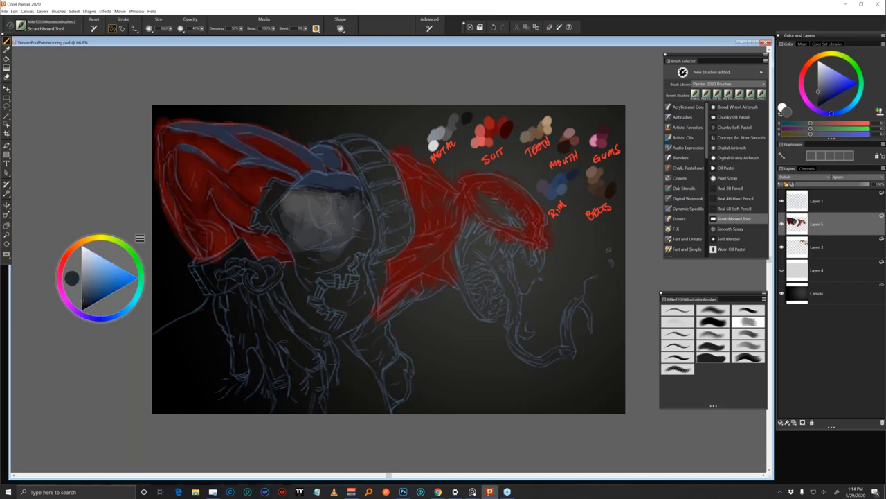
left_click_drag(305, 246, 345, 242)
left_click(296, 230, "alt")
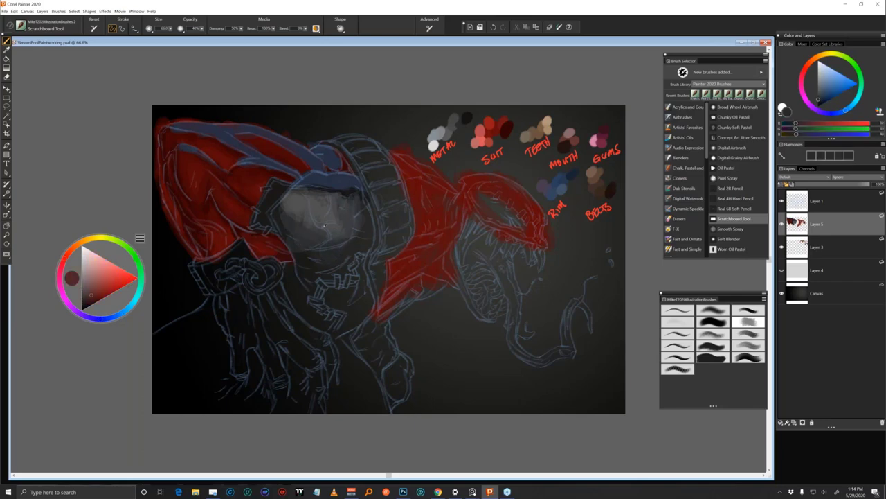
left_click(289, 223, "alt")
left_click(282, 220, "alt")
mouse_move(279, 199)
left_mouse_down()
mouse_move(300, 199)
mouse_move(301, 231)
mouse_move(285, 223)
mouse_move(327, 239)
left_mouse_up()
left_click(294, 231, "alt")
left_click(305, 238, "alt")
left_click(337, 242, "alt")
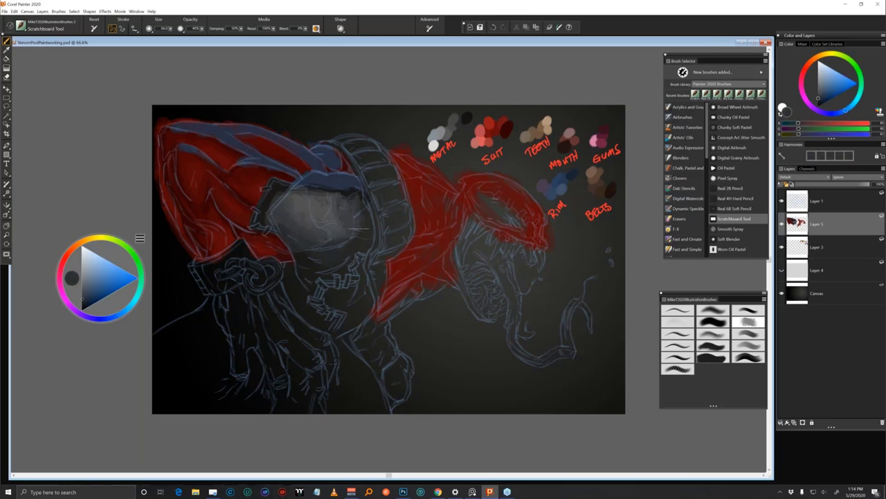
left_click(360, 234, "alt")
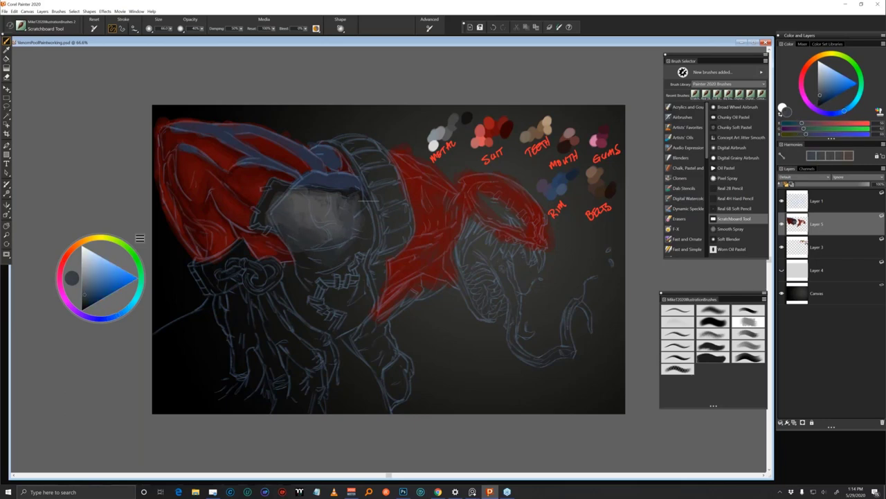
Refine the plate's shadow under the blue rim and lighten its arm-side strap with sampled dark and mid grays
left_click(363, 191, "alt")
left_click(362, 195, "alt")
left_click(360, 198, "alt")
mouse_move(350, 200)
left_mouse_down()
mouse_move(345, 207)
mouse_move(294, 191)
left_mouse_up()
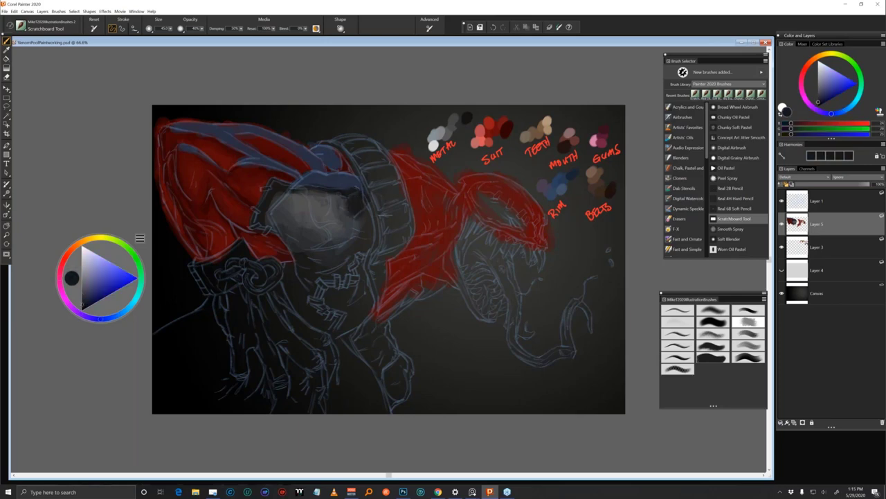
left_click(353, 218, "alt")
left_click_drag(336, 181, 350, 181)
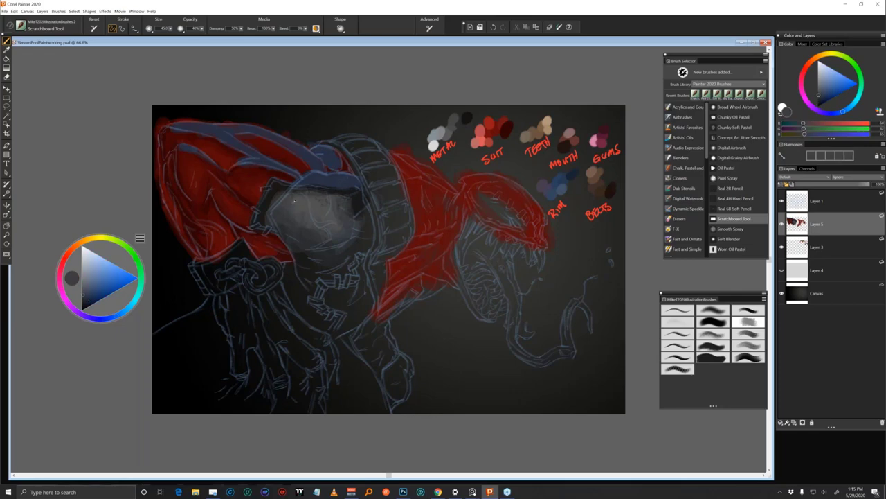
left_click(293, 201, "alt")
mouse_move(289, 198)
left_mouse_down()
mouse_move(270, 187)
mouse_move(259, 216)
mouse_move(269, 186)
mouse_move(306, 207)
left_mouse_up()
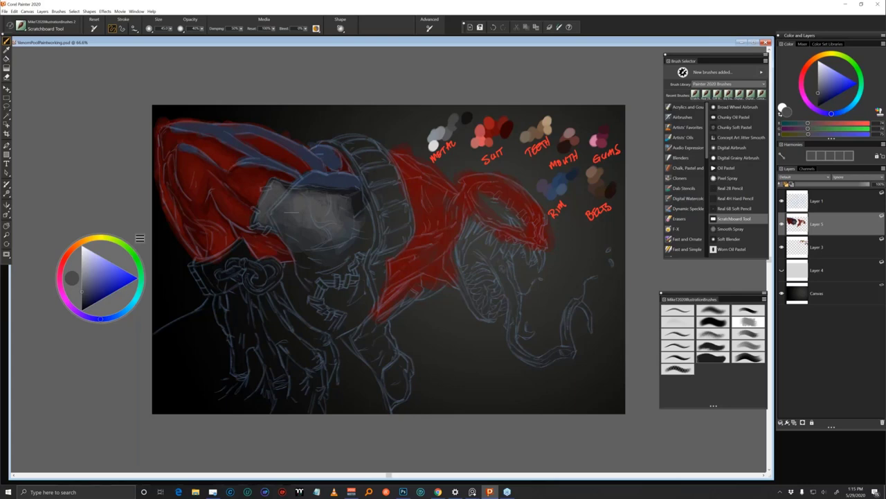
left_click(284, 221, "alt")
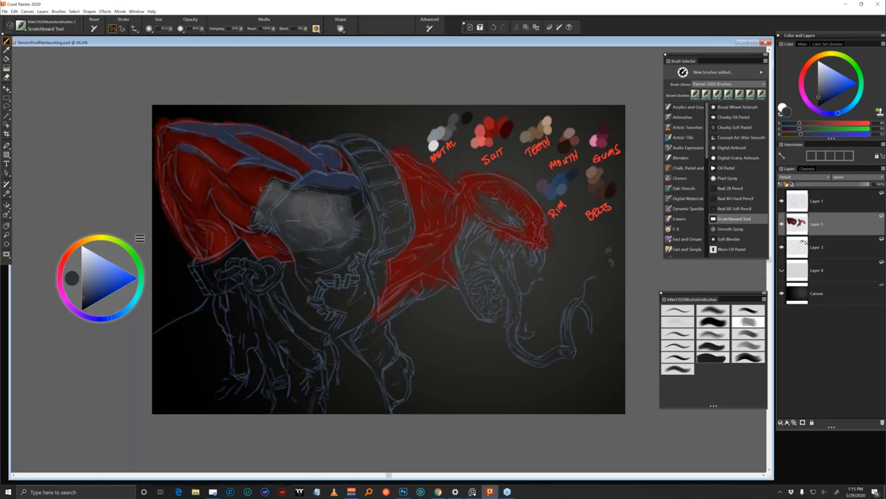
Shade the plate's arm-side strap and extend its lower edge toward the belt with sampled dark and mid grays
left_click(268, 202, "alt")
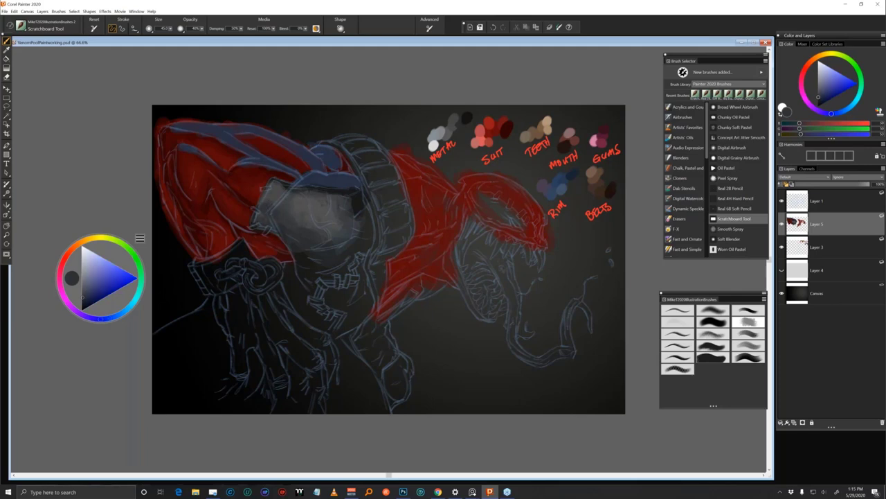
left_click(266, 211, "alt")
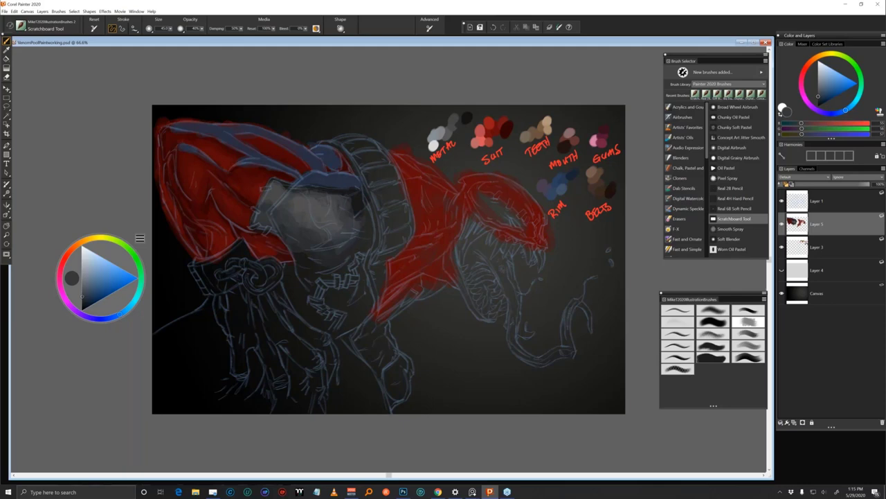
left_click(339, 255, "alt")
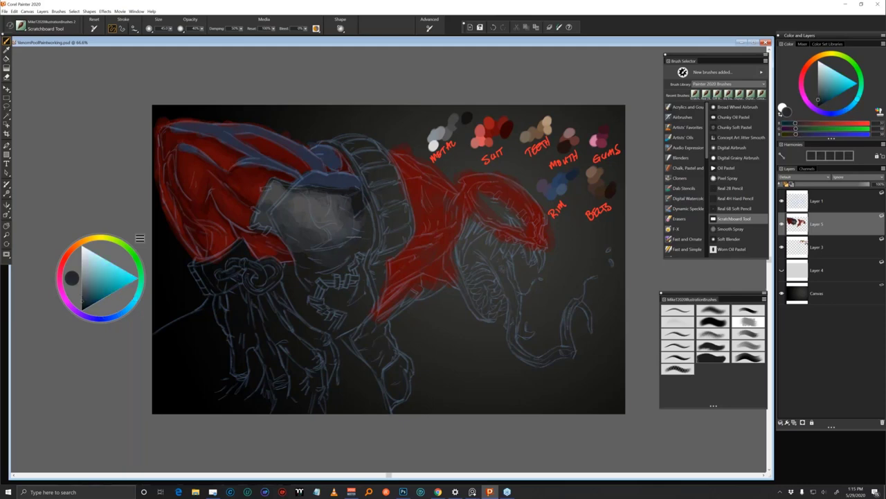
left_click(333, 243, "alt")
left_click(327, 243, "alt")
mouse_move(331, 264)
left_mouse_down()
mouse_move(308, 254)
mouse_move(356, 246)
left_mouse_up()
left_click(357, 249, "alt")
left_click(361, 258, "alt")
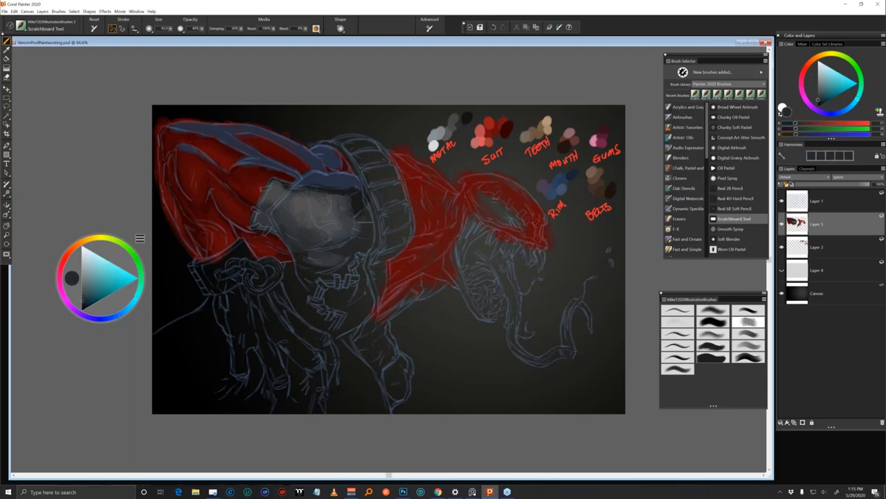
Fill the strip between the rounded plate and the segmented belt with sampled grays and darken the plate's belt-side curve
left_click(369, 223, "alt")
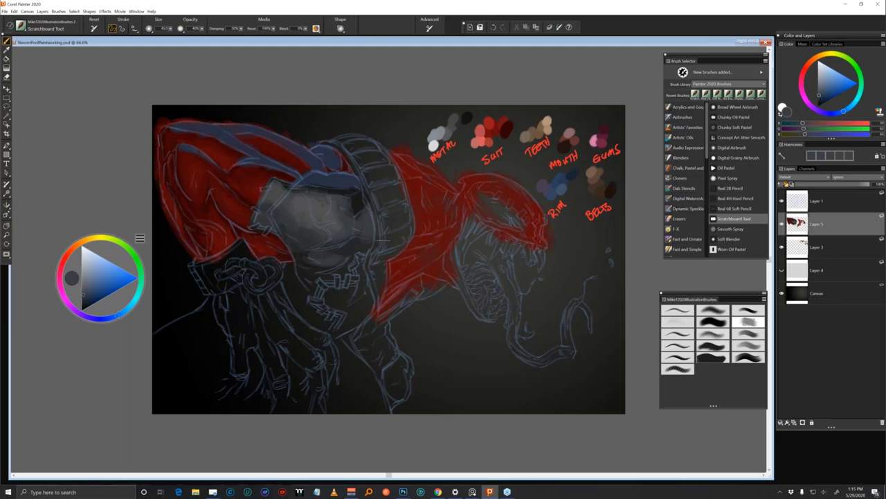
left_click(364, 248, "alt")
left_click(360, 220, "alt")
left_click_drag(358, 244, 335, 202)
left_click(356, 213, "alt")
left_click_drag(357, 252, 364, 248)
mouse_move(349, 215)
left_mouse_down()
mouse_move(346, 233)
mouse_move(330, 211)
mouse_move(332, 240)
mouse_move(344, 236)
mouse_move(315, 240)
left_mouse_up()
Blend the shadow on the plate's upper belt-side curve with tones sampled along its edge
left_click(350, 216, "alt")
left_click(349, 216, "alt")
left_click(335, 210, "alt")
left_click(338, 213, "alt")
left_click(350, 219, "alt")
left_click(339, 237, "alt")
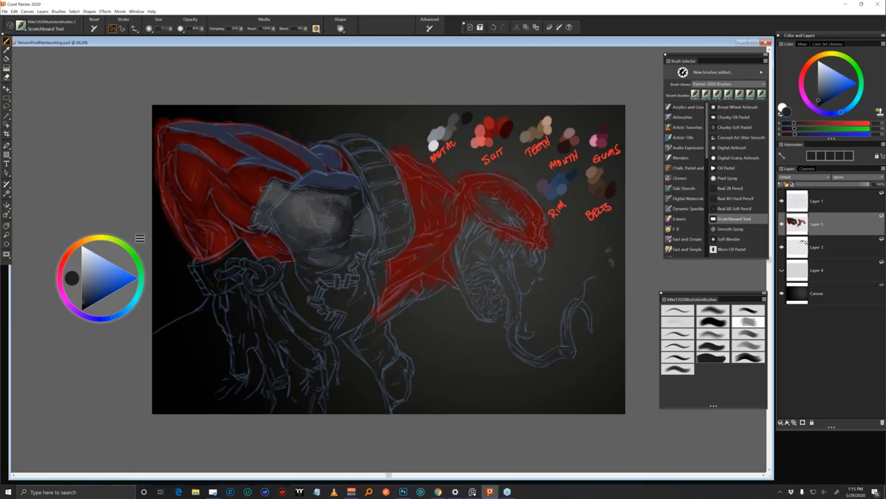
Deepen the dark edge on the belt side of the plate's dome with sampled dark grays
left_click(339, 222, "alt")
left_click_drag(346, 221, 342, 227)
left_click(341, 223, "alt")
left_click(335, 226, "alt")
left_click(345, 228, "alt")
left_click(346, 229, "alt")
left_click(347, 228, "alt")
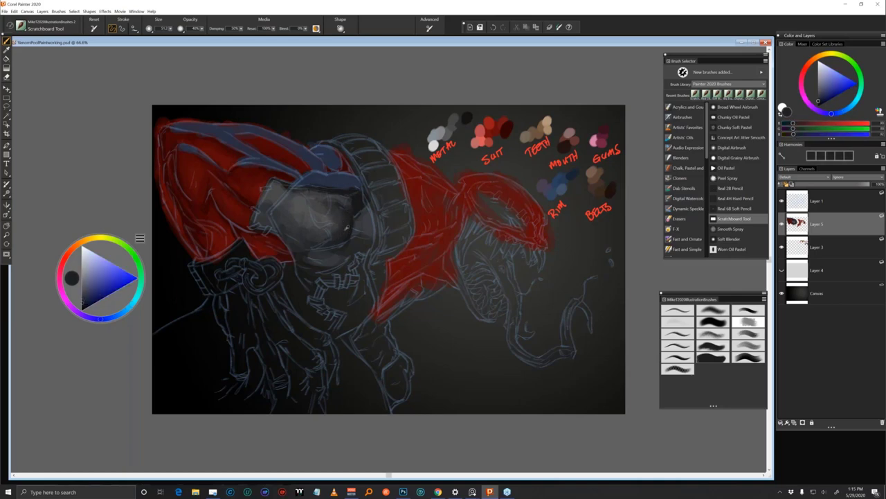
Soften the transition from the plate's lit center into its belt-side shadow with sampled mid grays
left_click(339, 220, "alt")
left_click(342, 220, "alt")
left_click(318, 236, "alt")
left_click(335, 231, "alt")
left_click(332, 231, "alt")
left_click(335, 230, "alt")
left_click(336, 230, "alt")
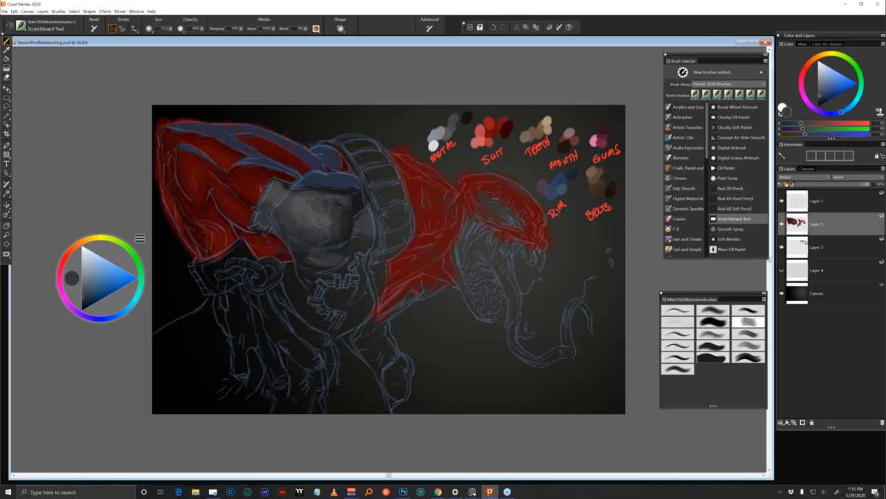
Even out the dome's lower shading and center highlight with dark and mid grays sampled from the plate
left_click(340, 237, "alt")
left_click(340, 238, "alt")
left_click(340, 239, "alt")
left_click(345, 225, "alt")
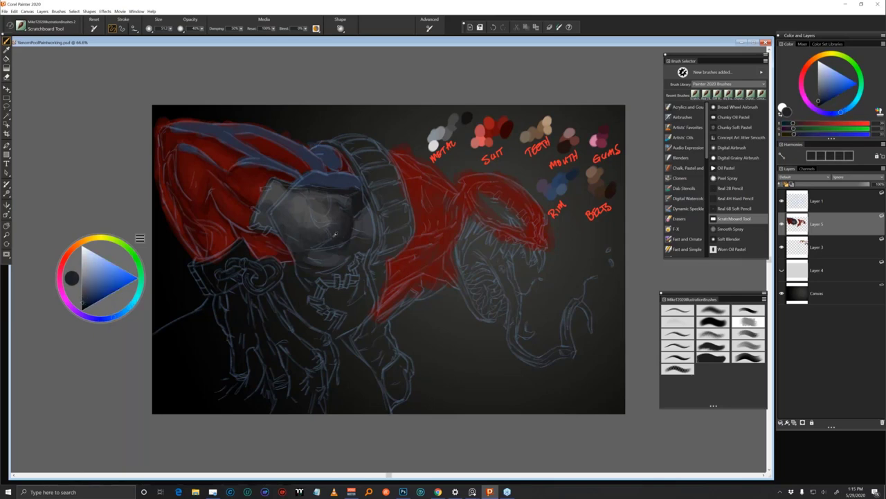
left_click(326, 233, "alt")
left_click(334, 221, "alt")
left_click(346, 220, "alt")
left_click(305, 222, "alt")
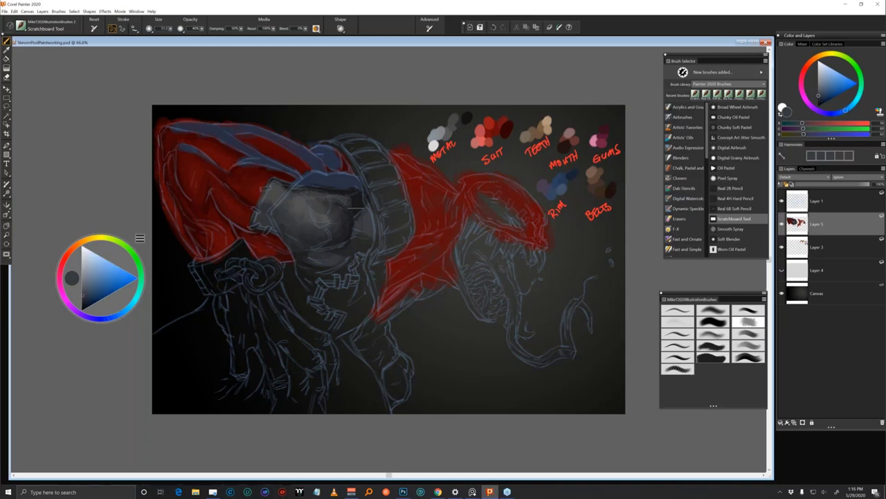
Sharpen the plate's belt-side and strap edges using a smaller brush and sampled dark grays
left_click(364, 244, "alt")
left_click(278, 226, "alt")
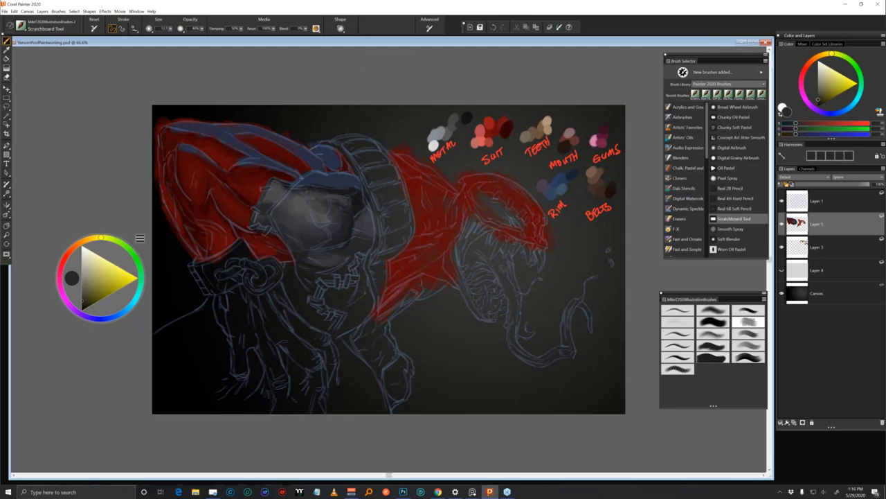
left_click(366, 241, "alt")
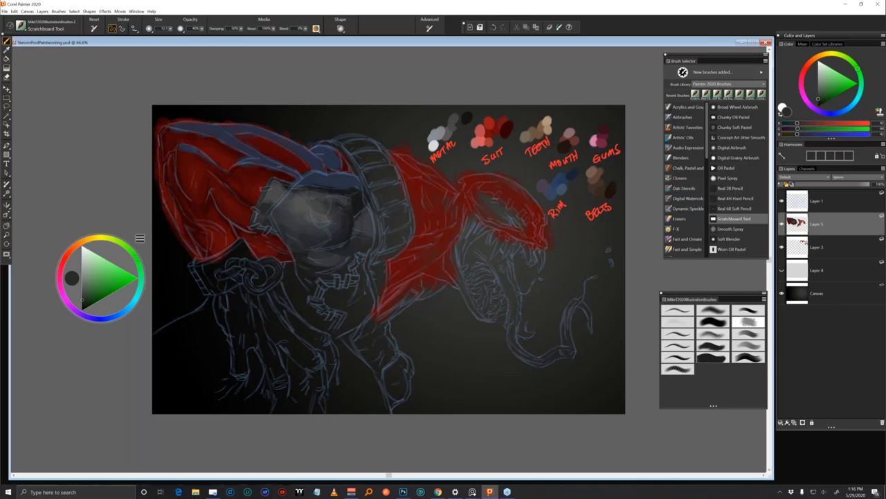
Deepen the red suit shadows above the plate with sampled dark reds and rework the arm's blue rim with a Rim swatch
left_click(258, 188, "alt")
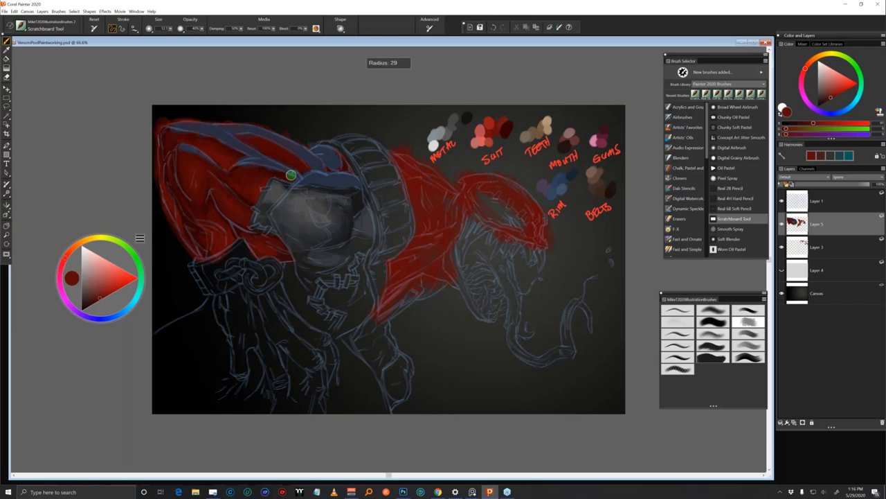
left_click(277, 172, "alt")
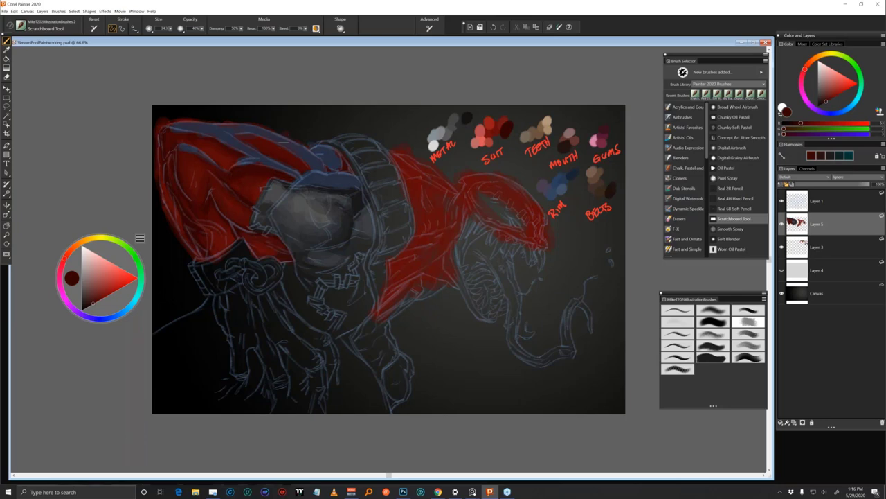
left_click(254, 158, "alt")
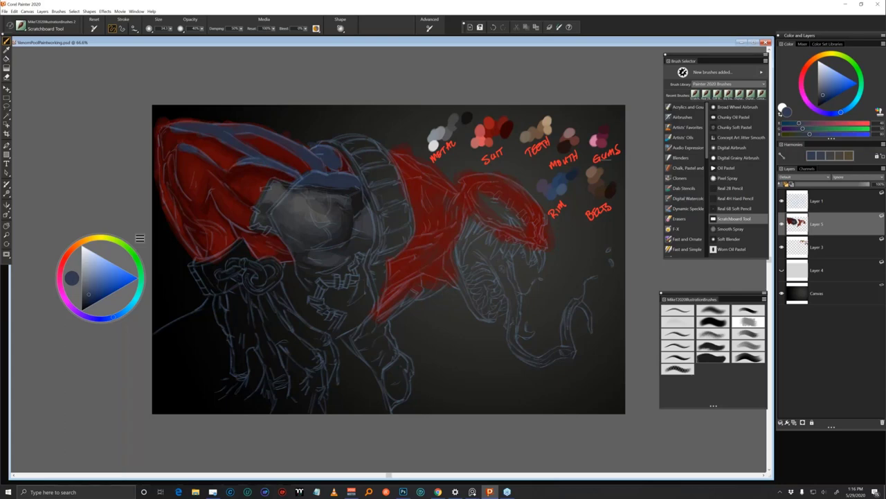
left_click(564, 188, "alt")
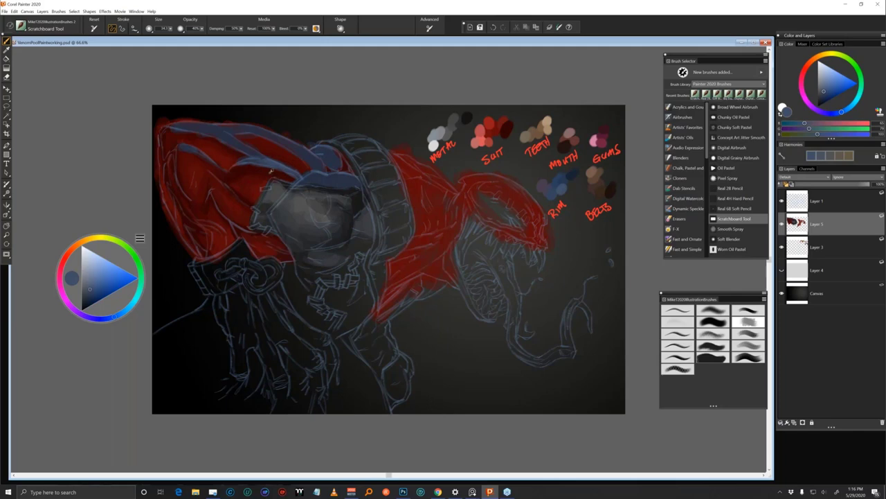
left_click(275, 147, "alt")
left_click(282, 146, "alt")
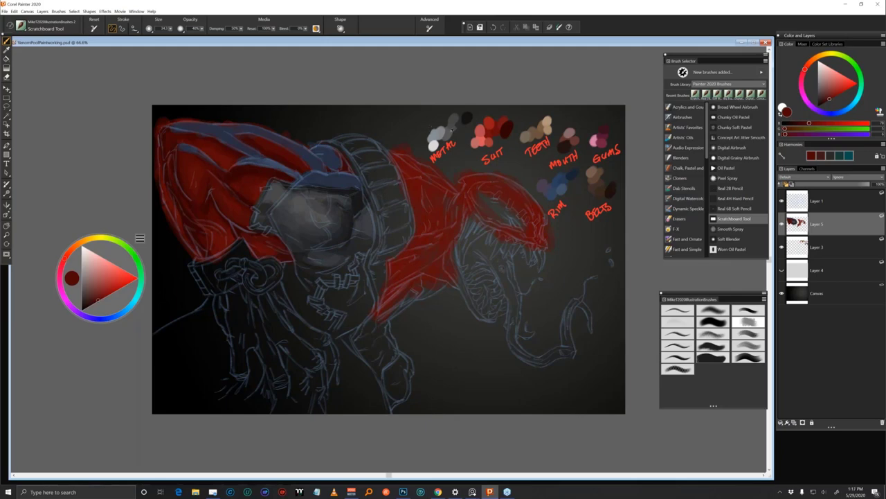
Block in the cuff at the arm's lower end with a mid-gray Metal swatch and darken its inner side
left_click(452, 130, "alt")
mouse_move(197, 266)
left_mouse_down()
mouse_move(221, 293)
mouse_move(225, 267)
mouse_move(192, 262)
left_mouse_up()
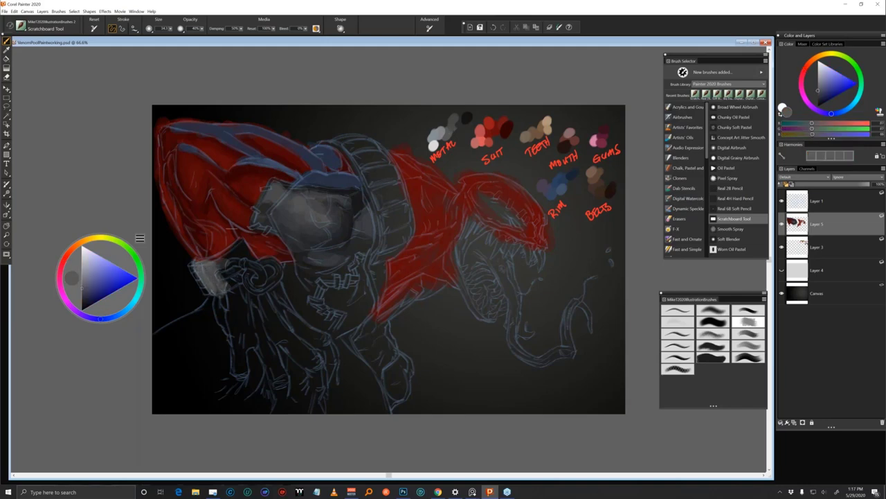
left_click(235, 256, "alt")
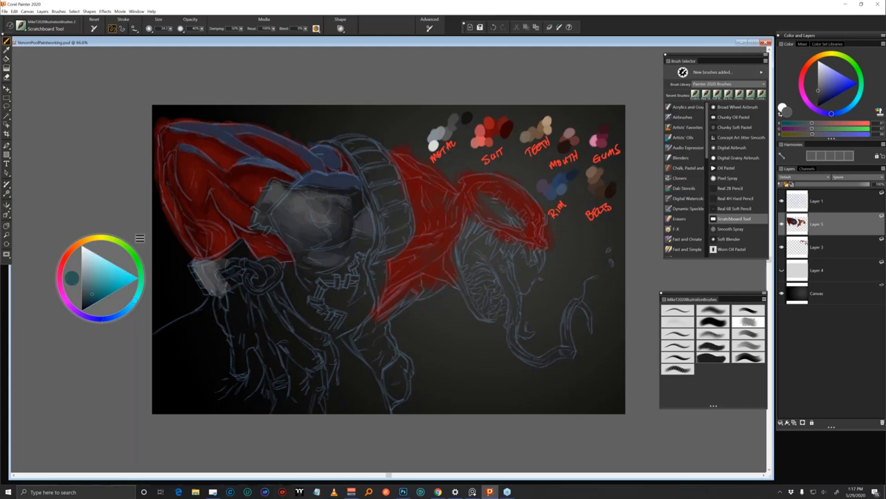
left_click(235, 256, "alt")
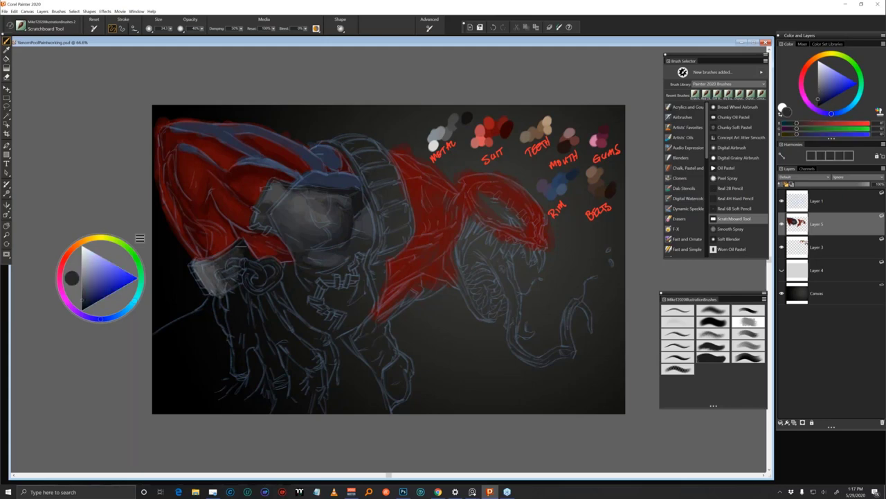
left_click(242, 252, "alt")
left_click_drag(240, 269, 236, 289)
Model the cuff's outer face and upper edge with light and dark grays sampled from its surface
left_click(225, 275, "alt")
left_click(225, 263, "alt")
left_click(200, 279, "alt")
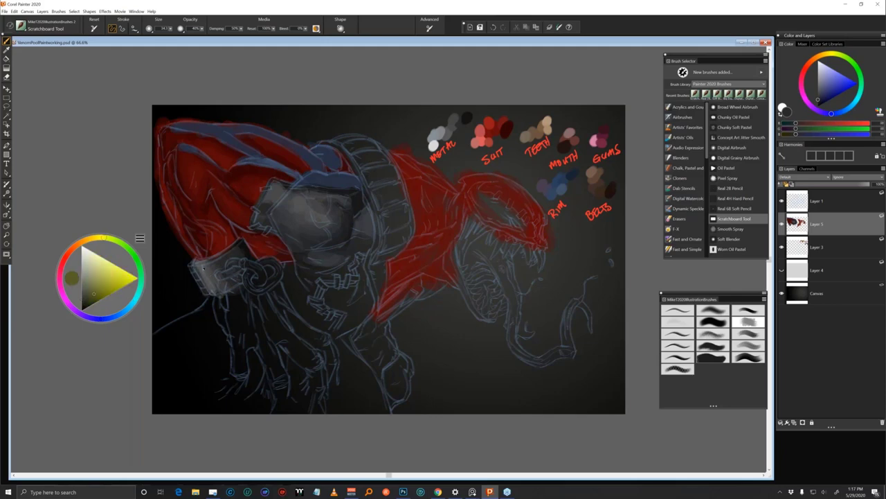
left_click(200, 270, "alt")
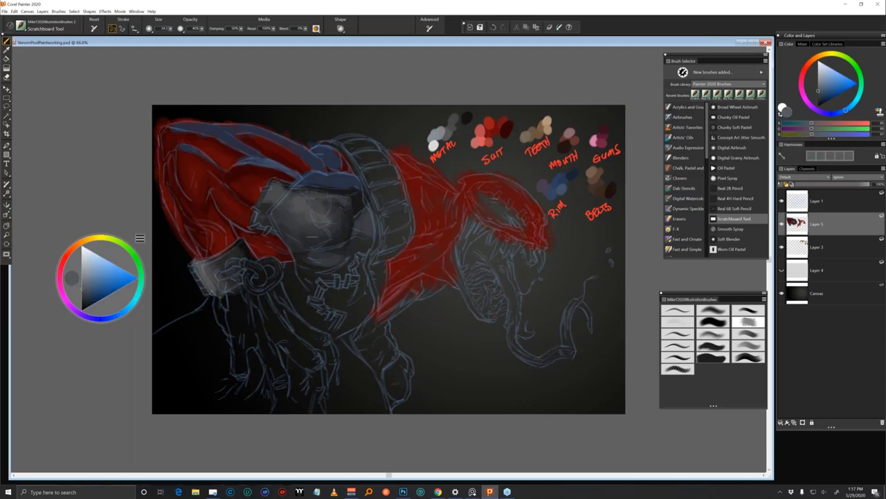
left_click_drag(206, 261, 231, 248)
left_click(214, 243, "alt")
left_click(201, 263, "alt")
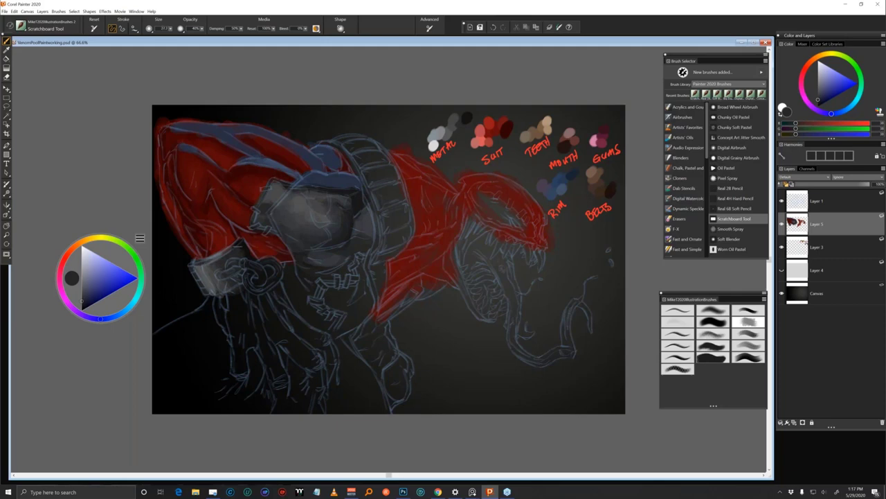
Define the cuff's upper edge against the red arm with sampled dark gray and suit red
left_click(243, 240, "alt")
left_click(235, 242, "alt")
left_click_drag(234, 242, 210, 255)
left_click(231, 233, "alt")
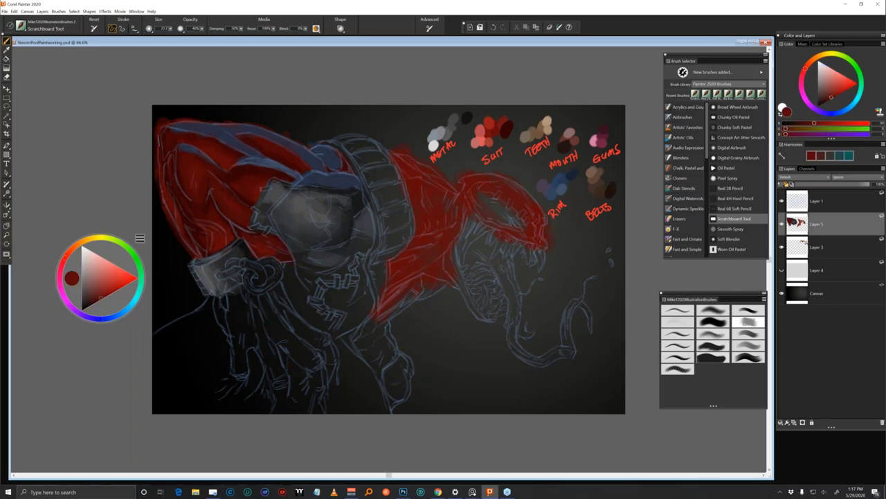
left_click(231, 245, "alt")
left_click_drag(240, 241, 221, 253)
left_click(232, 247, "alt")
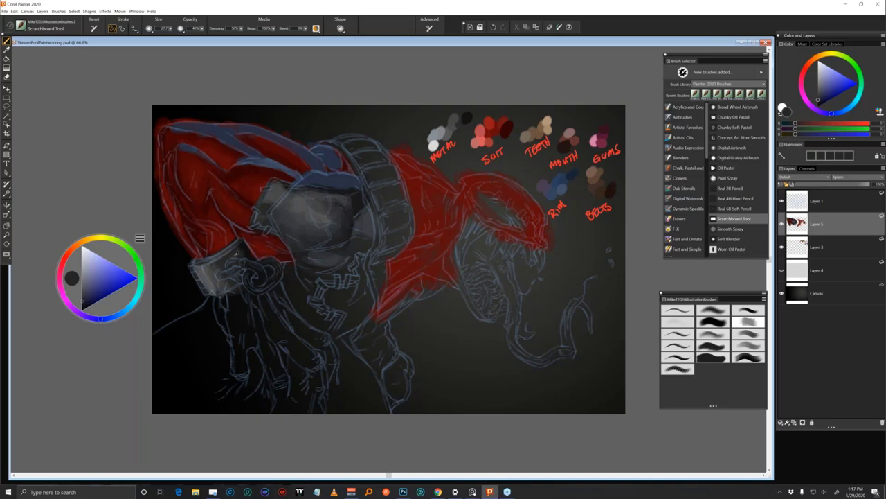
Darken the cuff's inner corner with near-black tones and clean up the adjoining red arm edge with sampled reds
left_click(240, 246, "alt")
left_click(248, 250, "alt")
left_click(247, 241, "alt")
left_click(244, 245, "alt")
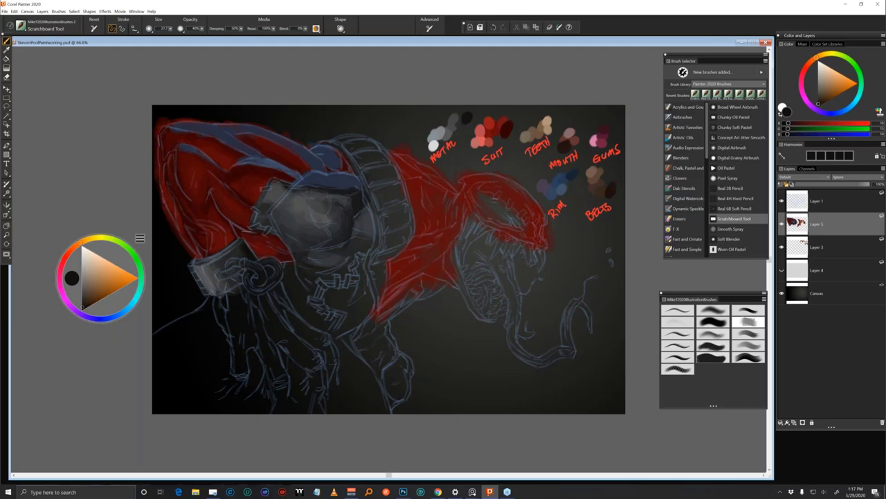
left_click(233, 237, "alt")
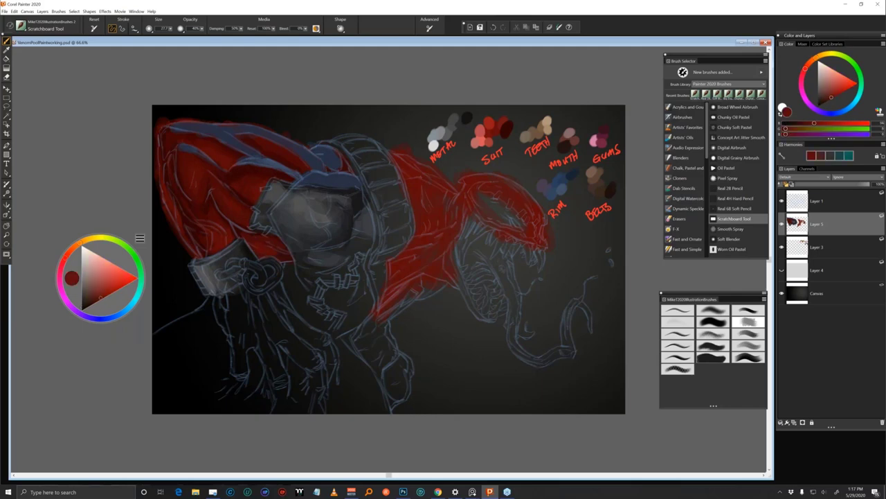
left_click(209, 253, "alt")
left_click(210, 254, "alt")
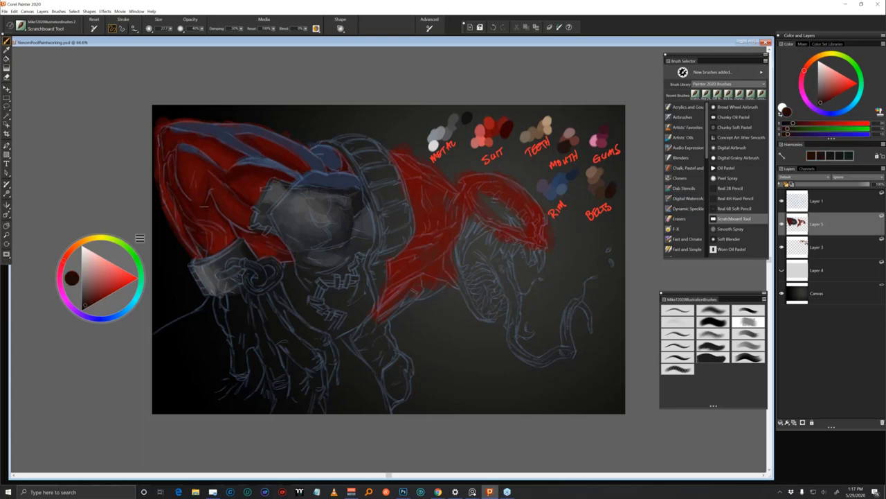
Highlight the arm's outer edge with the light Suit red and blended reds, and deepen its shadows with the darkest Suit swatch
left_click(483, 137, "alt")
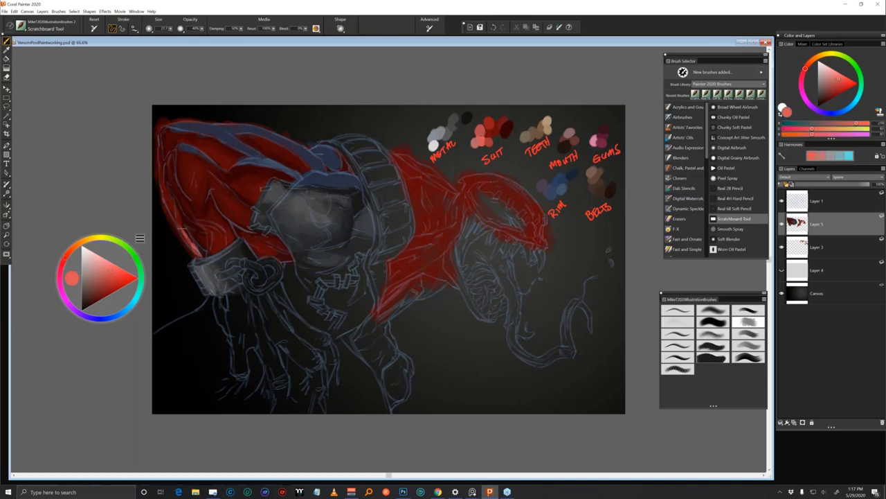
left_click(184, 214, "alt")
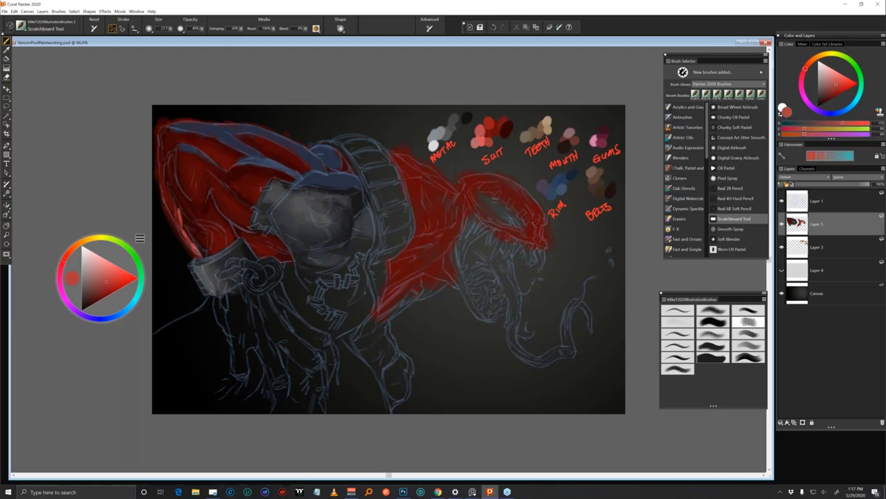
left_click(104, 282)
left_click_drag(173, 208, 158, 128)
left_click_drag(193, 249, 183, 233)
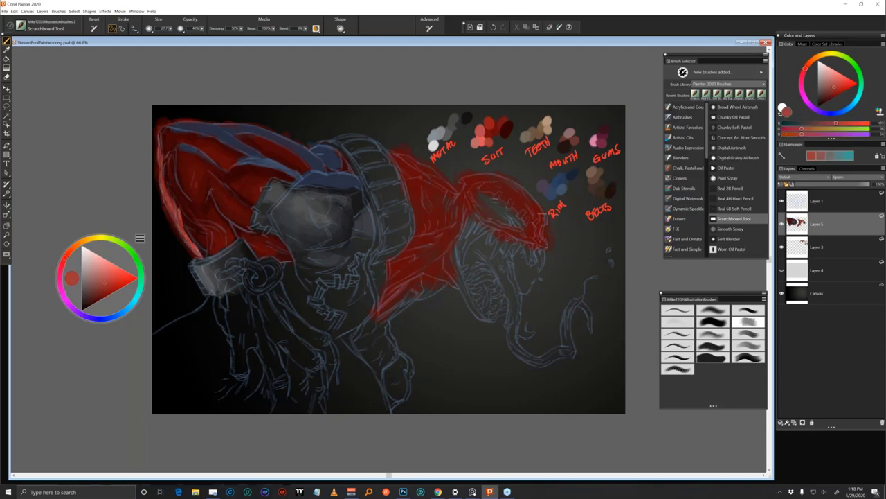
left_click(177, 203, "alt")
mouse_move(181, 211)
left_mouse_down()
mouse_move(198, 231)
mouse_move(202, 258)
left_mouse_up()
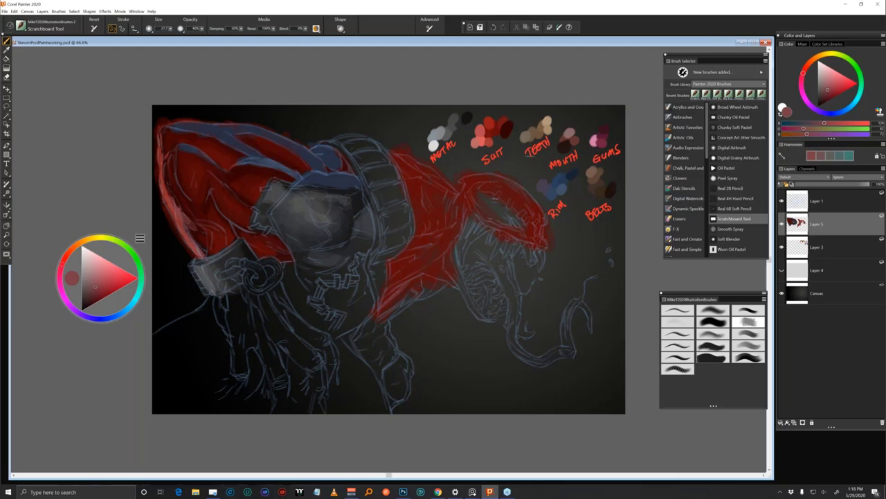
left_click(509, 127, "alt")
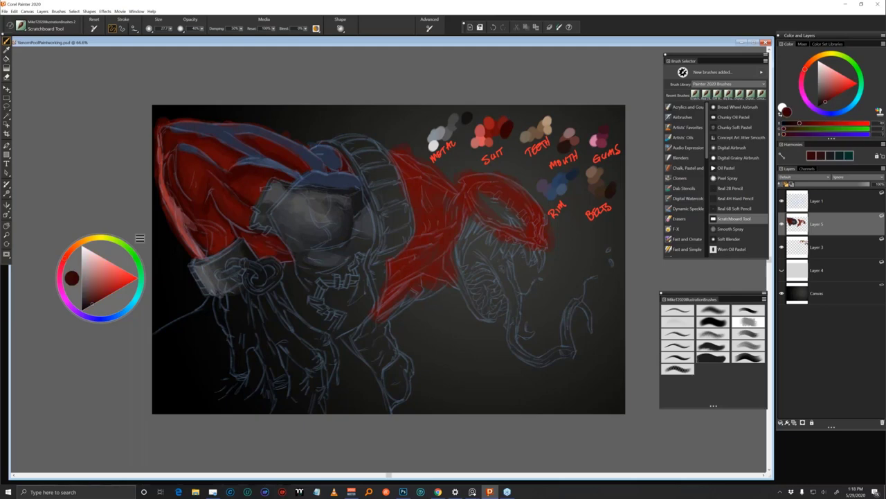
left_click(235, 236, "alt")
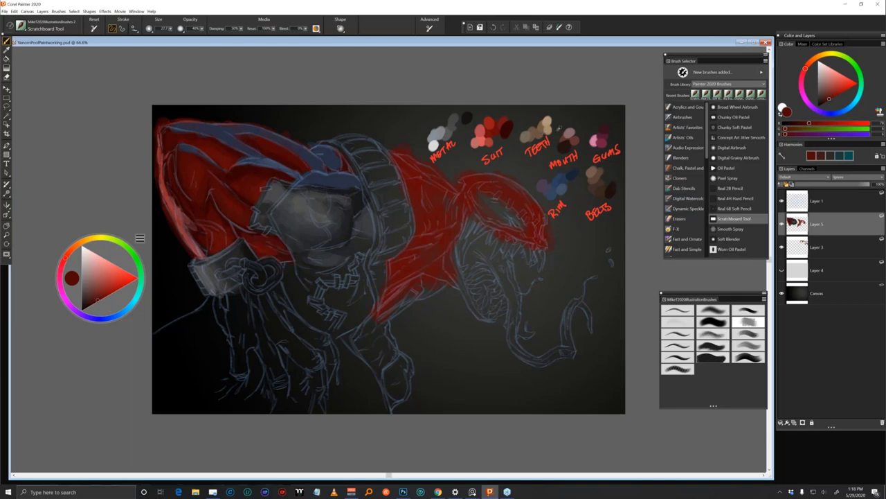
Block in the segmented belt beside the plate with a dark brown Belts swatch using a larger brush
left_click(601, 188, "alt")
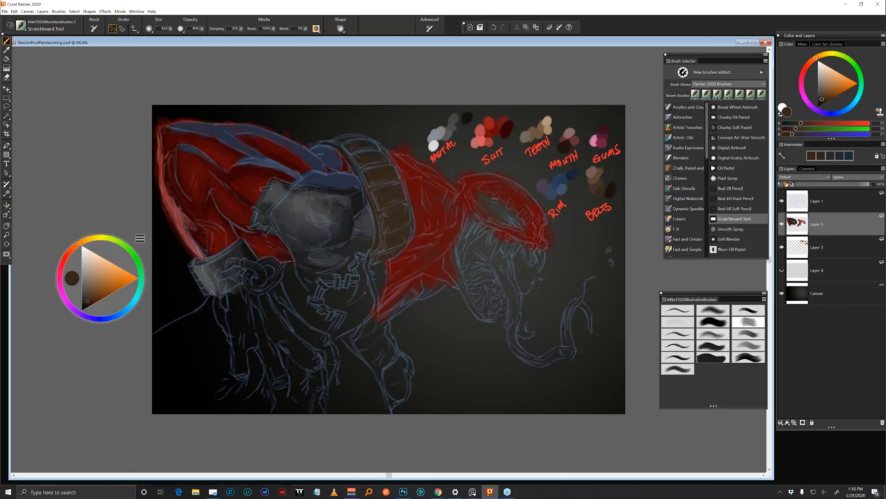
Finish the belt's brown fill and block in the torn suit piece below the metal plate with dark Suit red using a smaller brush
left_click_drag(390, 242, 397, 242)
left_click(497, 131, "alt")
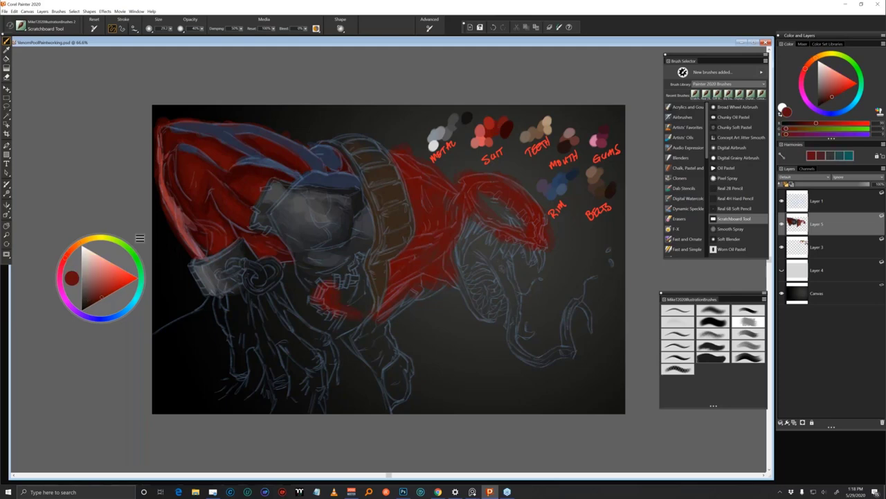
left_click_drag(342, 322, 331, 336)
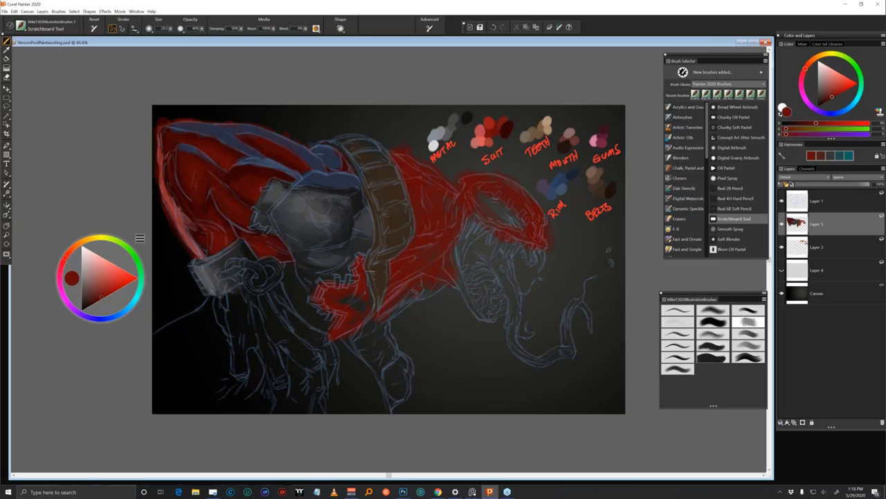
left_click(370, 308, "alt")
left_click(365, 290, "alt")
left_click(360, 302, "alt")
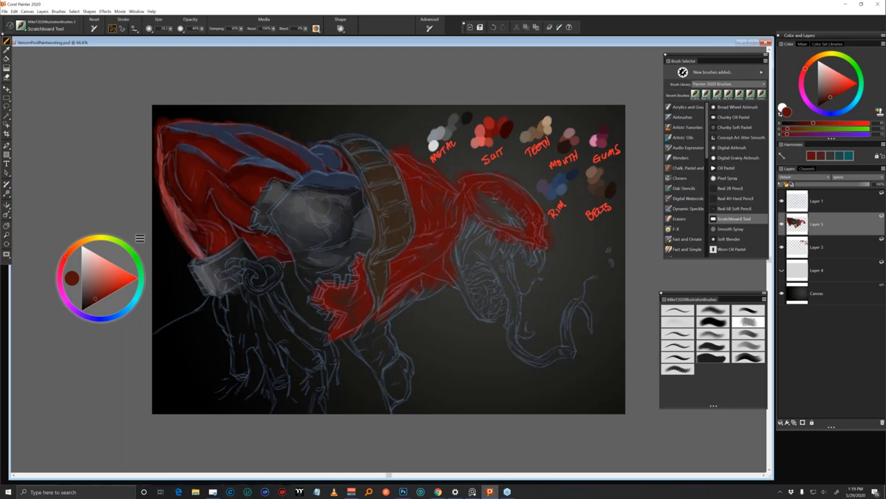
Paint a highlight along the torn suit piece's inner edge beside the belt with the light Suit red
left_click(365, 283, "alt")
left_click(490, 141, "alt")
mouse_move(357, 285)
left_mouse_down()
mouse_move(360, 261)
mouse_move(350, 304)
left_mouse_up()
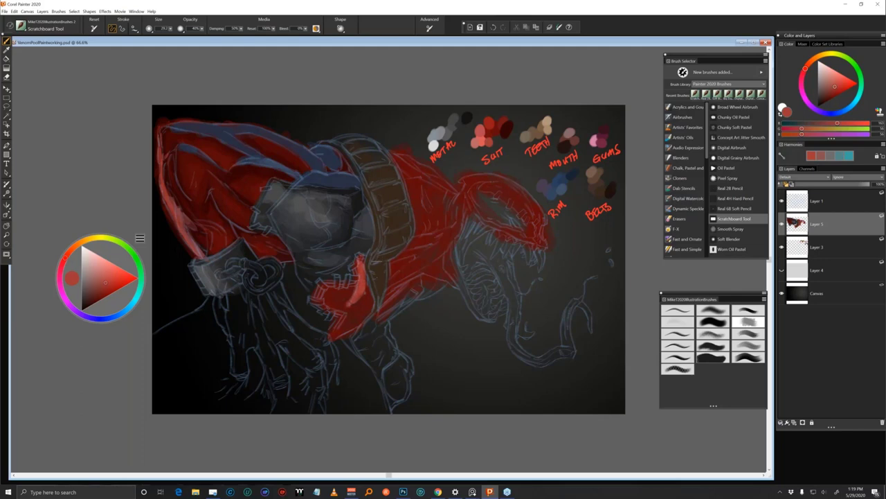
Shade the area between the metal plate and the torn suit piece with sampled dark grays and the darkest Metal swatch
left_click(338, 254, "alt")
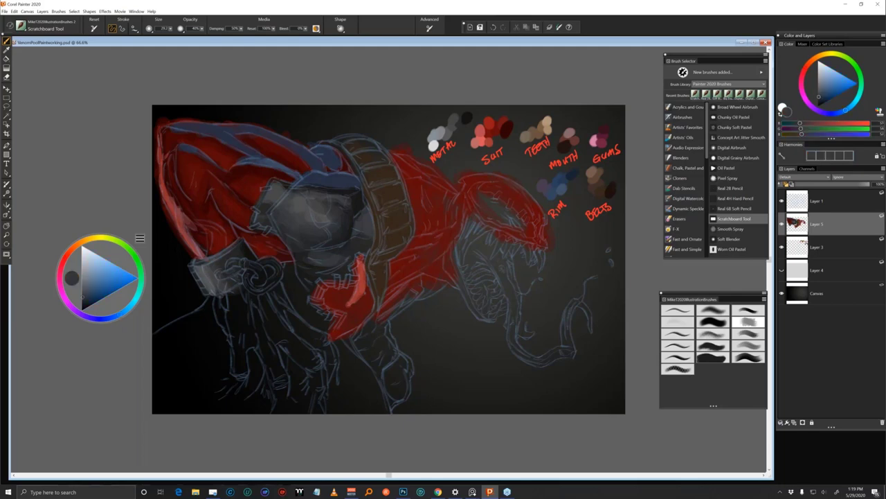
left_click(345, 258, "alt")
left_click(348, 252, "alt")
left_click(358, 242, "alt")
left_click(360, 239, "alt")
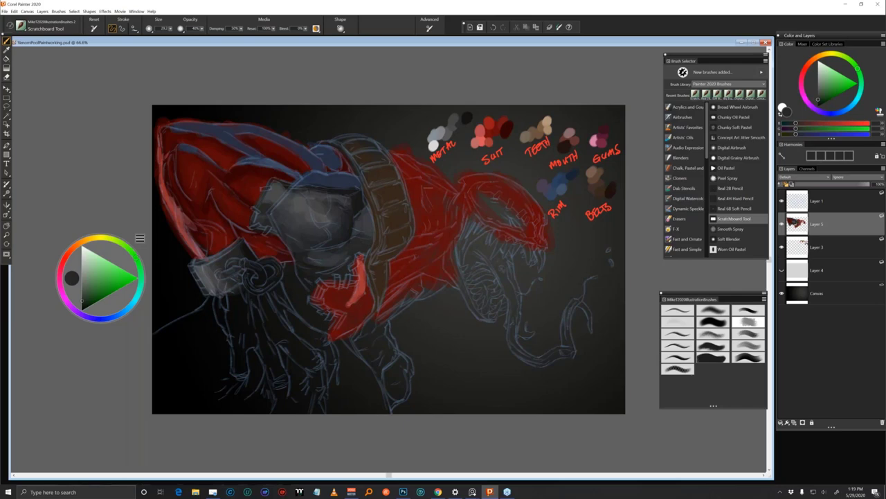
left_click(473, 117, "alt")
left_click(473, 117, "alt")
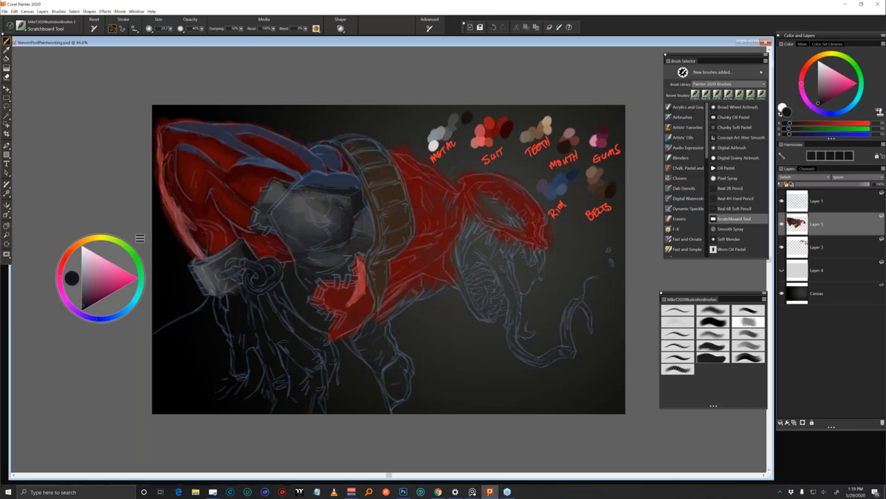
left_click(341, 257, "alt")
left_click(338, 261, "alt")
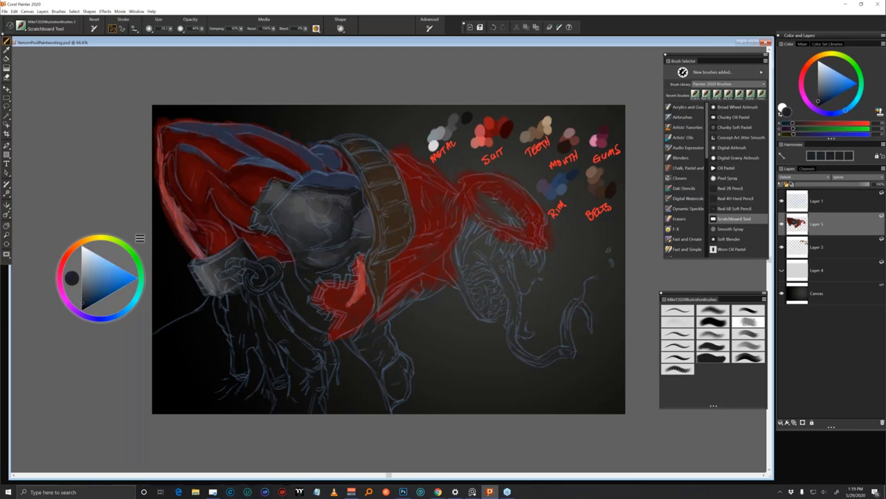
left_click(343, 252, "alt")
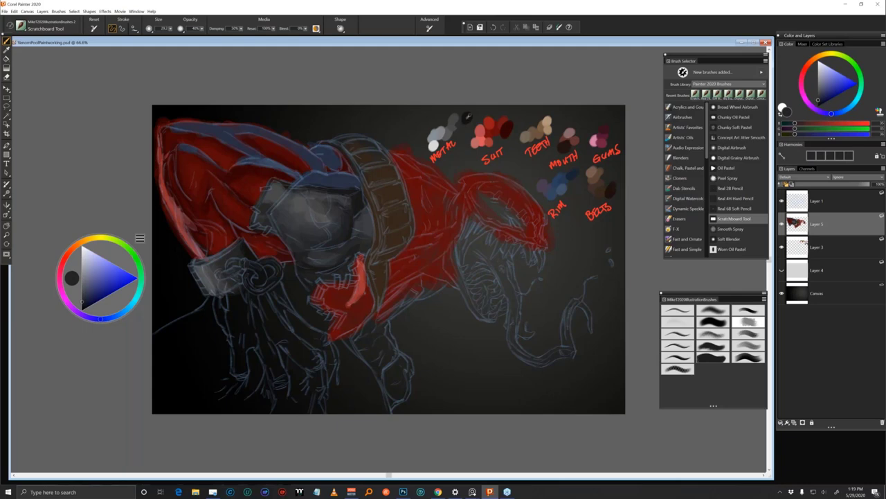
left_click(466, 119, "alt")
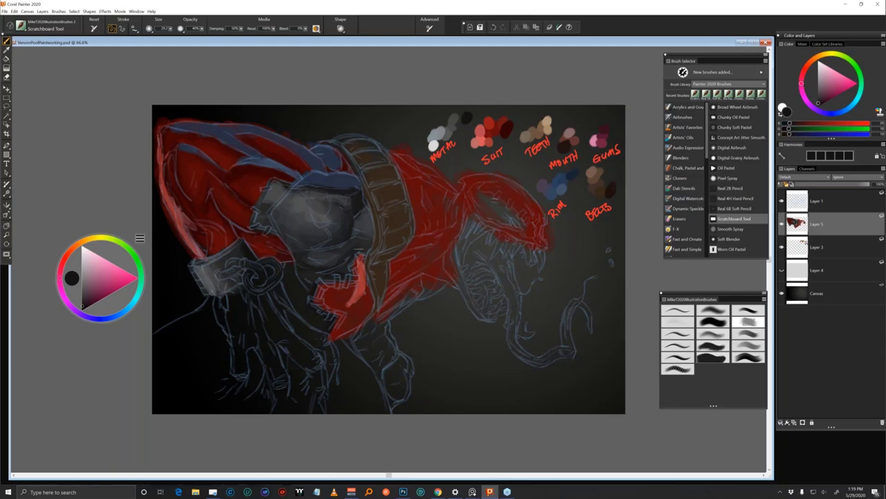
Blend the highlight on the torn suit piece into the surrounding fill with sampled dark and light reds
left_click(364, 263, "alt")
mouse_move(361, 267)
left_mouse_down()
mouse_move(362, 275)
mouse_move(362, 256)
left_mouse_up()
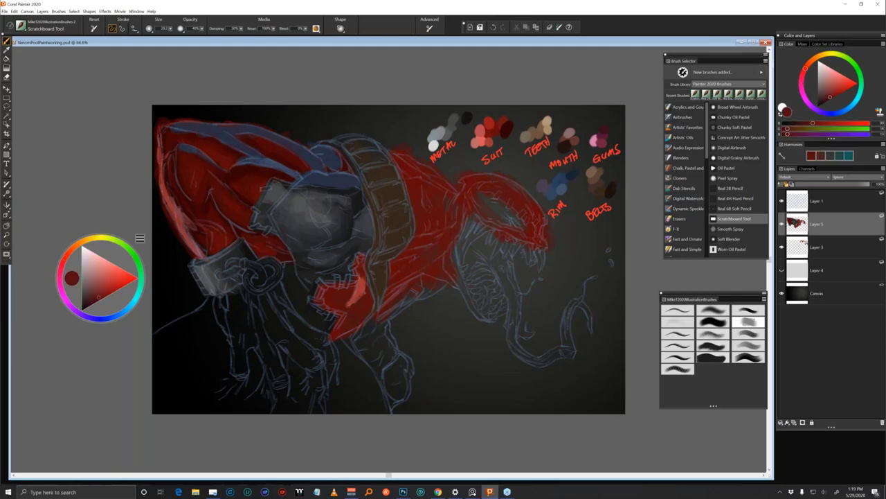
left_click(360, 297, "alt")
left_click(362, 302, "alt")
left_click(361, 289, "alt")
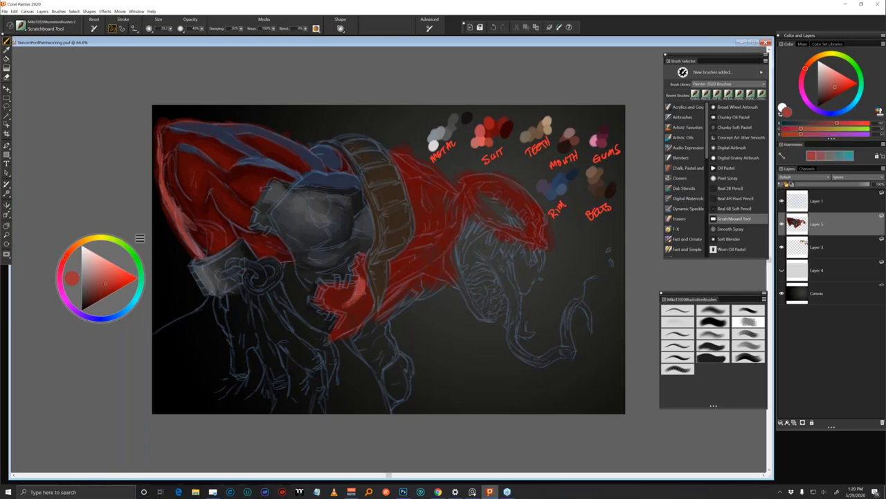
left_click(348, 292, "alt")
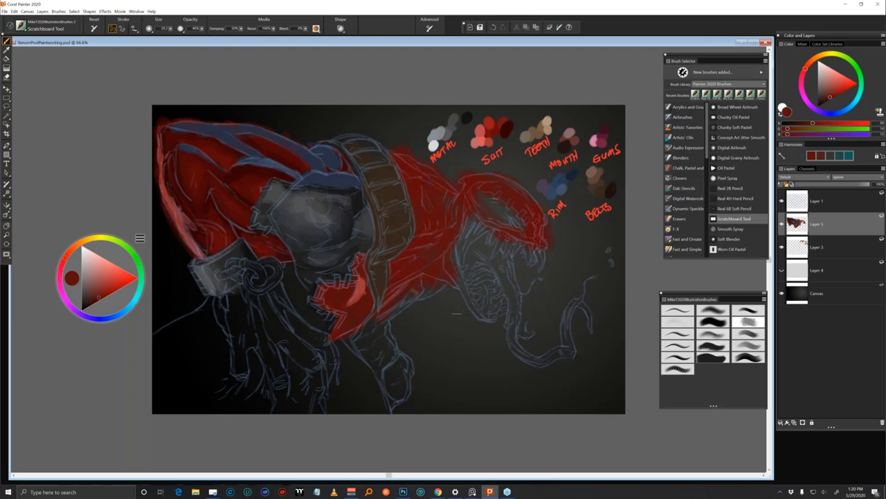
Model the arm muscle beside the metal plate with the darkest Suit swatch and reds sampled from the arm
left_click(504, 119, "alt")
left_click(266, 180, "alt")
left_click(265, 175, "alt")
left_click(252, 180, "alt")
left_click(247, 175, "alt")
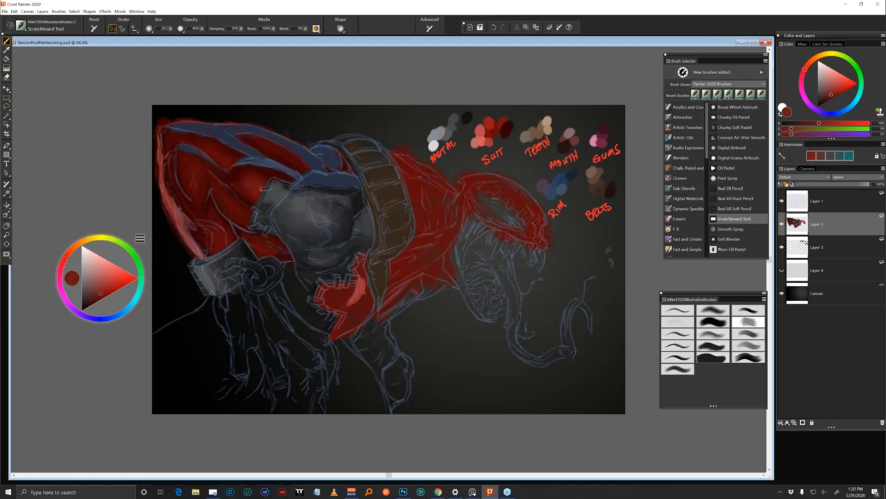
left_click(267, 174, "alt")
left_click(266, 179, "alt")
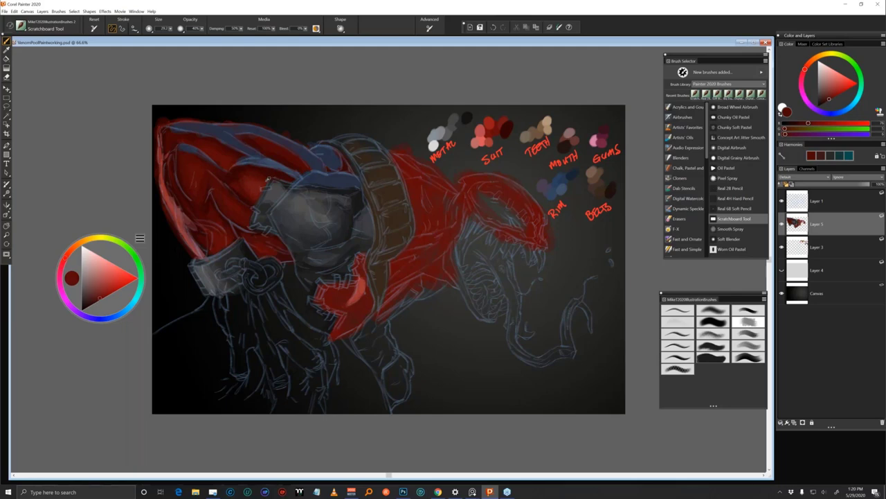
left_click(248, 180, "alt")
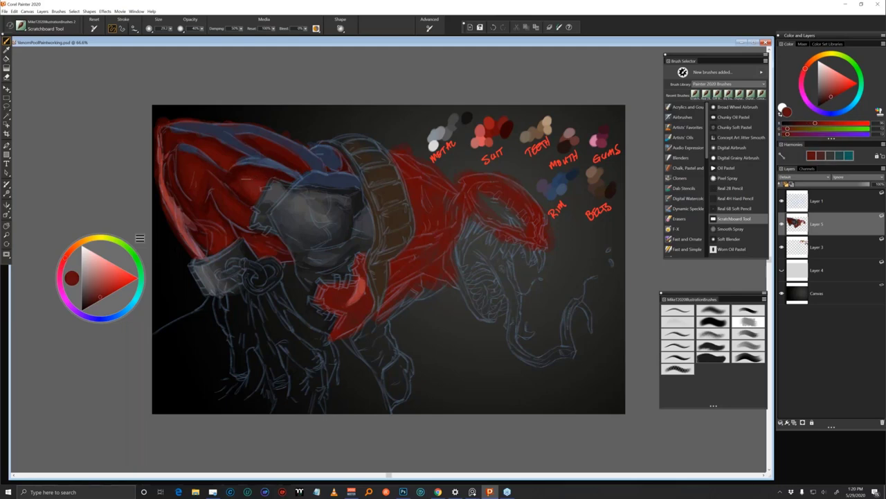
left_click(246, 180, "alt")
left_click(249, 170, "alt")
left_click(251, 171, "alt")
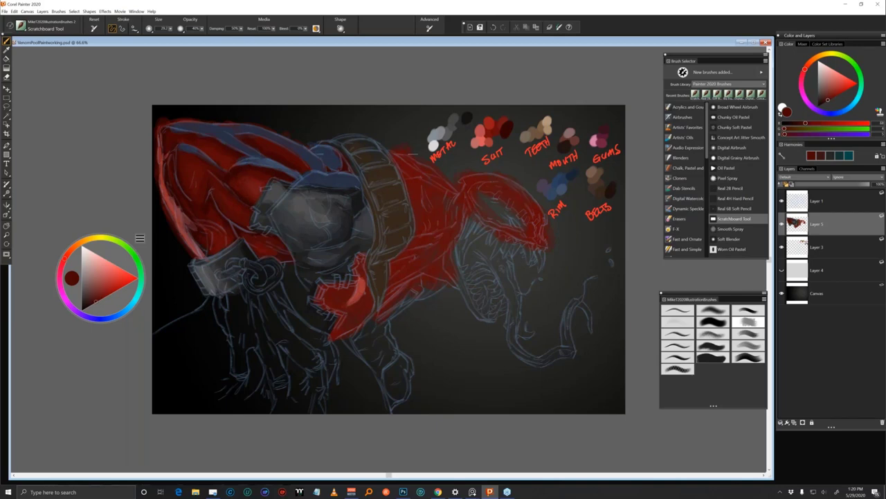
Brighten the center of the muscle beside the metal plate with the mid Suit red and blend it with sampled red
left_click(494, 122, "alt")
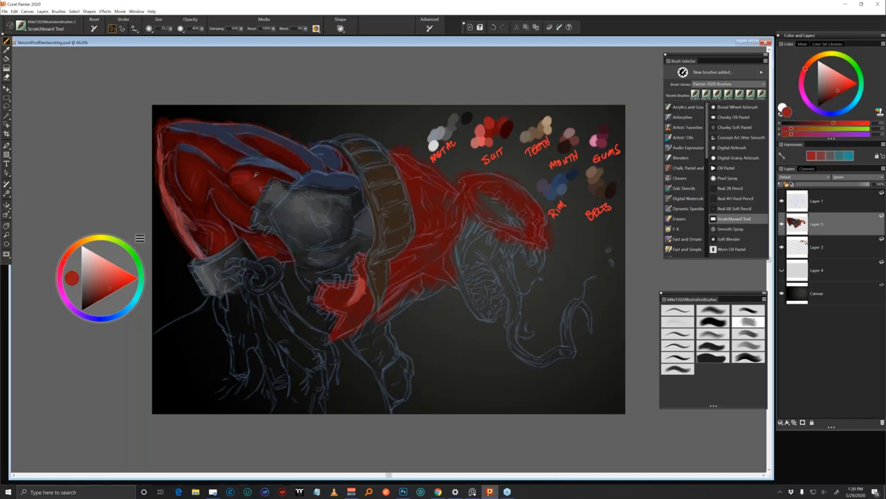
left_click(250, 174, "alt")
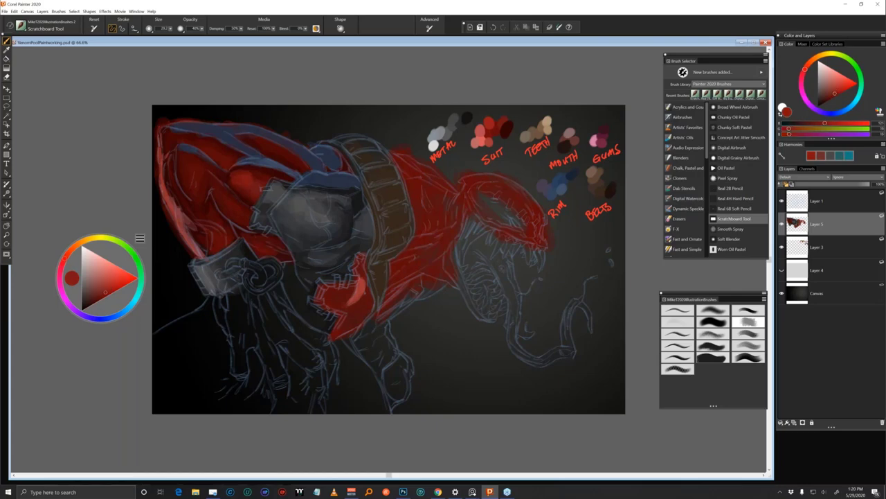
left_click(253, 178, "alt")
Refine the upper arm muscles under the blue rim light with sampled mid and dark reds
left_click(227, 157, "alt")
left_click(227, 157, "alt")
left_click(215, 143, "alt")
left_click(221, 156, "alt")
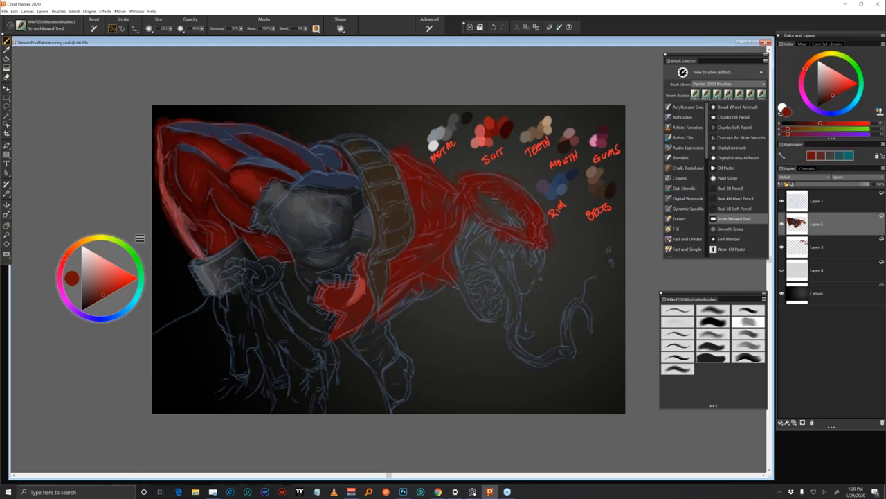
left_click(234, 151, "alt")
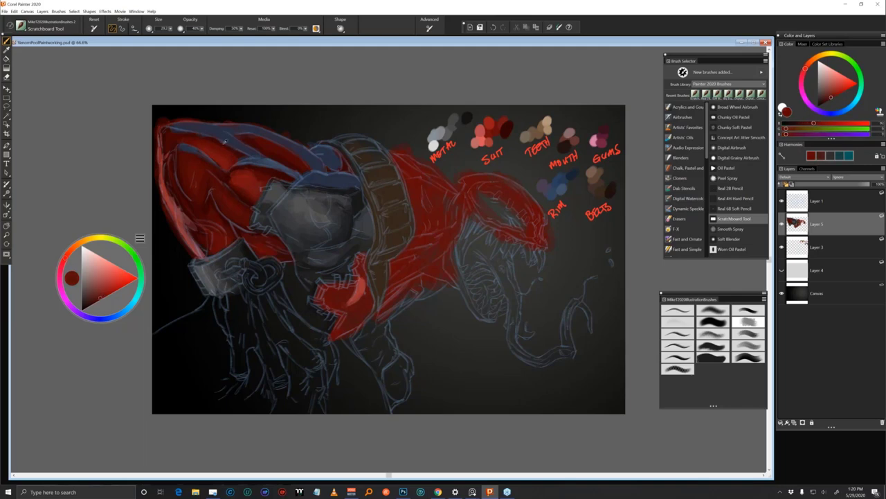
left_click(260, 138, "alt")
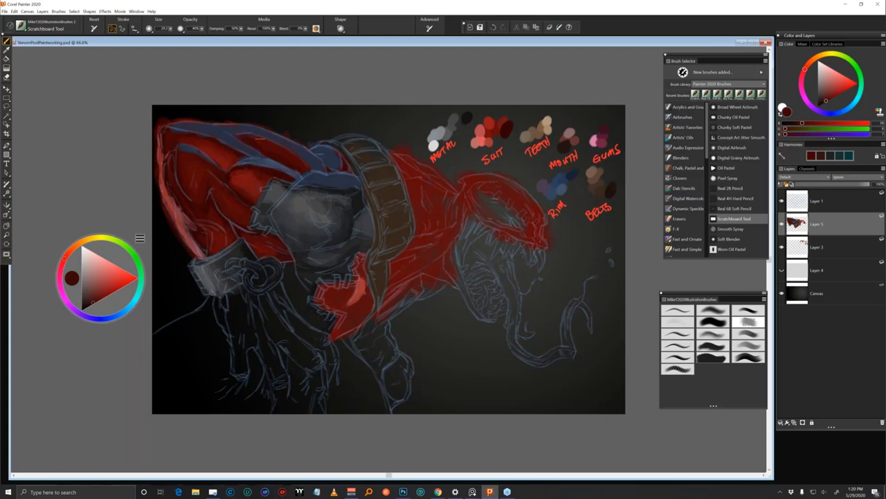
Clean up the arm's upper corner beside the start of the rim light with sampled reds and a smaller brush
left_click(208, 147, "alt")
left_click(169, 133, "alt")
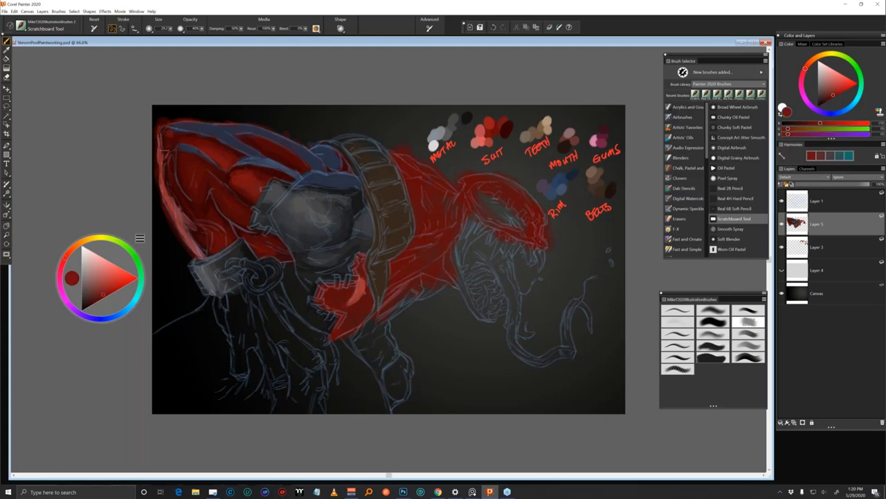
left_click(177, 133, "alt")
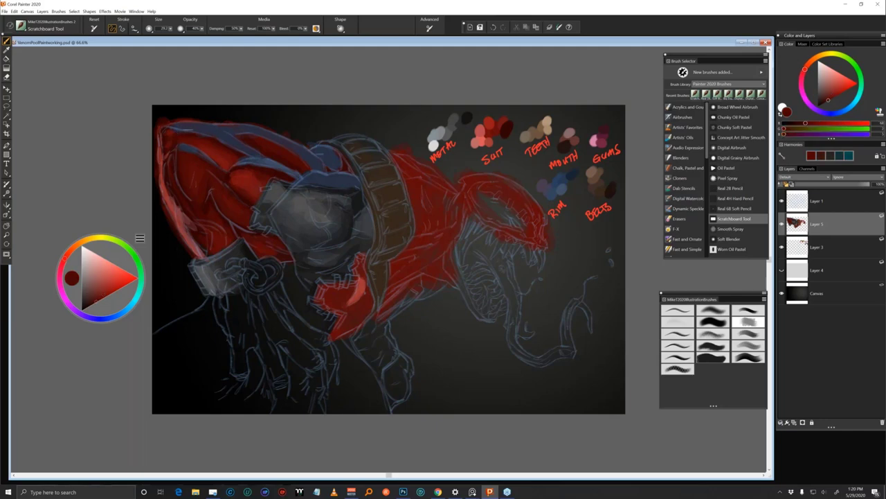
left_click(174, 129, "alt")
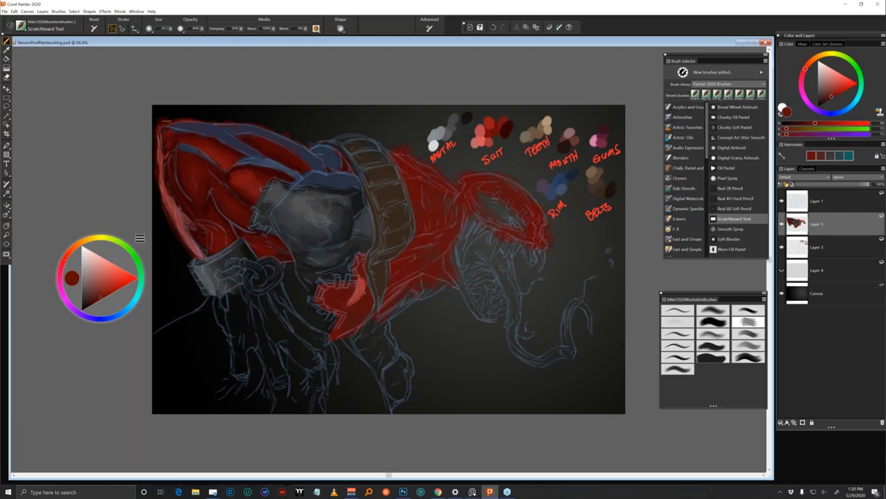
left_click(170, 133, "alt")
left_click(167, 150, "alt")
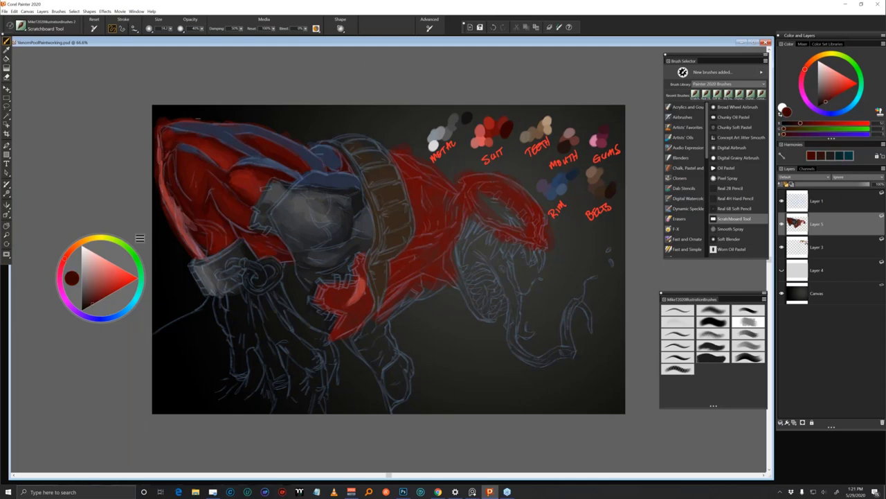
left_click(182, 133, "alt")
Refine the blue rim light along the upper arm with Rim swatch blues, sampled blues and dark red along its edge
left_click(569, 178, "alt")
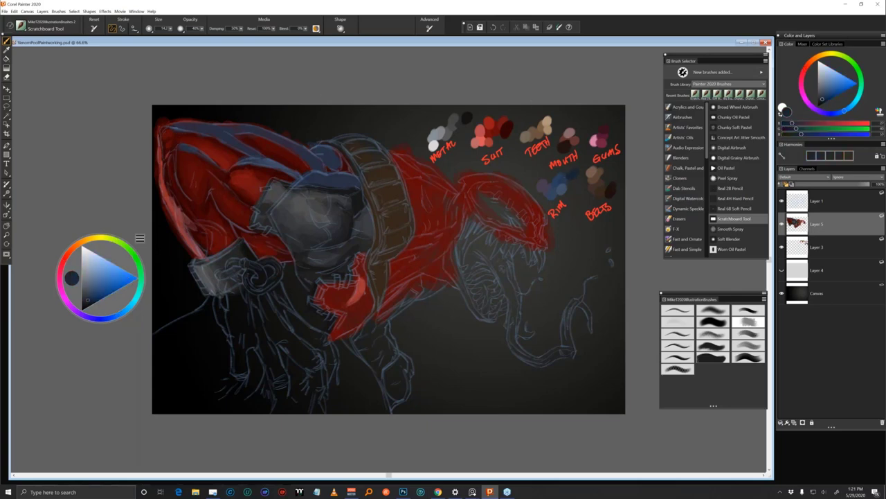
left_click(196, 134, "alt")
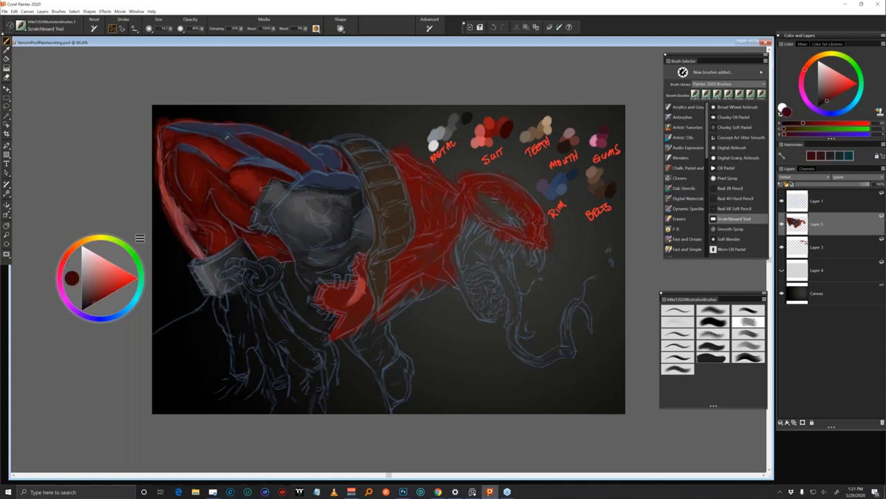
left_click(325, 157, "alt")
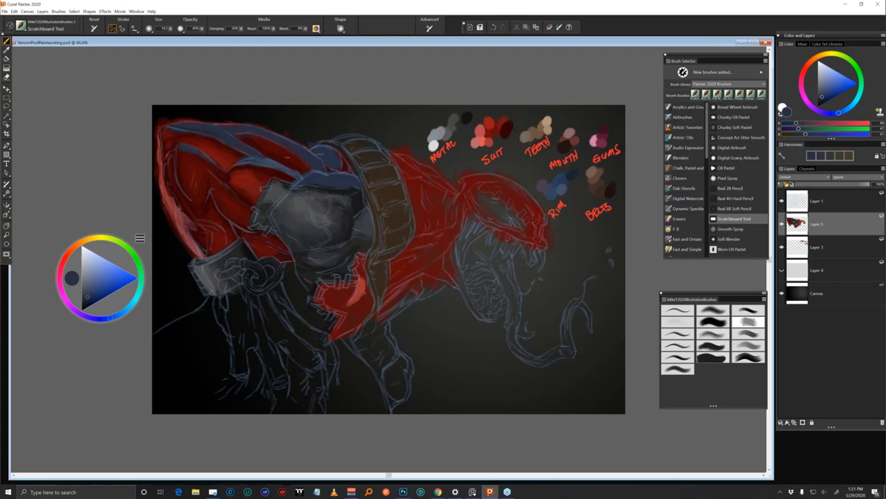
left_click(564, 184, "alt")
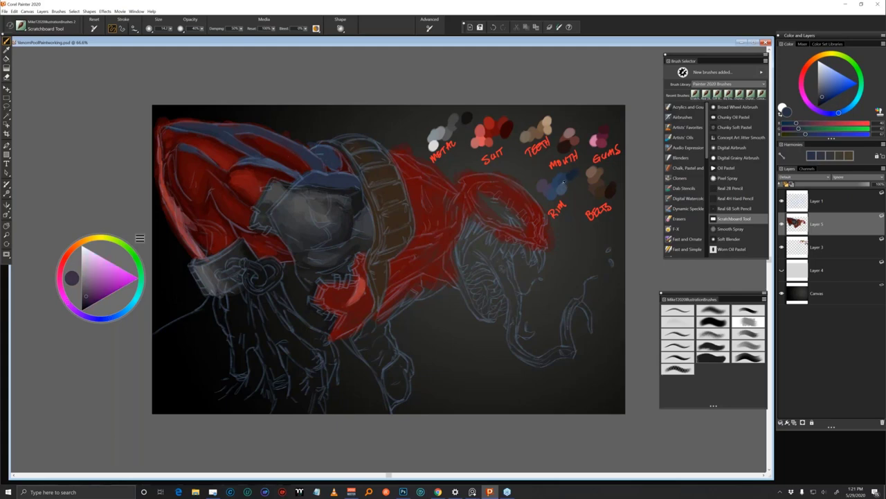
left_click_drag(205, 127, 257, 154)
left_click(235, 140, "alt")
left_click(253, 144, "alt")
left_click(253, 144, "alt")
left_click(219, 127, "alt")
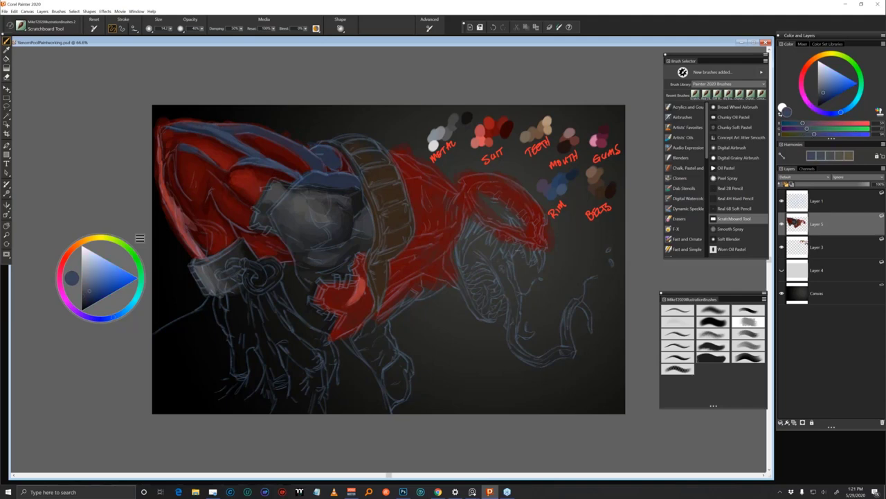
Refine the blue rim light above the metal plate with Rim swatch blues, sampled blues and a darker blue
left_click(567, 176, "alt")
left_click_drag(334, 190, 343, 189)
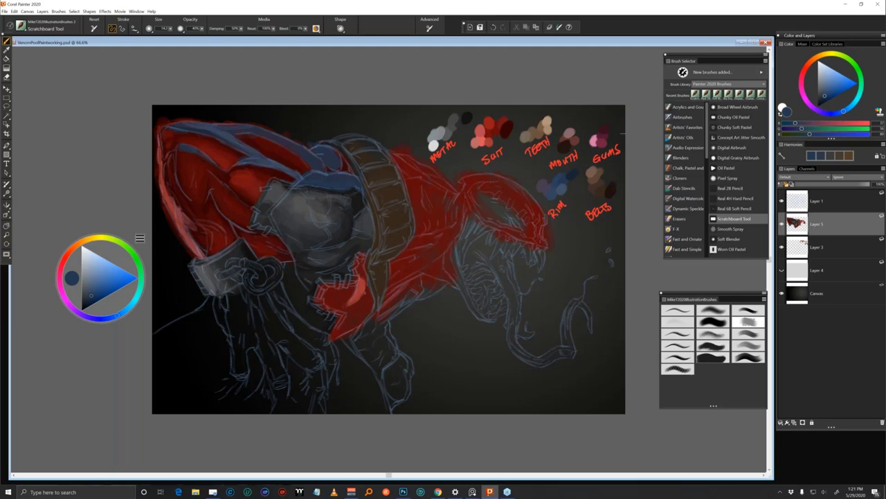
left_click(557, 193, "alt")
left_click(562, 182, "alt")
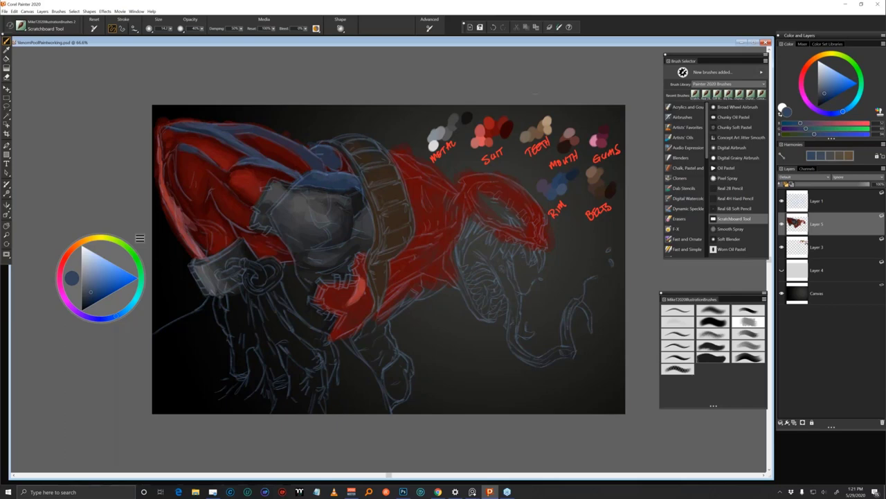
left_click(509, 128, "alt")
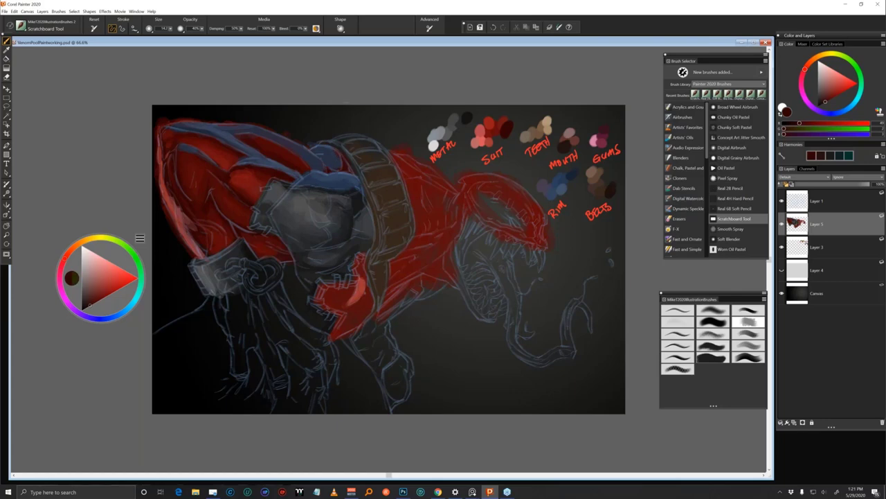
left_click(571, 178, "alt")
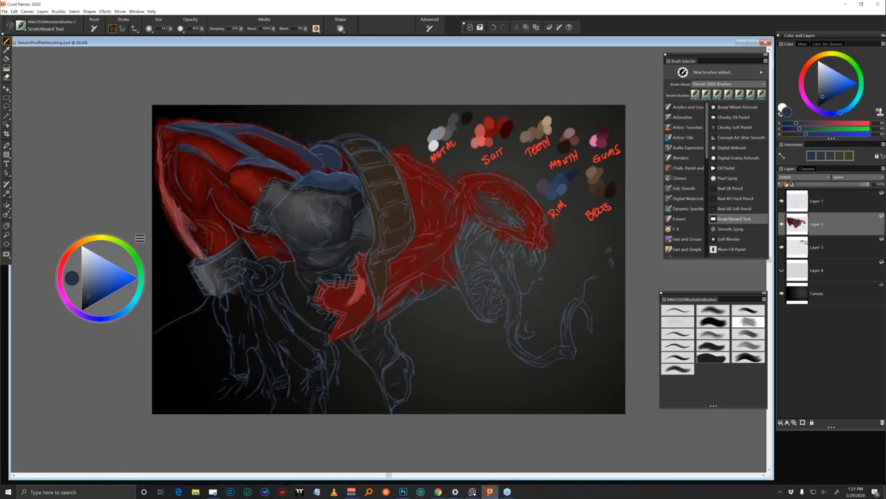
left_click(348, 179, "alt")
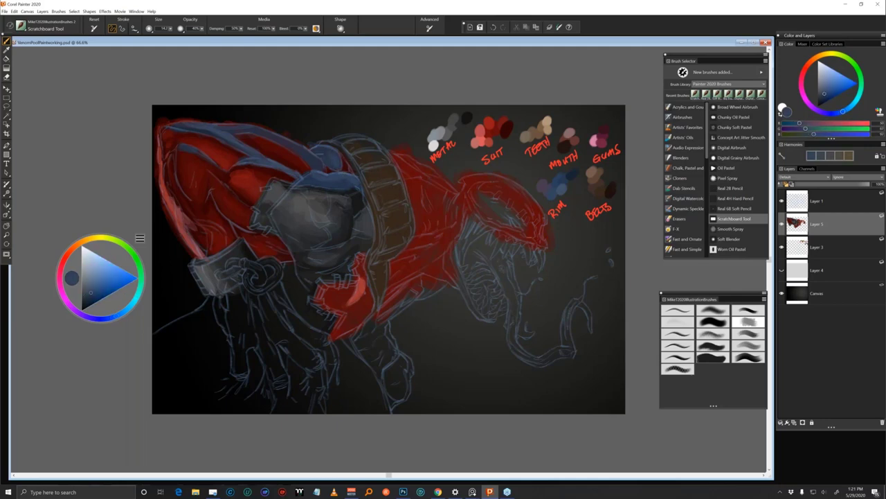
left_click(83, 303)
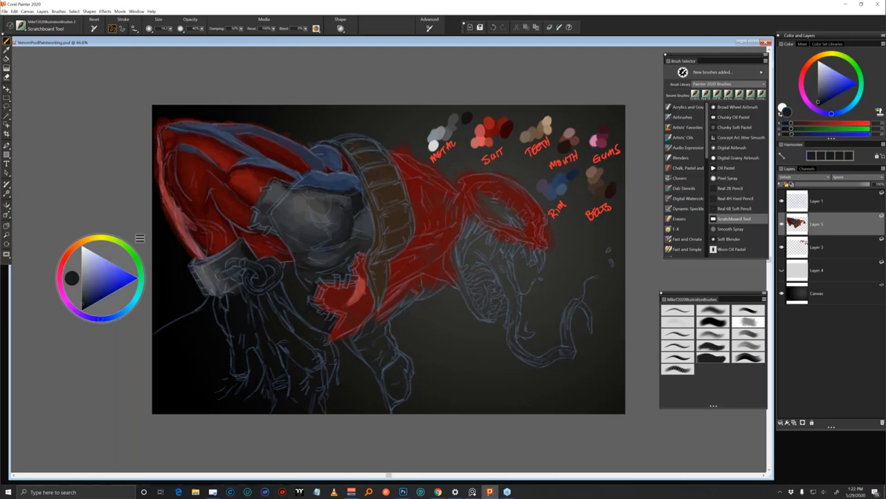
Fill the eye area on the red head with the darkest Metal swatch using a smaller brush
left_click(466, 117, "alt")
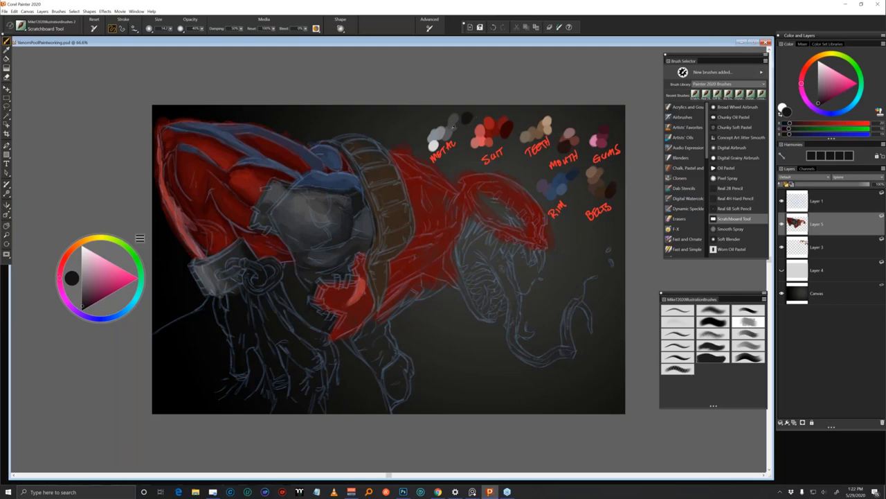
mouse_move(507, 205)
left_mouse_down()
mouse_move(478, 211)
mouse_move(495, 202)
mouse_move(519, 222)
mouse_move(490, 198)
left_mouse_up()
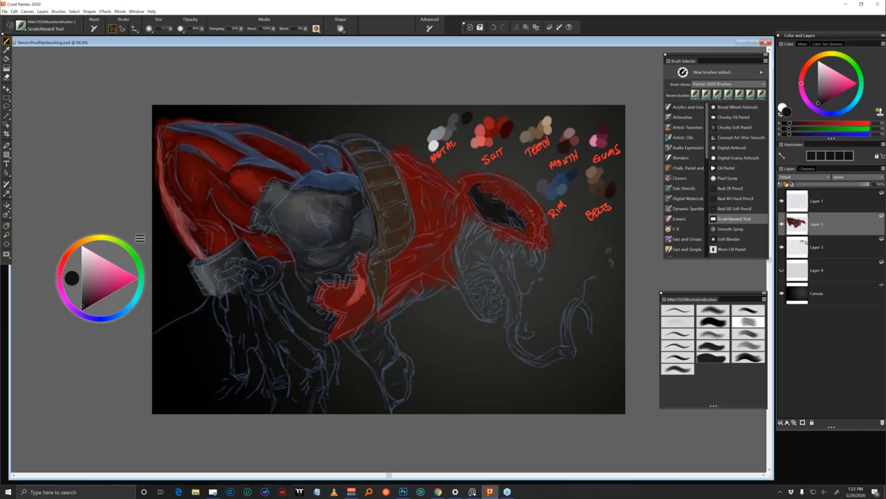
left_click_drag(528, 223, 532, 237)
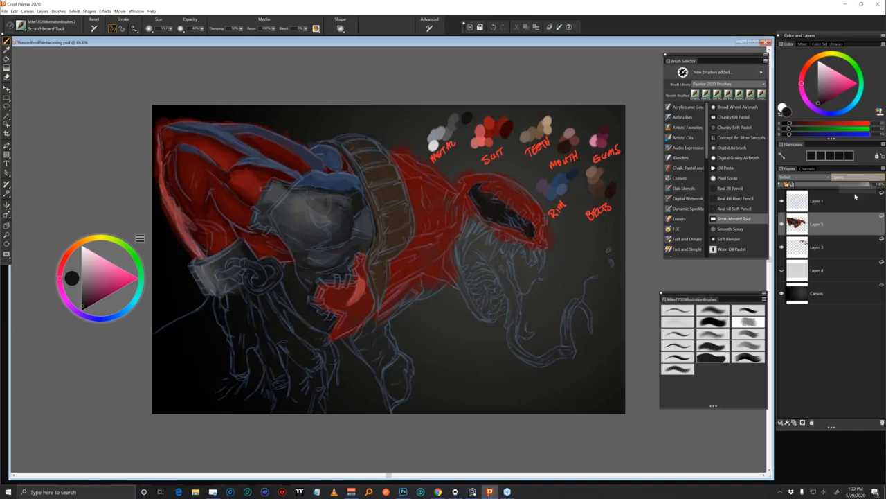
Lower the opacity of the Layer 1 sketch, check the paint with the sketch hidden, and return to Layer 5
left_click(831, 202)
left_click_drag(823, 185, 817, 185)
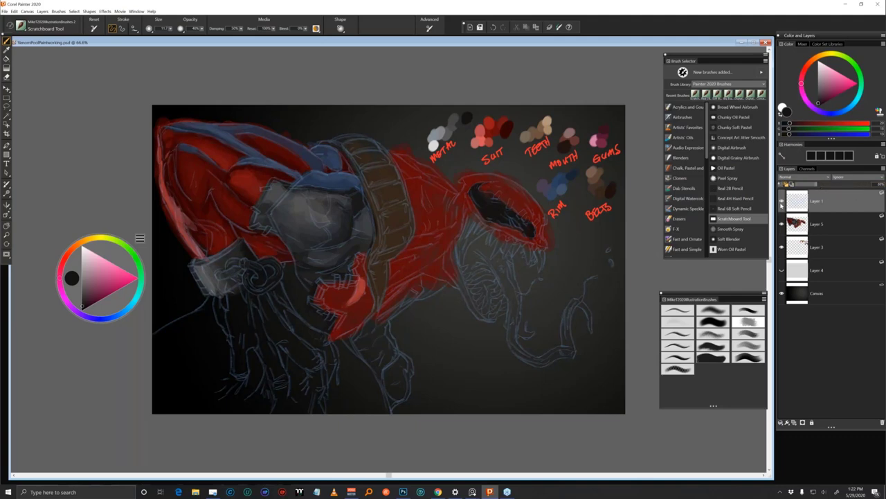
left_click(781, 202)
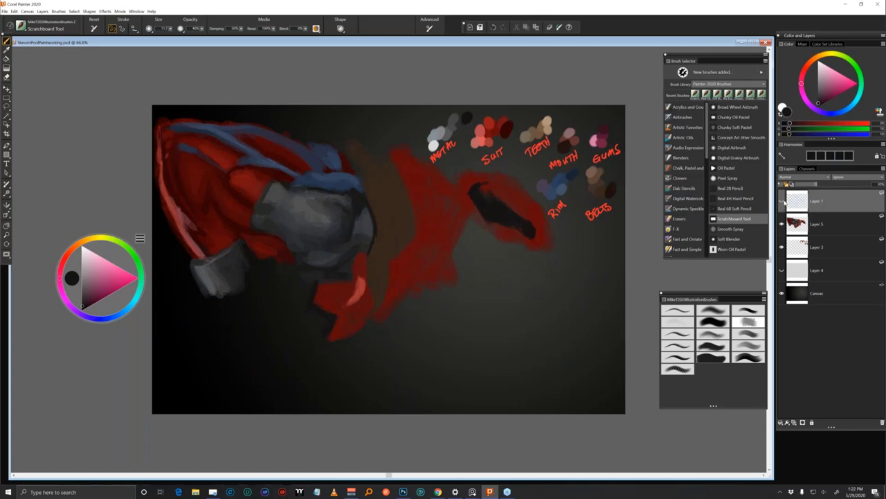
left_click(782, 201)
left_click(824, 224)
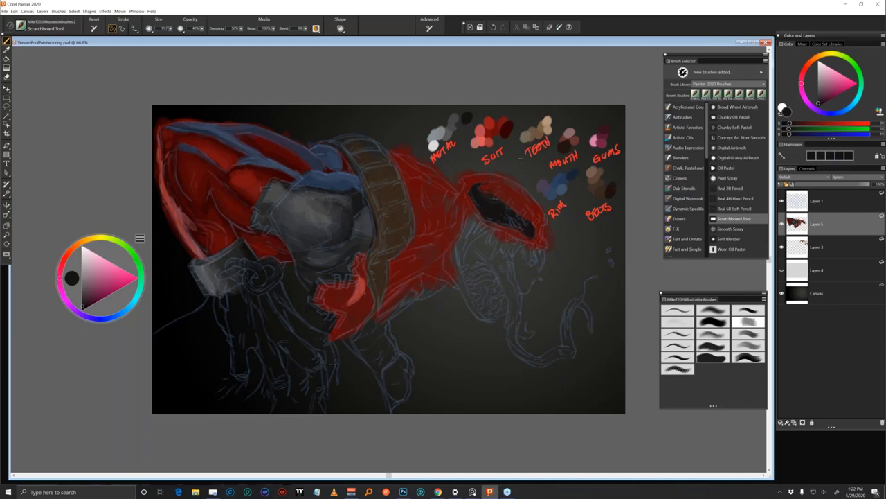
Paint the first light gray jagged shape inside the dark eye with Metal grays and trim it with sampled color
left_click(457, 118, "alt")
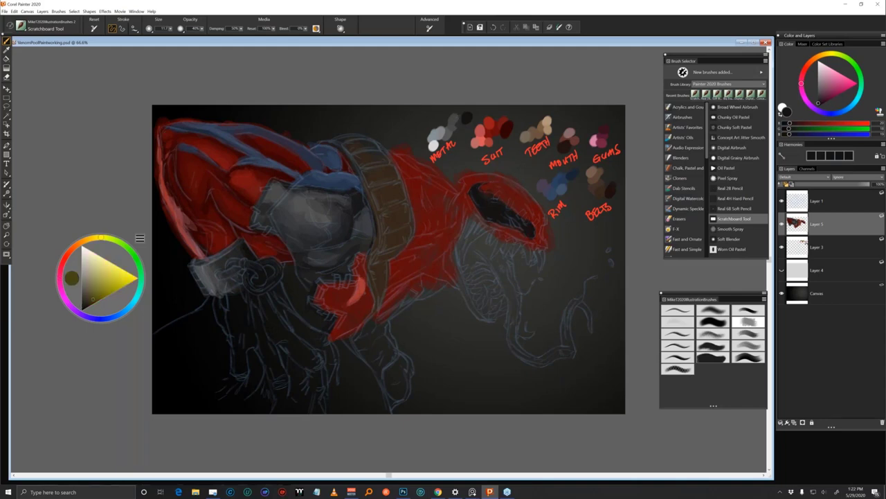
left_click(454, 119, "alt")
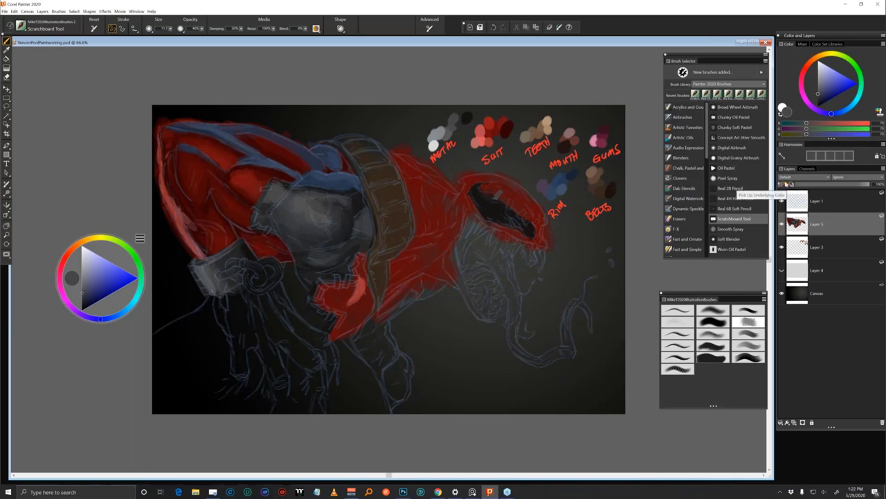
left_click(441, 131, "alt")
left_click_drag(513, 195, 507, 207)
left_click(507, 129, "alt")
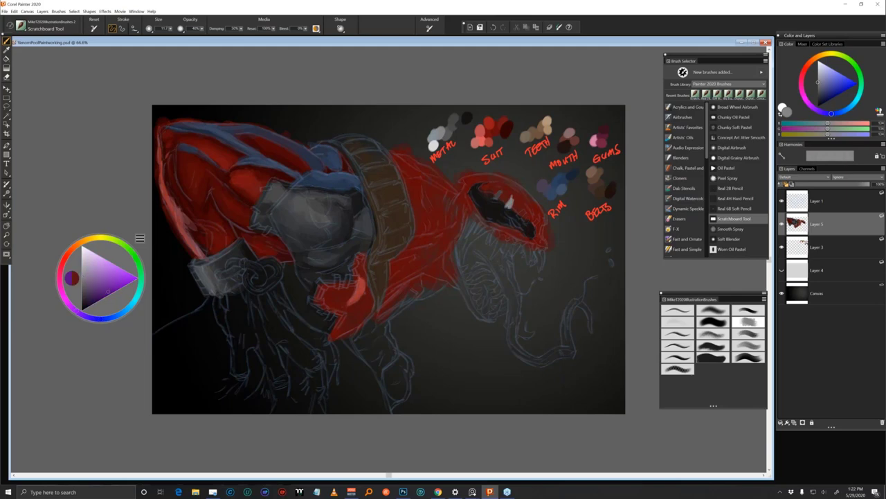
left_click(506, 210, "alt")
left_click_drag(507, 203, 510, 200)
Add more jagged gray shapes along the lower side of the dark eye with the mid Metal grays
left_click(507, 130, "alt")
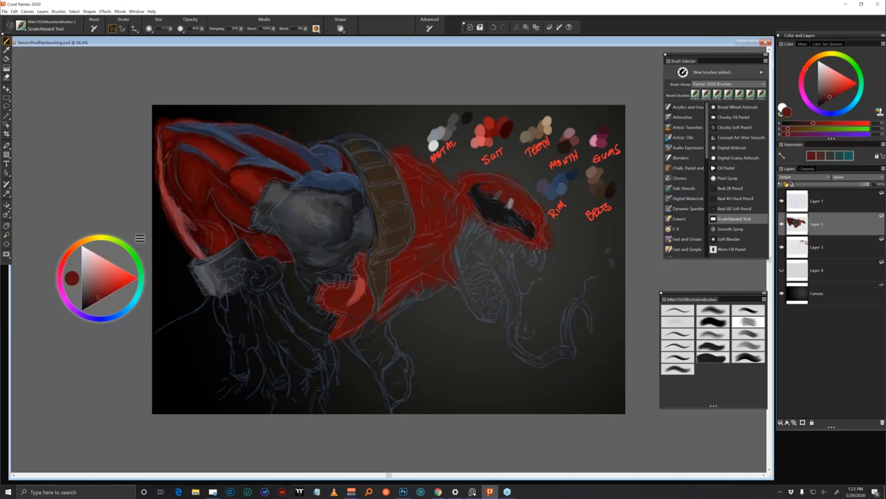
left_click(451, 127, "alt")
left_click_drag(524, 210, 525, 227)
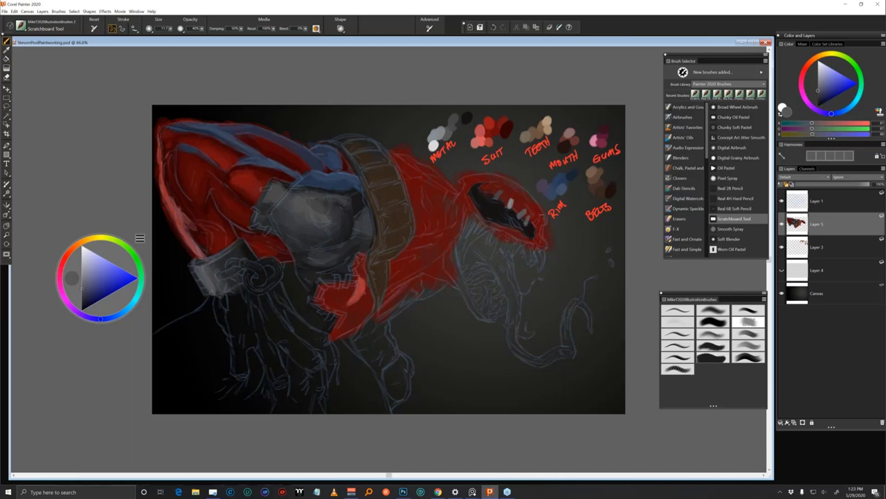
left_click_drag(541, 219, 534, 226)
left_click(460, 117, "alt")
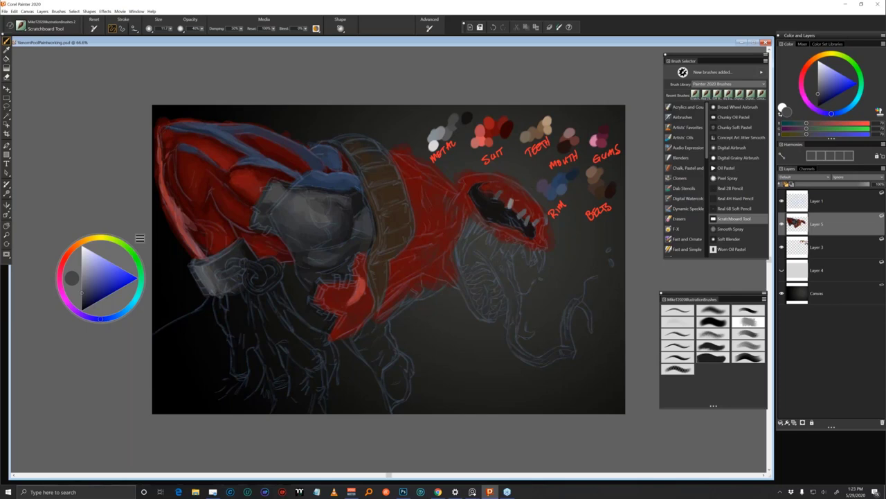
left_click_drag(516, 203, 524, 203)
Block in the stretched flesh at the corner of the mouth with magentas from the Gums swatches
left_click(606, 135, "alt")
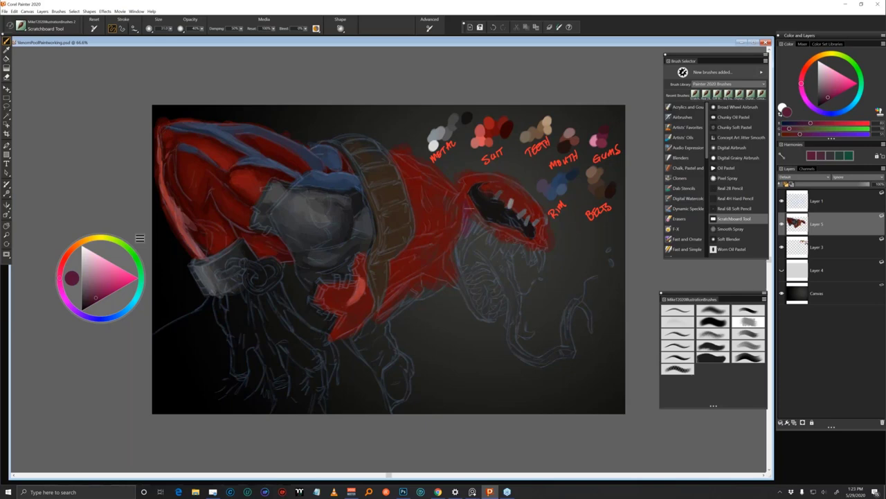
left_click_drag(461, 265, 466, 239)
left_click_drag(592, 149, 596, 148)
Block in the lower jaw's edge and the inside of the mouth with sampled near-black reds
left_click(461, 255, "alt")
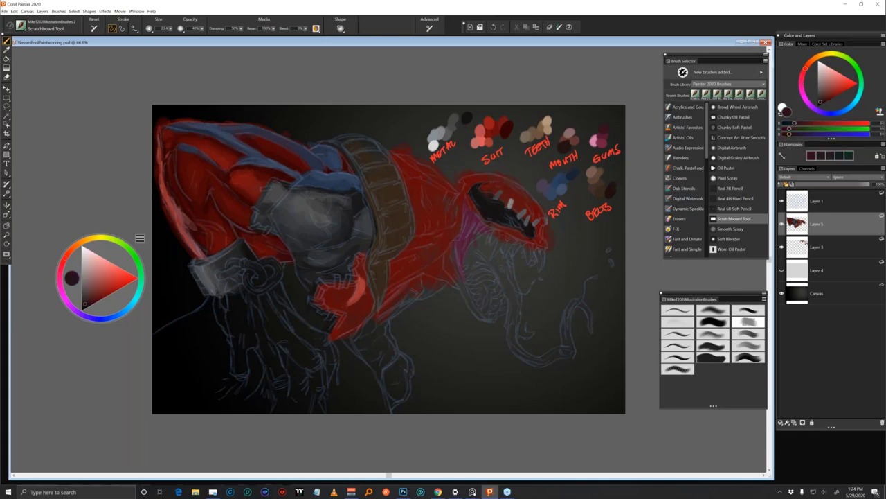
left_click_drag(462, 273, 468, 285)
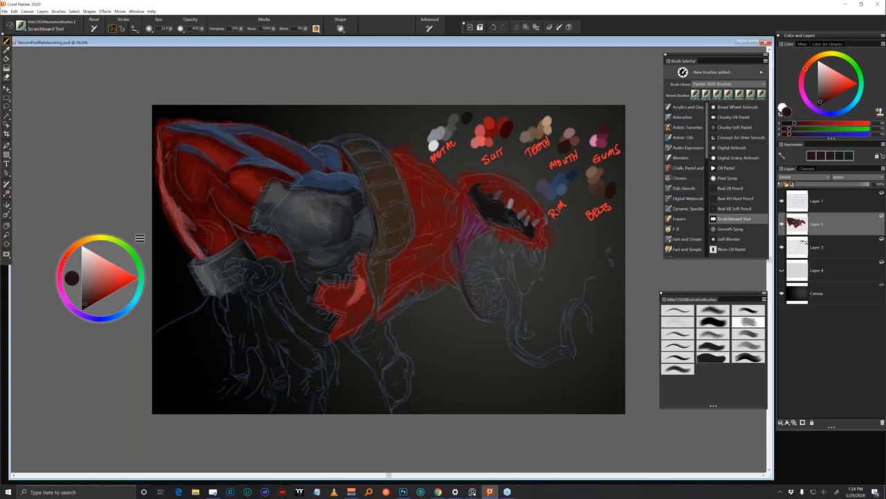
mouse_move(477, 281)
left_mouse_down()
mouse_move(488, 306)
mouse_move(465, 252)
left_mouse_up()
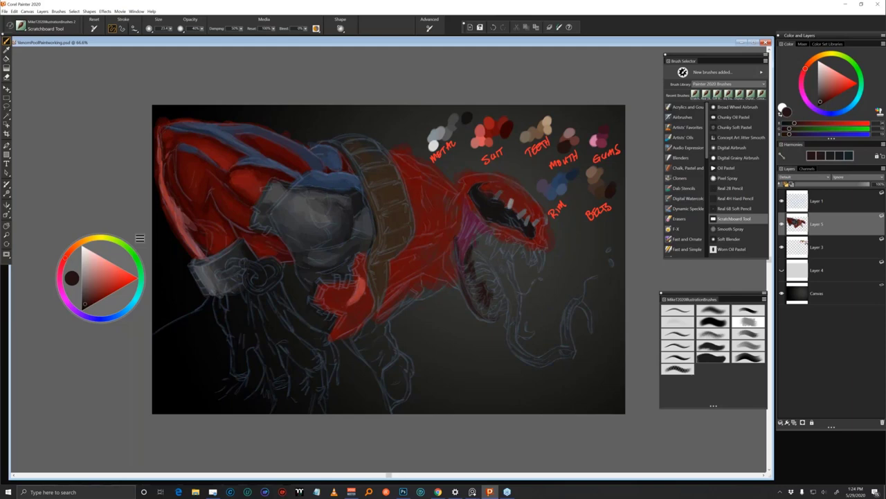
mouse_move(474, 246)
left_mouse_down()
mouse_move(487, 235)
mouse_move(499, 240)
mouse_move(486, 240)
left_mouse_up()
left_click(483, 245, "alt")
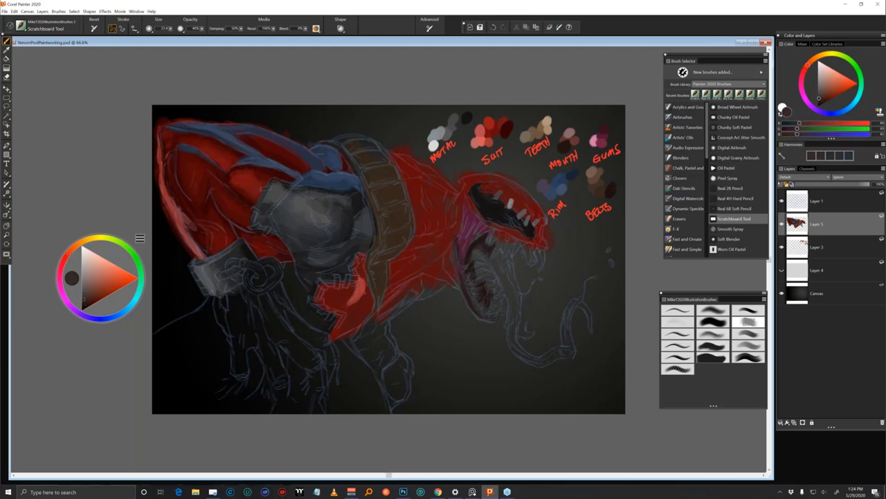
left_click(488, 247, "alt")
left_click(497, 264, "alt")
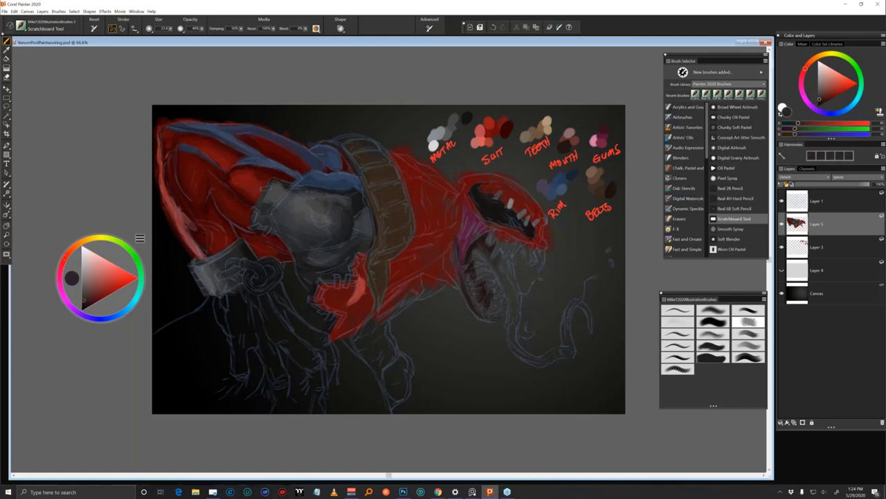
Paint the upper tongue and the flesh inside the mouth with Gums magentas, deepening the shadows with sampled dark red
left_click_drag(499, 260, 509, 259)
left_click(604, 136, "alt")
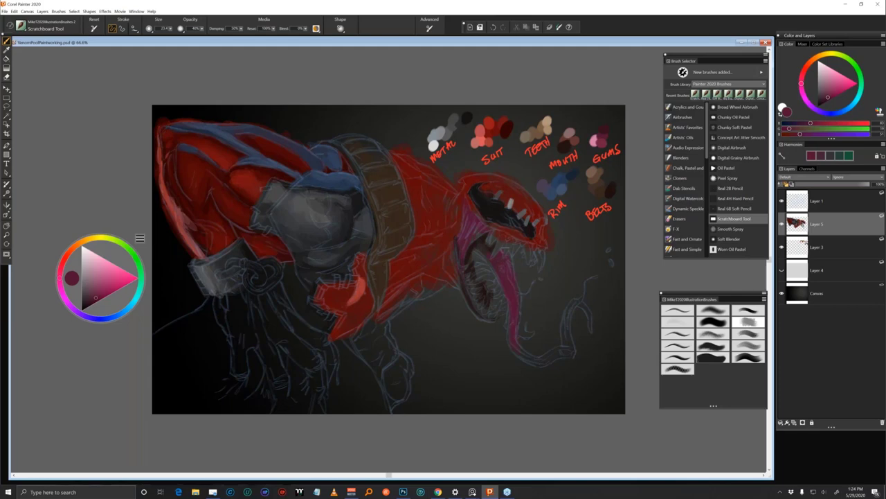
left_click(609, 128, "alt")
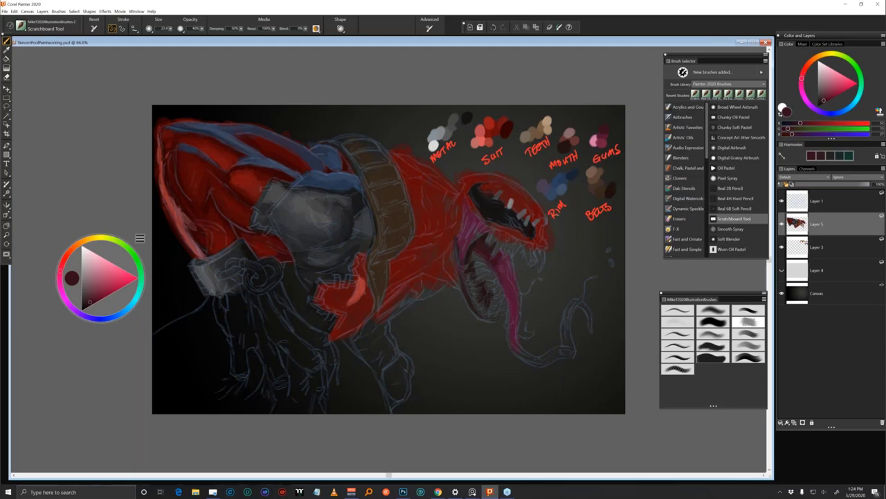
left_click(604, 130, "alt")
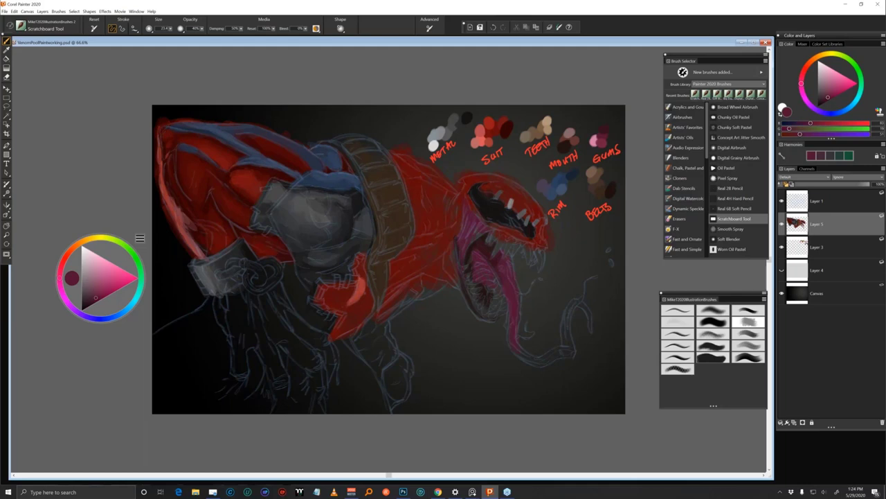
left_click(498, 259, "alt")
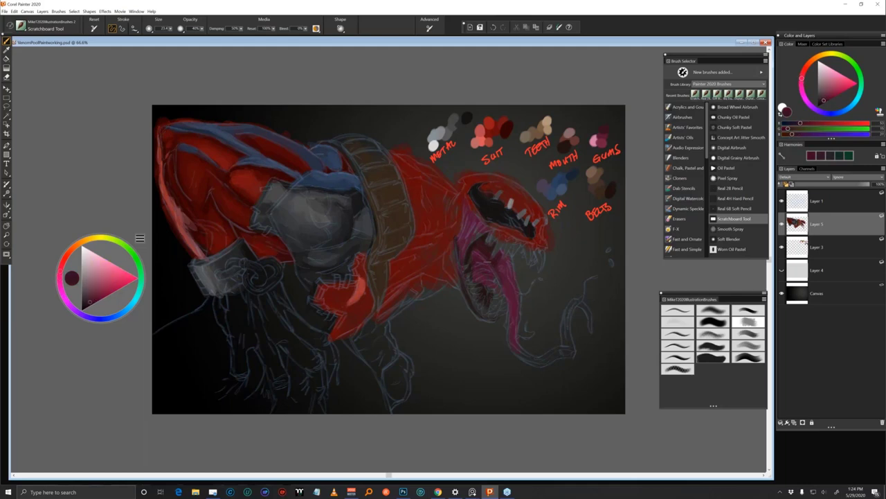
left_click_drag(479, 277, 487, 279)
Switch to the reference image board and examine the red Carnage figure's muscles, tendrils and coloring
left_click(472, 492)
mouse_move(379, 174)
left_mouse_down()
mouse_move(397, 188)
mouse_move(363, 232)
left_mouse_up()
scroll(325, 285, "down", 4)
left_click_drag(380, 265, 283, 172)
left_click_drag(270, 359, 293, 319)
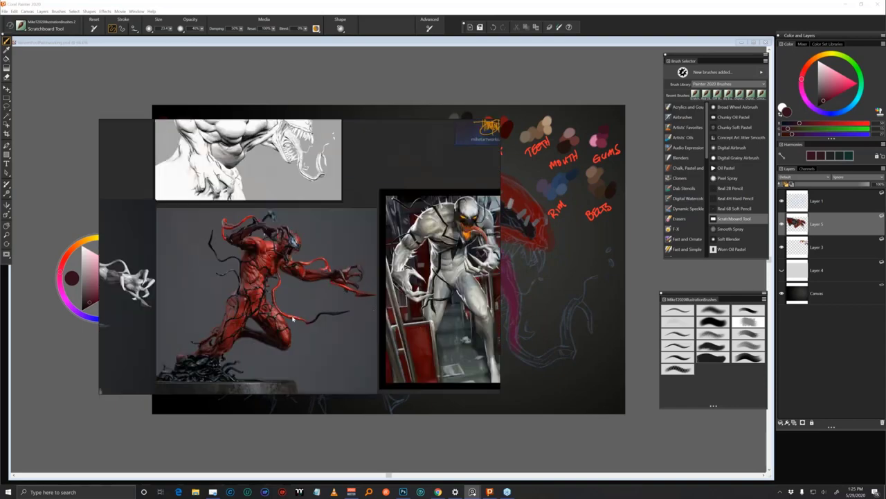
scroll(293, 318, "up", 4)
mouse_move(390, 301)
left_mouse_down()
mouse_move(356, 313)
mouse_move(374, 276)
mouse_move(391, 289)
mouse_move(382, 302)
left_mouse_up()
scroll(391, 293, "down", 2)
left_click_drag(481, 264, 426, 326)
scroll(383, 319, "down", 3)
left_click_drag(368, 346, 590, 311)
scroll(358, 272, "up", 3)
mouse_move(394, 344)
left_mouse_down()
mouse_move(431, 339)
mouse_move(255, 326)
left_mouse_up()
left_click_drag(511, 344, 320, 337)
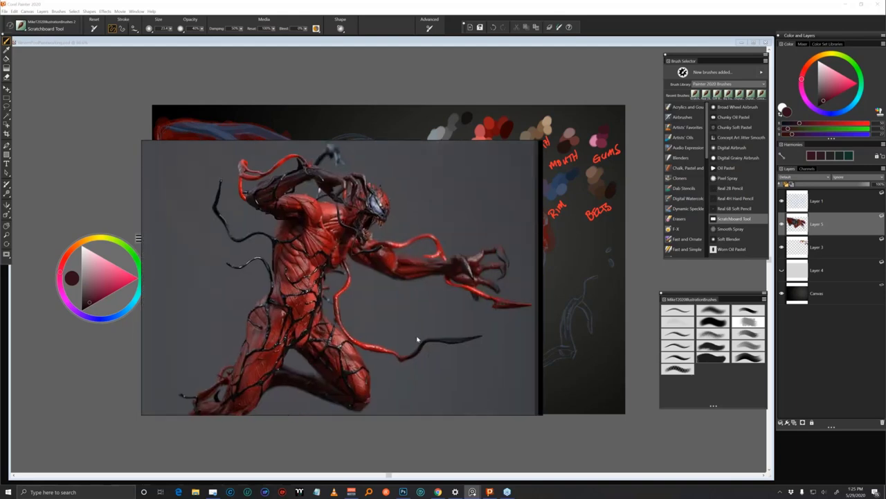
mouse_move(411, 328)
left_mouse_down()
mouse_move(468, 299)
mouse_move(444, 309)
mouse_move(301, 311)
mouse_move(433, 344)
mouse_move(430, 307)
left_mouse_up()
left_click_drag(190, 293, 0, 290)
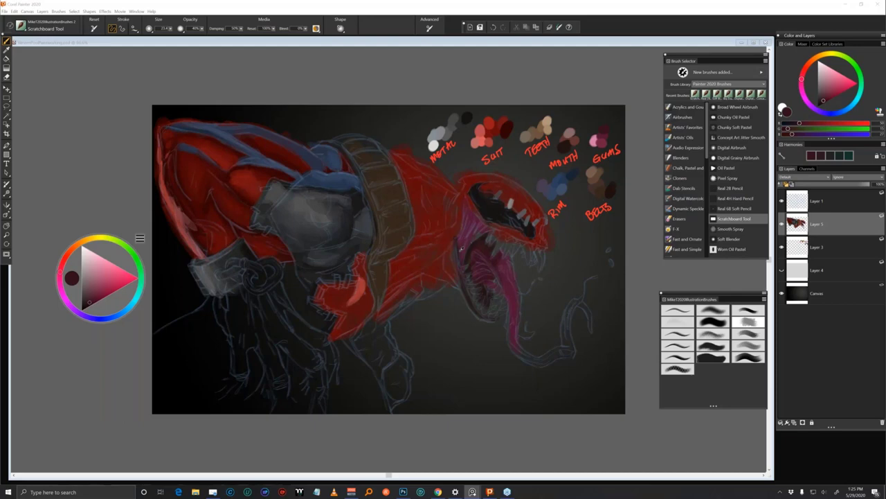
Refine the flesh at the mouth corner with the Gums magenta and sampled near-black along its edges
left_click(462, 249, "alt")
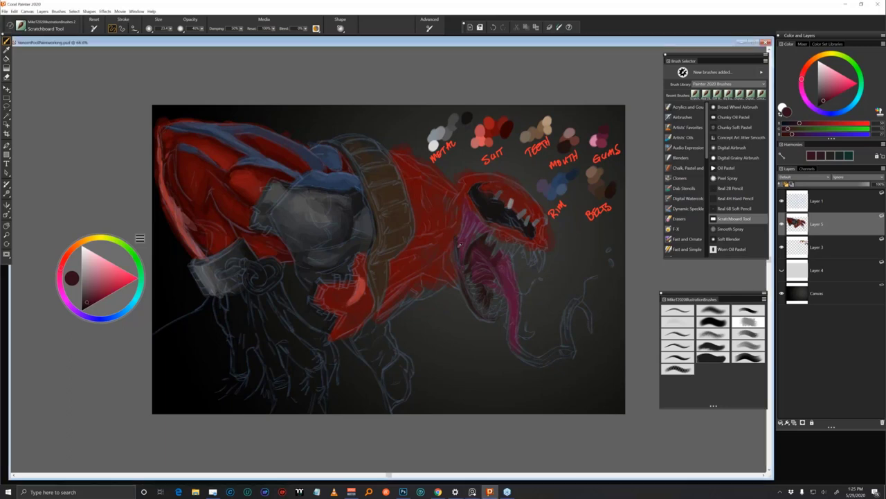
left_click(608, 129, "alt")
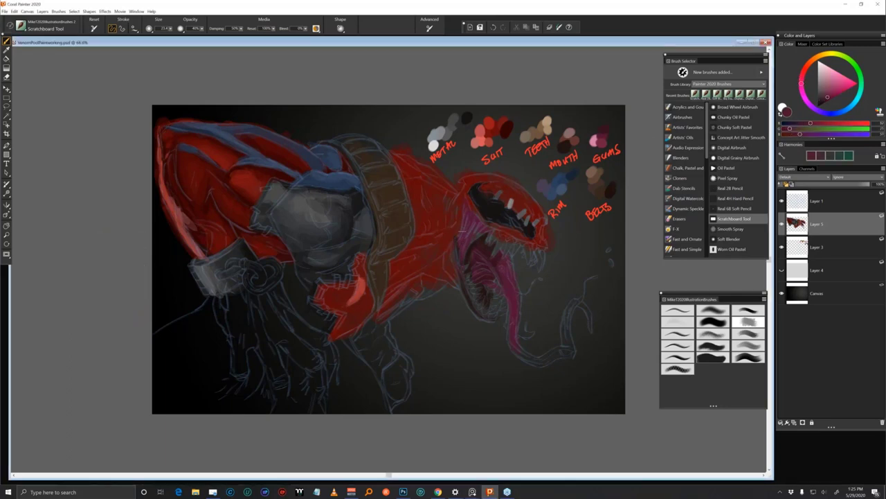
key("ctrl+alt+1")
key("ctrl+alt+1")
key("ctrl+alt+1")
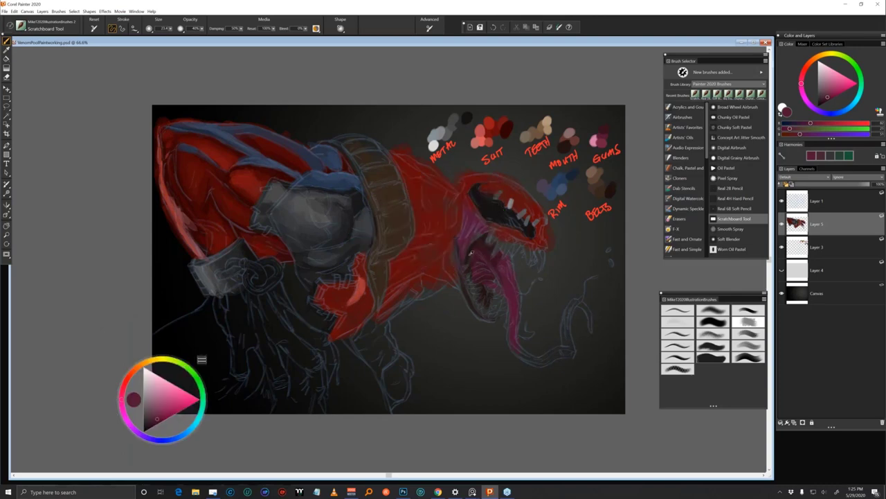
left_click(471, 254, "alt")
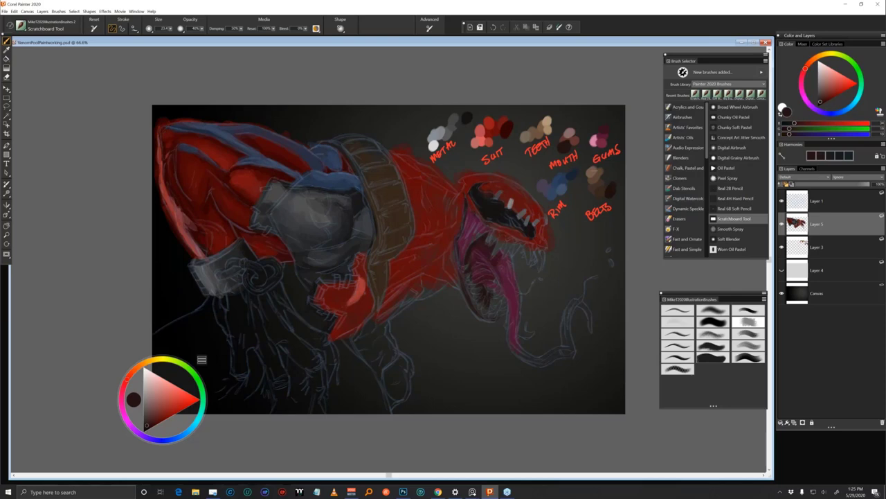
Move the pop-up color wheel above the canvas and block in the upper and lower teeth with the Teeth swatch's brown
key("ctrl+alt+1")
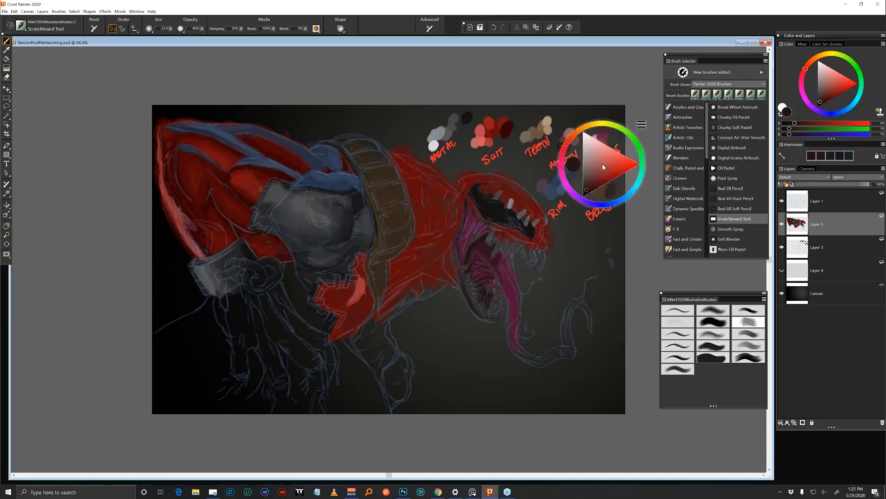
left_click_drag(641, 123, 360, 44)
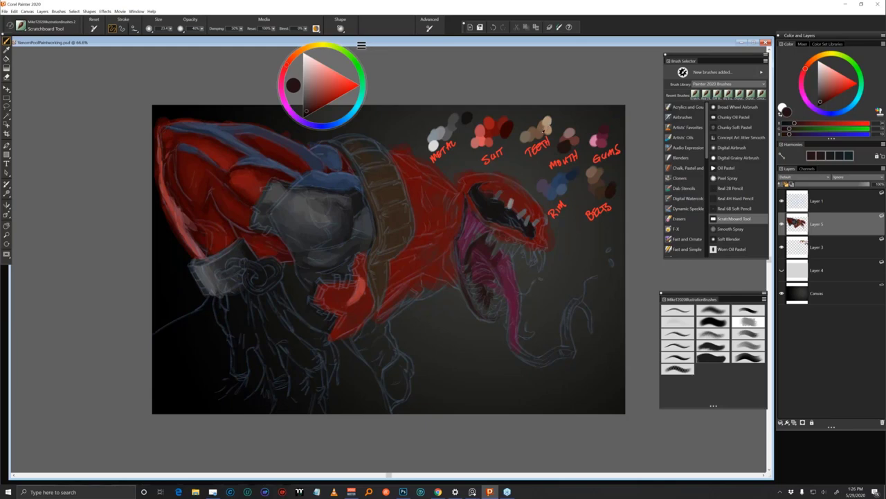
left_click(542, 127, "alt")
left_click_drag(518, 243, 529, 262)
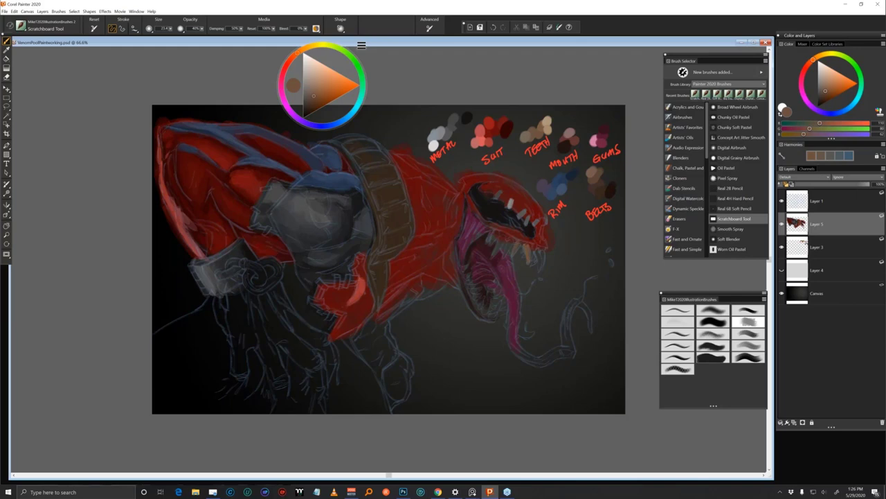
left_click_drag(508, 240, 510, 255)
left_click_drag(500, 236, 501, 246)
left_click_drag(494, 233, 492, 243)
mouse_move(533, 249)
left_mouse_down()
mouse_move(541, 270)
mouse_move(545, 263)
left_mouse_up()
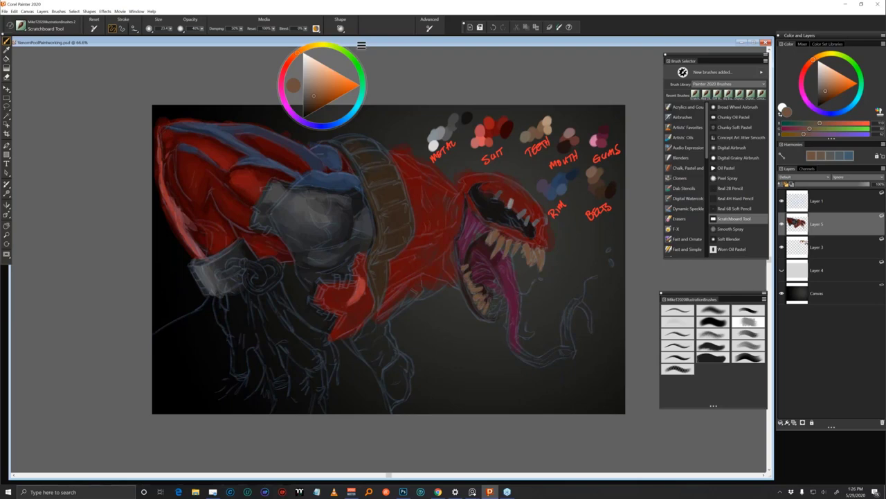
mouse_move(492, 312)
left_mouse_down()
mouse_move(500, 301)
mouse_move(510, 310)
mouse_move(496, 289)
left_mouse_up()
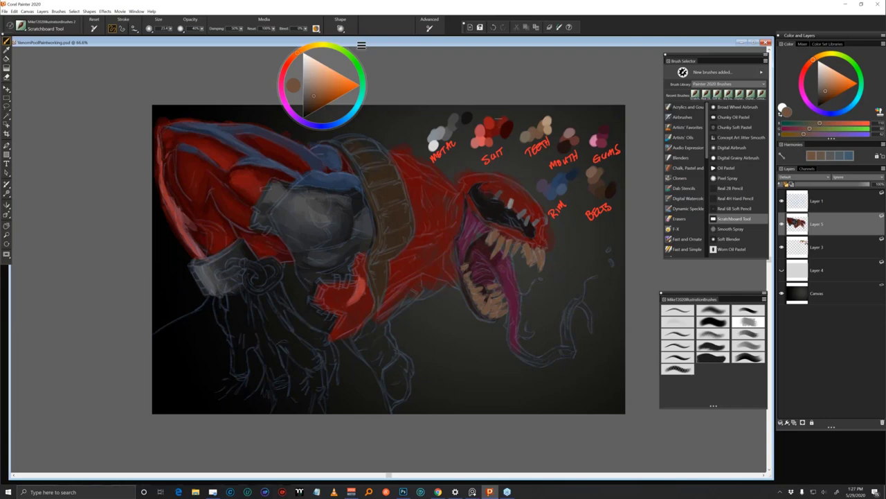
Switch to Wacom Desktop Center and open the Cintiq Pro 32 pen calibration settings for Painter 2020
left_click(9, 494)
left_click(171, 419)
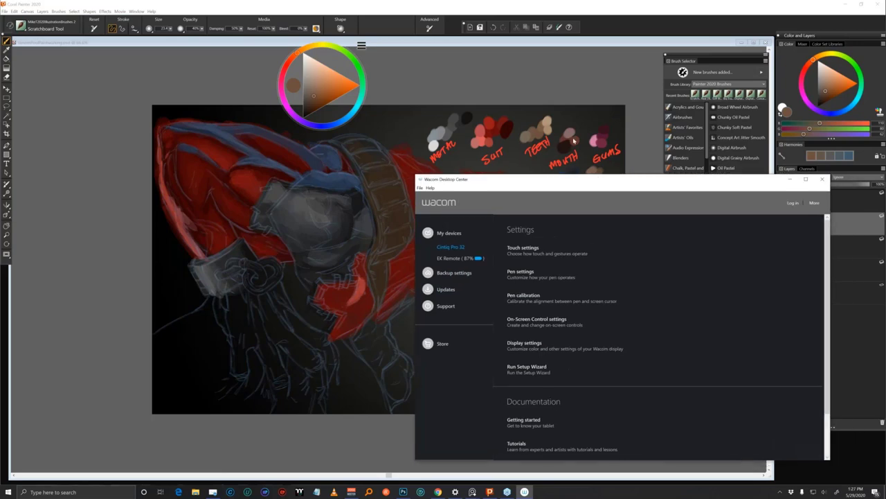
left_click(497, 206)
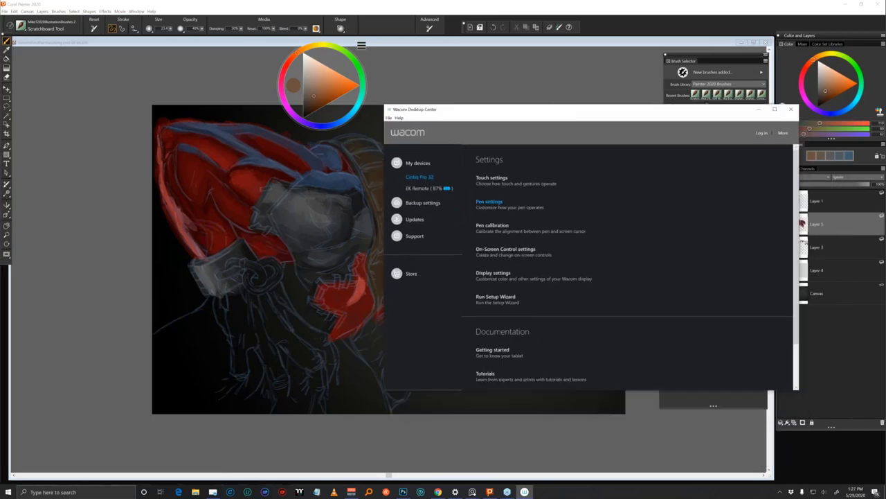
left_click(684, 147)
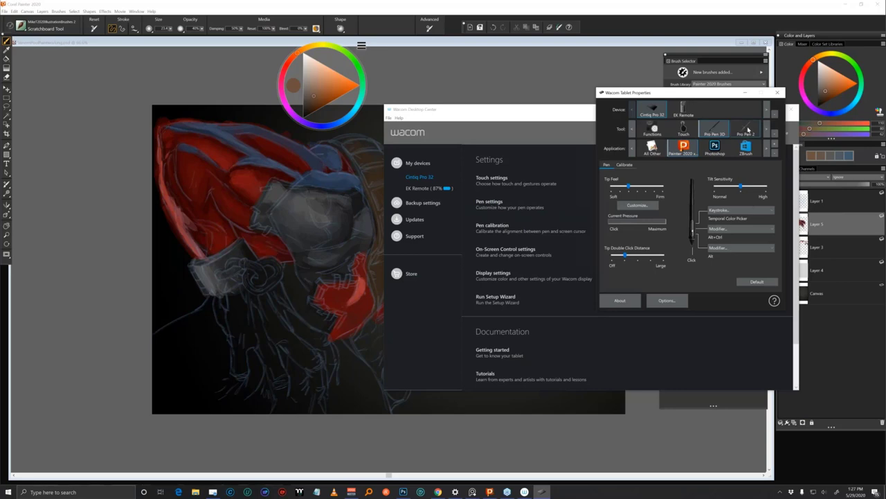
left_click(625, 166)
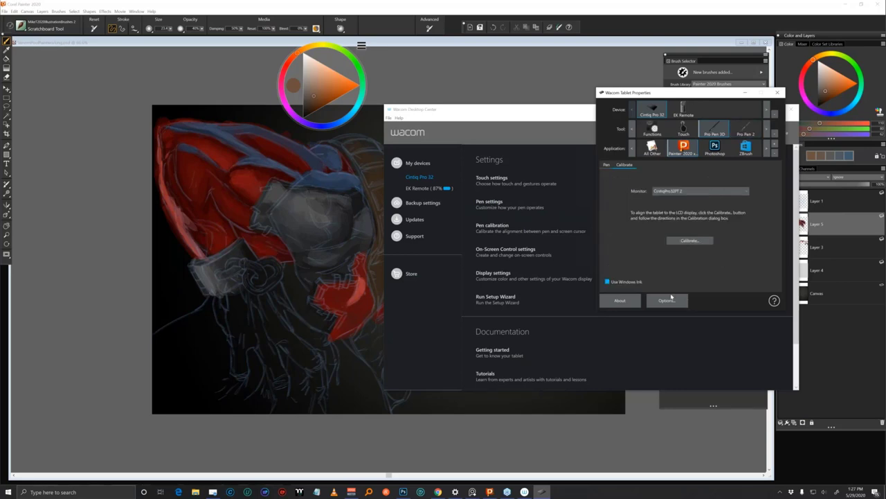
Calibrate the pen on every target, then make a test stroke below the jaw in Painter and undo it
left_click(690, 240)
left_click(34, 33)
left_click(855, 33)
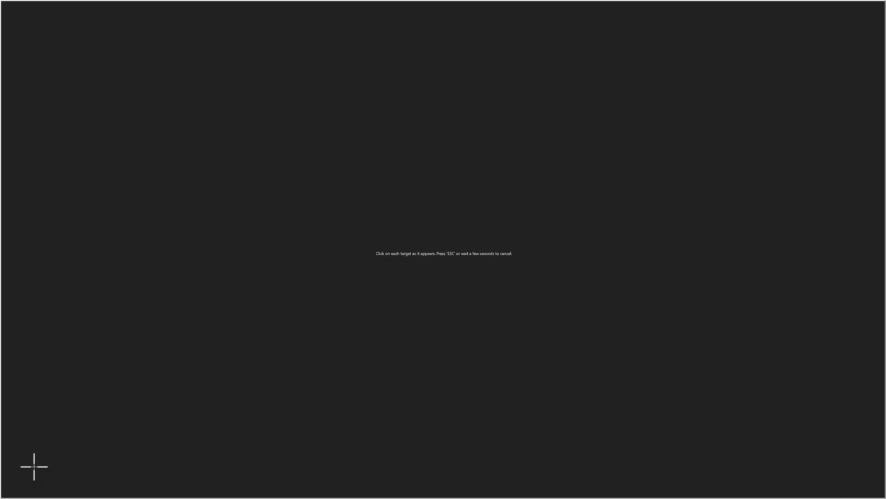
left_click(34, 466)
left_click(854, 466)
left_click(467, 466)
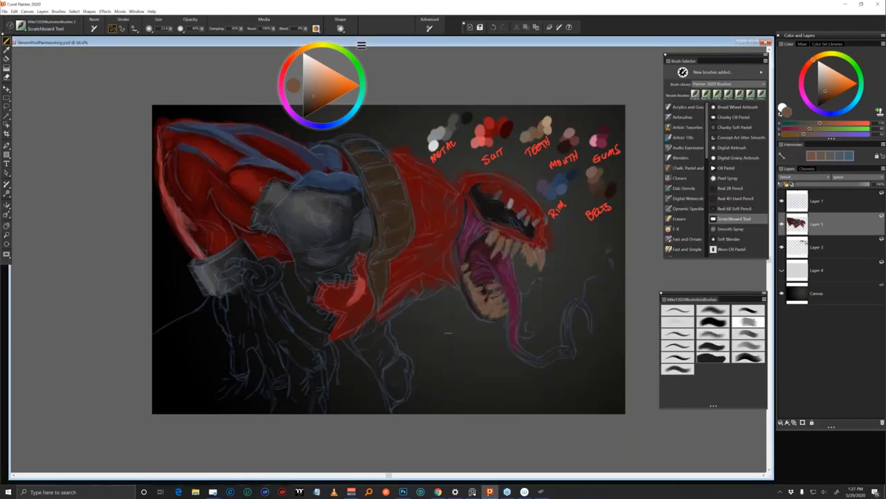
mouse_move(474, 329)
left_mouse_down()
mouse_move(460, 372)
mouse_move(516, 398)
mouse_move(512, 409)
left_mouse_up()
key("ctrl+z")
Highlight the upper and lower teeth with the lighter beige from the Teeth swatches
left_click(548, 121, "alt")
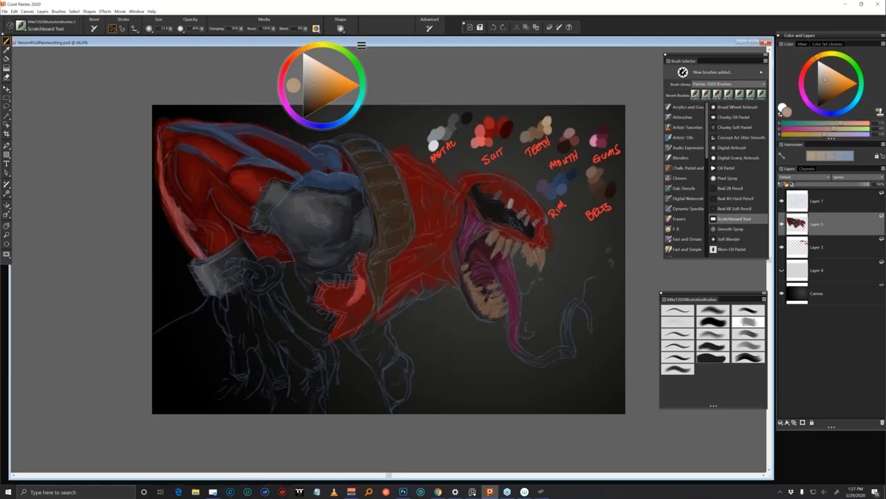
left_click_drag(508, 245, 541, 265)
left_click_drag(500, 236, 502, 247)
mouse_move(488, 295)
left_mouse_down()
mouse_move(491, 305)
mouse_move(486, 299)
left_mouse_up()
left_click_drag(497, 301, 500, 310)
Paint the strap beneath the neck with Metal greys and near-black, working between its lit and shadowed parts
left_click(344, 230, "alt")
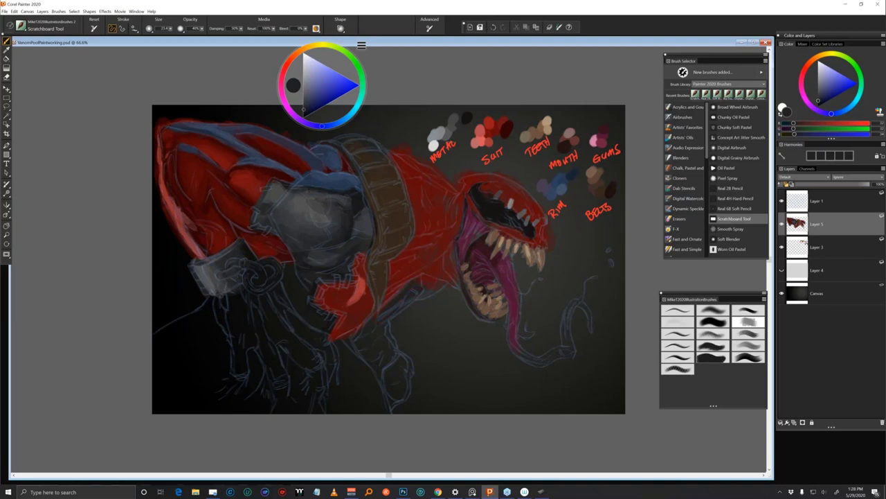
left_click(456, 123, "alt")
left_click_drag(394, 305, 426, 280)
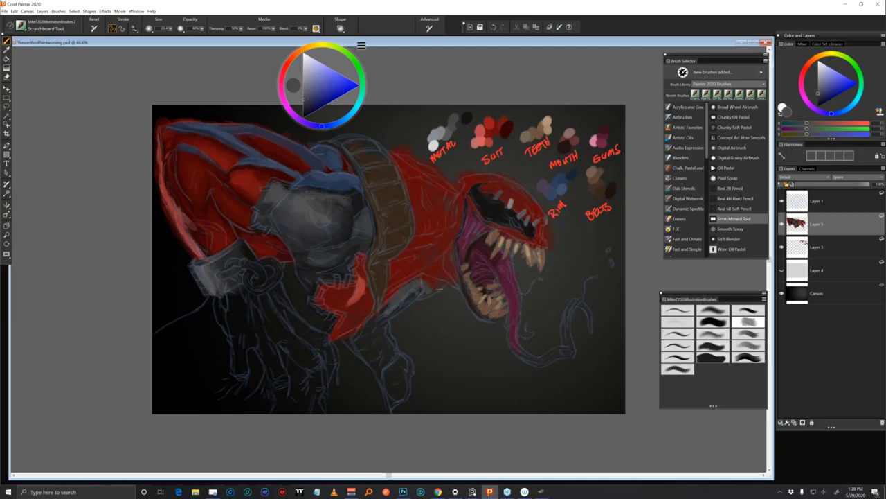
left_click(468, 116, "alt")
left_click_drag(431, 279, 435, 289)
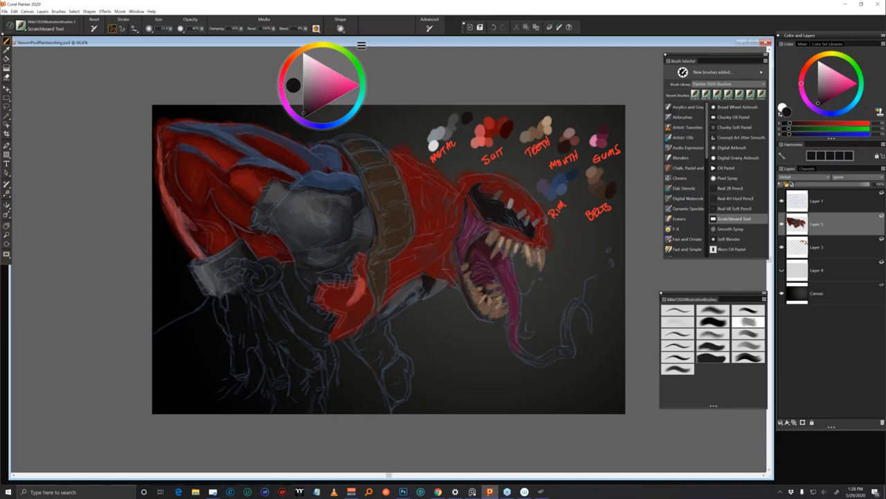
left_click(453, 122, "alt")
left_click(454, 119, "alt")
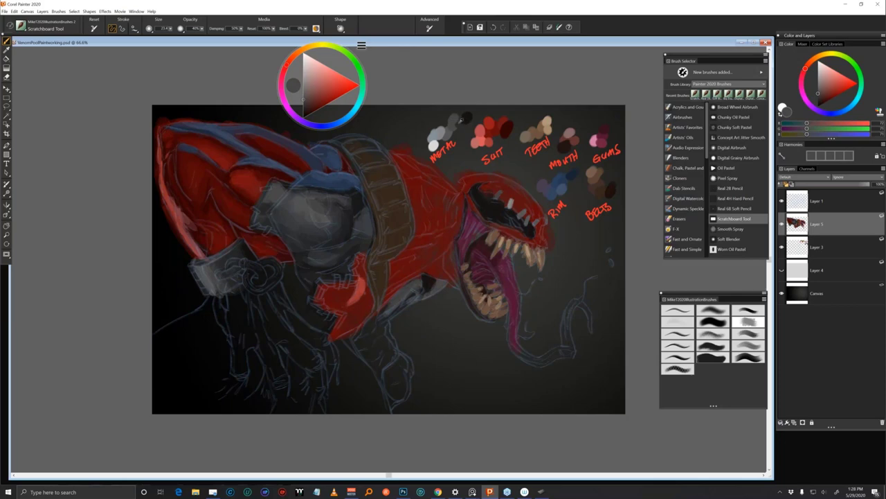
left_click(462, 117, "alt")
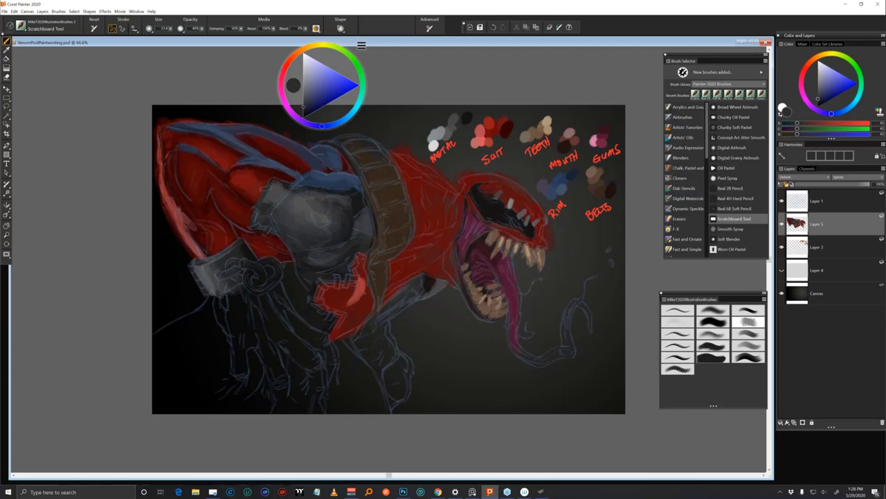
Add a light grey spike at the eye's lower edge and near-black accents toward the front of the snout
left_click(293, 85, "alt")
left_click_drag(508, 224, 521, 227)
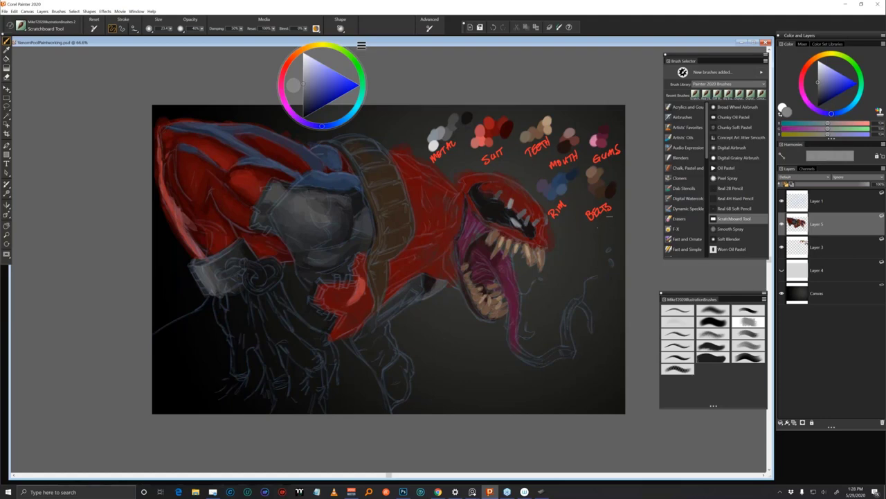
left_click(534, 227, "alt")
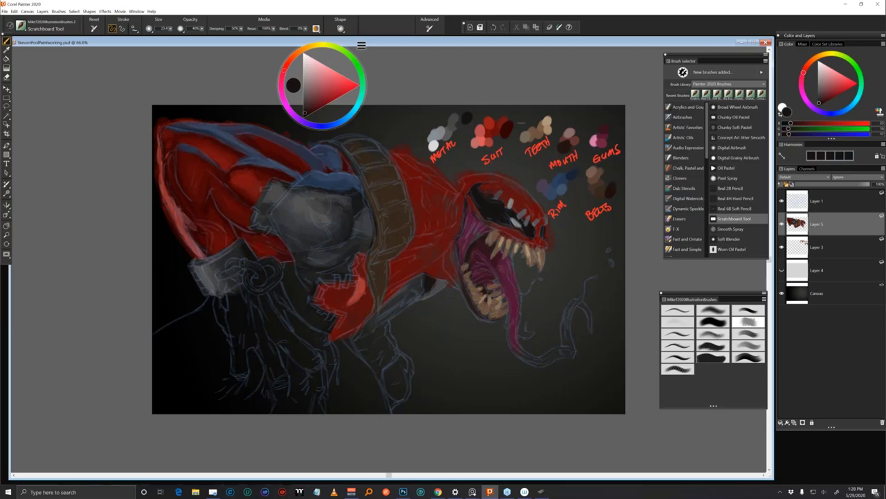
Shade the arm's outer edge and muscle creases with sampled and darkened suit reds
left_click(185, 204, "alt")
left_click_drag(164, 186, 181, 216)
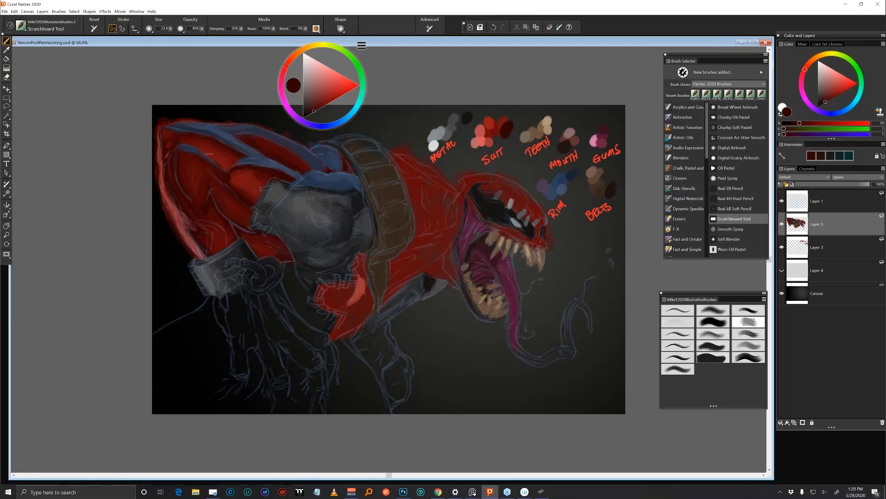
left_click(206, 162, "alt")
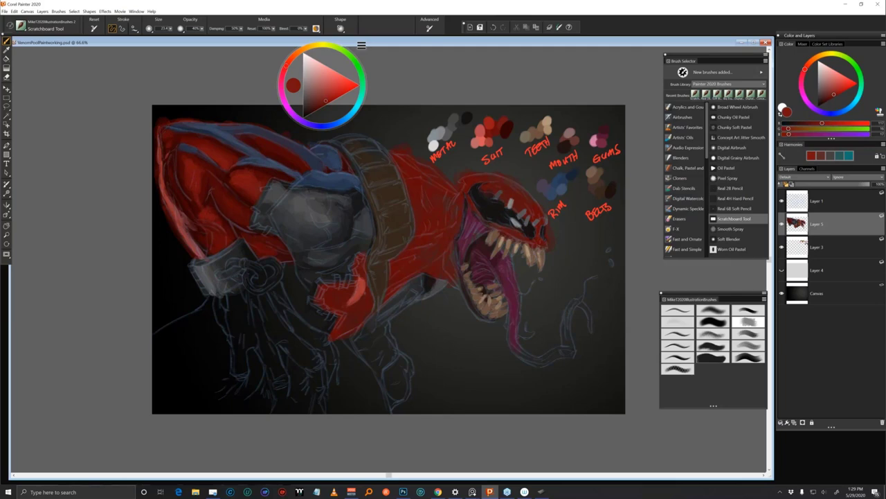
left_click(314, 111)
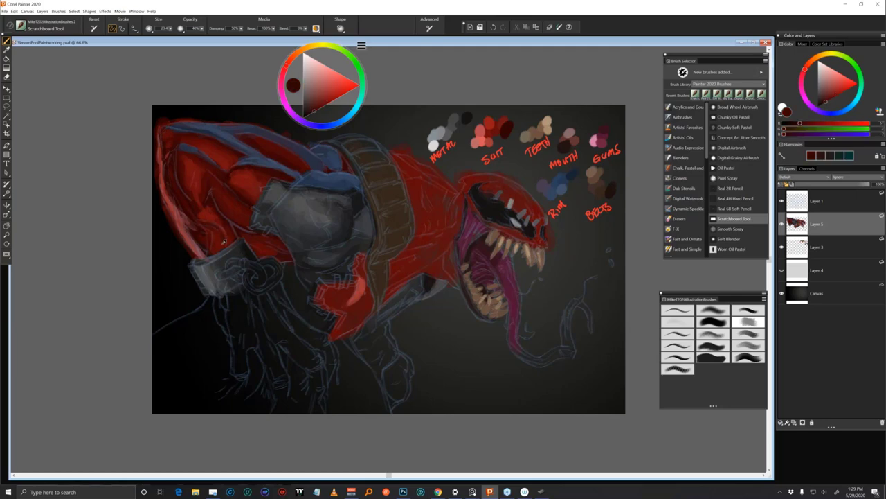
Blend the forearm muscles from the metal cuff up toward the elbow with reds sampled from the suit
left_click(223, 239, "alt")
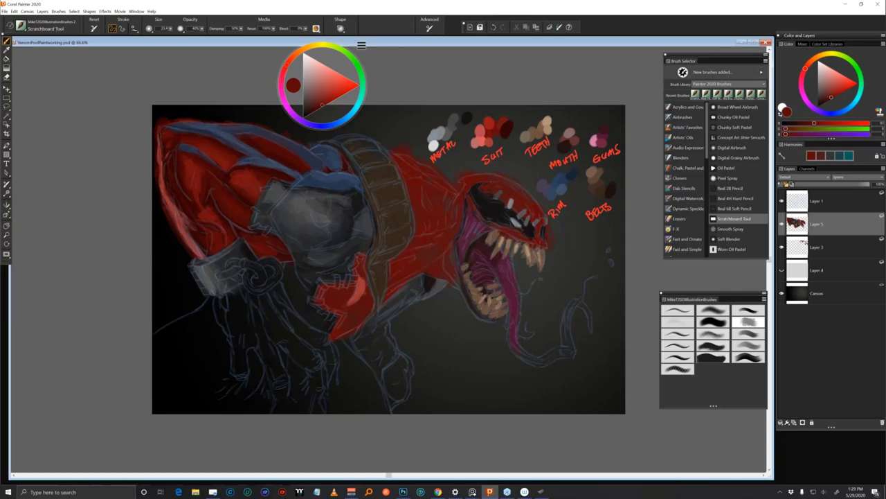
left_click(218, 217, "alt")
left_click(202, 210, "alt")
left_click(183, 187, "alt")
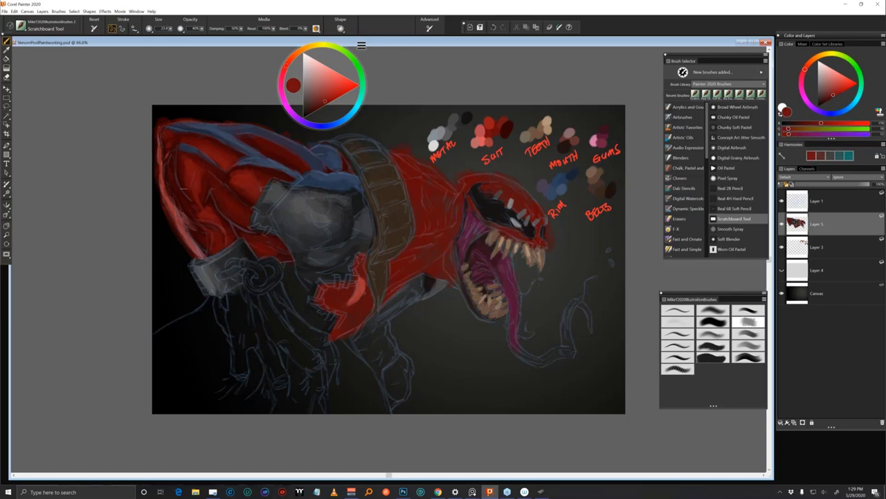
left_click(190, 204, "alt")
left_click(183, 153, "alt")
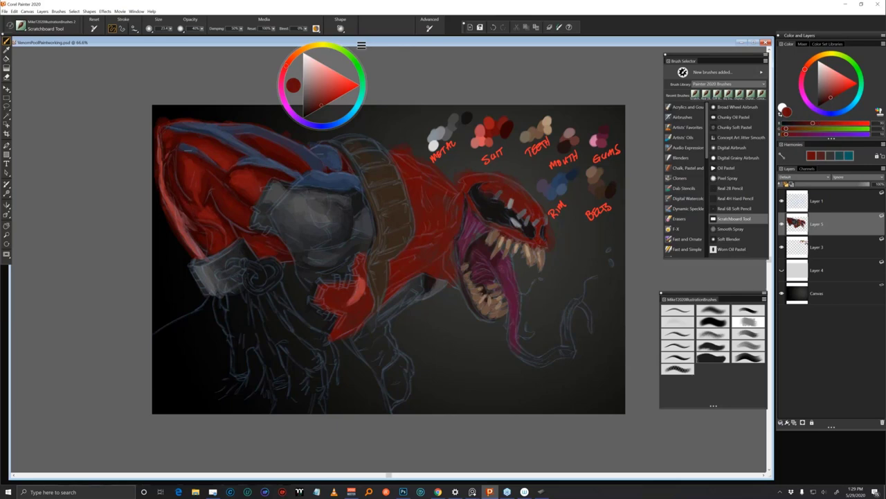
left_click(182, 193, "alt")
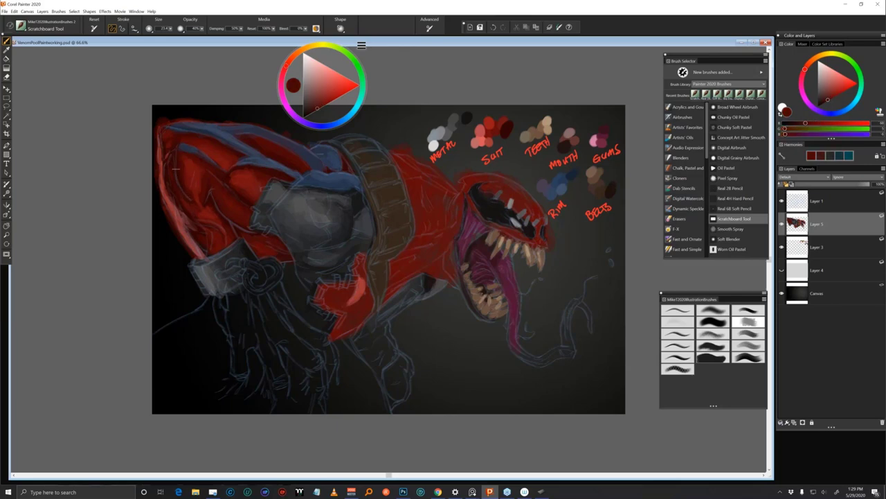
Deepen the lower forearm's creases and the arm's upper contour with sampled dark and muted reds
left_click(195, 208, "alt")
left_click(202, 214, "alt")
left_click(279, 128, "alt")
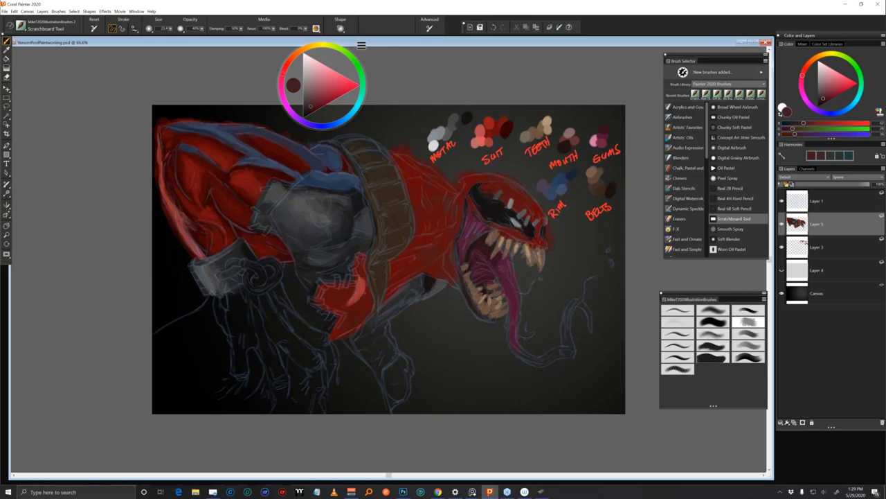
left_click(204, 231, "alt")
left_click(212, 234, "alt")
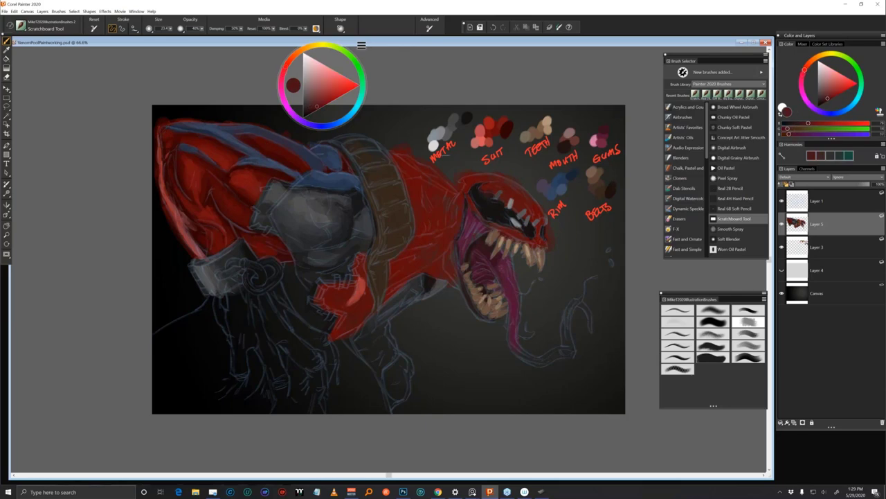
Model the muscles in the middle of the arm beside the metal shoulder plate with sampled mid and dark reds
left_click(225, 199, "alt")
left_click_drag(245, 208, 240, 216)
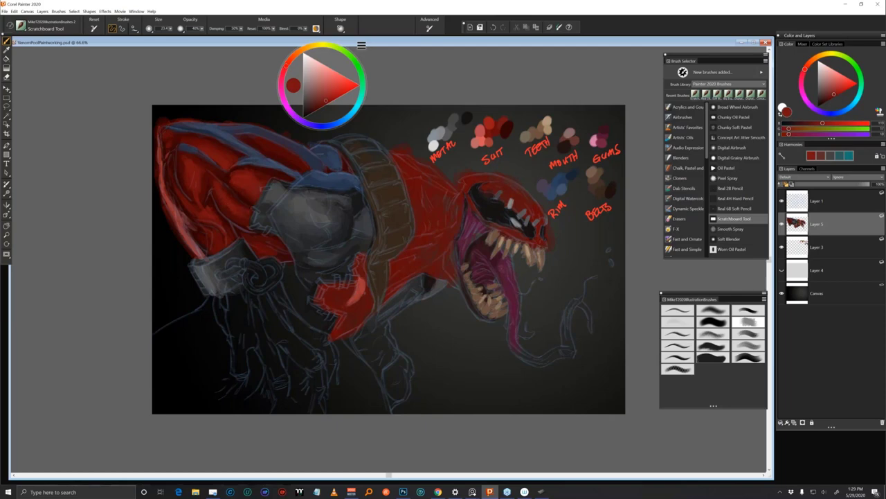
left_click(227, 201, "alt")
left_click(247, 220, "alt")
left_click(229, 208, "alt")
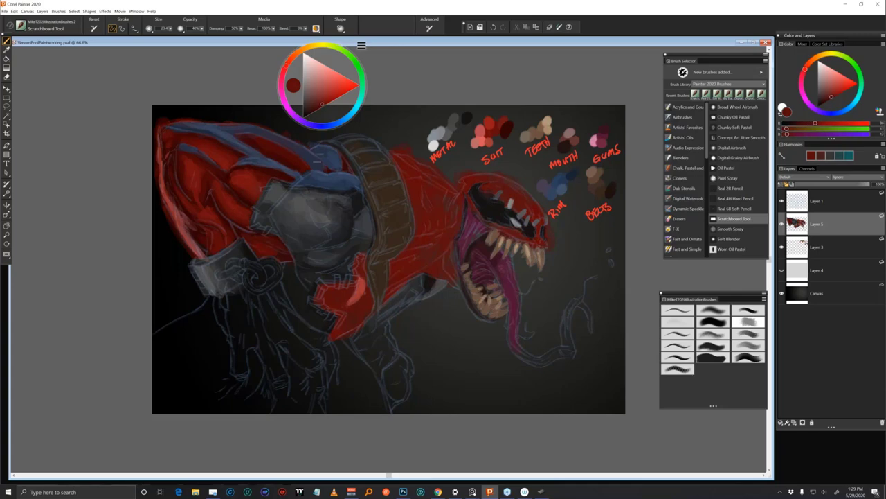
Refine the muscle forms near the elbow and beneath the blue rim light with alternating sampled mid and dark reds
left_click(238, 180, "alt")
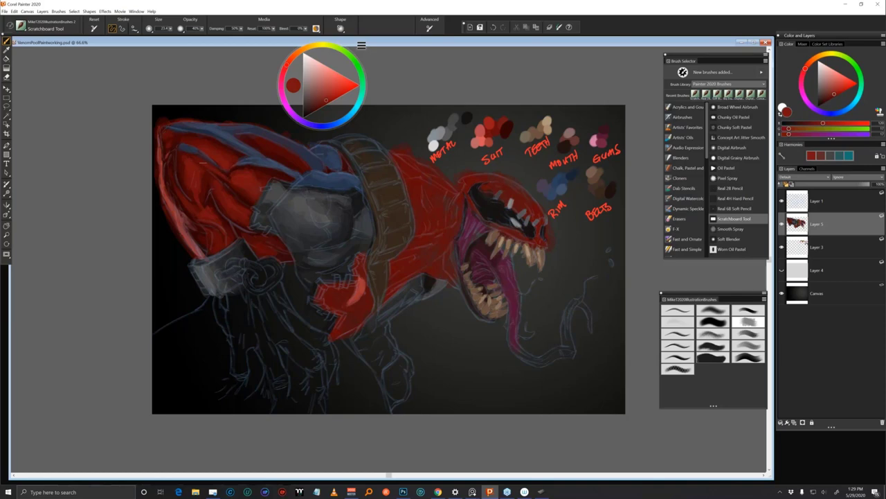
left_click(199, 158, "alt")
left_click(205, 173, "alt")
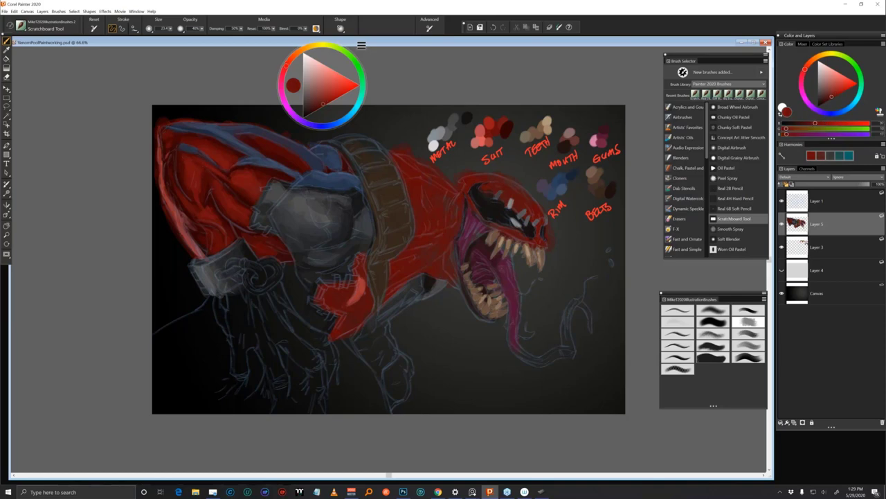
left_click(200, 188, "alt")
left_click(187, 170, "alt")
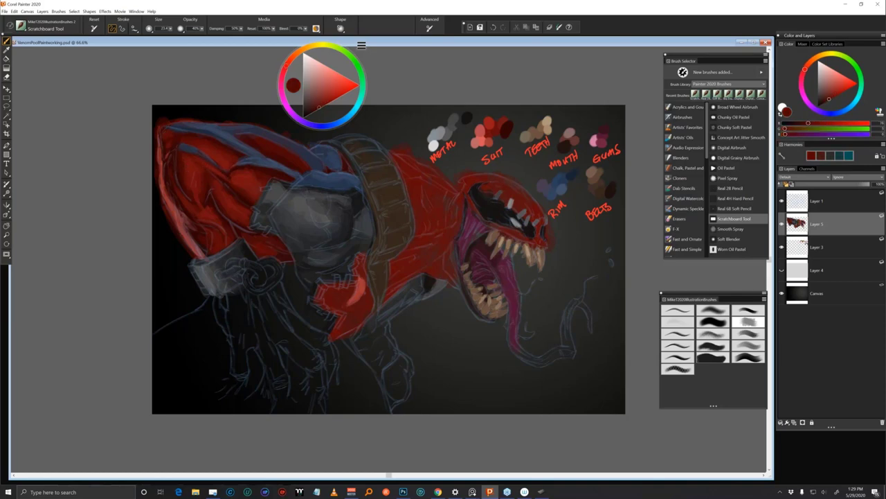
left_click(206, 166, "alt")
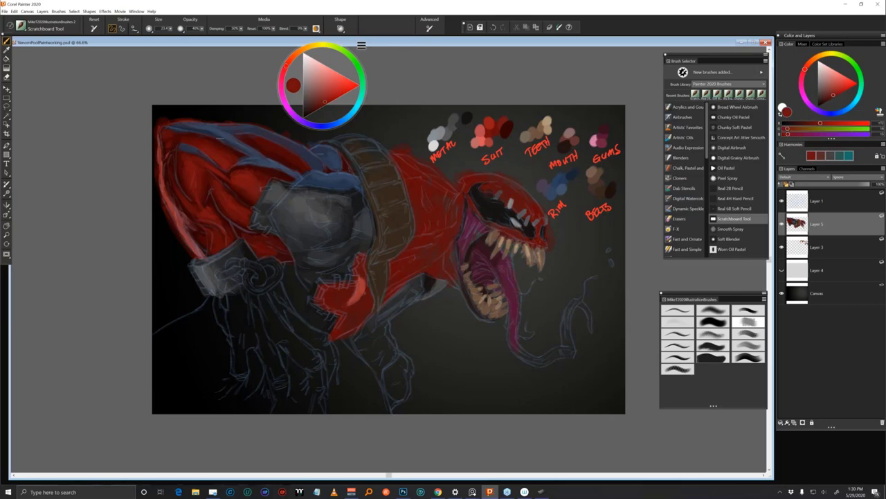
left_click(233, 155, "alt")
left_click(246, 196, "alt")
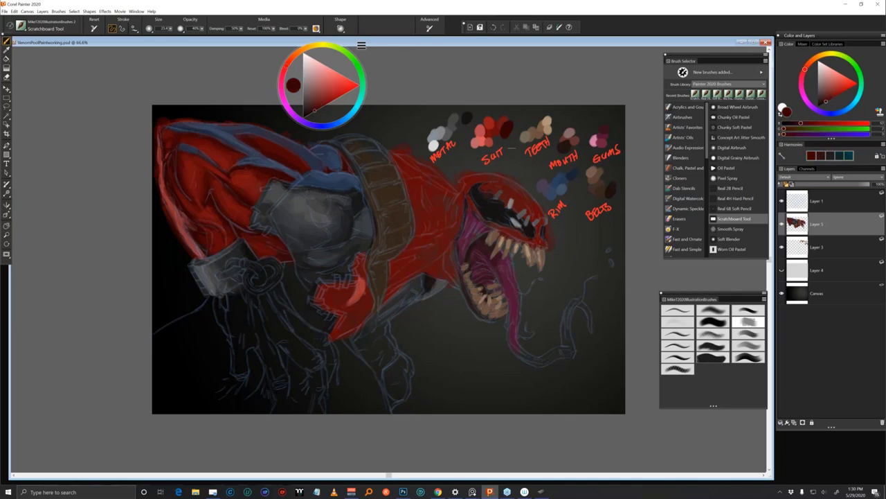
Shade the neck muscles and the back of the head with dark suit red
mouse_move(448, 217)
left_mouse_down()
mouse_move(419, 207)
mouse_move(492, 187)
left_mouse_up()
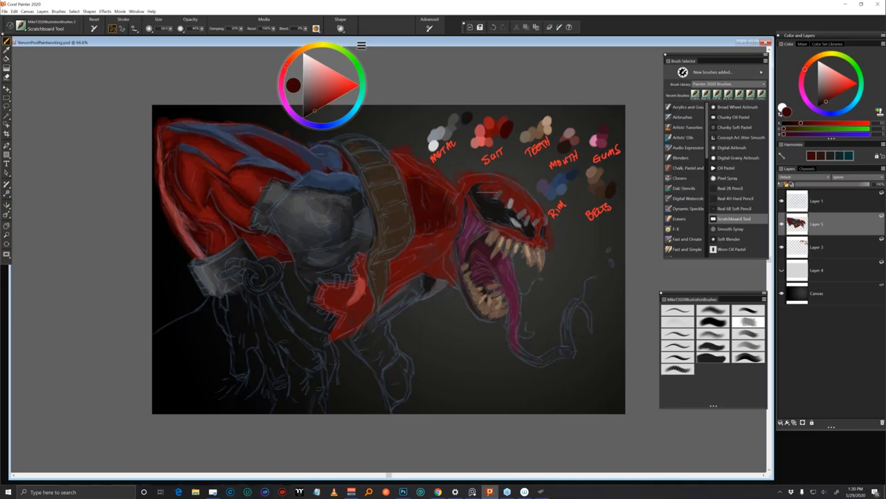
left_click_drag(446, 236, 387, 285)
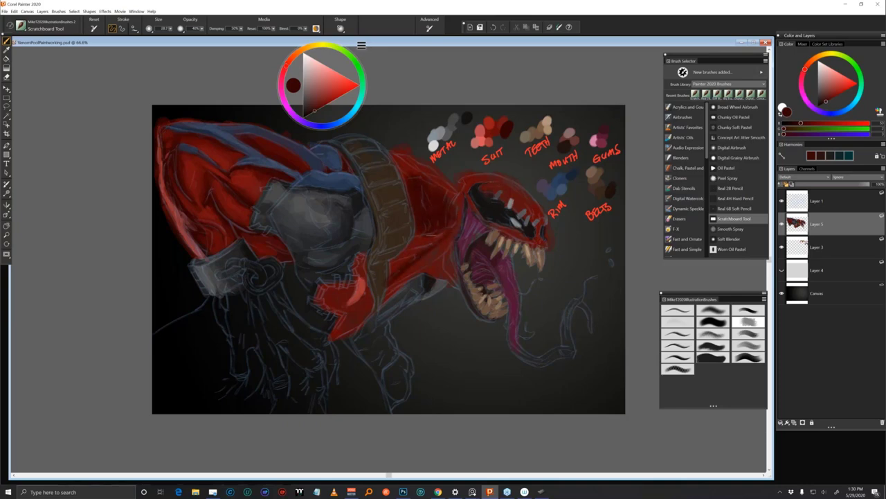
left_click_drag(423, 247, 395, 259)
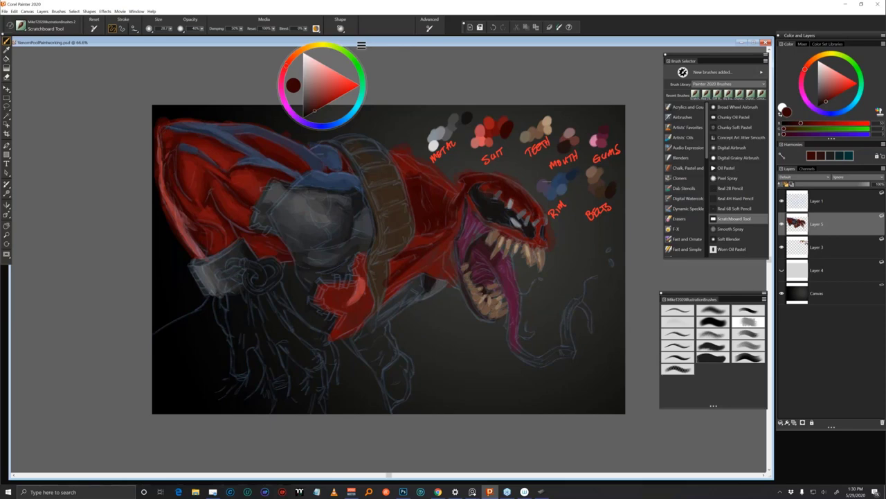
Highlight the snout and the upper contour of the head with the light suit red and sampled muted reds
left_click(481, 131, "alt")
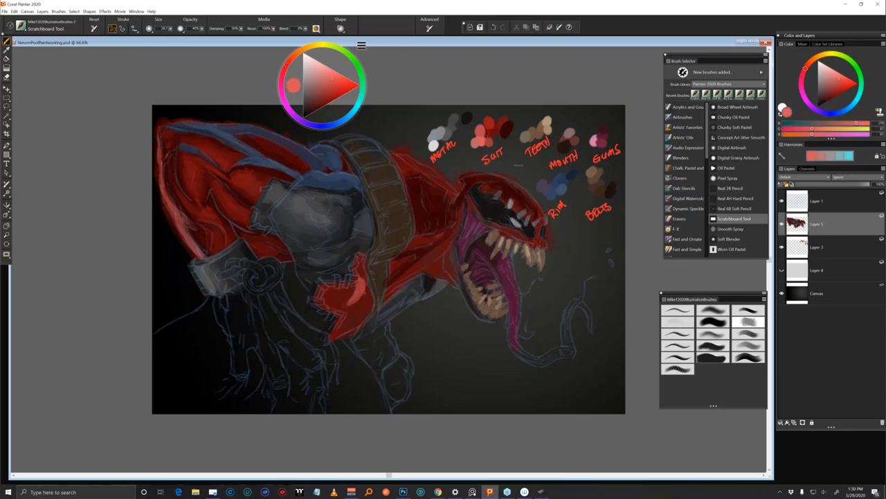
mouse_move(542, 226)
left_mouse_down()
mouse_move(537, 204)
mouse_move(548, 211)
left_mouse_up()
mouse_move(515, 184)
left_mouse_down()
mouse_move(540, 210)
mouse_move(531, 201)
left_mouse_up()
left_click(518, 182, "alt")
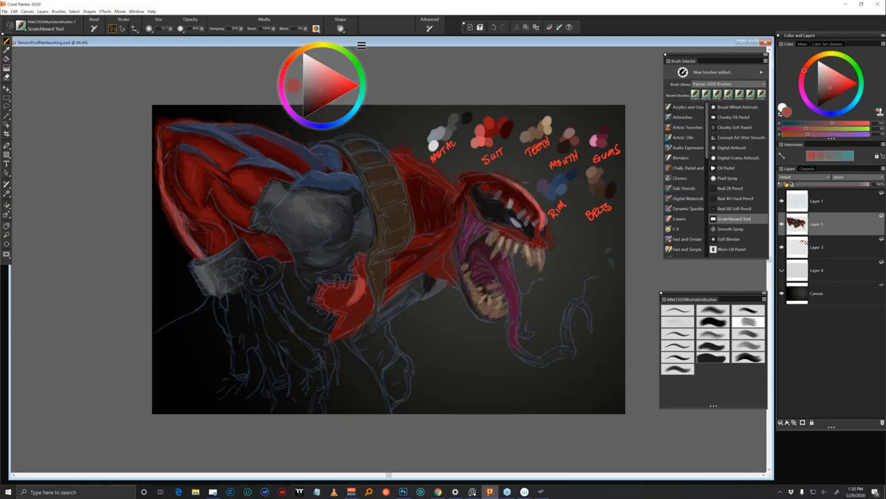
left_click(539, 201, "alt")
left_click(540, 209, "alt")
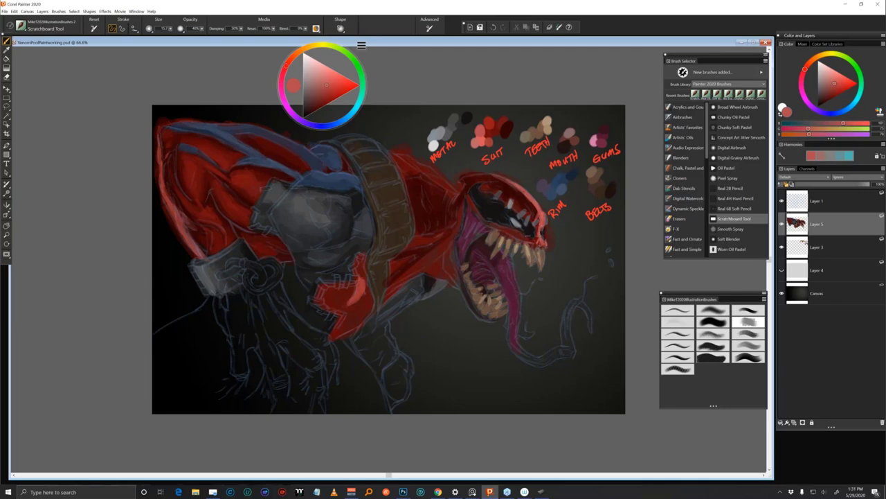
Refine the snout tip and the lip edge above the upper teeth with sampled dark and light reds
left_click_drag(519, 230, 526, 238)
left_click(542, 237, "alt")
left_click(540, 235, "alt")
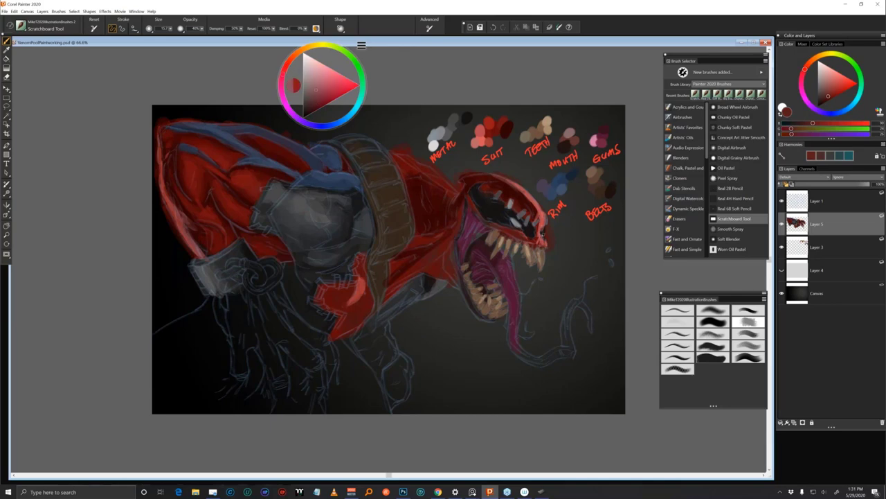
left_click_drag(522, 234, 540, 239)
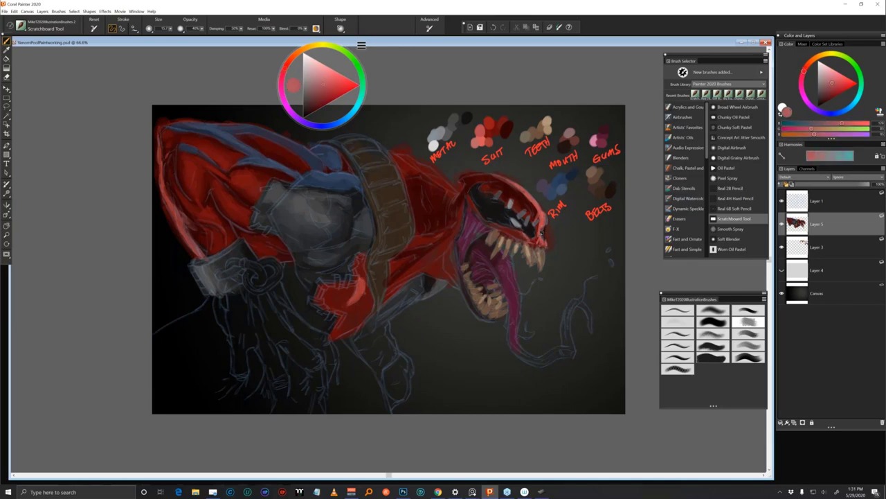
left_click(542, 232, "alt")
left_click_drag(532, 237, 539, 240)
Add blue rim light along the top of the head and deepen the neck shadows with dark suit reds
left_click(559, 181, "alt")
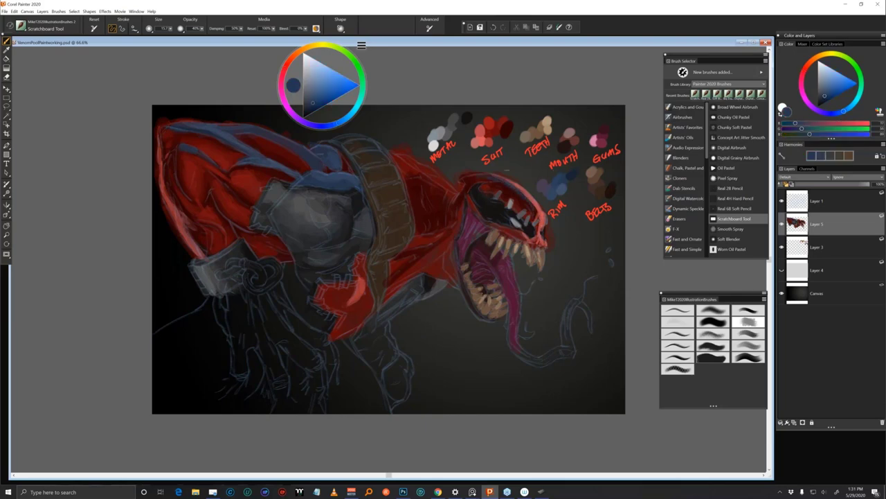
left_click(496, 128, "alt")
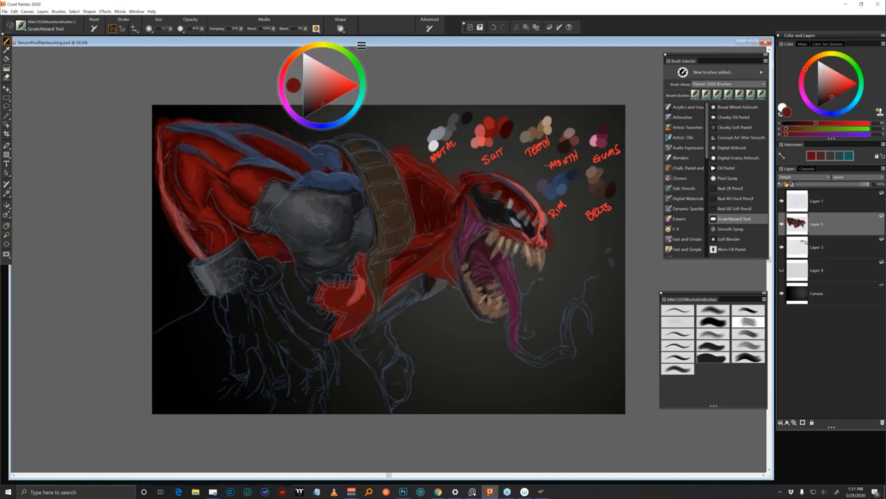
left_click(464, 181, "alt")
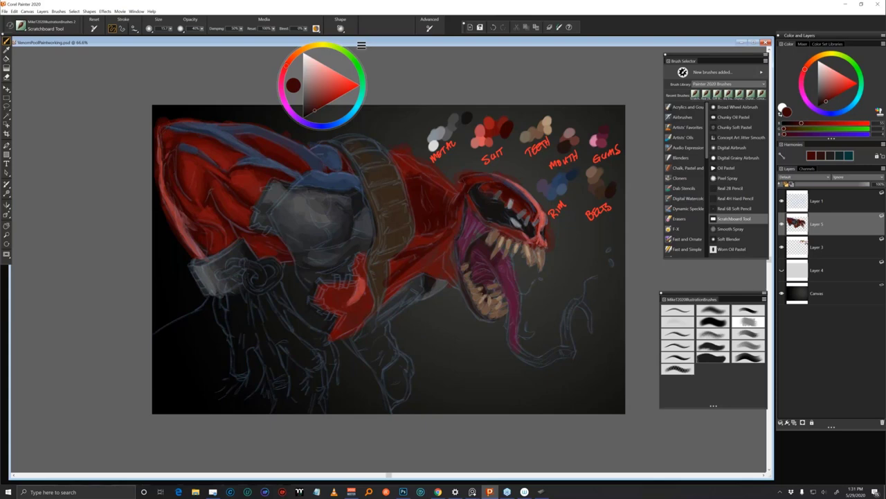
left_click(499, 129, "alt")
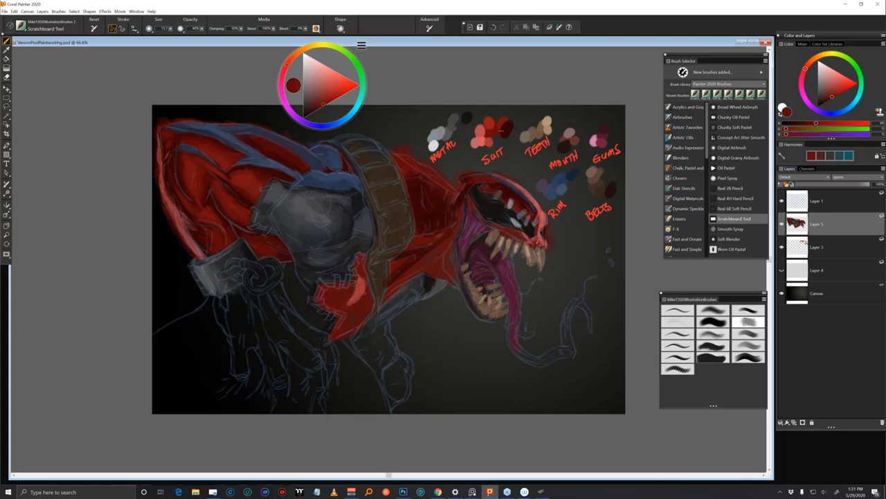
left_click(513, 125, "alt")
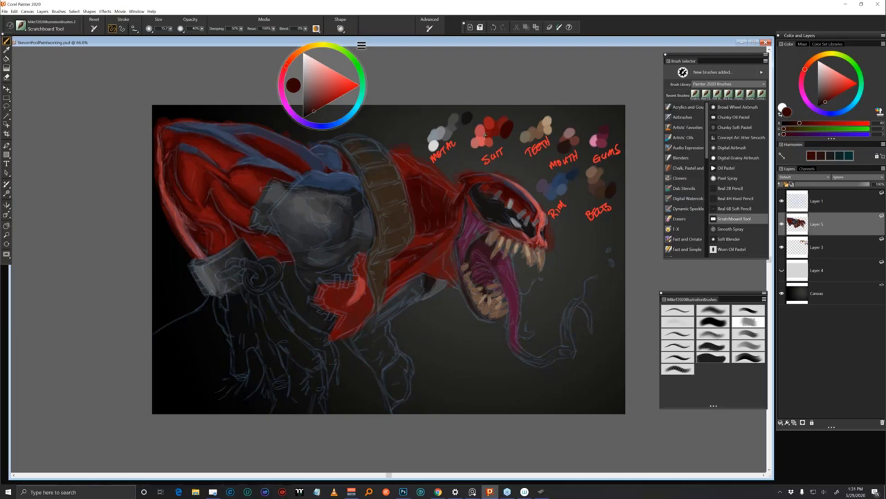
Lighten the upper contour of the neck beside the belt with light and mid suit reds
left_click(495, 136, "alt")
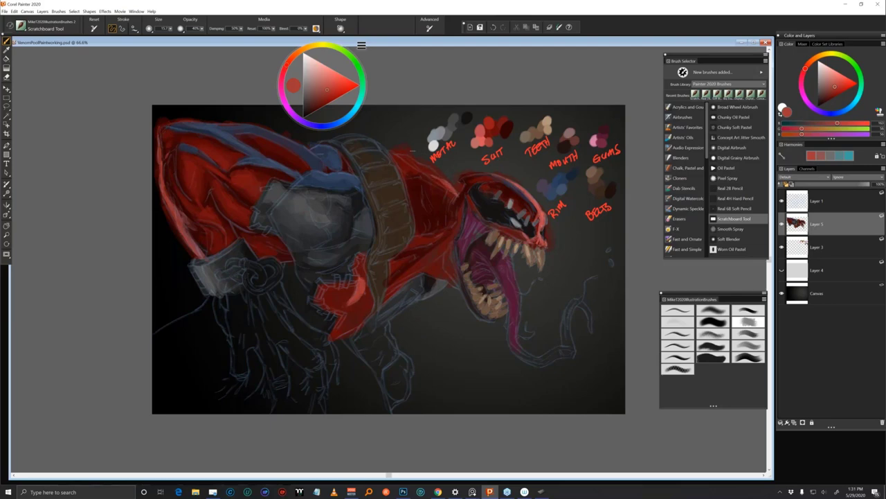
left_click(406, 166, "alt")
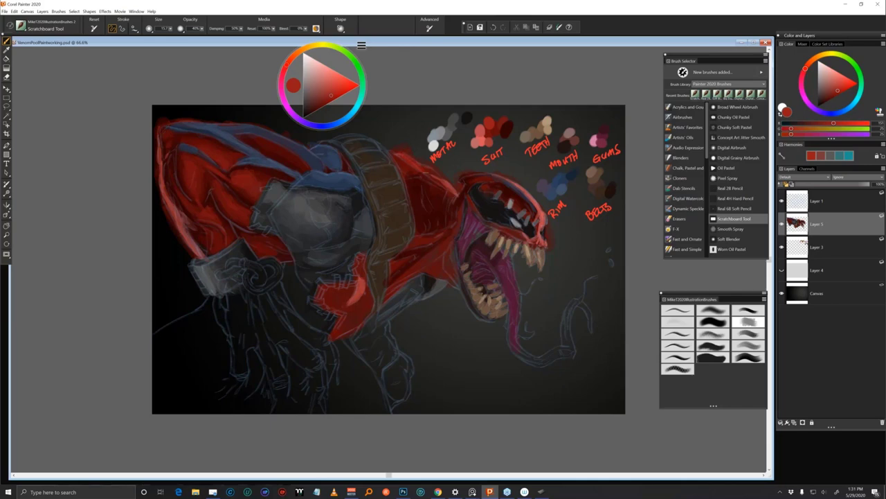
mouse_move(410, 168)
left_mouse_down()
mouse_move(396, 158)
mouse_move(423, 180)
left_mouse_up()
Blend the back of the head above the eye socket into the neck with sampled mid and dark reds
left_click(496, 125, "alt")
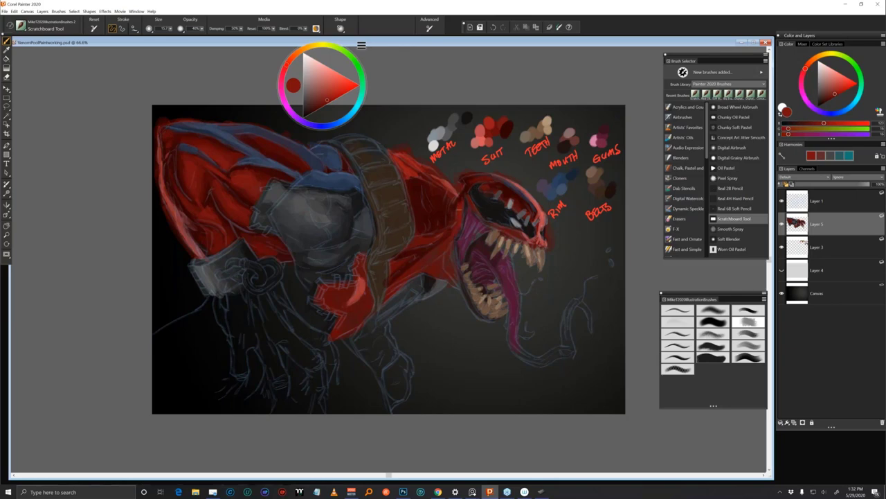
left_click(472, 182, "alt")
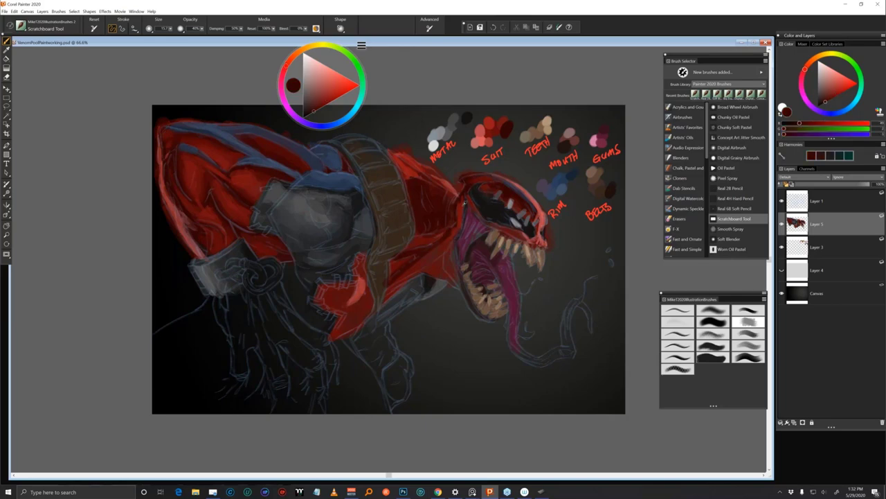
left_click(462, 201, "alt")
left_click(468, 189, "alt")
left_click(472, 186, "alt")
left_click(471, 185, "alt")
left_click(467, 187, "alt")
left_click(468, 187, "alt")
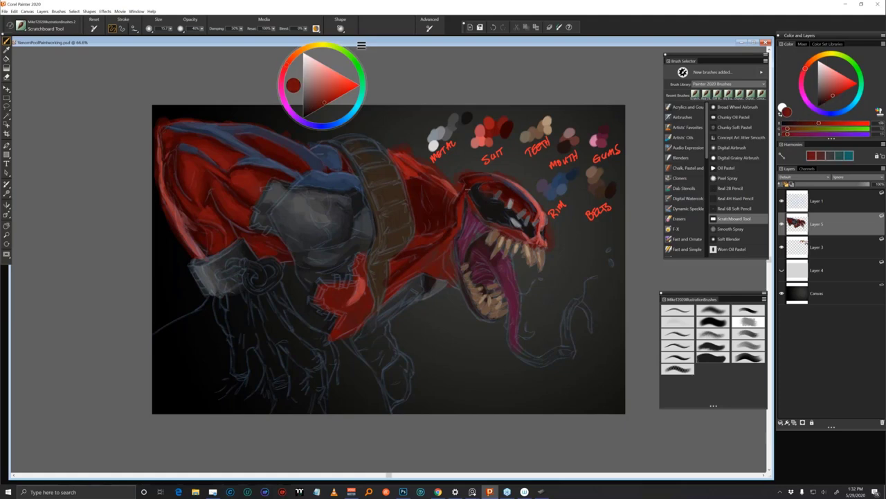
Define the fold where the neck meets the corner of the jaw with alternating sampled dark and mid reds
left_click(462, 205, "alt")
left_click(457, 212, "alt")
left_click(457, 213, "alt")
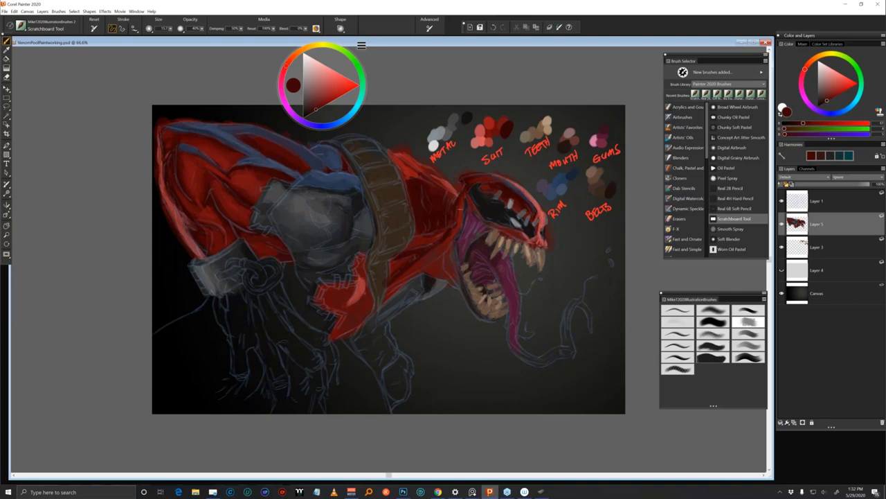
left_click_drag(518, 150, 525, 149)
left_click(466, 199, "alt")
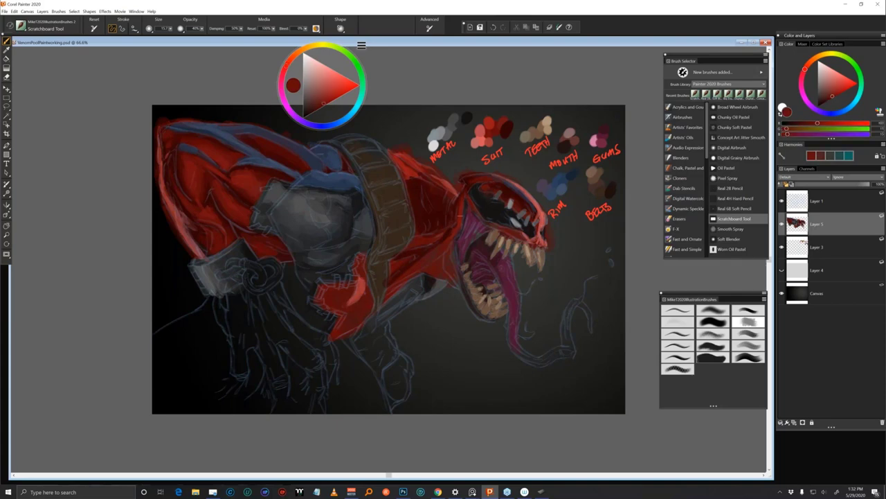
left_click(460, 199, "alt")
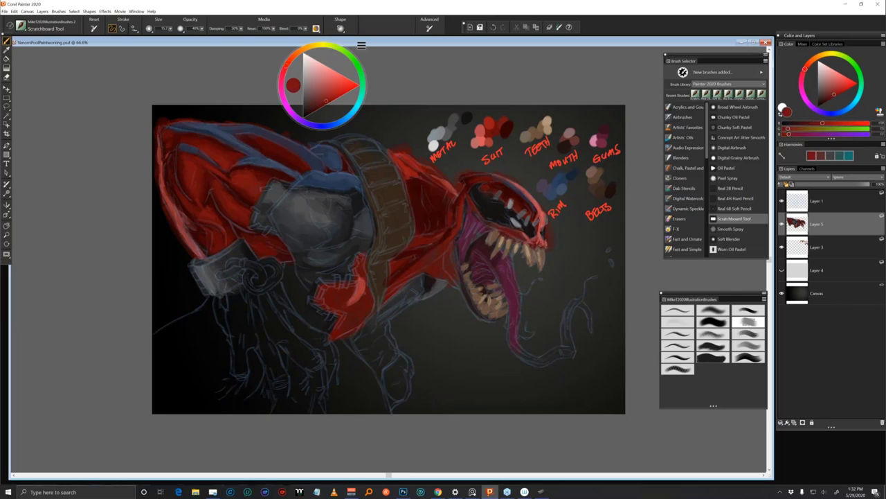
left_click(453, 210, "alt")
left_click(453, 219, "alt")
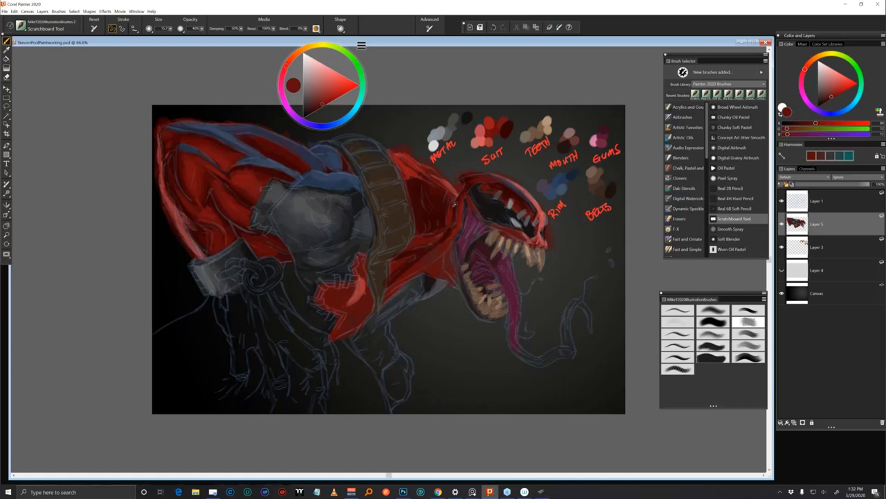
Model the muscle bands running from the jaw corner up to the top of the neck with sampled reds
left_click(440, 215, "alt")
left_click(452, 215, "alt")
left_click(437, 191, "alt")
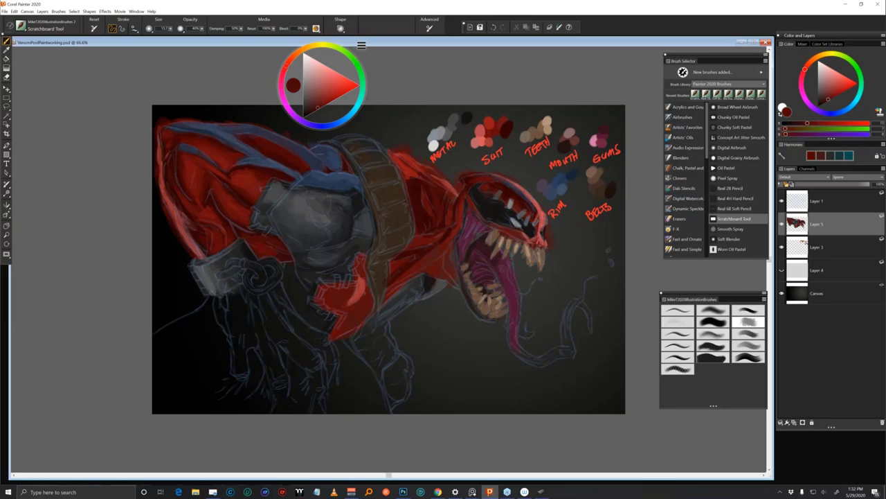
left_click(430, 193, "alt")
left_click(416, 171, "alt")
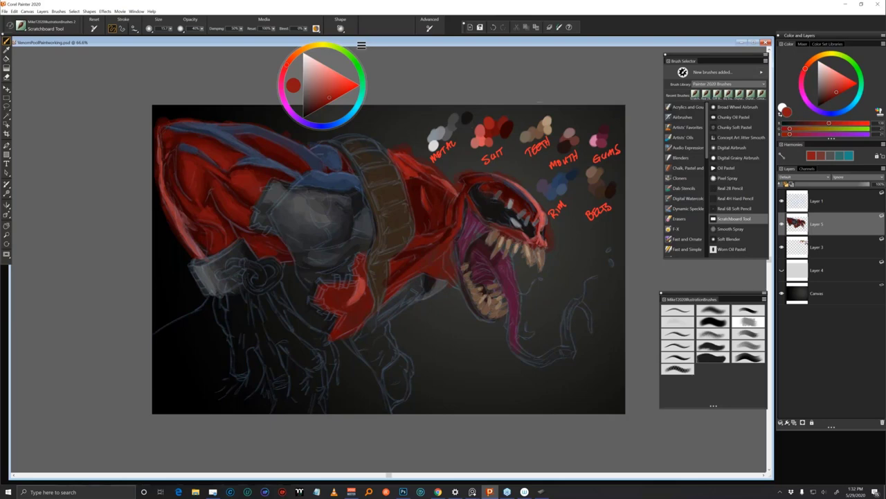
Deepen the shadows between the upper neck muscles with the darkest suit red and sampled mid reds
left_click(512, 125, "alt")
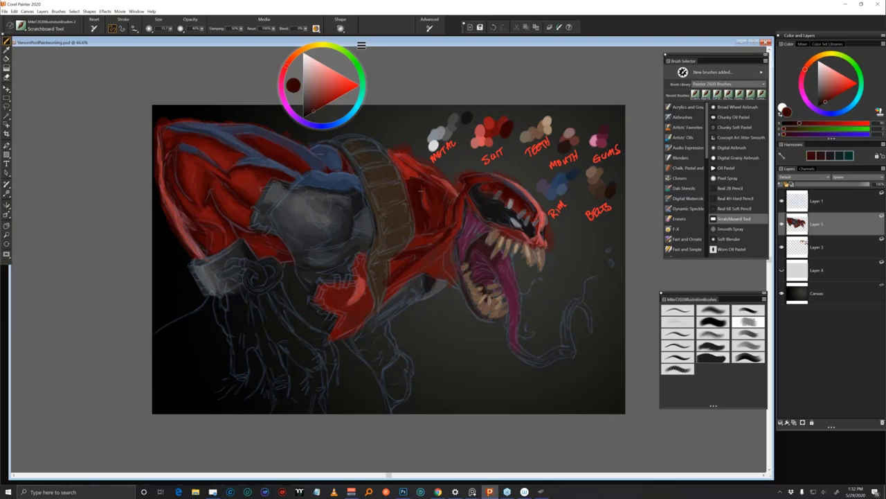
left_click(471, 118, "alt")
left_click(428, 199, "alt")
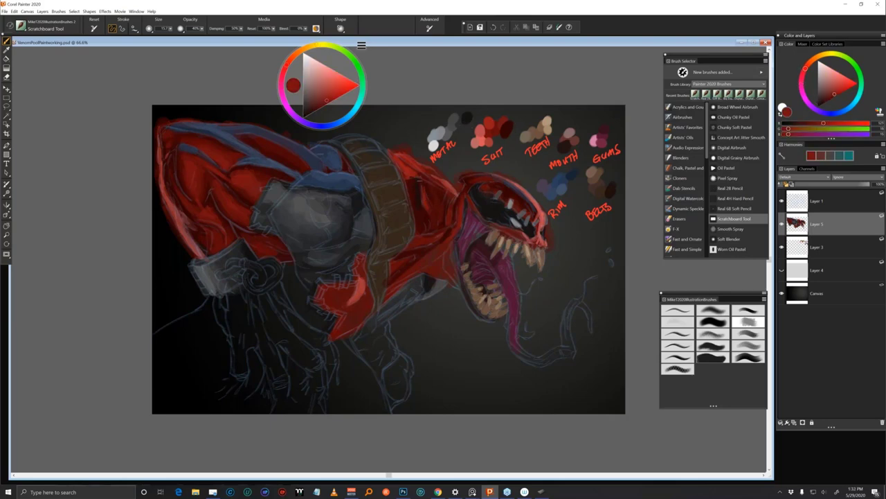
left_click(431, 188, "alt")
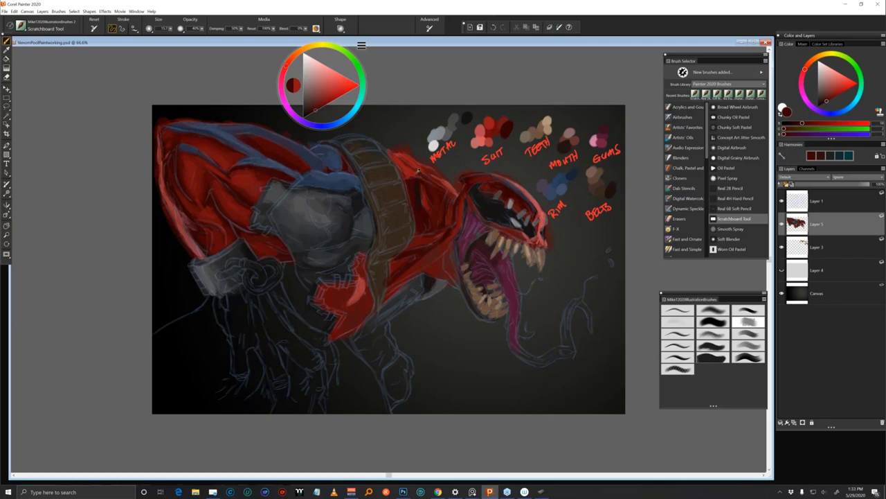
left_click(417, 172, "alt")
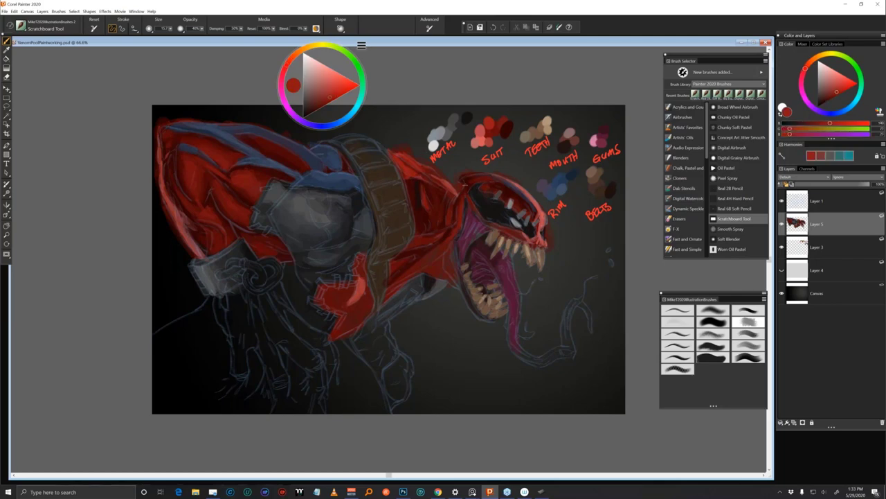
Darken the hollow in the middle of the neck beside the belt with near-black and muted reds
left_click(424, 206, "alt")
left_click(413, 196, "alt")
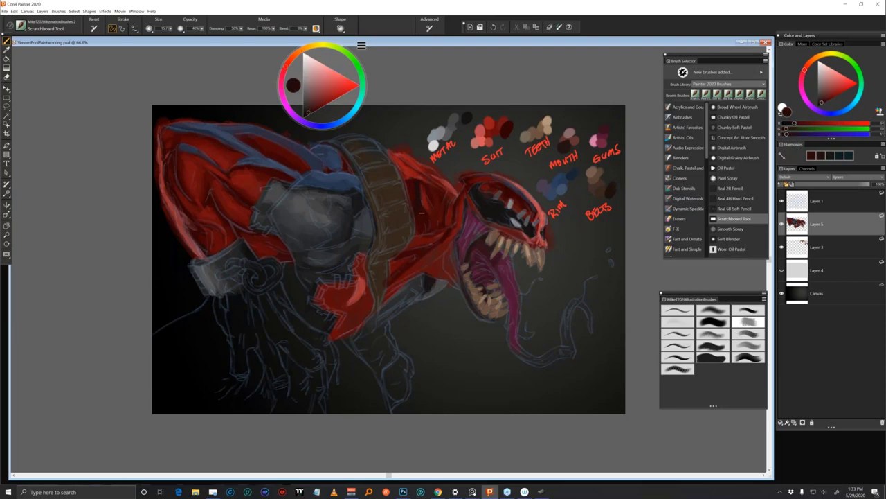
left_click(419, 199, "alt")
left_click(454, 210, "alt")
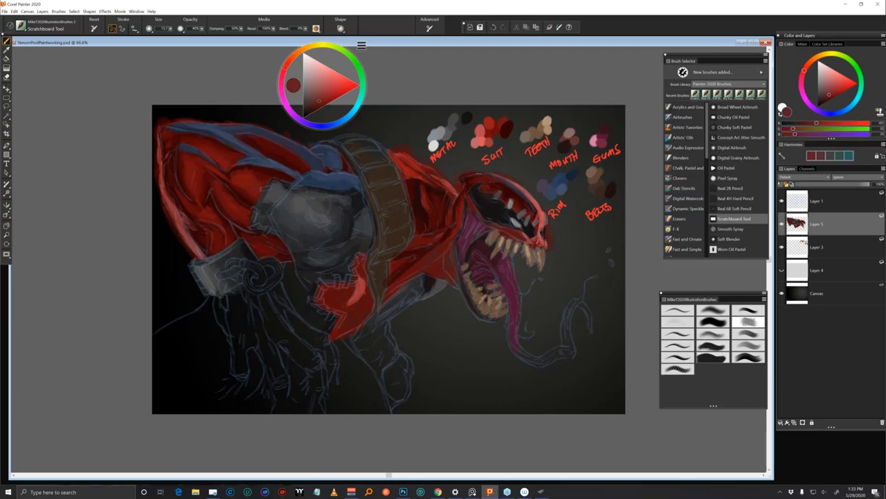
Refine the neck muscle edge at the jaw corner with alternating mid, dark and muted reds
left_click_drag(319, 101, 329, 97)
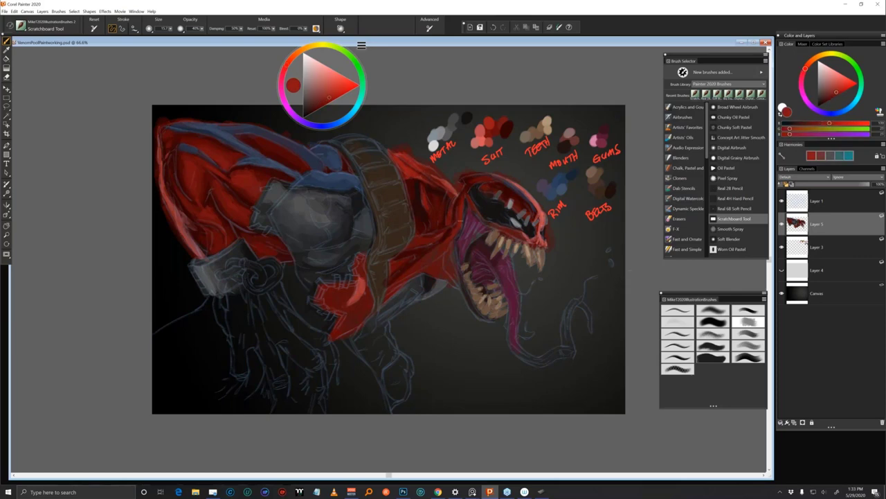
left_click_drag(329, 97, 319, 106)
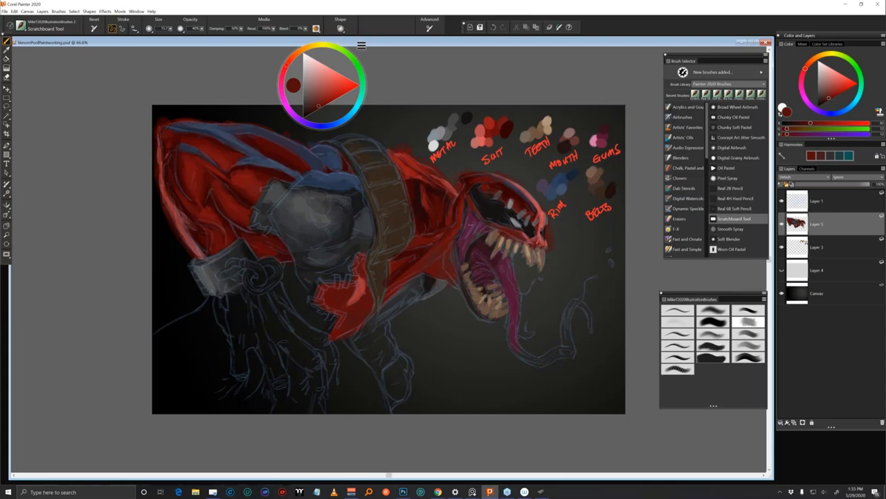
mouse_move(319, 106)
left_mouse_down()
mouse_move(313, 111)
mouse_move(319, 102)
left_mouse_up()
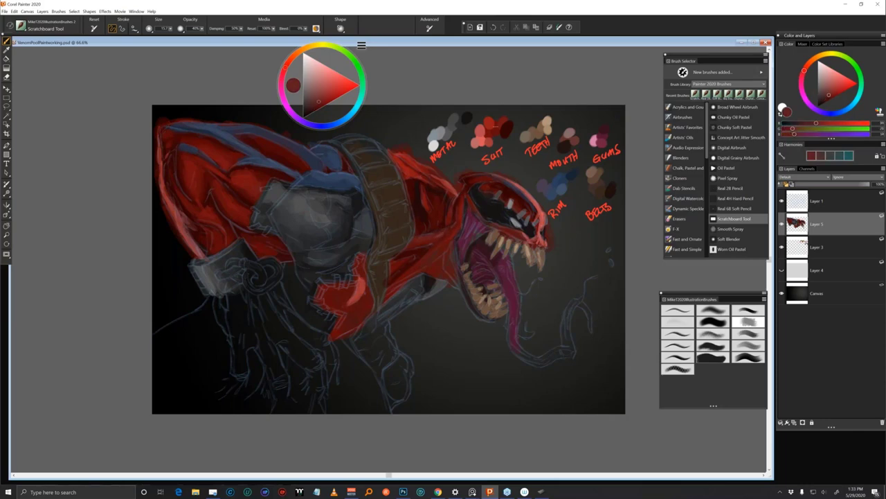
left_click(509, 126, "alt")
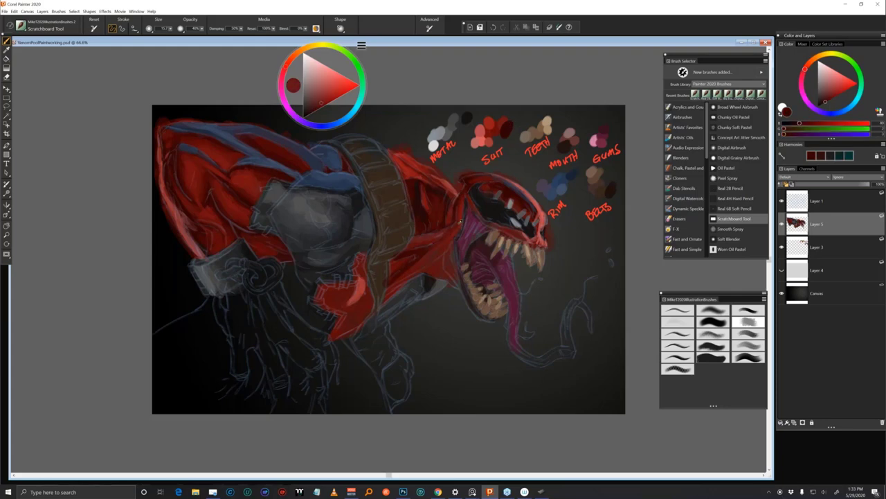
left_click(459, 222, "alt")
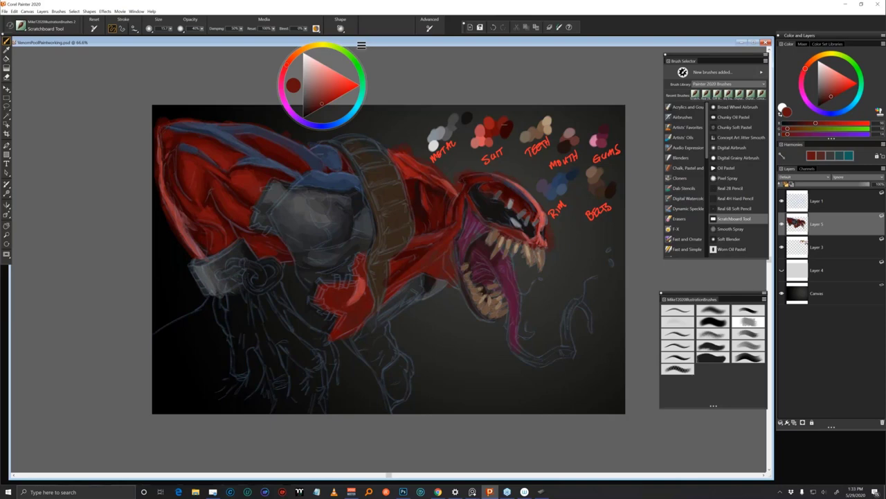
Refine the upper neck muscles behind the head with the suit red swatch and sampled dark and mid reds
left_click(500, 128, "alt")
left_click(414, 195, "alt")
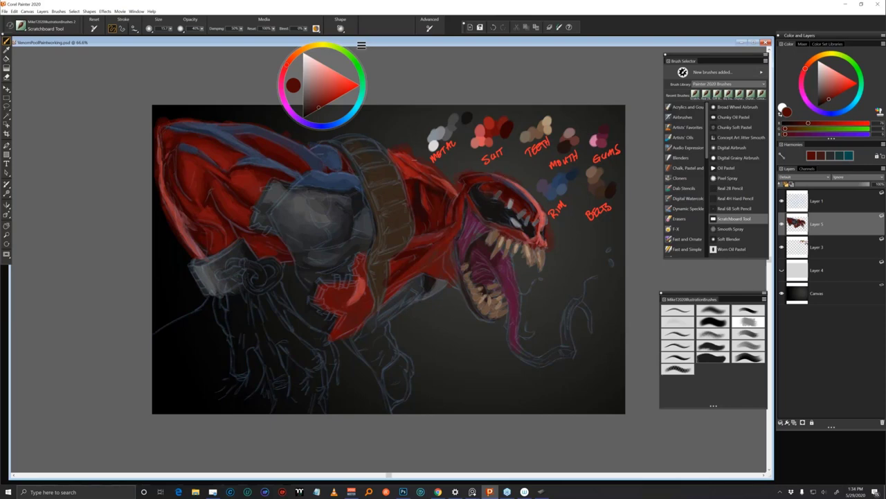
left_click(414, 171, "alt")
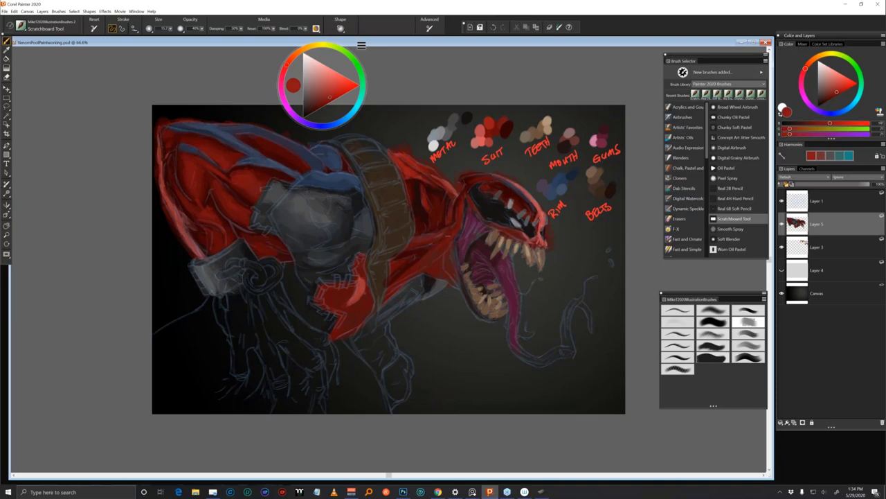
Model the lower neck muscle bands between the belt and the jaw corner with alternating sampled mid and dark reds
left_click(433, 238, "alt")
left_click(435, 238, "alt")
left_click(407, 259, "alt")
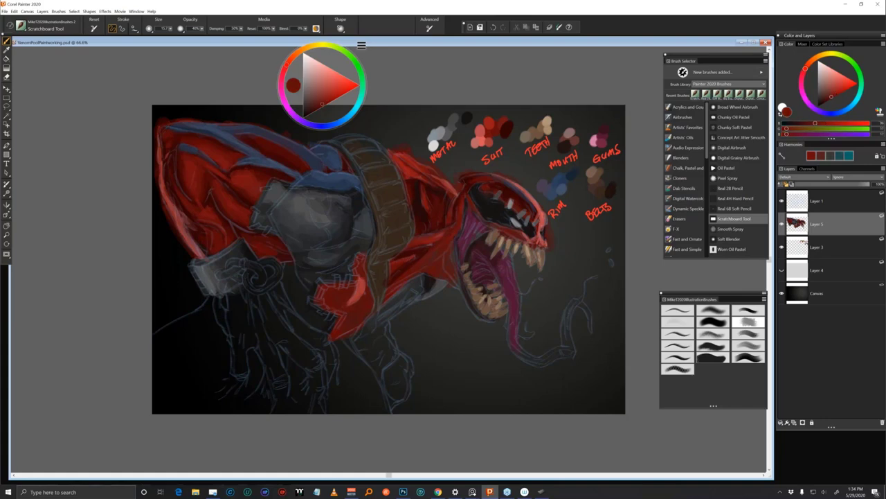
left_click(410, 257, "alt")
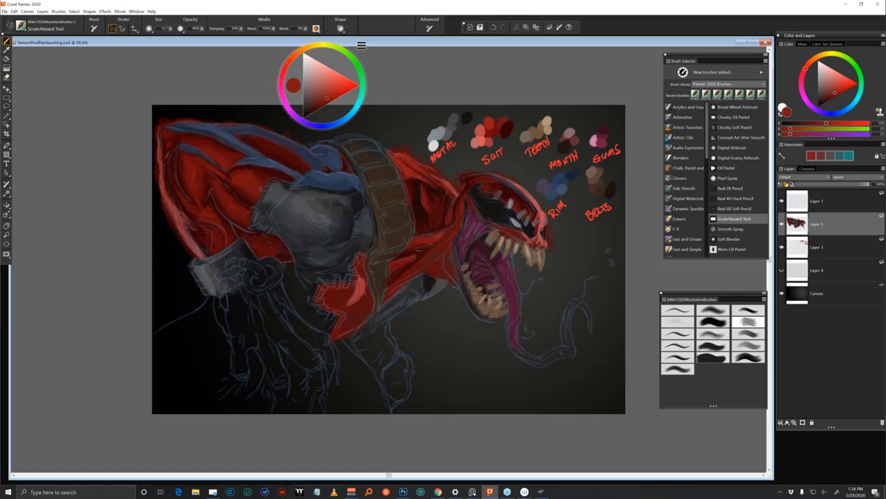
left_click(415, 261, "alt")
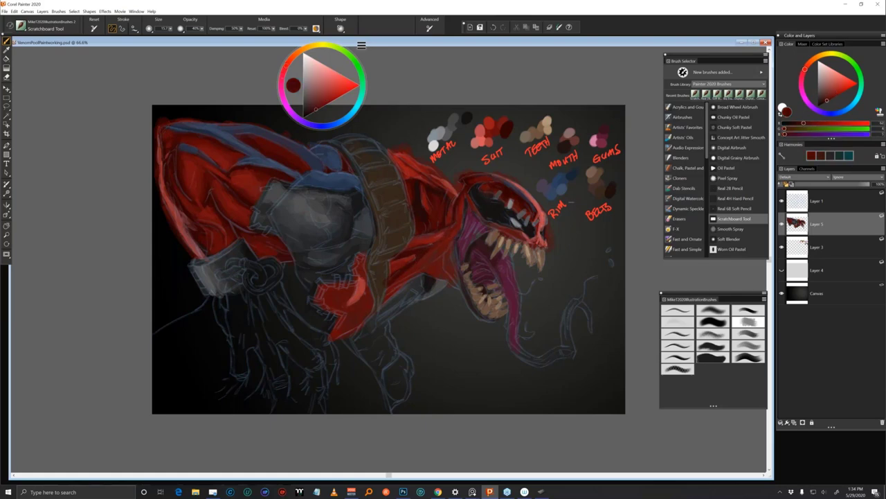
left_click(414, 256, "alt")
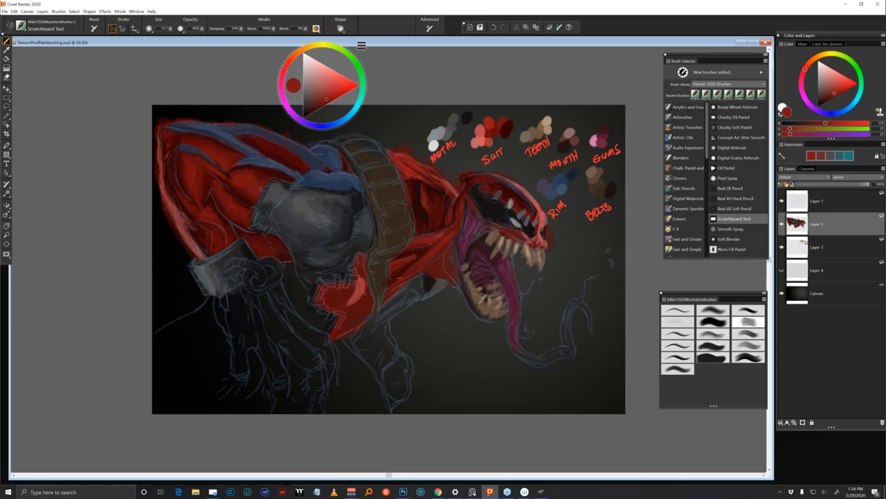
left_click(421, 261, "alt")
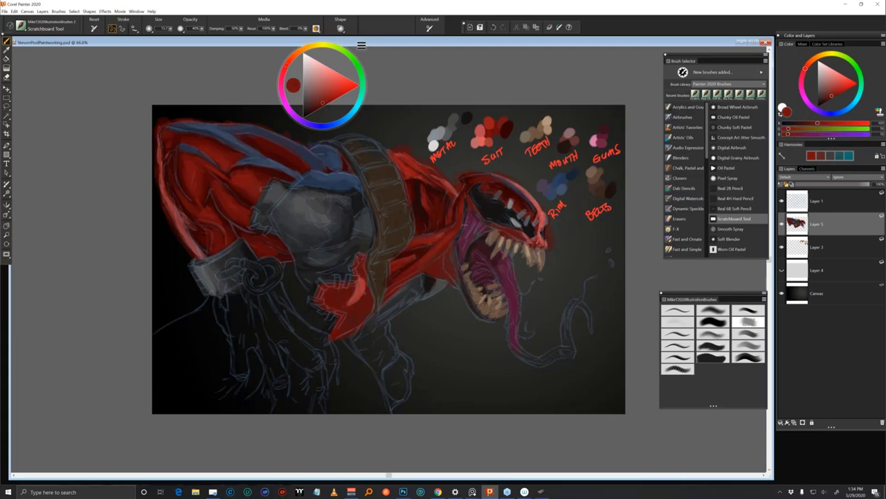
left_click(456, 229, "alt")
left_click(464, 219, "alt")
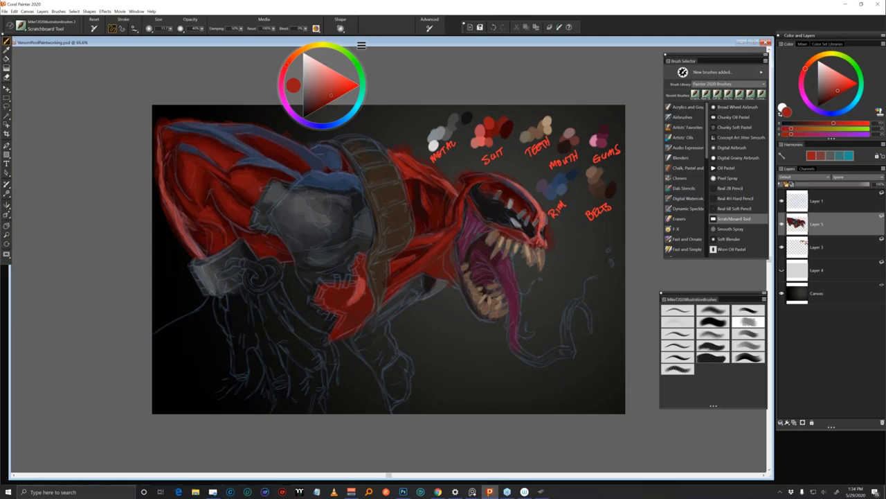
Shade the upper lip above the back of the open mouth with sampled dark and muted reds
left_click(497, 184, "alt")
left_click(496, 188, "alt")
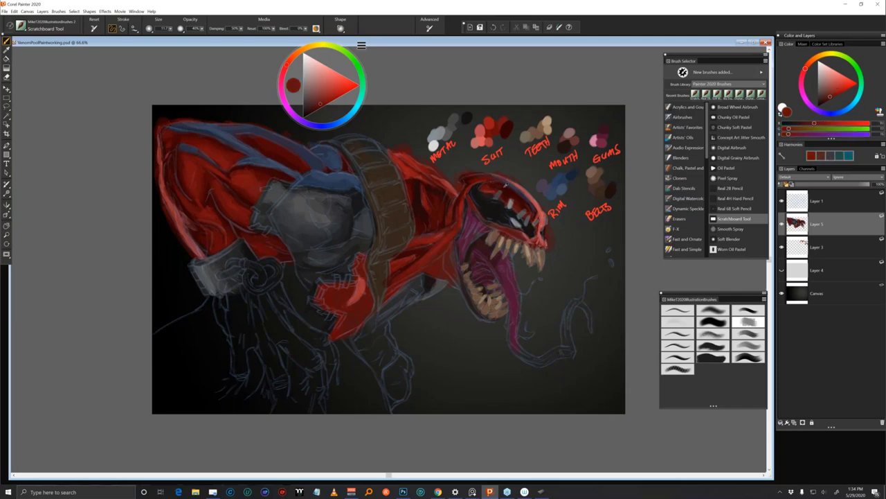
left_click(497, 191, "alt")
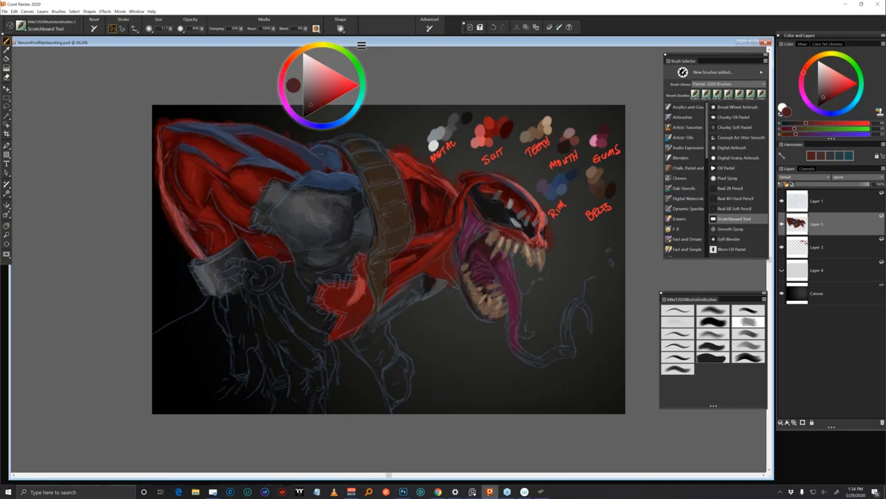
Define the folds along the upper lip toward the snout with the suit red swatch, sampled dark reds and a near-black red
left_click(497, 125, "alt")
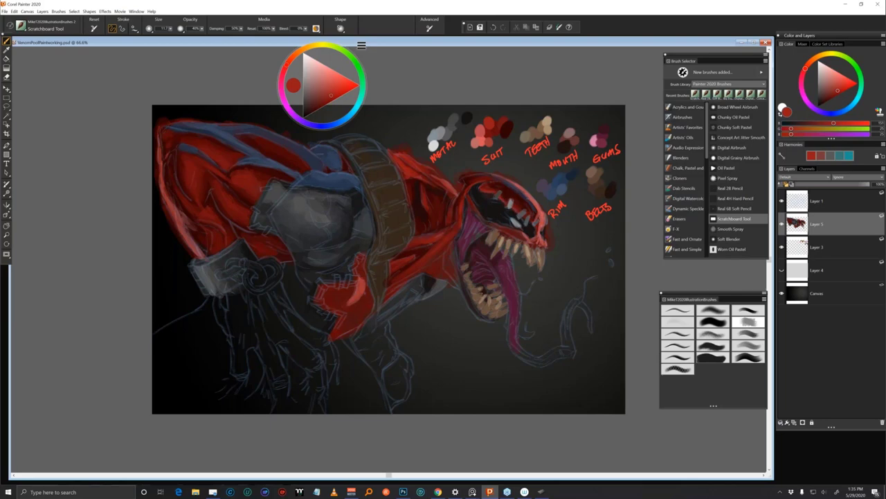
left_click(521, 207, "alt")
left_click(520, 204, "alt")
left_click(517, 195, "alt")
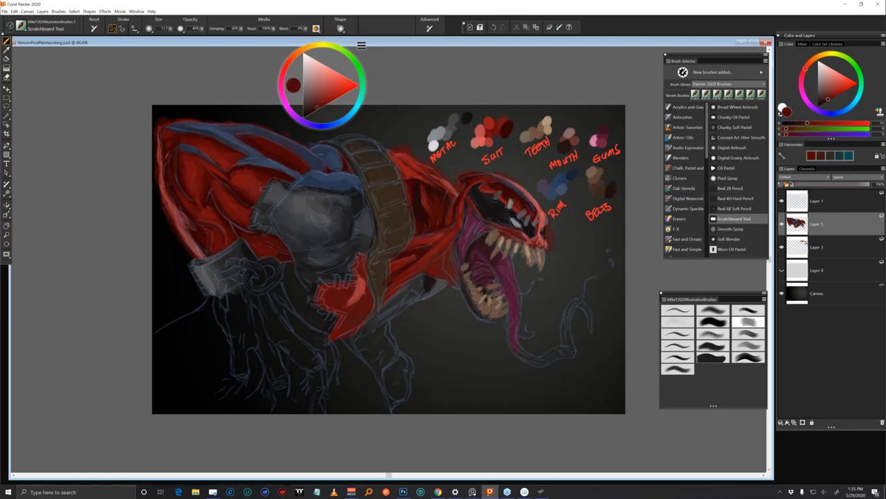
left_click(511, 199, "alt")
left_click(513, 197, "alt")
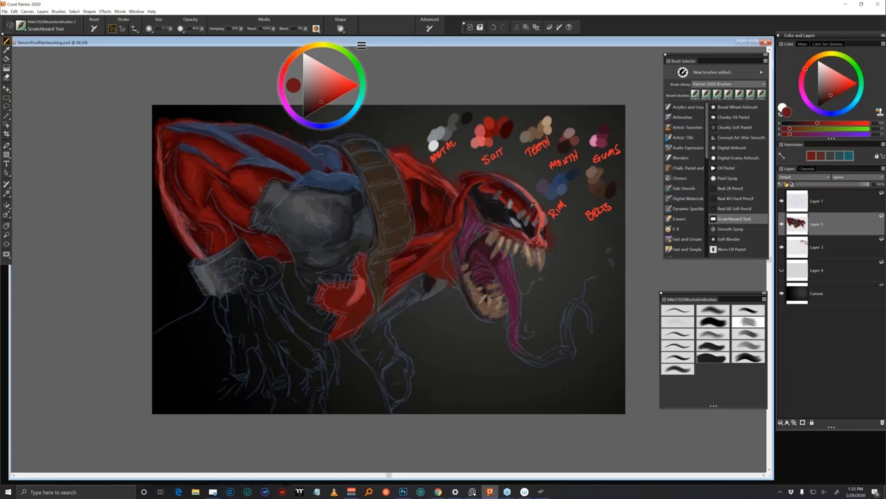
left_click(315, 110)
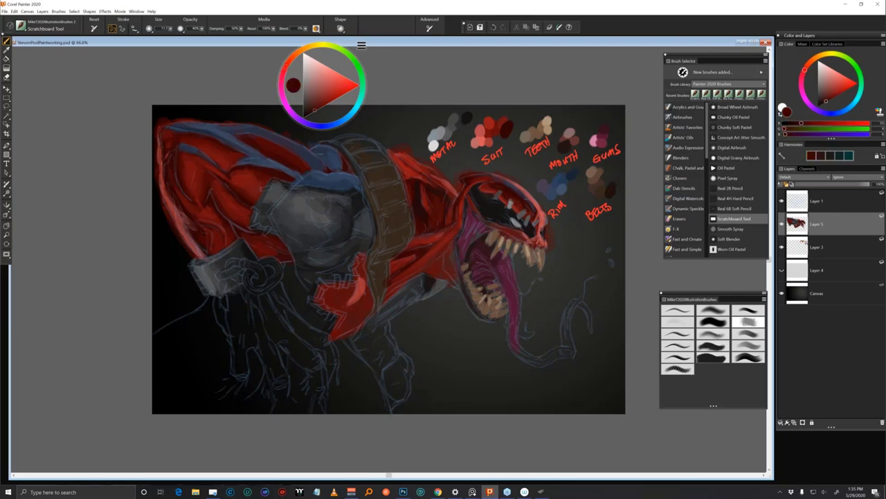
left_click(518, 201, "alt")
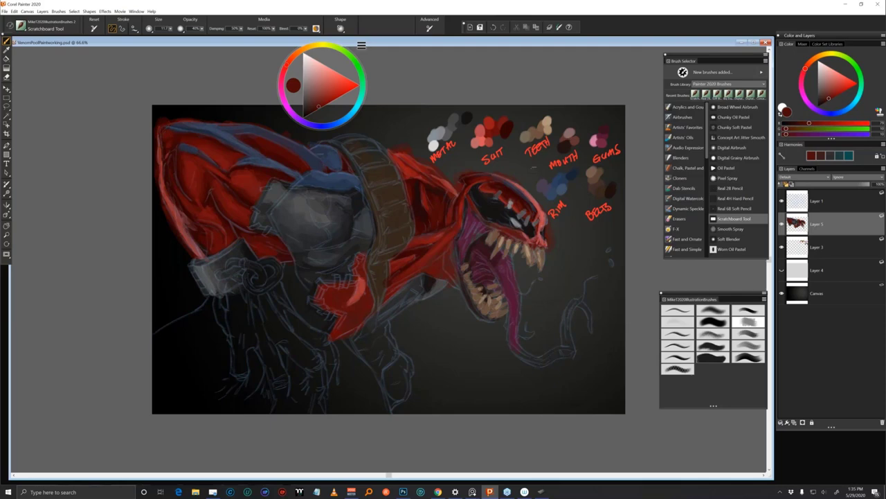
Shade the brow above the dark eye patch with dark red and near-black tones sampled from the head
left_click(490, 185, "alt")
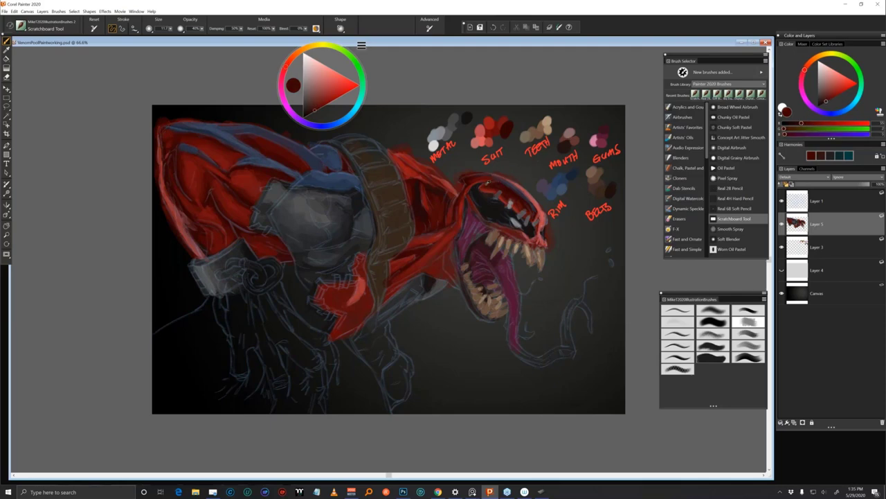
left_click(478, 185, "alt")
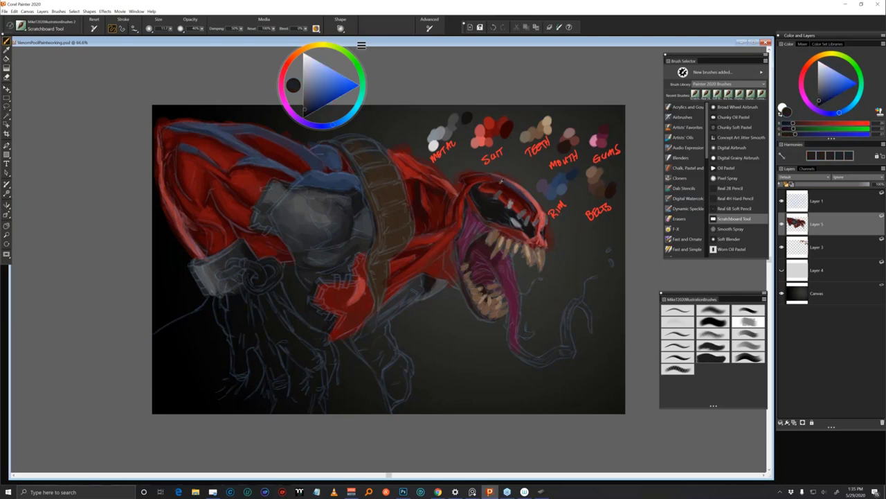
left_click(498, 181, "alt")
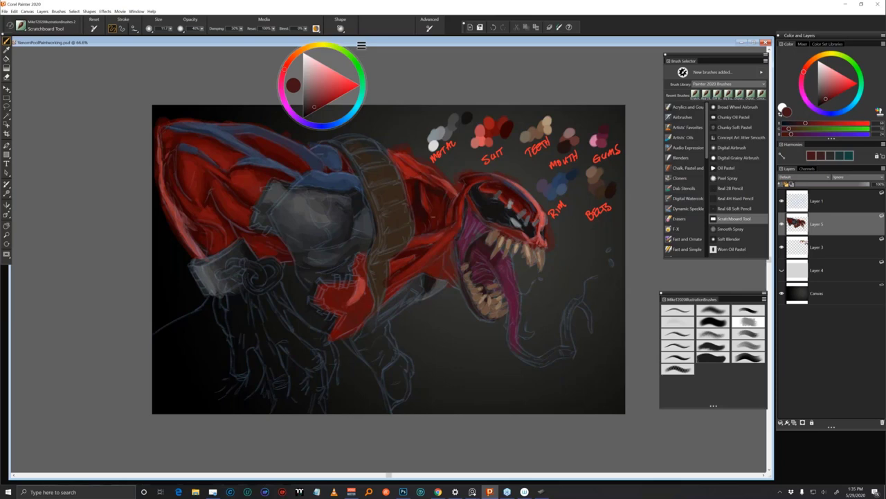
Paint the red folds of the neck behind the head, alternating dark and mid reds sampled from the painting
left_click(431, 204, "alt")
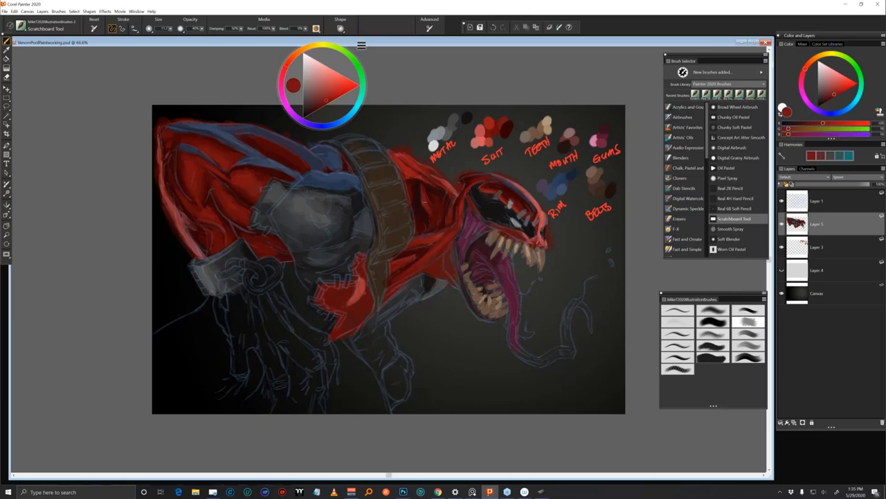
left_click(431, 206, "alt")
left_click(437, 212, "alt")
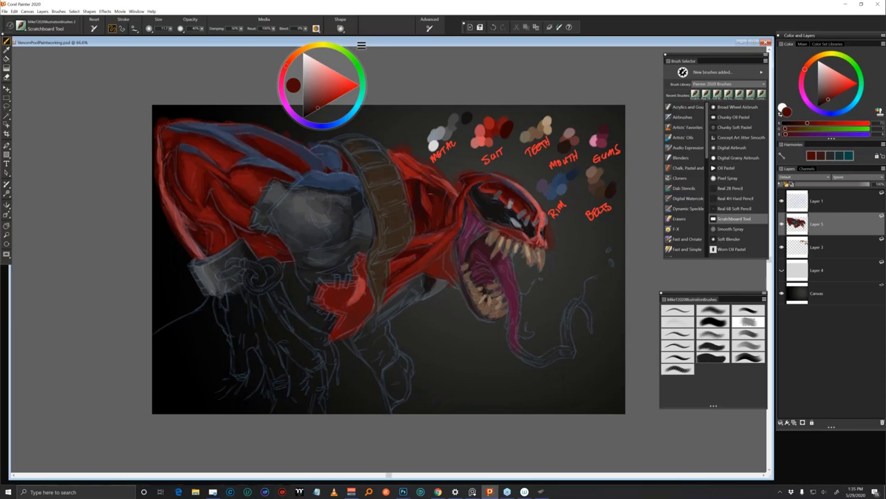
left_click(461, 209, "alt")
left_click(462, 211, "alt")
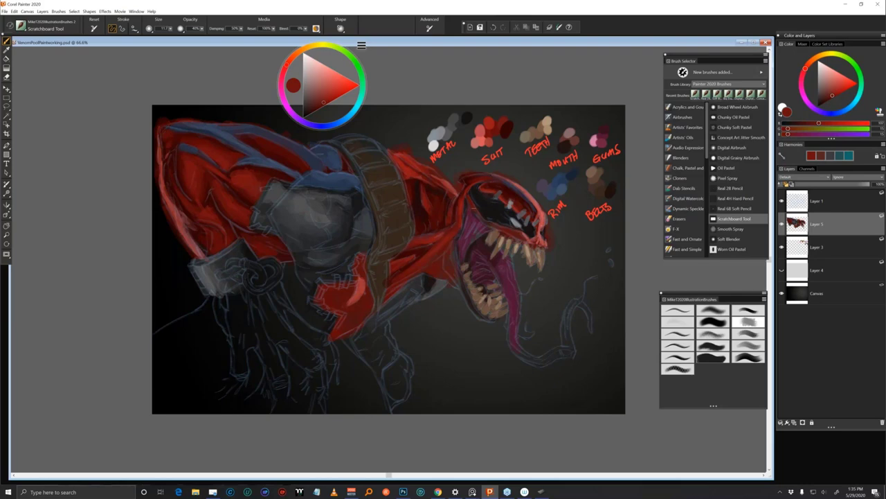
Refine the rear brow and upper edge of the eye patch with Suit swatch reds and sampled near-black
left_click(474, 180, "alt")
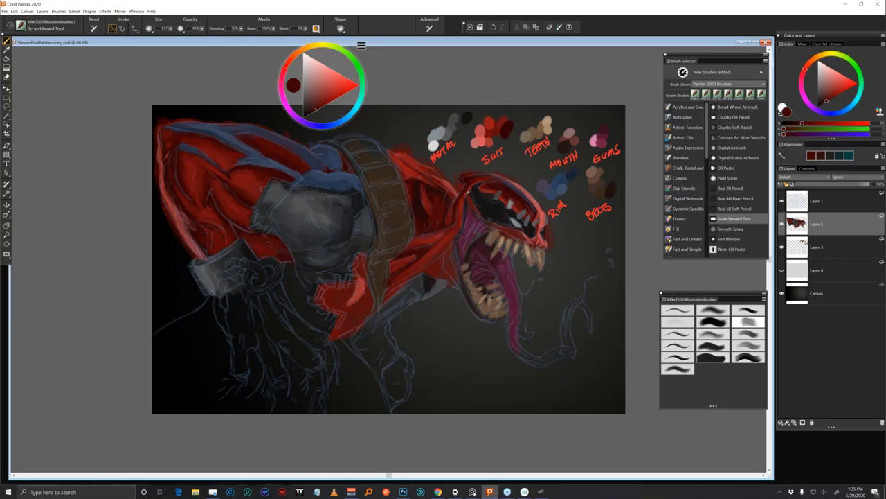
left_click(469, 188, "alt")
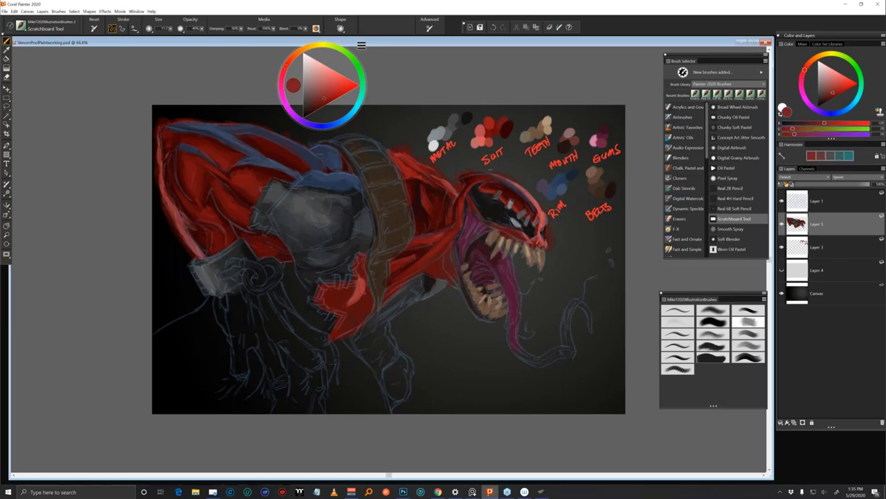
left_click(497, 129, "alt")
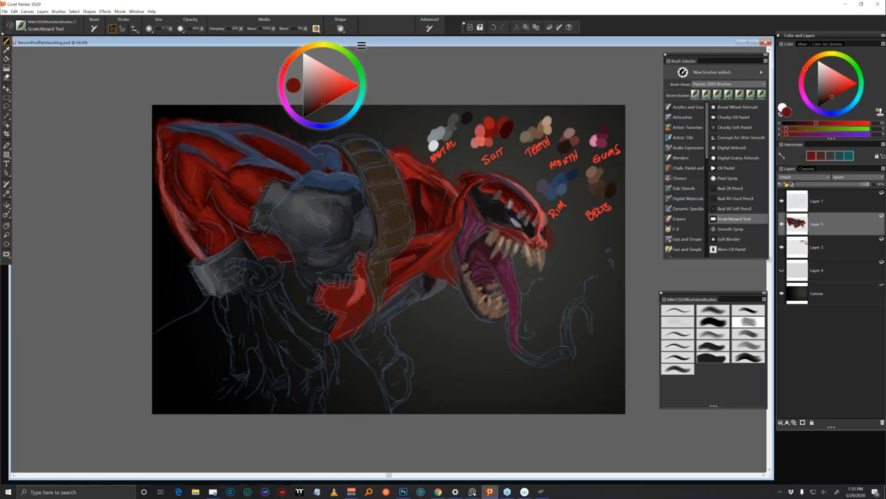
left_click(479, 180, "alt")
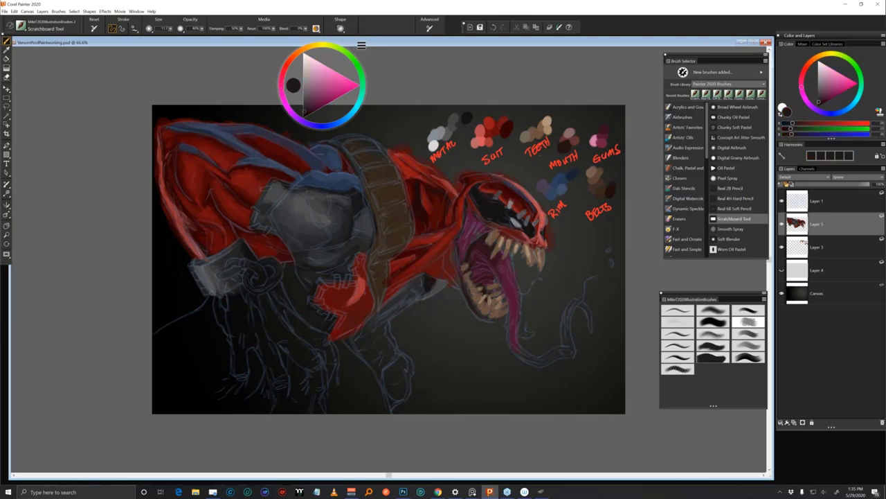
left_click(484, 178, "alt")
left_click(499, 129, "alt")
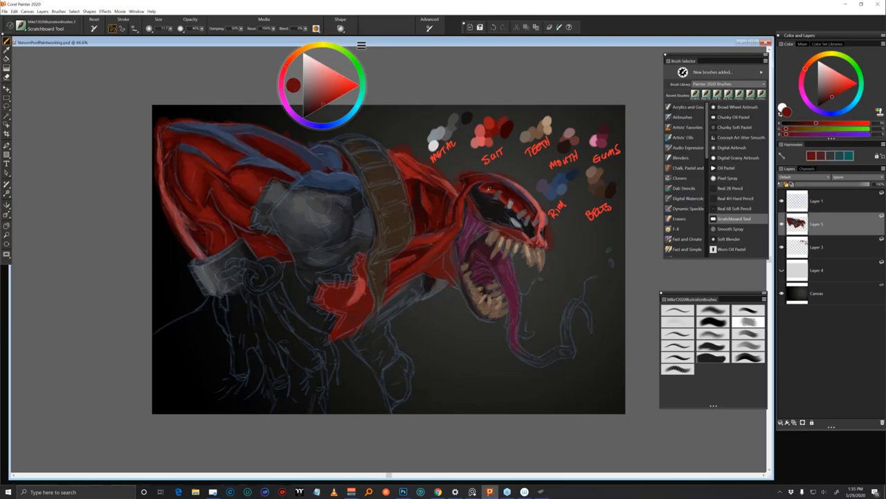
Blend sampled reds and dark tones along the brow, then deepen the neck folds behind the jaw
left_click(487, 180, "alt")
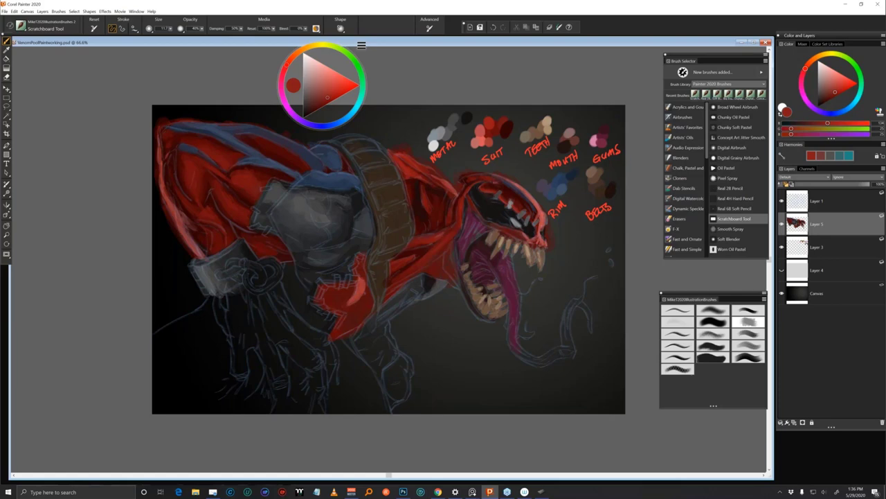
left_click(489, 206, "alt")
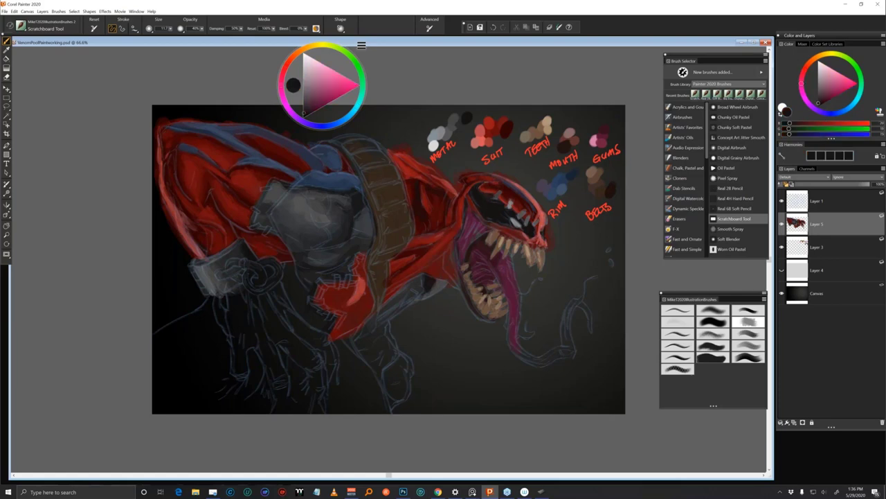
left_click(492, 183, "alt")
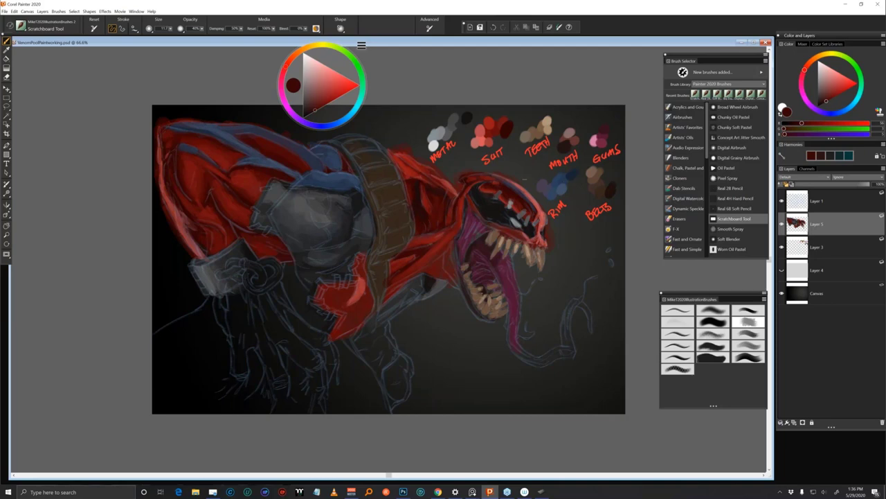
left_click(473, 184, "alt")
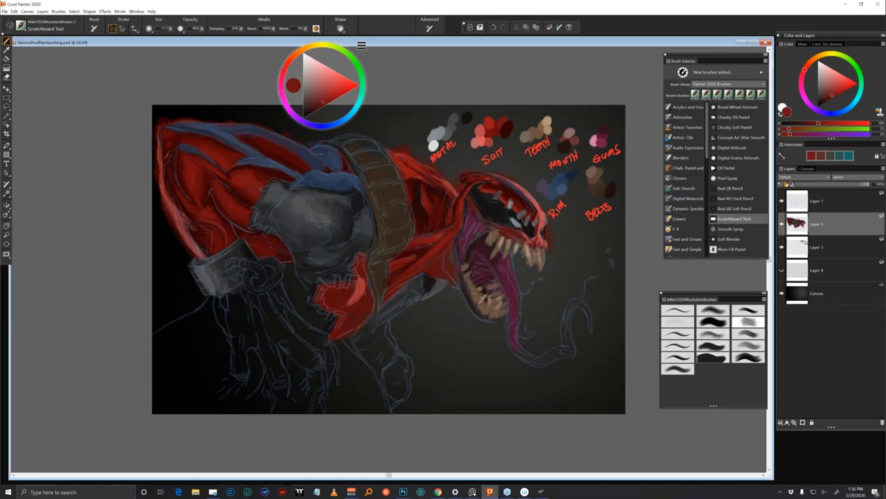
left_click(447, 198, "alt")
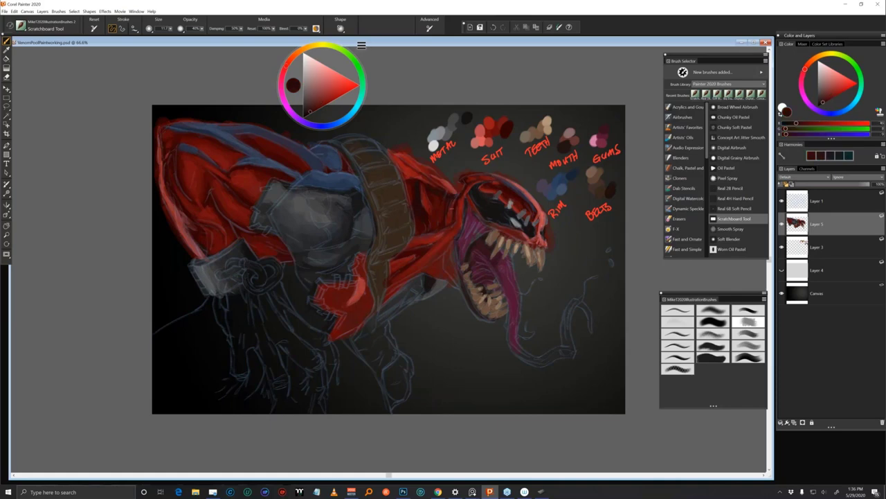
left_click(454, 208, "alt")
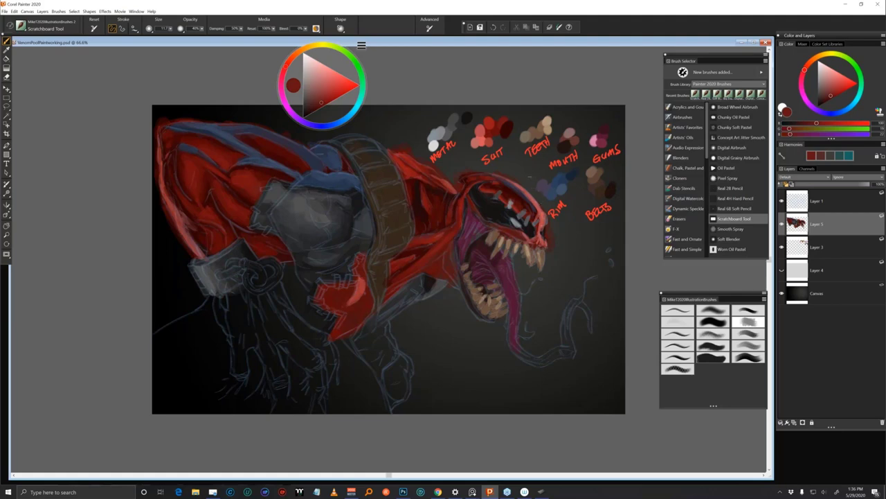
Model the front edge of the face beside the eye patch with muted and dark reds sampled on the spot
left_click(541, 207, "alt")
left_click_drag(534, 206, 537, 215)
left_click(537, 218, "alt")
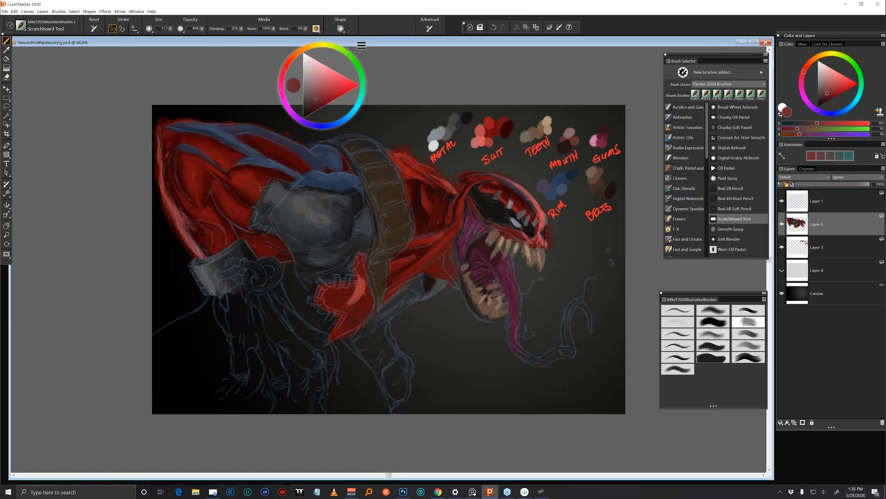
left_click(536, 216, "alt")
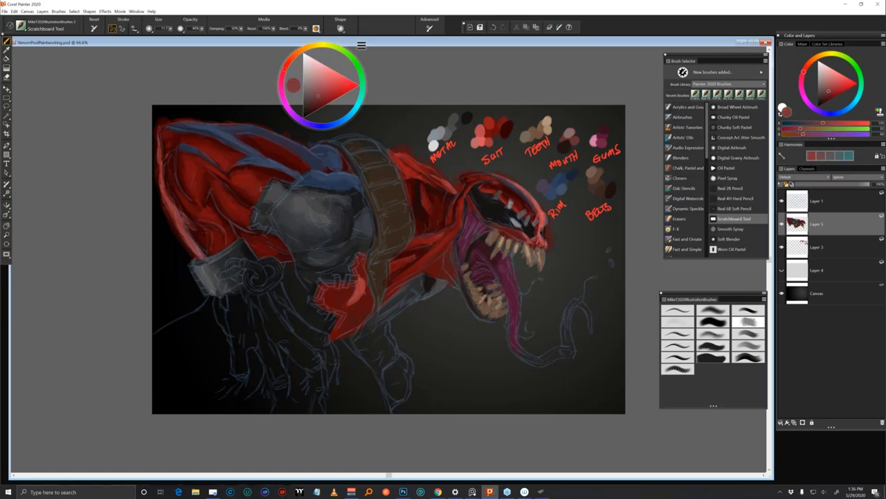
left_click(536, 220, "alt")
left_click(533, 207, "alt")
left_click(533, 207, "alt")
left_click(534, 206, "alt")
left_click(534, 206, "alt")
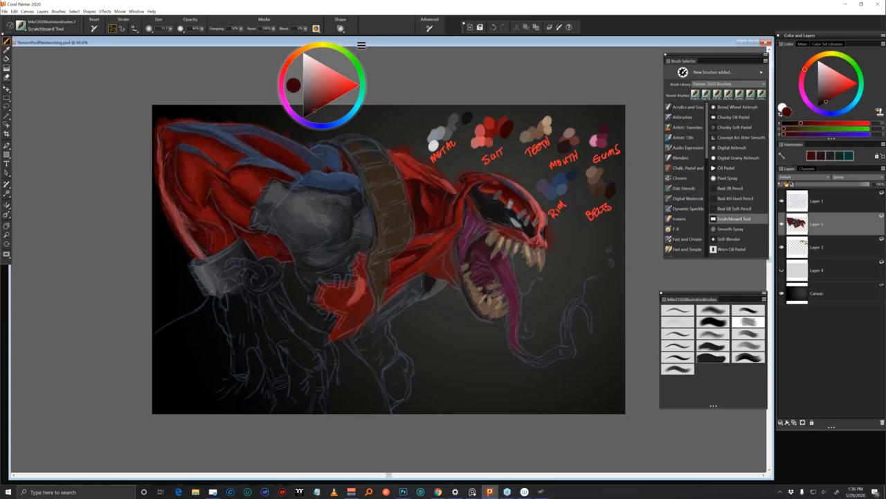
left_click(536, 204, "alt")
left_click(536, 204, "alt")
left_click(536, 204, "alt")
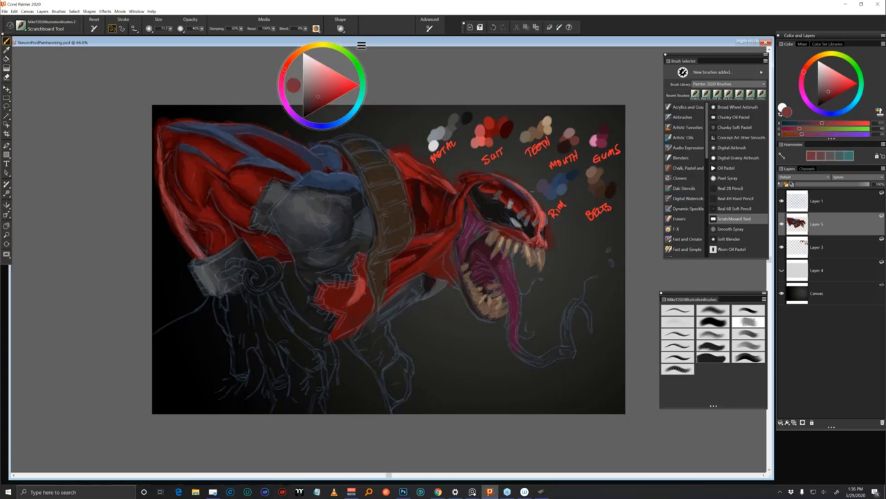
Add blue rim light along the top and front of the head, using Rim swatch blues and blended tones
left_click(563, 179, "alt")
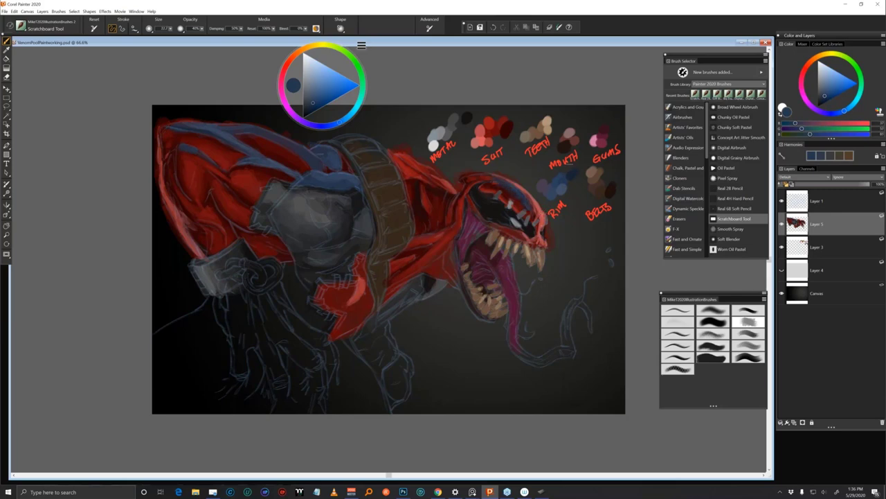
left_click(562, 184, "alt")
left_click(525, 206, "alt")
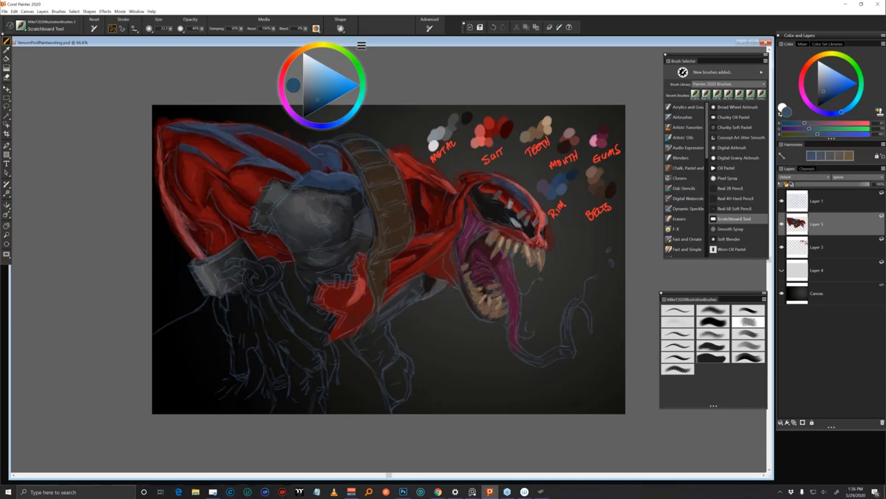
left_click(516, 197, "alt")
left_click(528, 204, "alt")
left_click(528, 204, "alt")
left_click(530, 204, "alt")
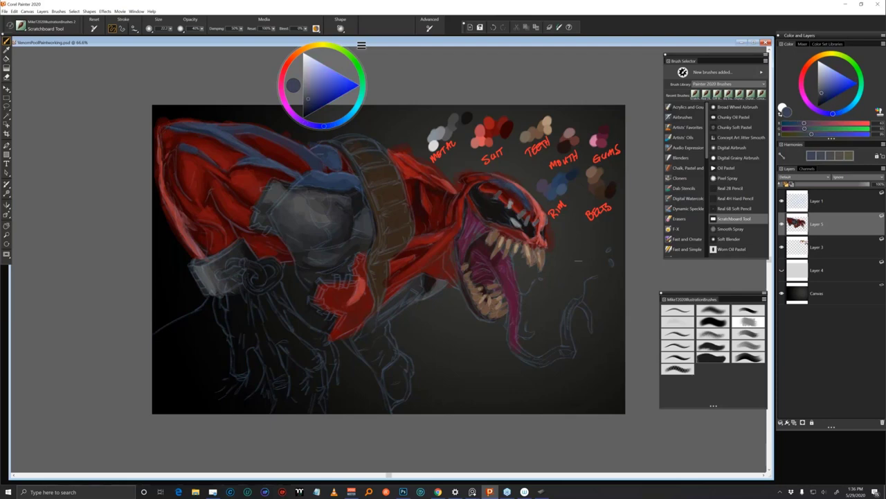
left_click_drag(536, 265, 540, 264)
Refine the grey shapes and red edge around the eye patch with sampled grey, red and near-black
left_click(500, 210, "alt")
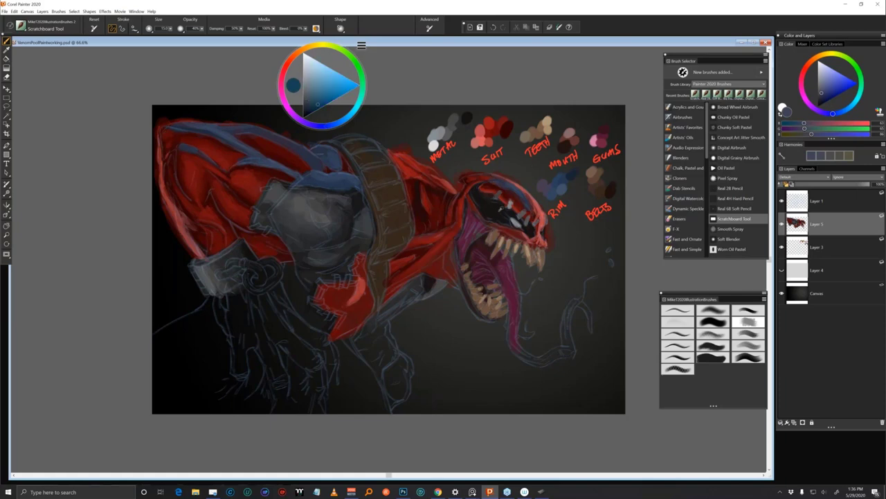
left_click(500, 209, "alt")
left_click(499, 187, "alt")
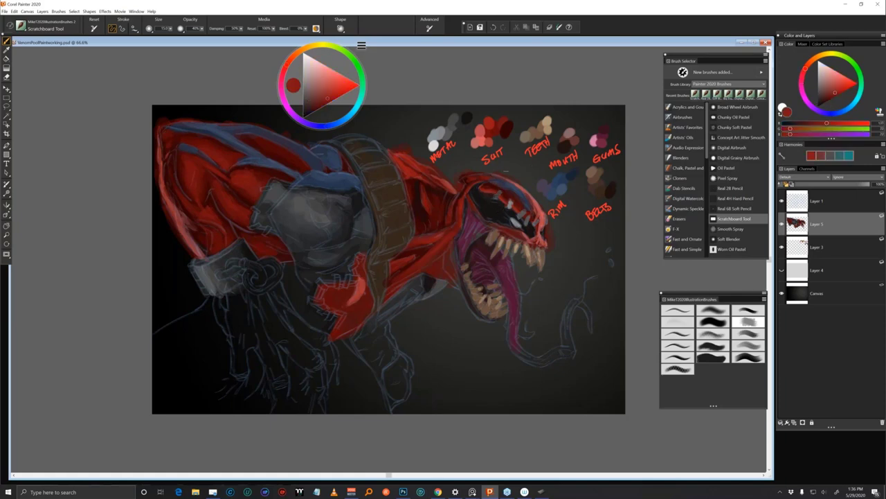
left_click(513, 206, "alt")
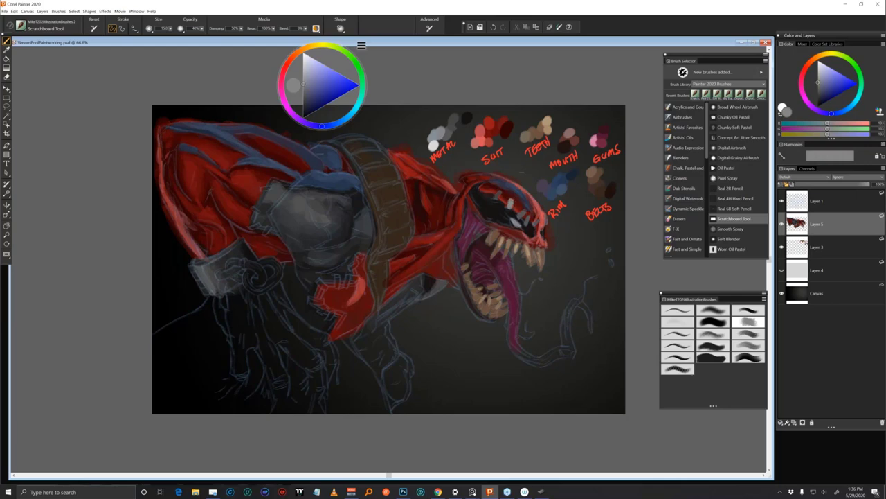
left_click_drag(495, 196, 492, 194)
left_click(493, 205, "alt")
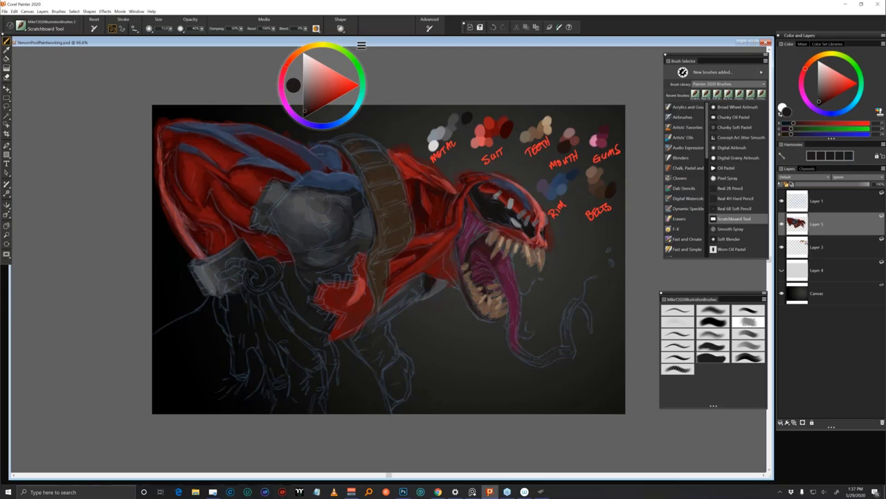
Darken the mouth interior and the gaps behind the lower teeth with near-black sampled from the eye patch and mouth
left_click(472, 266, "alt")
left_click(503, 216, "alt")
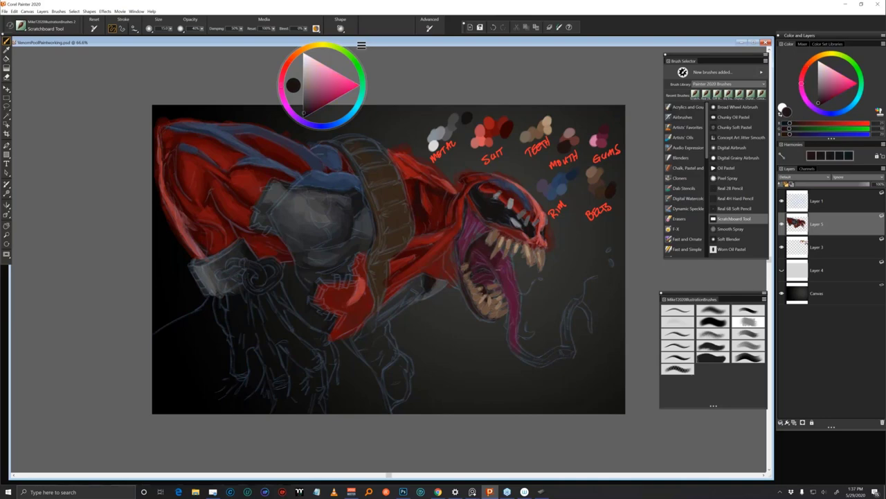
left_click(503, 215, "alt")
left_click(501, 222, "alt")
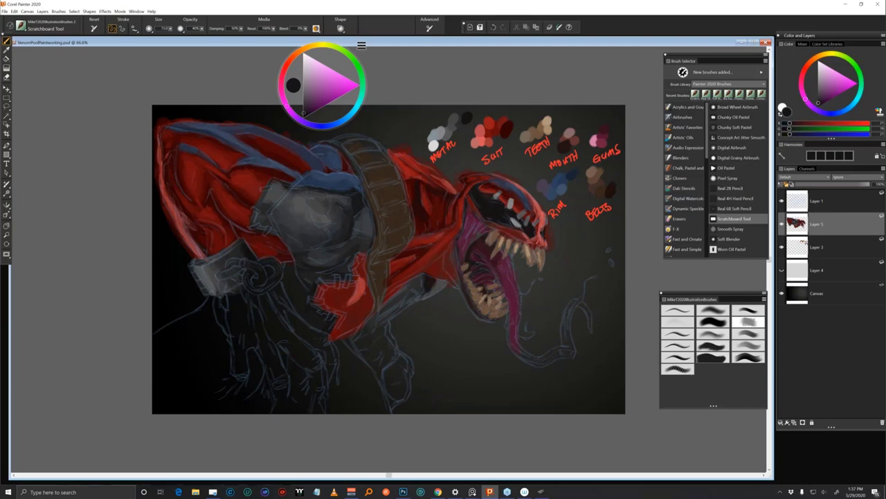
left_click_drag(502, 293, 506, 303)
left_click_drag(476, 276, 480, 282)
left_click(472, 279, "alt")
left_click_drag(473, 278, 478, 282)
left_click(478, 276, "alt")
left_click(490, 252, "alt")
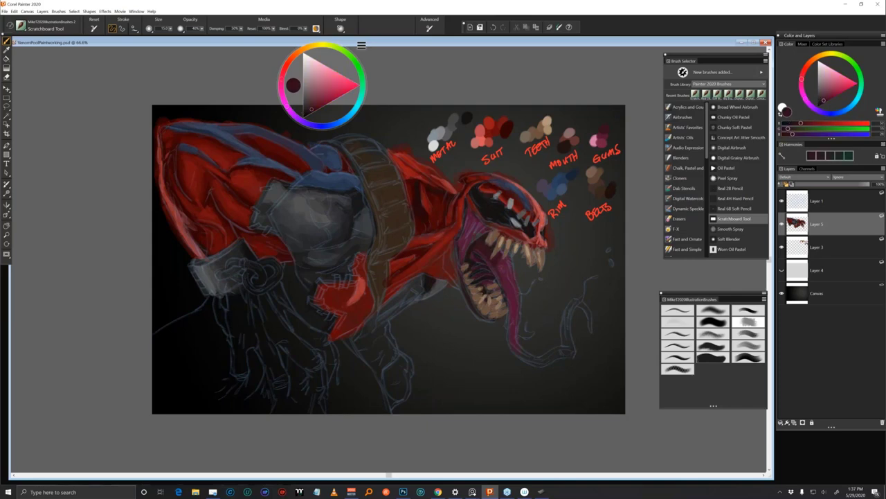
Refine the tongue's base and edges inside the mouth with tooth brown, dark magenta and near-black sampled from the painting
left_click(501, 243, "alt")
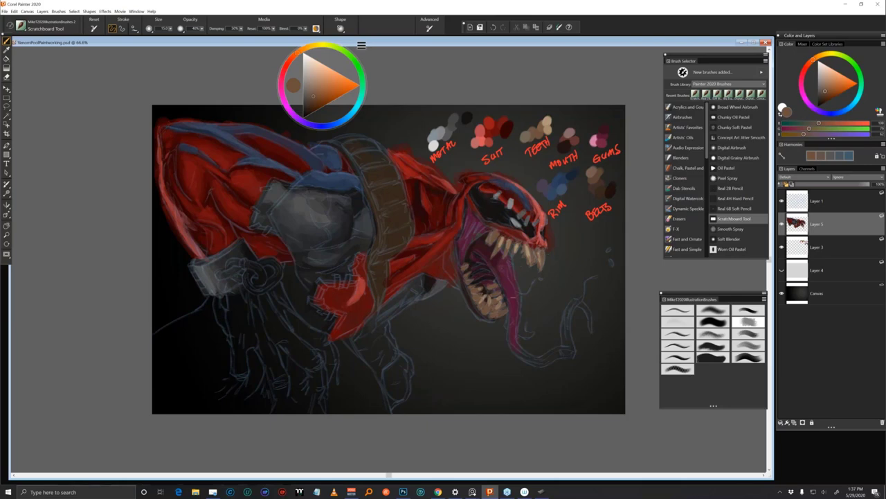
left_click(514, 293, "alt")
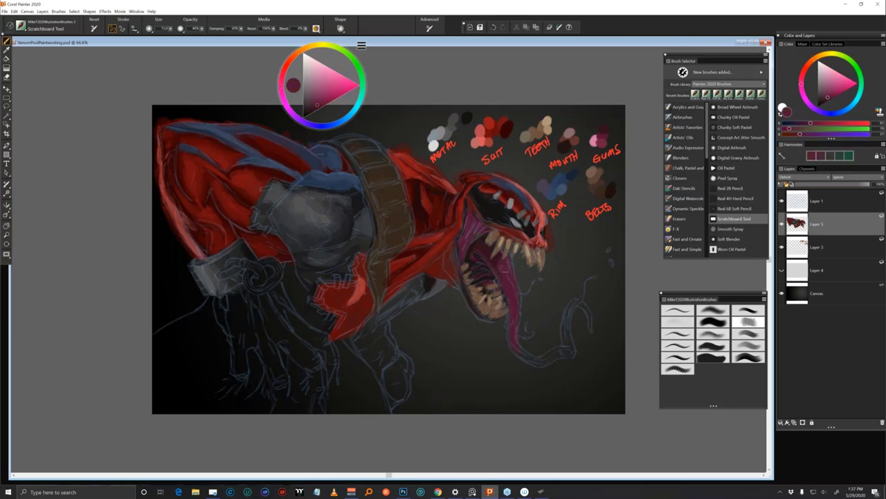
left_click(497, 275, "alt")
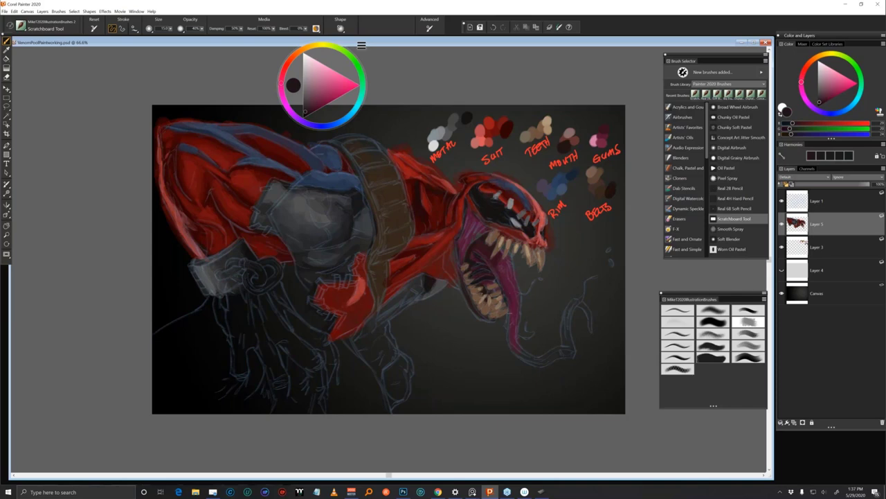
left_click(515, 306, "alt")
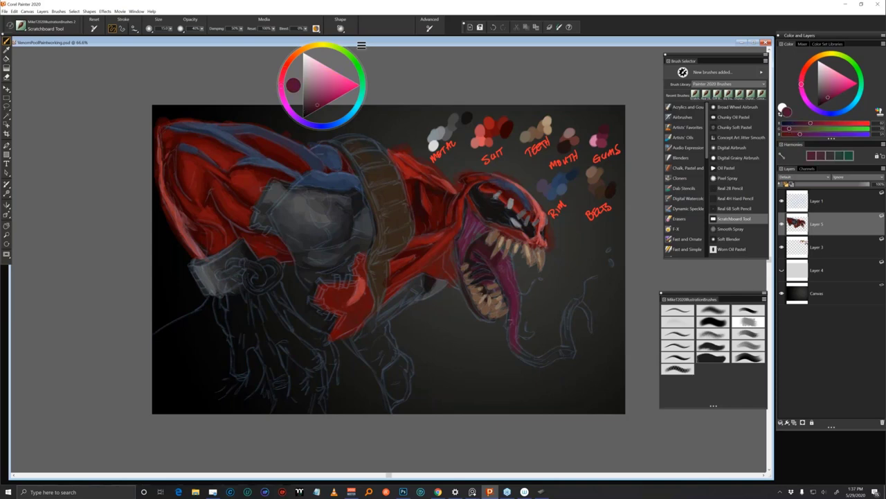
left_click(500, 273, "alt")
left_click(514, 319, "alt")
left_click(499, 257, "alt")
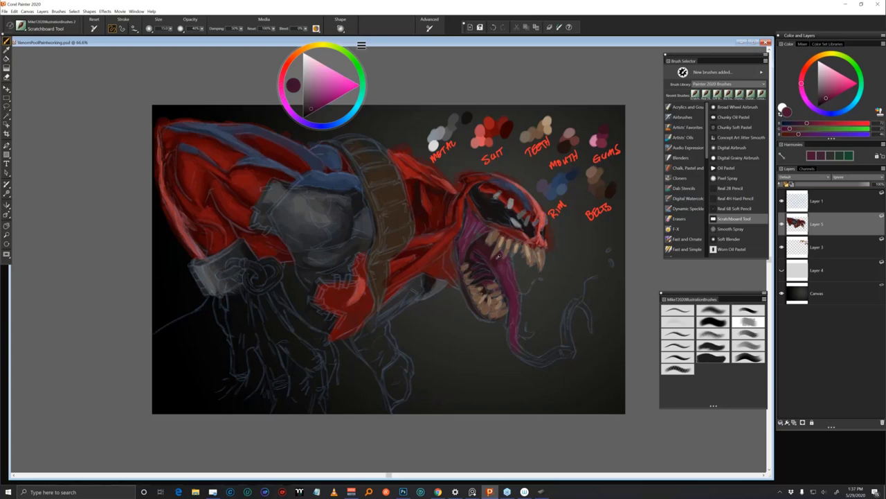
Build up the upper length of the tongue with magenta from the Gums swatches, sampled dark purples and light pink highlights
left_click(594, 140, "alt")
mouse_move(508, 253)
left_mouse_down()
mouse_move(520, 304)
mouse_move(516, 339)
mouse_move(517, 331)
left_mouse_up()
left_click(510, 270, "alt")
left_click(519, 340, "alt")
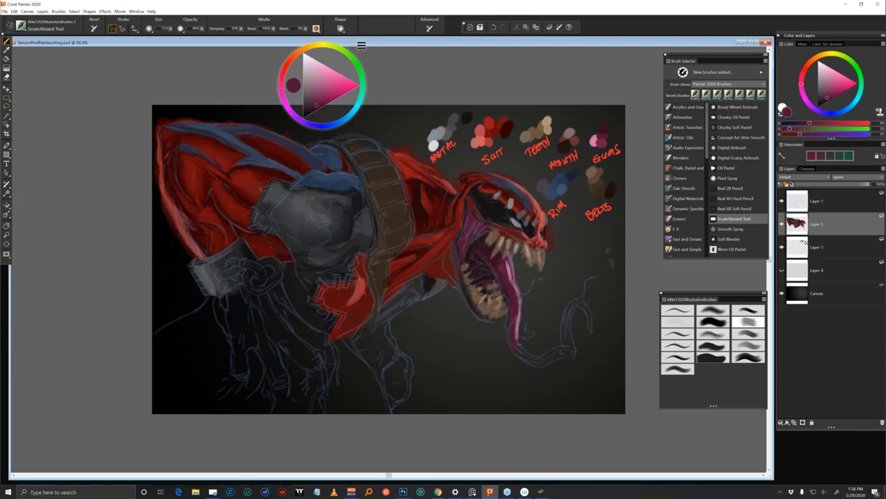
left_click(511, 267, "alt")
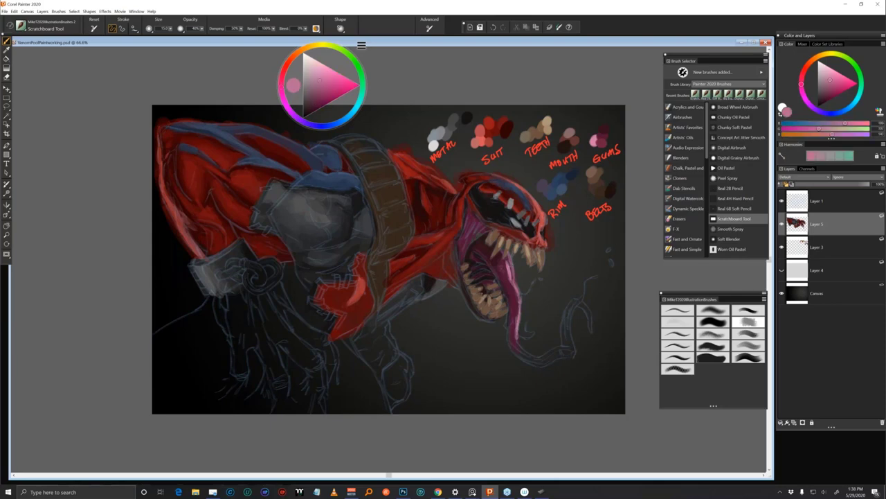
left_click_drag(500, 249, 503, 257)
left_click(505, 267, "alt")
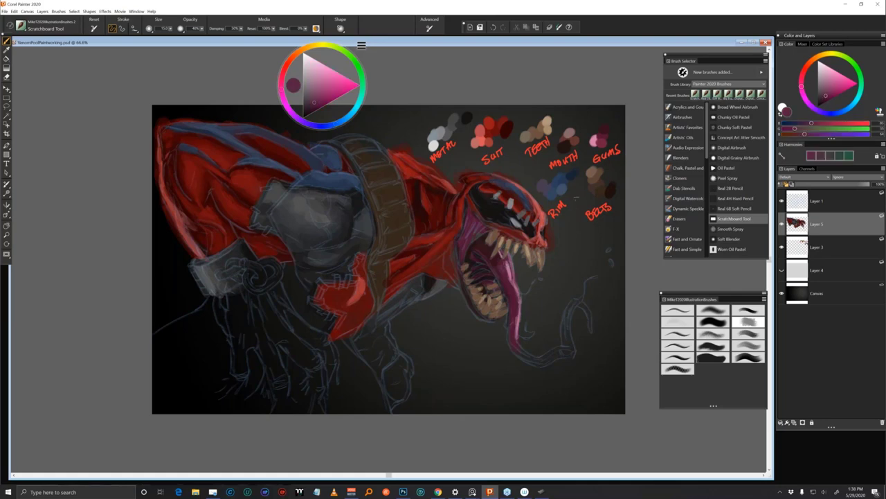
Deepen the shadows along the tongue and mouth interior with near-black and dark maroon sampled on the spot
left_click(486, 237, "alt")
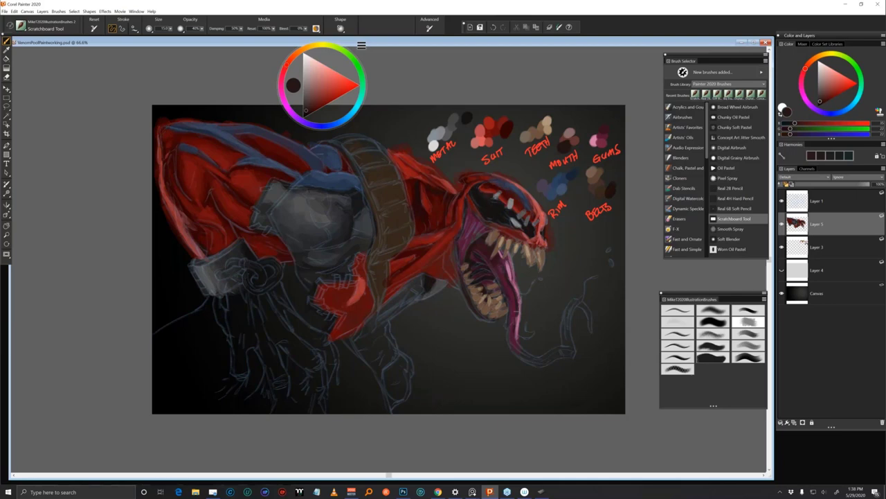
left_click(519, 298, "alt")
left_click(509, 283, "alt")
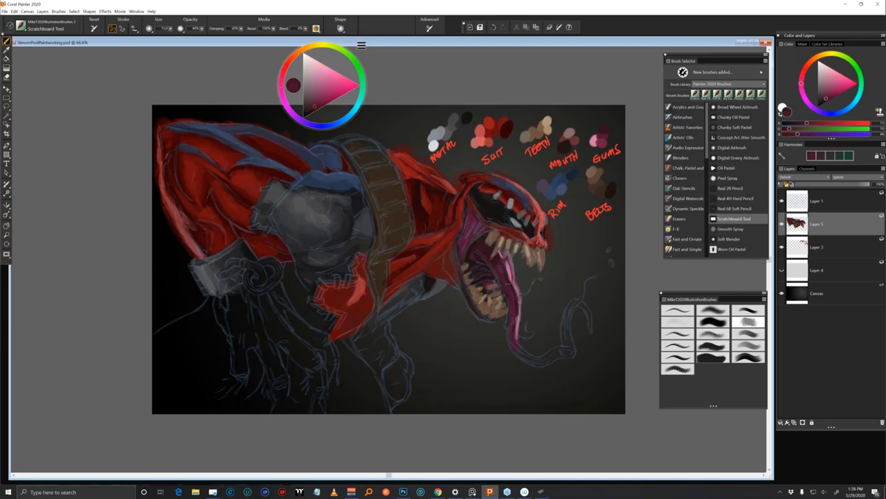
left_click(502, 276, "alt")
left_click(509, 270, "alt")
left_click(496, 268, "alt")
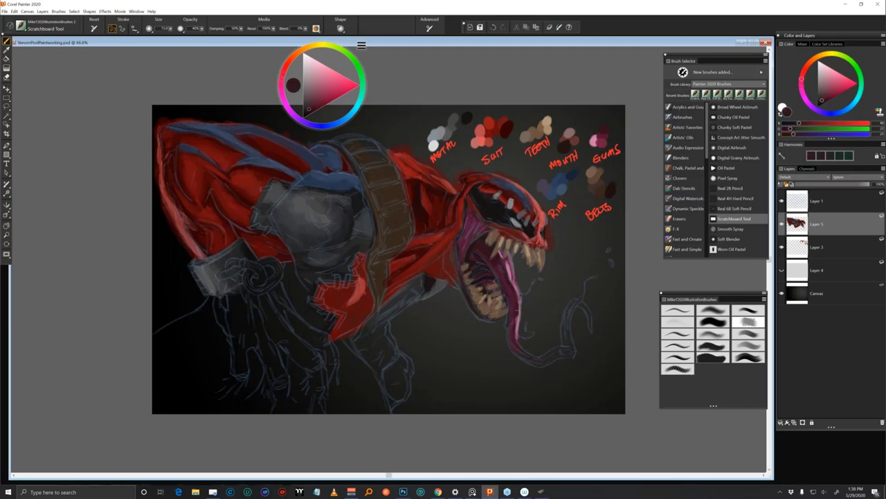
Model the tongue from its base down the hanging length with dark maroon and magenta tones sampled from it
left_click_drag(517, 318, 516, 339)
left_click(508, 272, "alt")
left_click(512, 284, "alt")
left_click(511, 282, "alt")
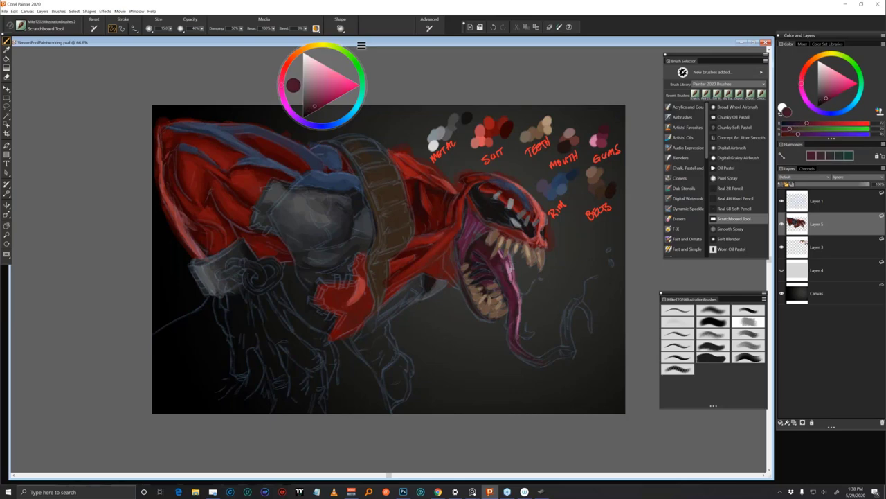
left_click(508, 269, "alt")
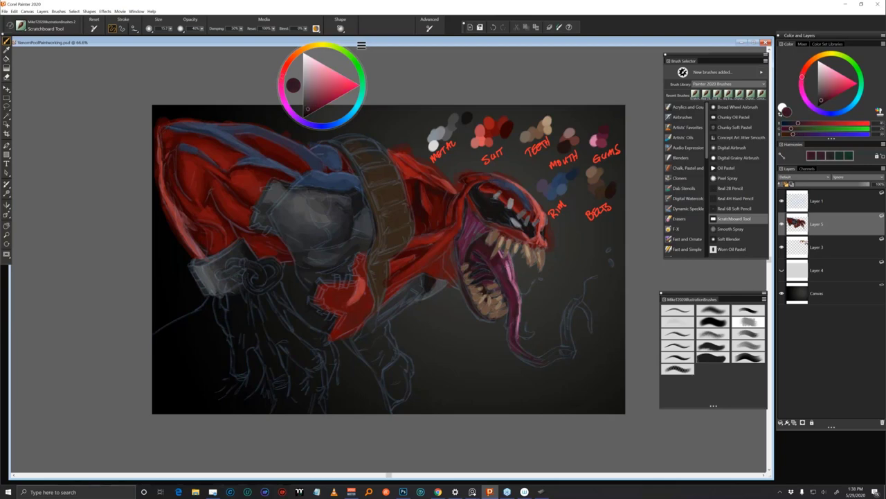
left_click_drag(507, 261, 512, 276)
Paint the inner mouth and lower tongue with Gums magenta, shading with a near-black purple and a mid magenta
left_click(604, 141, "alt")
left_click_drag(478, 253, 484, 259)
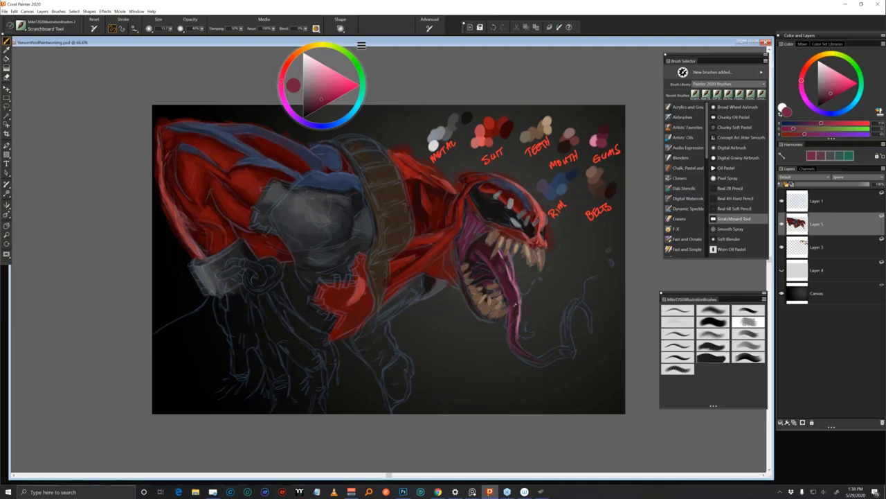
left_click(513, 312, "alt")
left_click(305, 110)
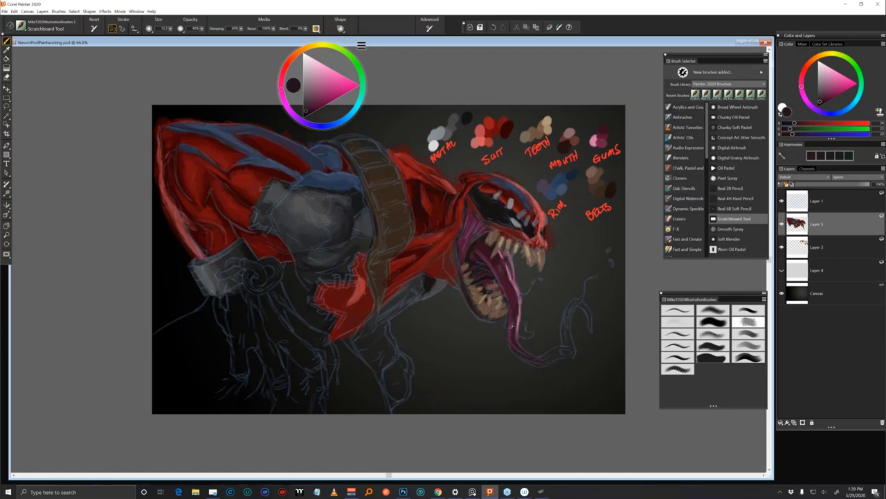
left_click(317, 101)
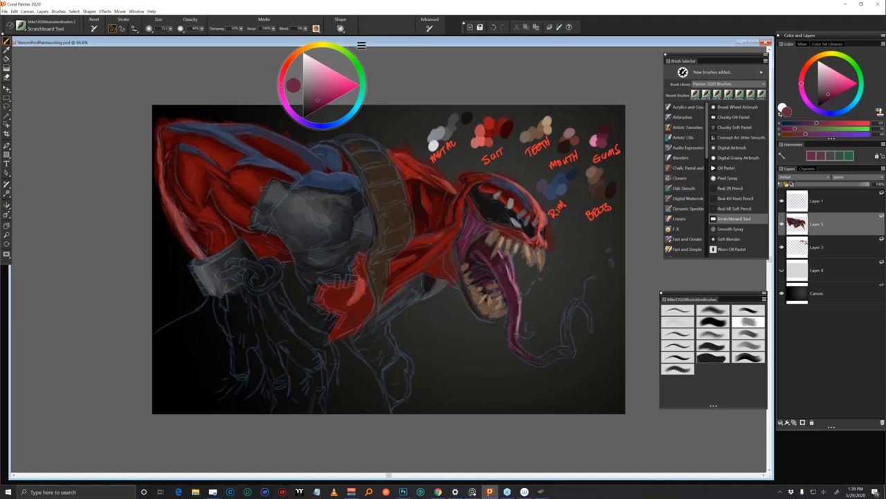
Paint the tongue's lower bend with blue from the Rim swatches and dark purple along its underside
left_click(559, 180, "alt")
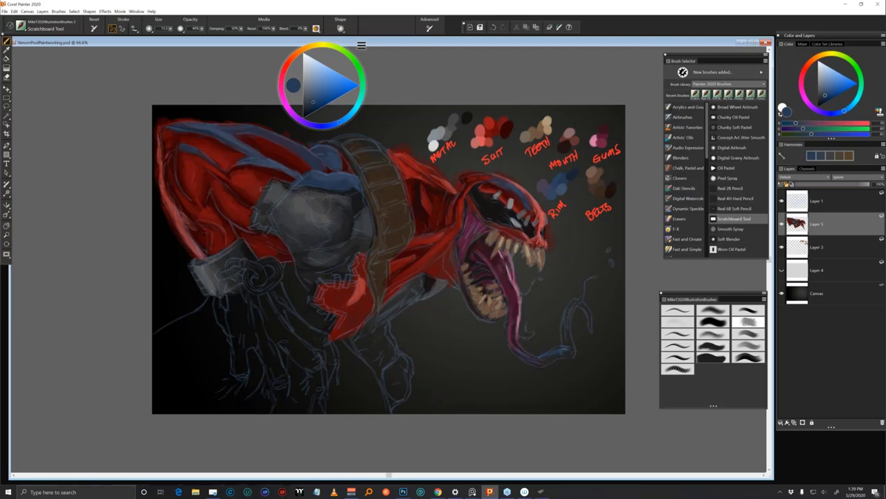
left_click(542, 360, "alt")
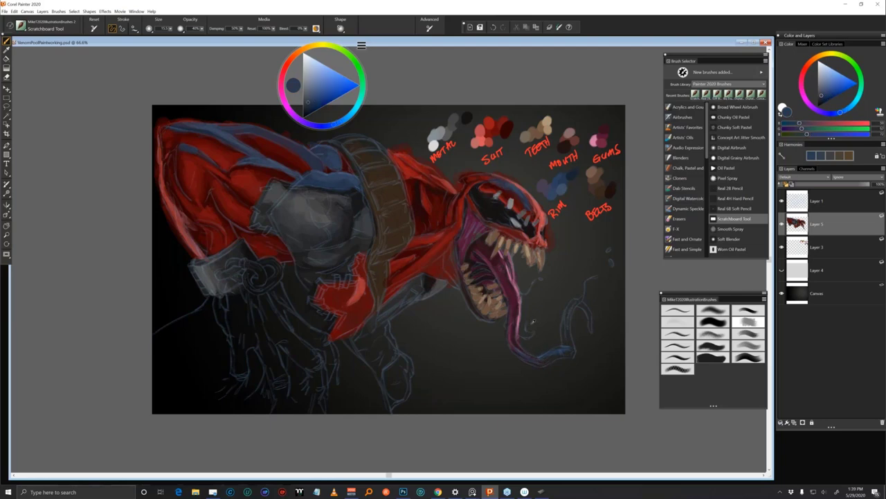
left_click(515, 327, "alt")
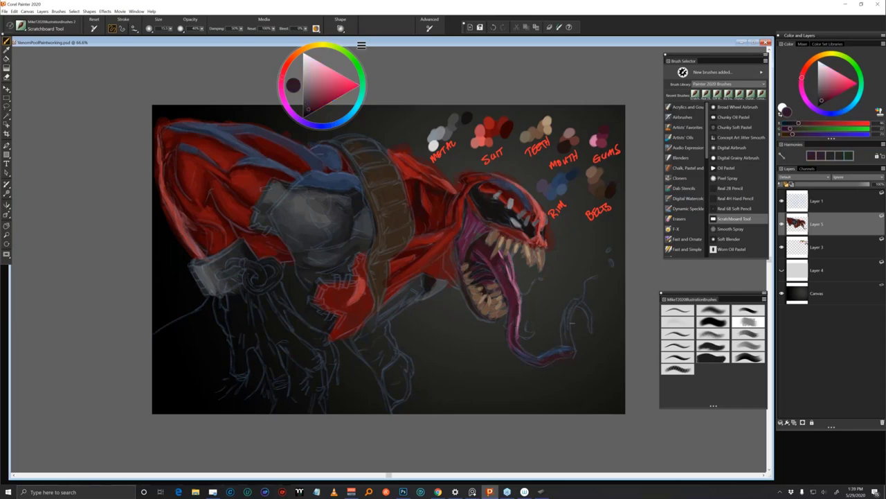
Paint the tongue's upturned tip with a thin sampled-pink highlight, magenta from the Gums swatches and a darker maroon
left_click(517, 279, "alt")
key("[")
left_click_drag(579, 303, 574, 349)
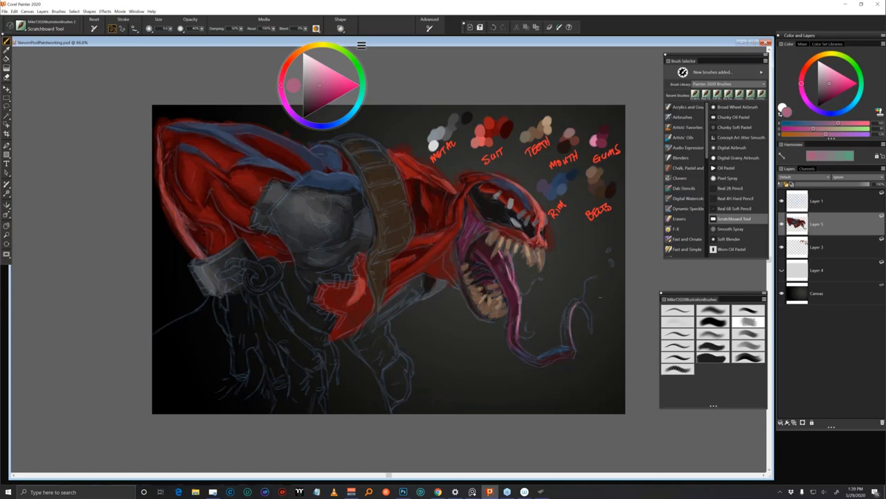
mouse_move(580, 303)
left_mouse_down()
mouse_move(572, 309)
mouse_move(590, 315)
left_mouse_up()
left_click(603, 136, "alt")
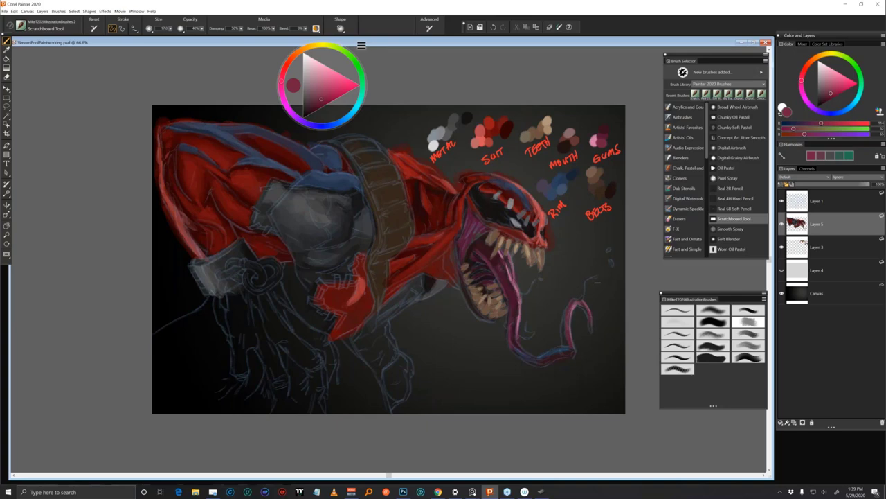
left_click(604, 129, "alt")
left_click_drag(314, 106, 306, 105)
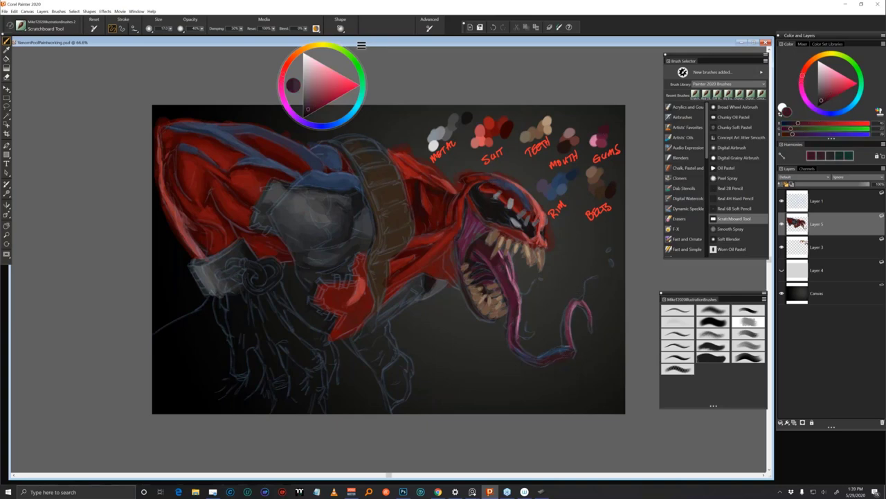
Blend the tongue's lower bend with sampled blues, Rim blue and dark maroon, extending the strokes along its underside
left_click(556, 353, "alt")
left_click(559, 355, "alt")
left_click(565, 187, "alt")
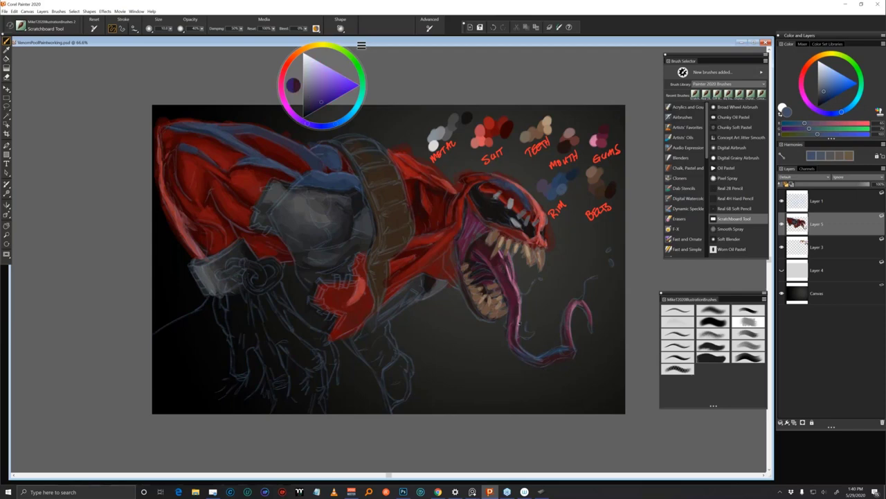
left_click(516, 336, "alt")
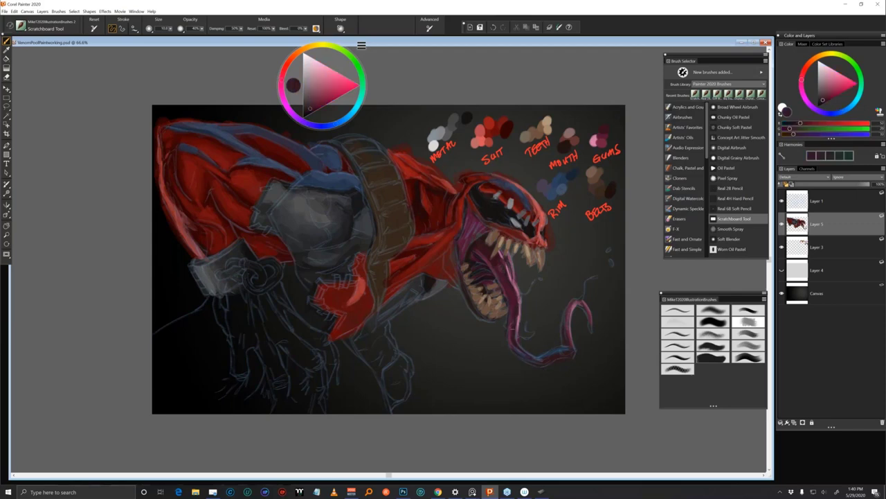
left_click(520, 339, "alt")
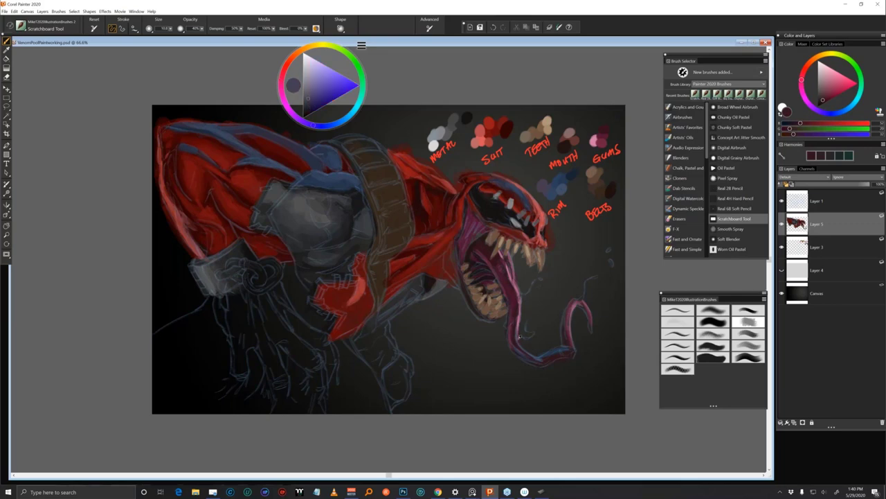
left_click_drag(516, 354, 540, 366)
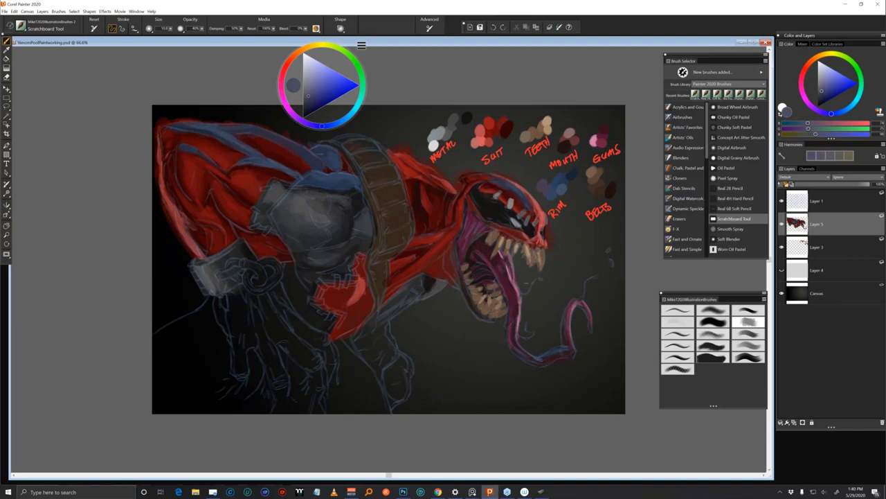
Refine the highlights and midtones on the middle of the tongue with pink and muted magenta sampled from it
left_click(504, 253, "alt")
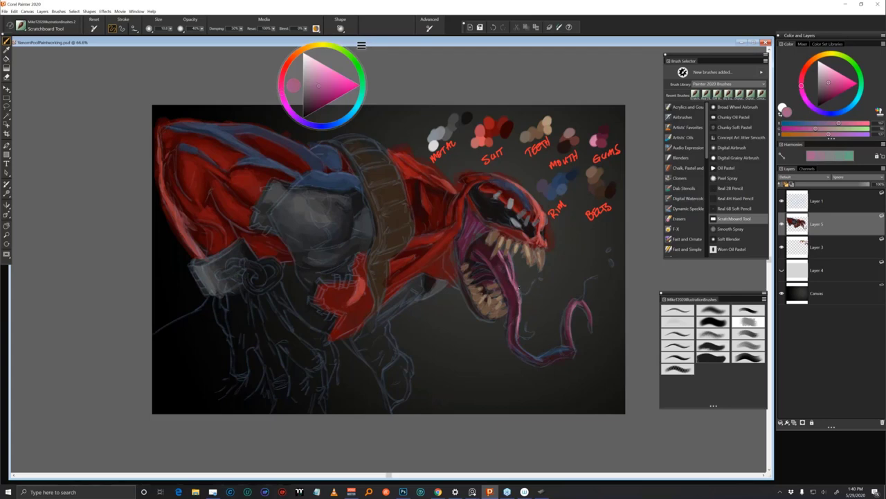
left_click(513, 298, "alt")
left_click(516, 305, "alt")
left_click_drag(516, 295, 517, 312)
left_click(521, 304, "alt")
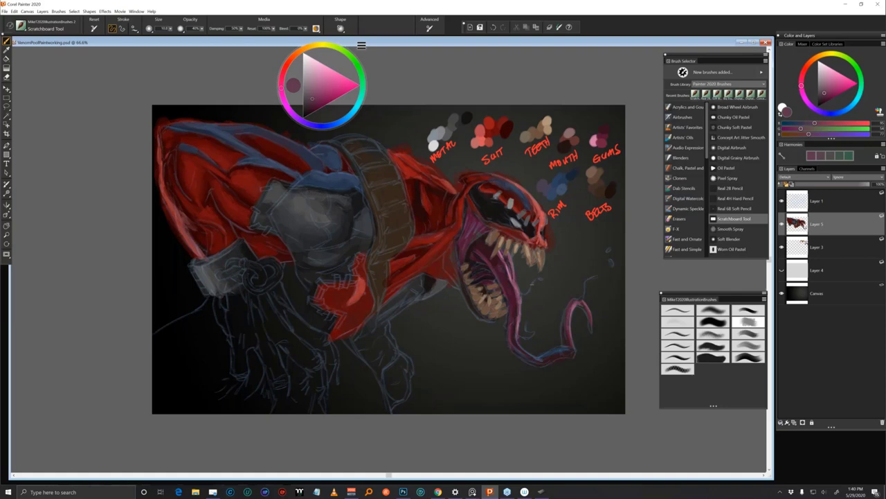
Refine the rear upper teeth and the gaps between them with dark maroon and brown sampled from the mouth
left_click(490, 249, "alt")
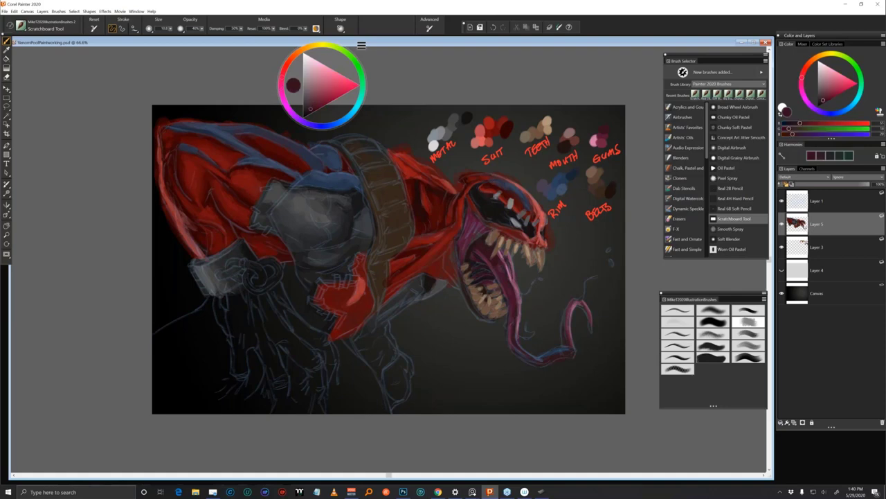
left_click(486, 238, "alt")
left_click(479, 292, "alt")
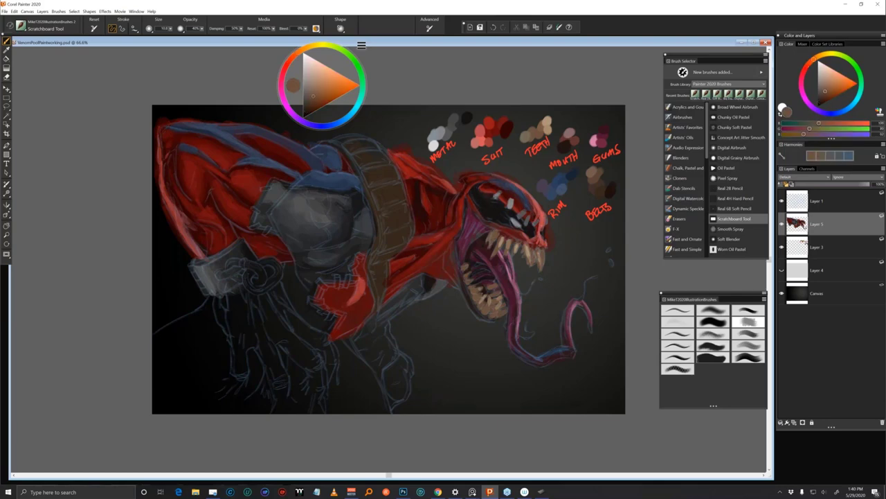
left_click(492, 249, "alt")
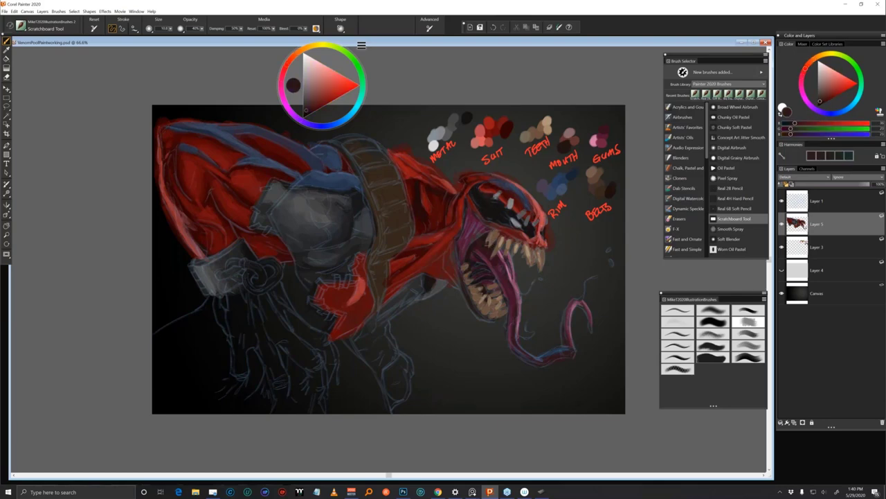
left_click(494, 234, "alt")
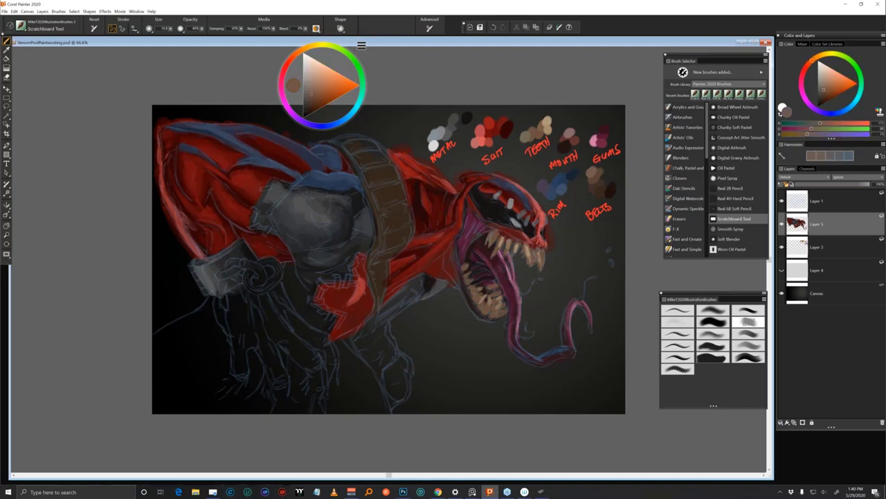
left_click(489, 247, "alt")
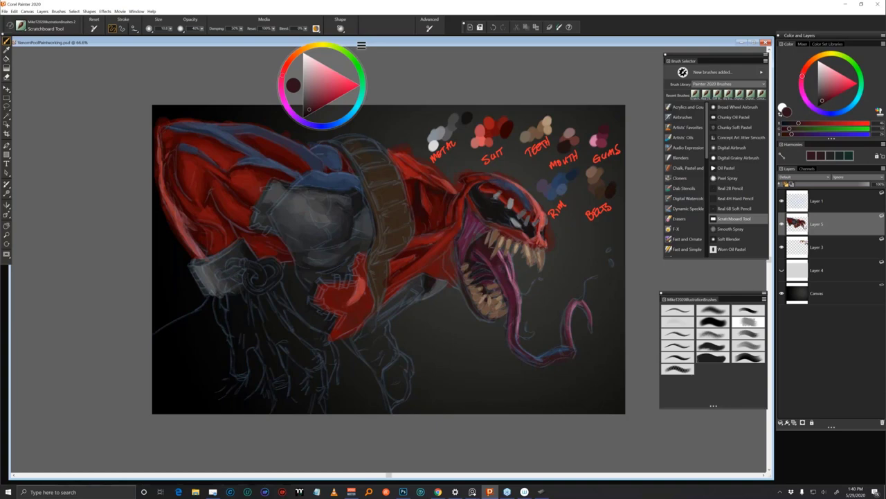
Shade the upper teeth with sampled tan, brown from the Belts swatches and dark maroon around their edges
left_click(502, 241, "alt")
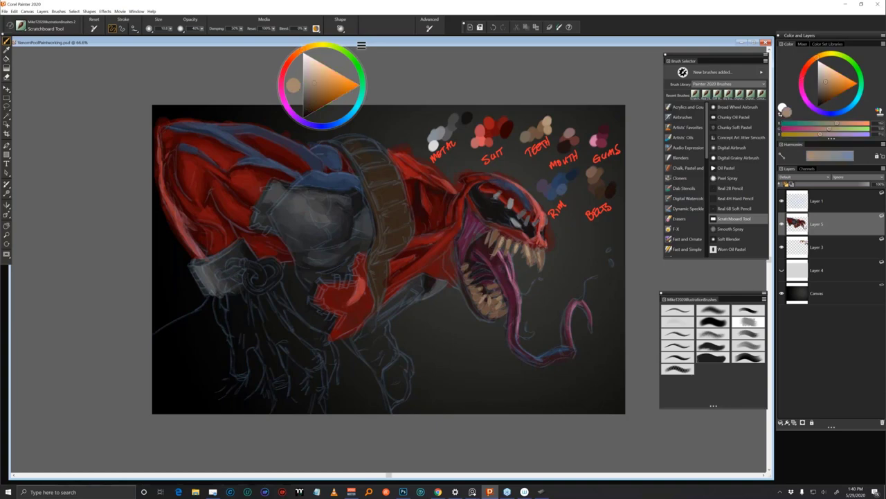
left_click(593, 174, "alt")
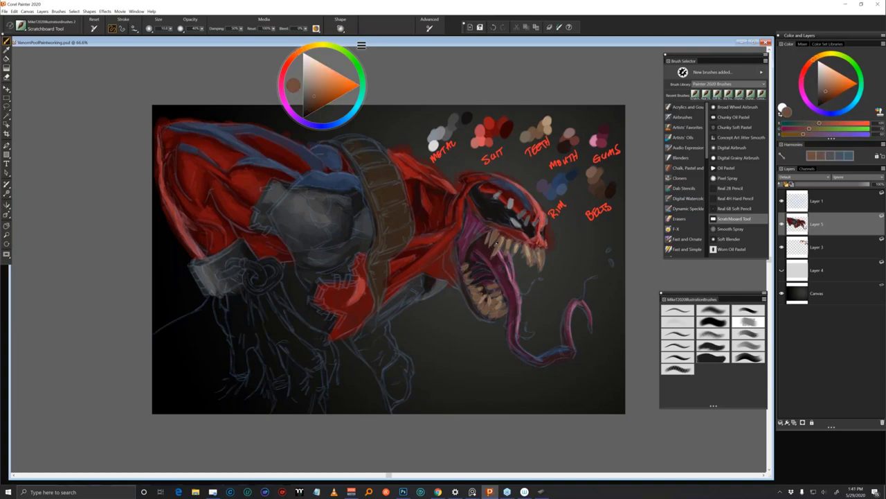
mouse_move(496, 238)
left_mouse_down()
mouse_move(504, 243)
mouse_move(490, 237)
left_mouse_up()
left_click(489, 239, "alt")
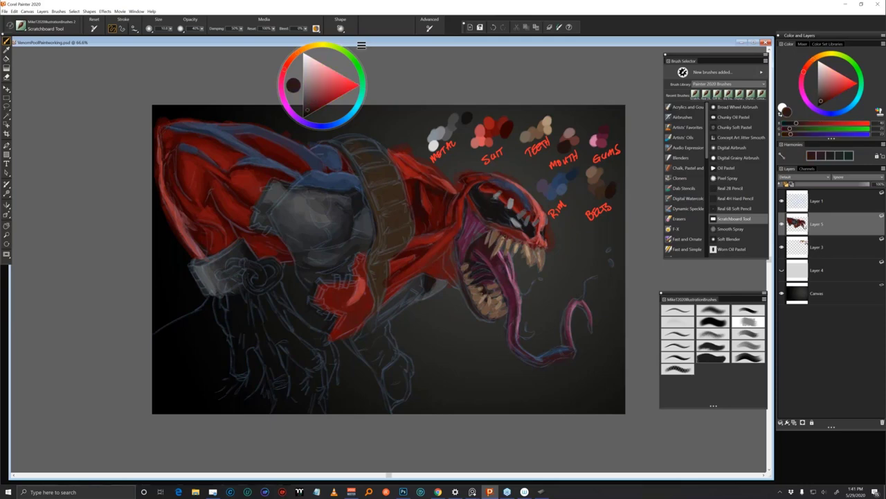
left_click(502, 242, "alt")
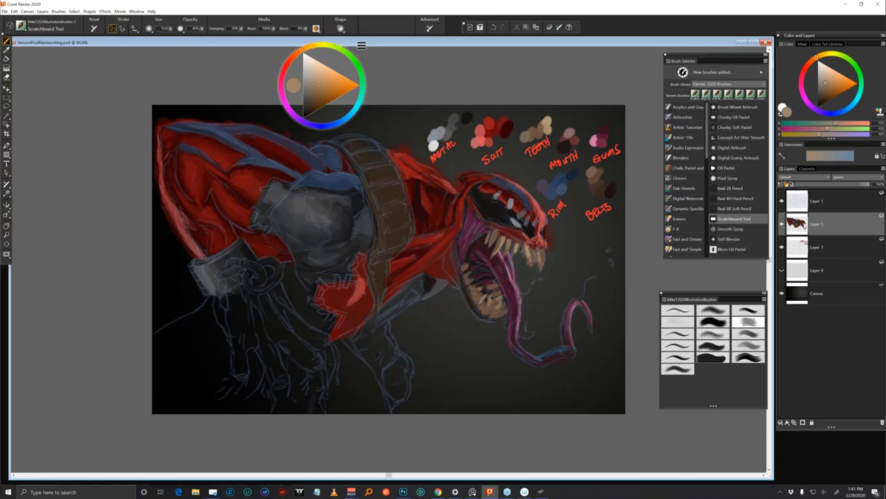
Separate the front lower teeth with dark maroon sampled inside the mouth, building up their shapes with sampled brown and tan
left_click(485, 266, "alt")
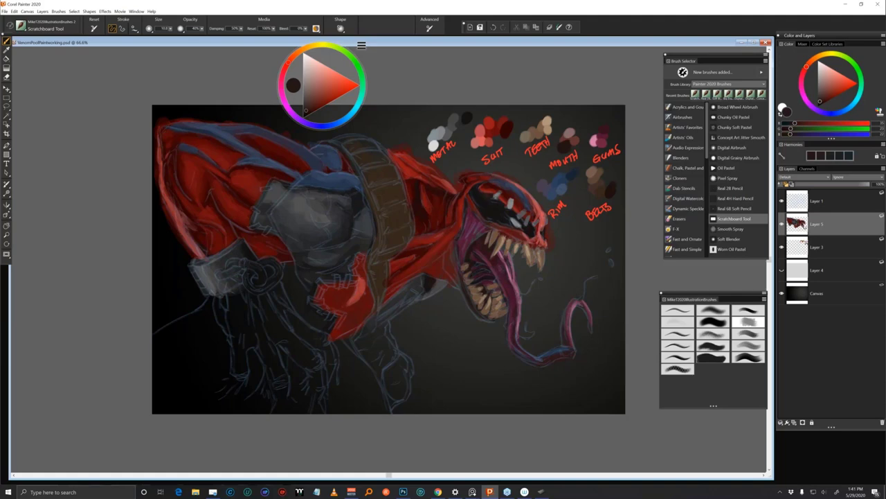
left_click(490, 301, "alt")
left_click(490, 303, "alt")
left_click(492, 305, "alt")
left_click(492, 304, "alt")
left_click(491, 304, "alt")
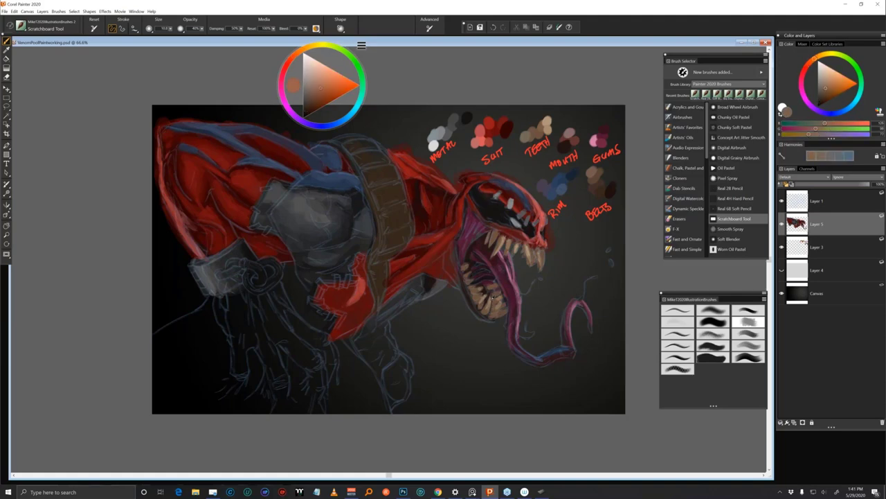
left_click(490, 302, "alt")
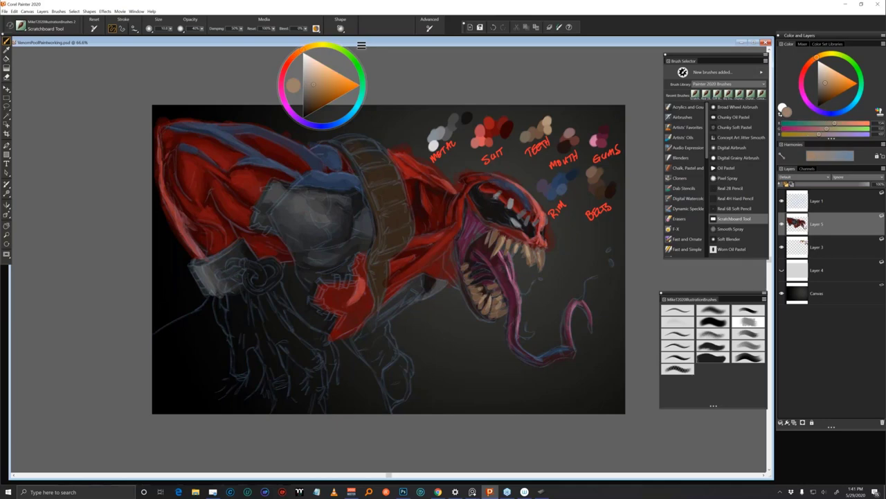
Paint a tan tooth stroke at the inner edge of the lower row and shade around it with sampled dark brown
left_click_drag(490, 293, 497, 288)
left_click(494, 287, "alt")
left_click(493, 285, "alt")
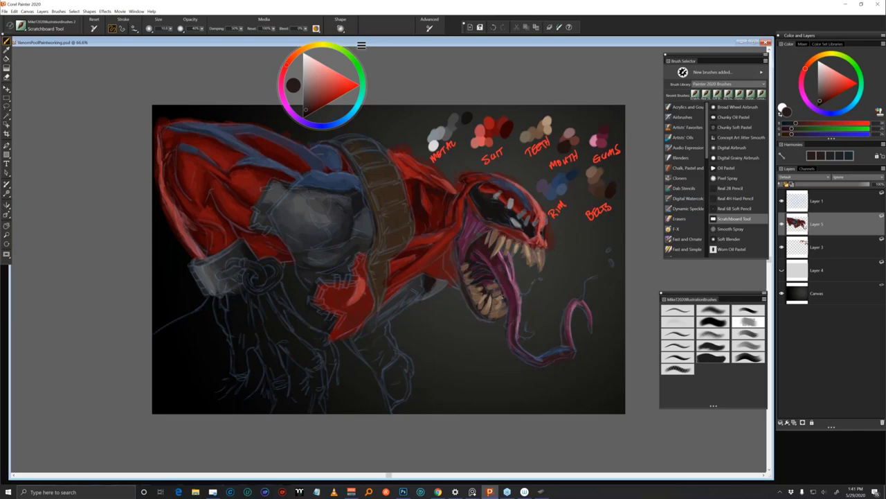
left_click(496, 292, "alt")
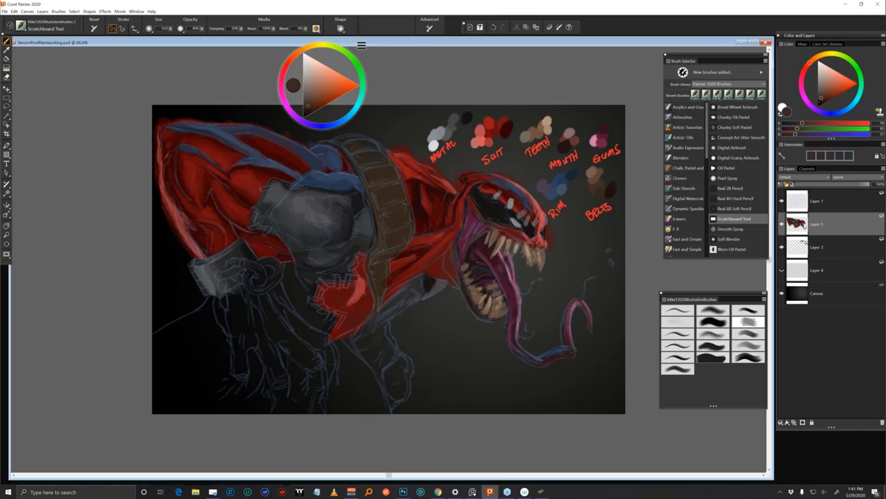
left_click(496, 293, "alt")
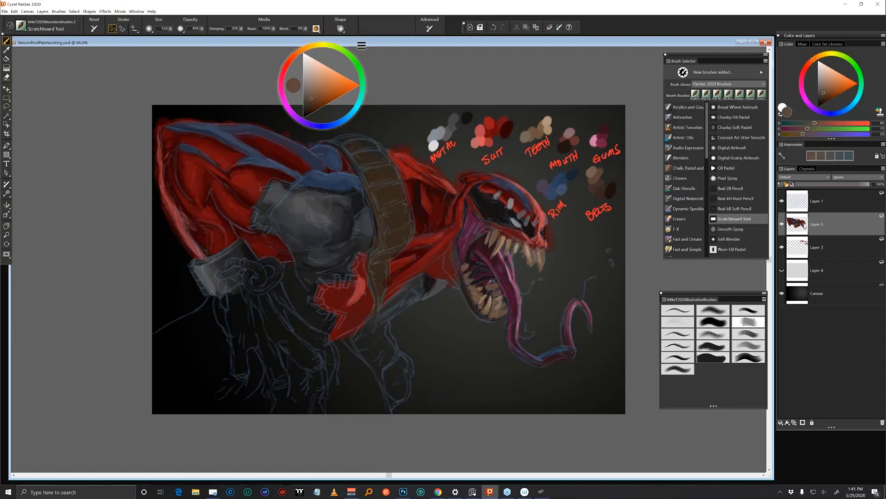
Carve the inner edges and gaps of the lower teeth with dark maroon, adding midtones in sampled brown
left_click(491, 279, "alt")
left_click(489, 289, "alt")
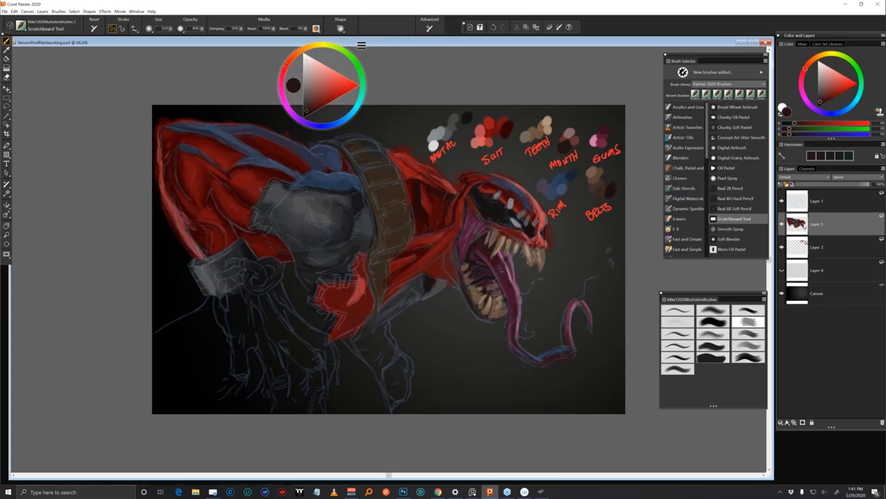
left_click(489, 282, "alt")
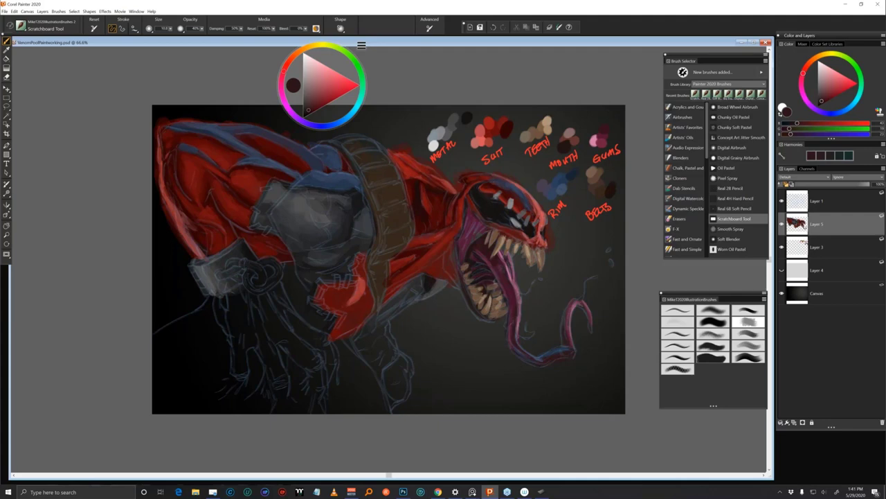
left_click(488, 299, "alt")
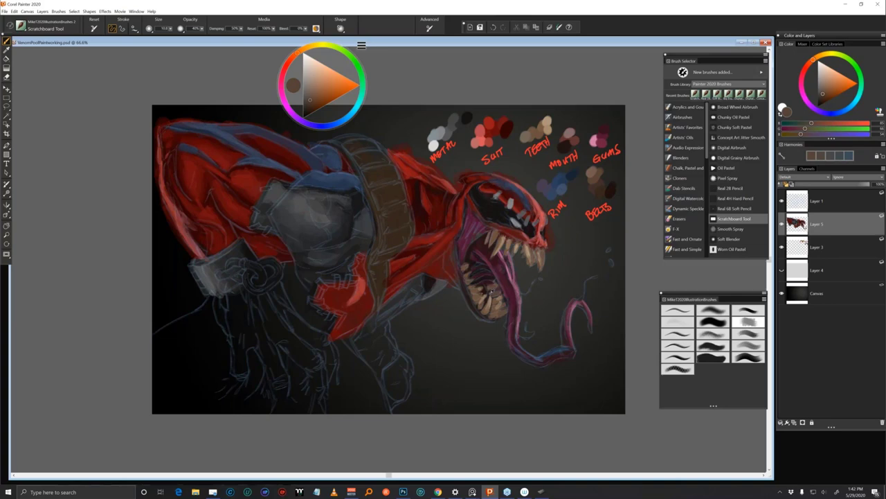
left_click(492, 292, "alt")
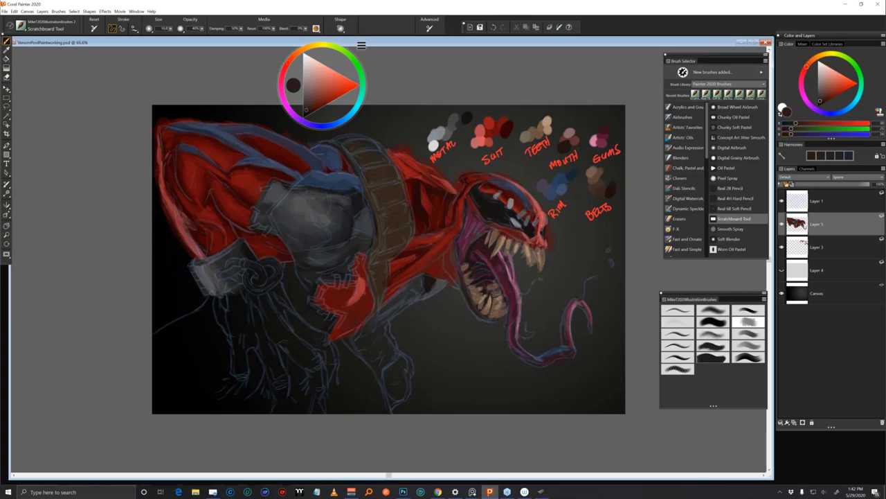
left_click(496, 298, "alt")
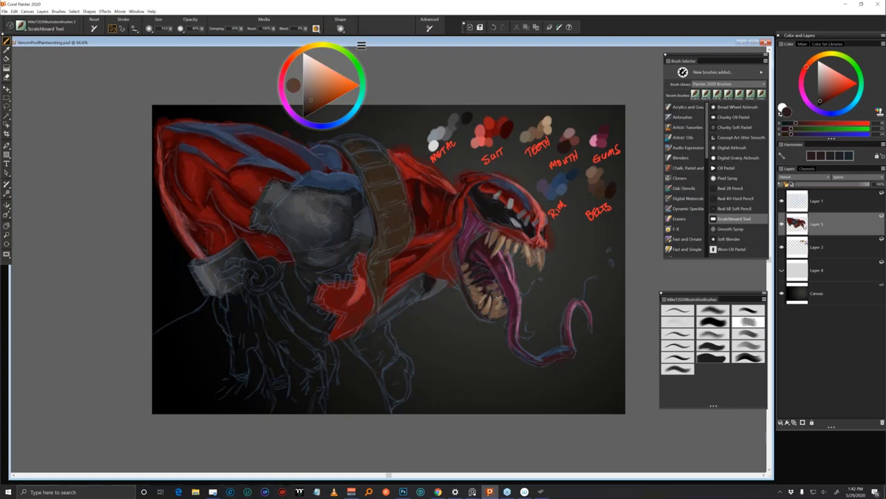
Work over the lower teeth nearest the tongue with a lighter brown and a darker brown picked on the colour wheel
left_click(495, 299, "alt")
left_click_drag(309, 103, 311, 88)
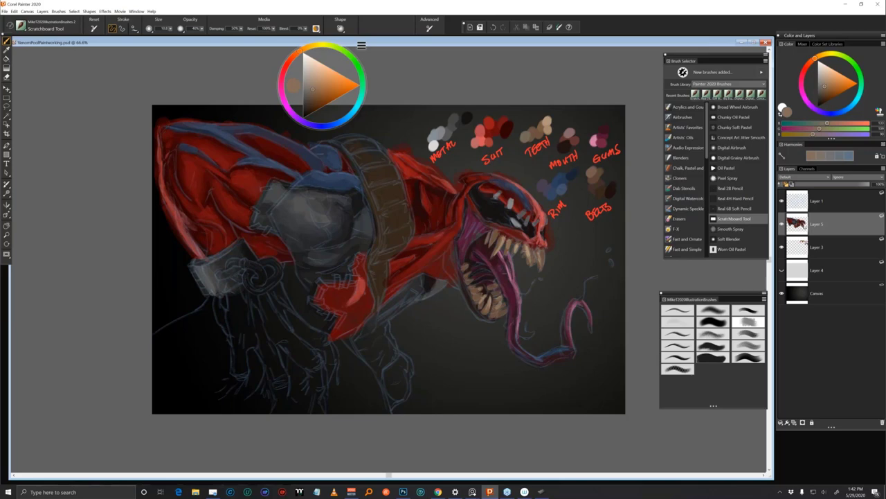
left_click(496, 291, "alt")
left_click(497, 293, "alt")
left_click(498, 292, "alt")
left_click(498, 292, "alt")
left_click_drag(311, 106, 308, 102)
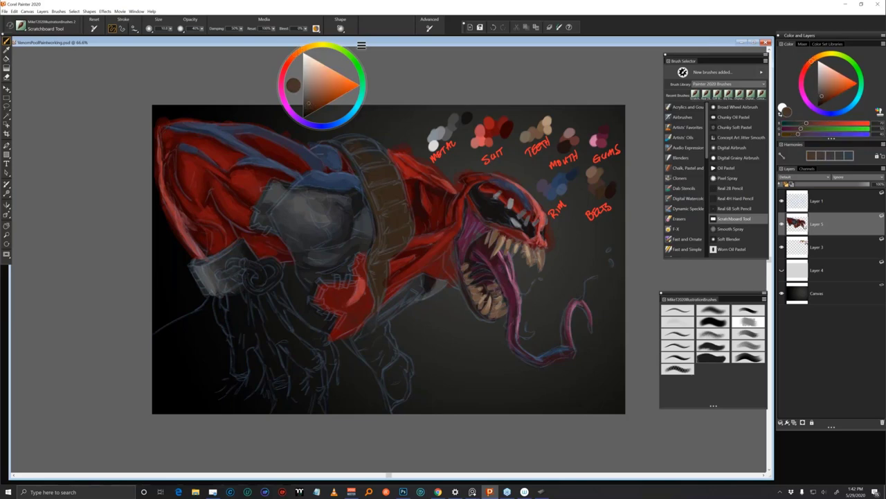
Define the middle lower teeth with a dark stroke between them and a tan stroke down one tooth
left_click(491, 294, "alt")
left_click_drag(480, 296, 486, 302)
left_click(485, 298, "alt")
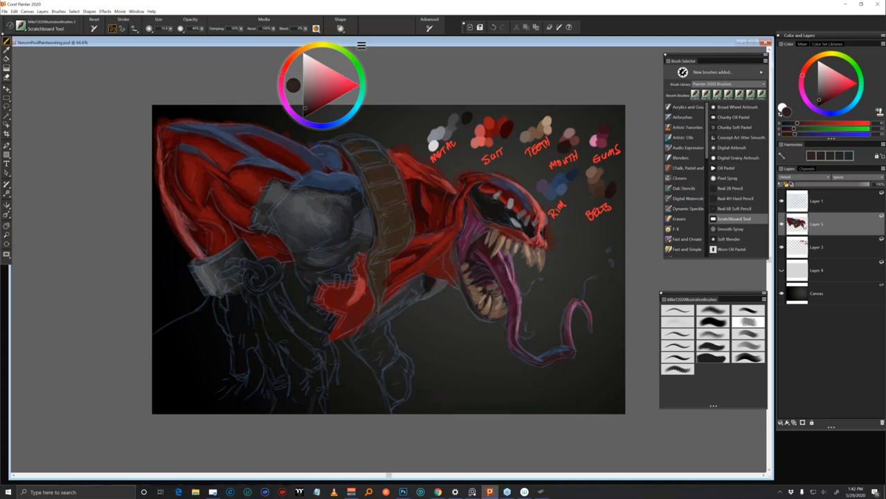
left_click(493, 304, "alt")
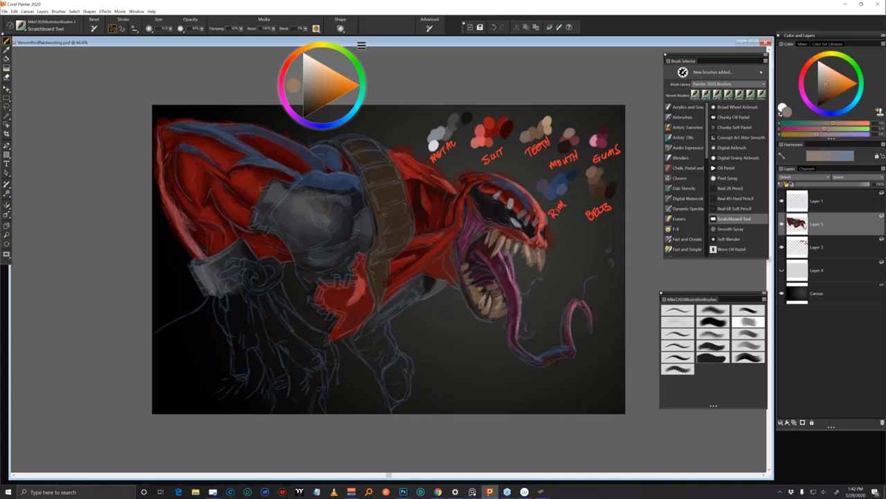
left_click_drag(491, 290, 488, 299)
left_click(488, 300, "alt")
left_click(486, 299, "alt")
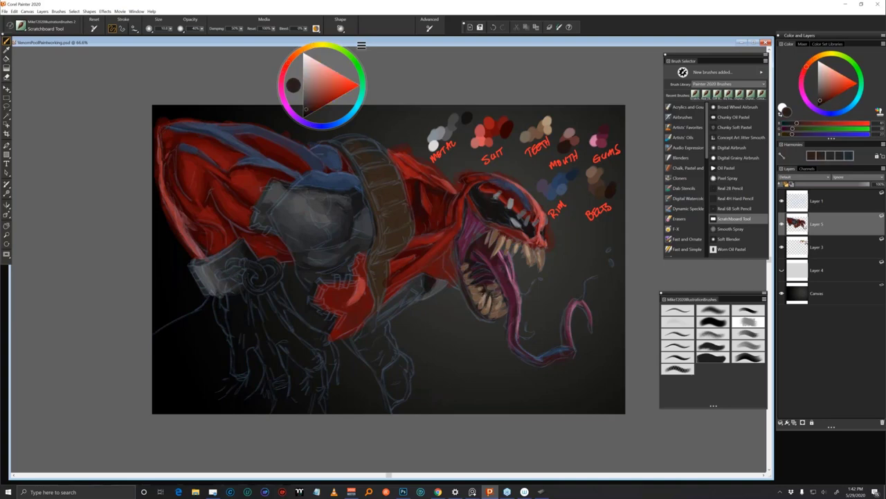
Shade the rear lower teeth with sampled dark maroon and restore their light areas with brown and tan
left_click(488, 292, "alt")
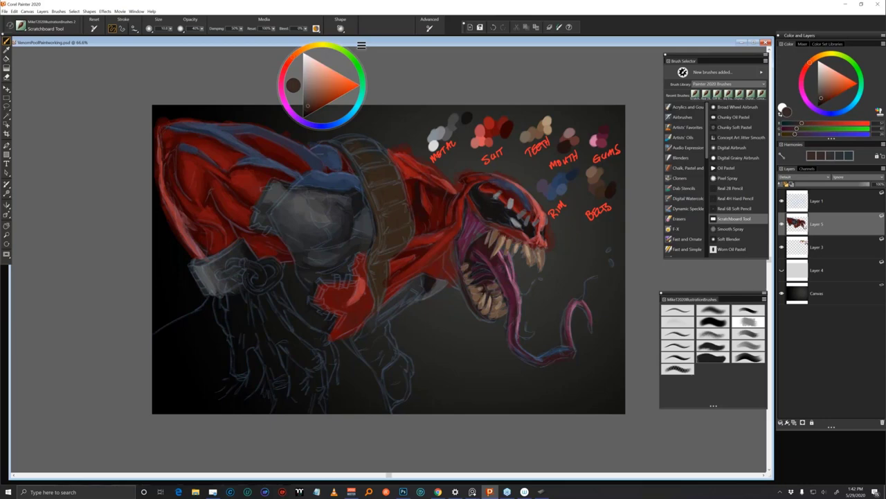
left_click(488, 286, "alt")
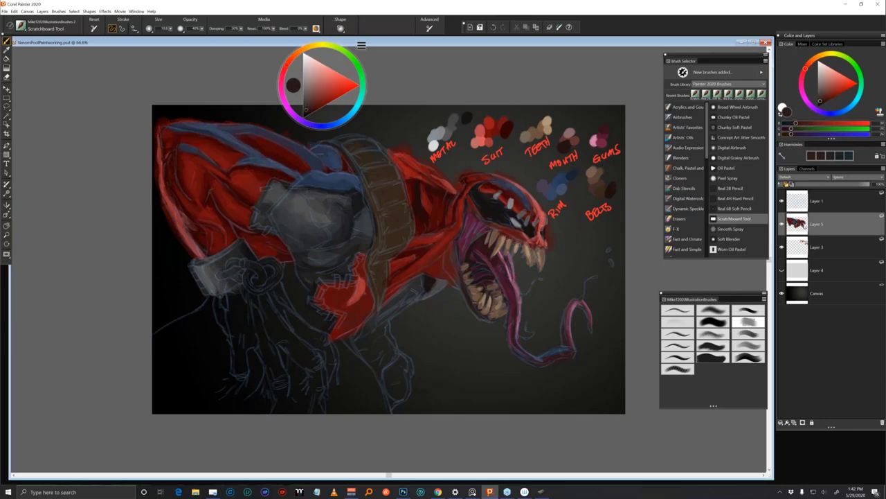
left_click_drag(474, 293, 481, 296)
left_click(481, 298, "alt")
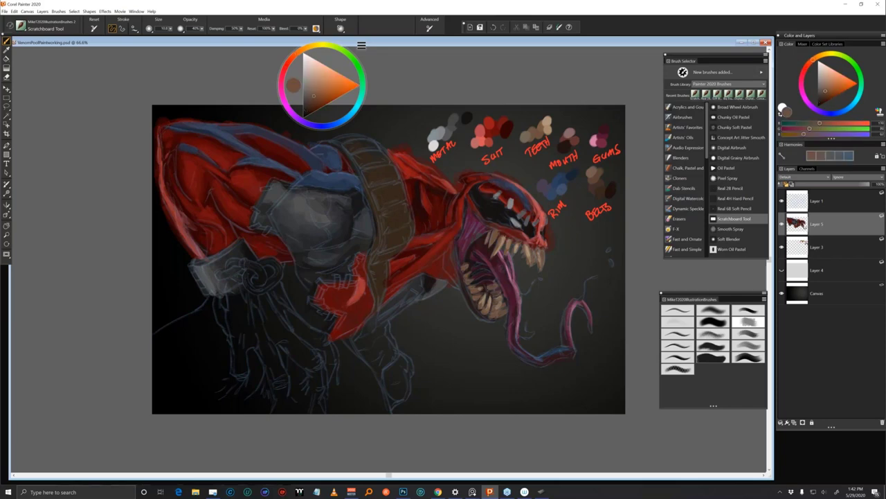
left_click(487, 297, "alt")
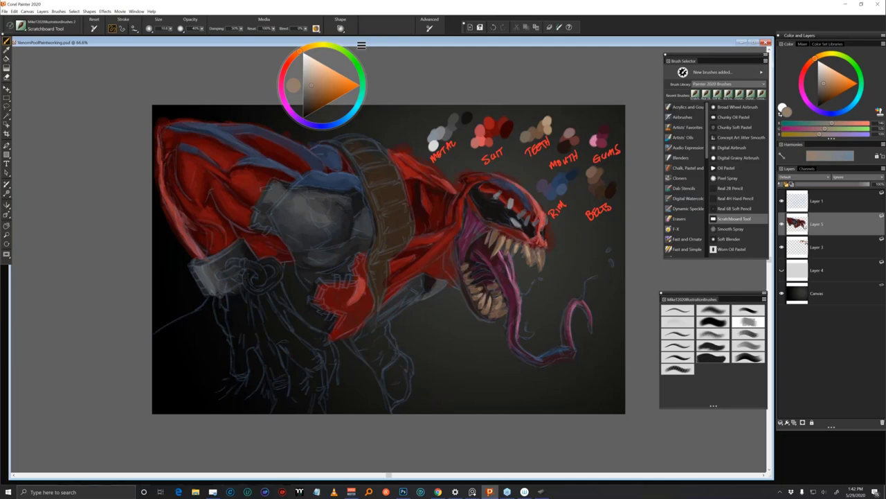
Sharpen the lower teeth's tips against the mouth interior with sampled dark purple, tan and mid brown
left_click(487, 285, "alt")
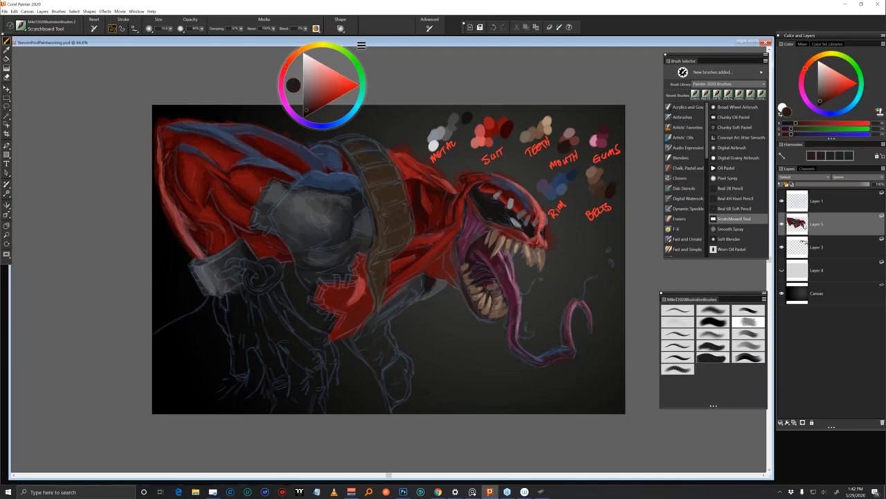
left_click(482, 278, "alt")
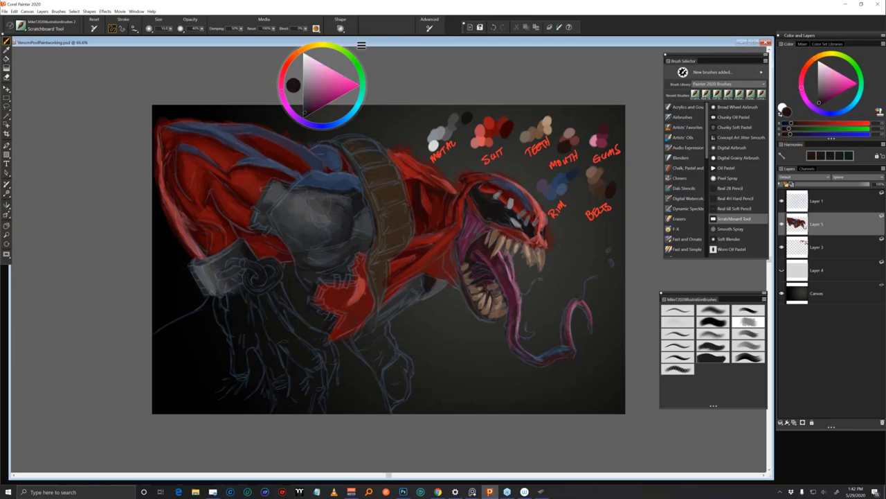
left_click(489, 299, "alt")
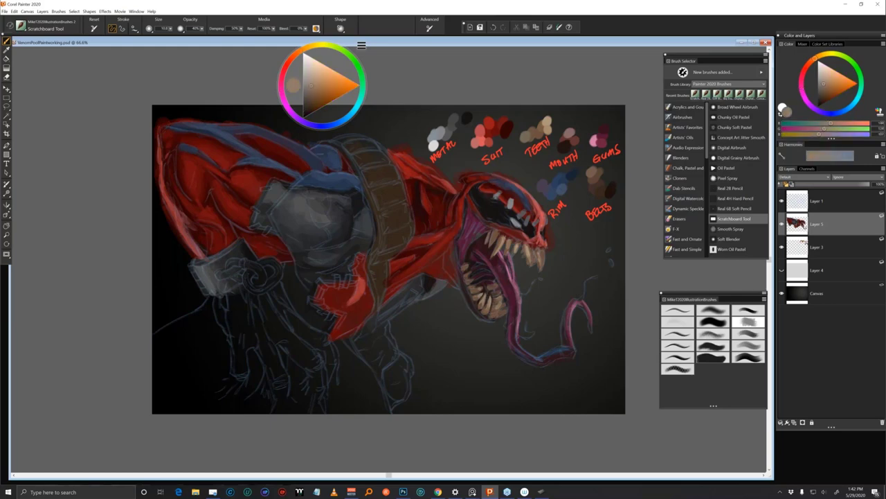
left_click(489, 291, "alt")
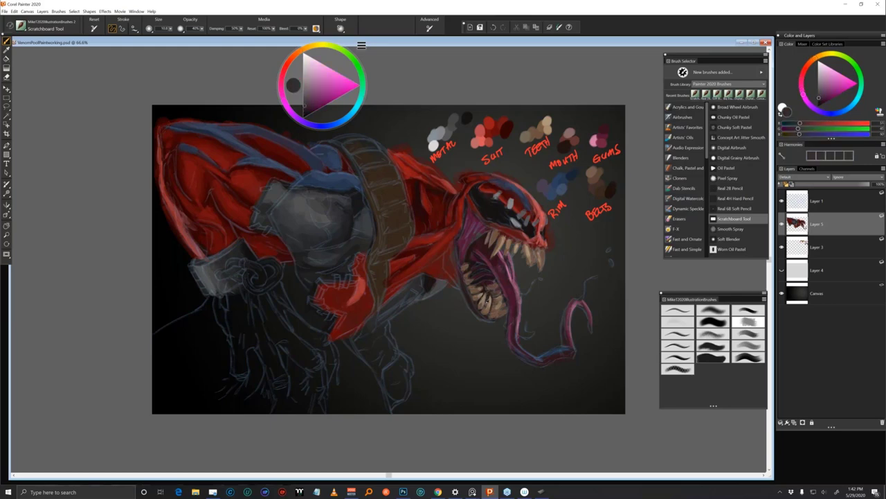
left_click(488, 303, "alt")
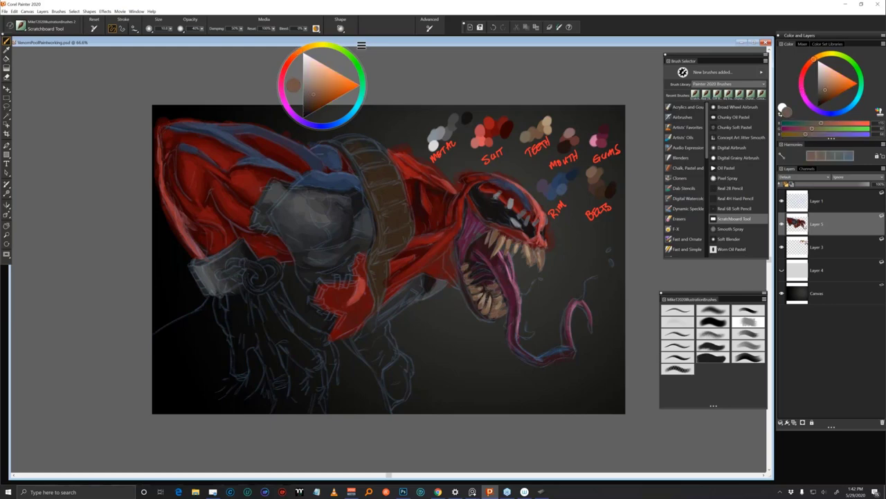
left_click(495, 295, "alt")
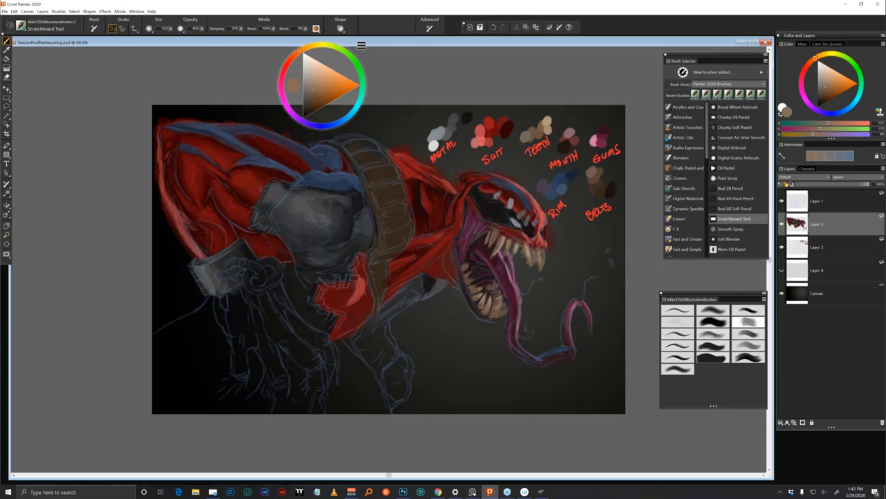
Refine the rear lower teeth at the mouth corner with sampled brown and near-black tones
left_click_drag(471, 255, 475, 250)
left_click(477, 256, "alt")
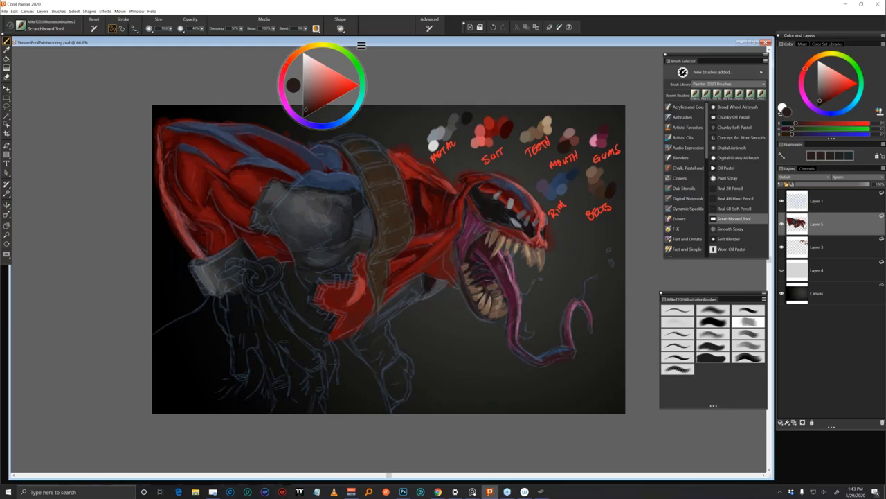
left_click(470, 273, "alt")
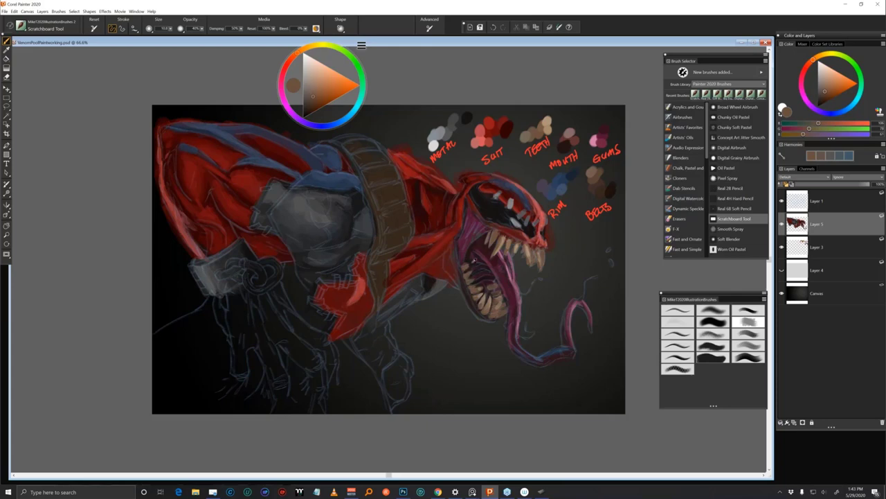
left_click(474, 261, "alt")
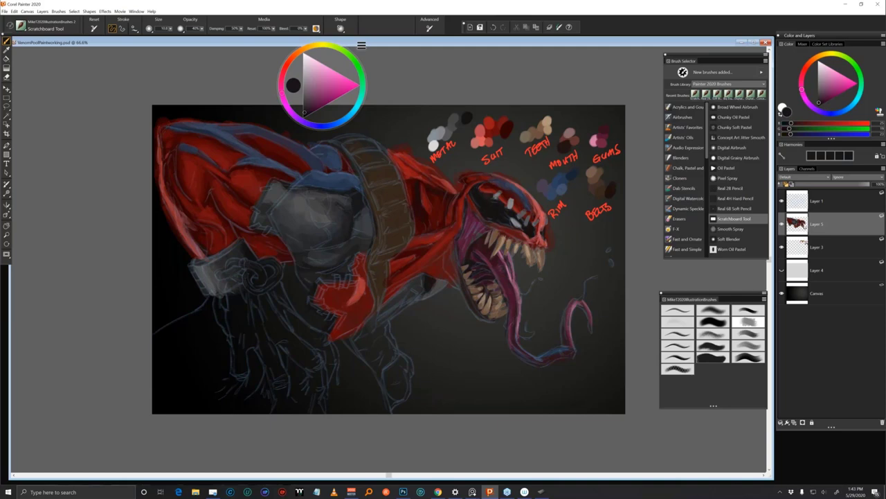
Define the middle lower teeth against the mouth interior, alternating sampled near-black, tan and dark maroon
left_click(484, 285, "alt")
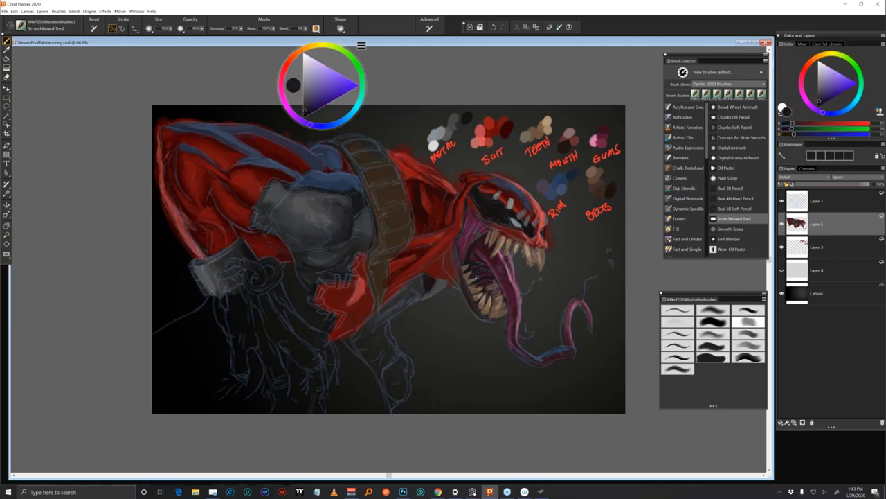
left_click(476, 279, "alt")
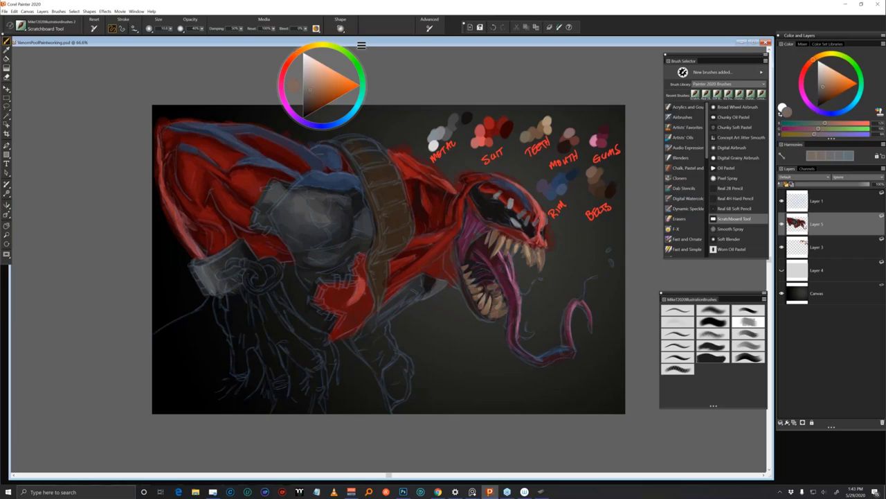
left_click(486, 280, "alt")
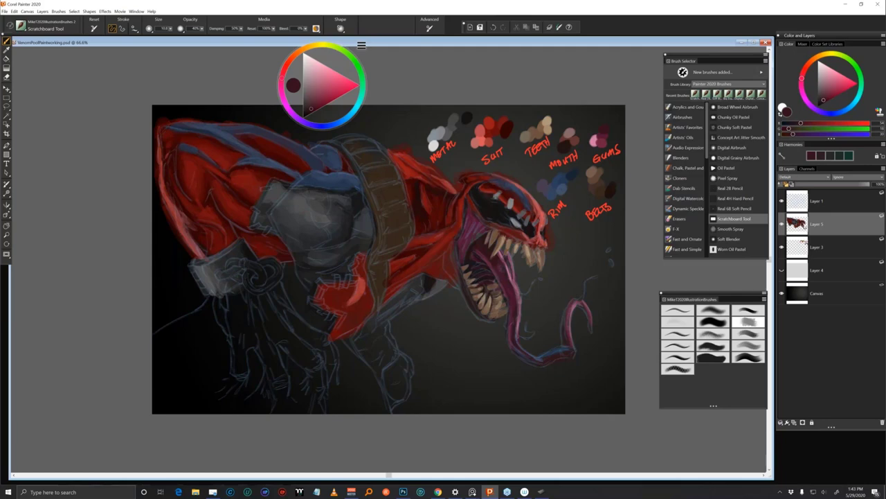
left_click(483, 283, "alt")
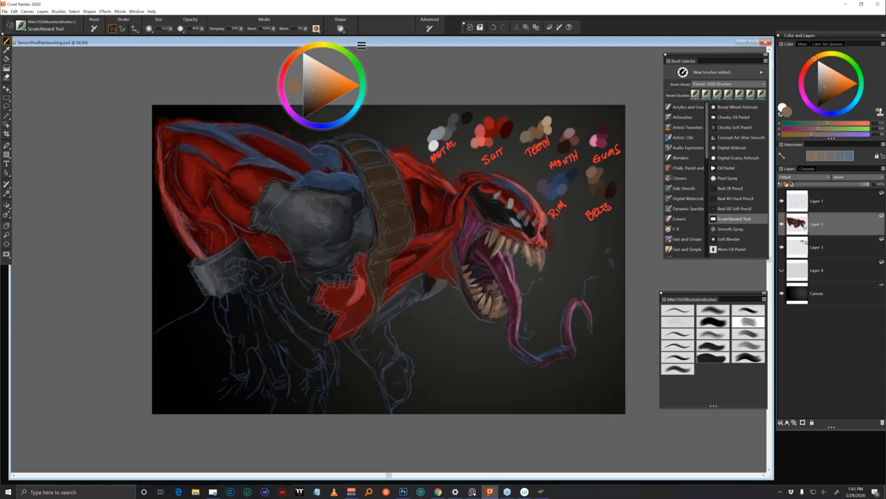
left_click(486, 283, "alt")
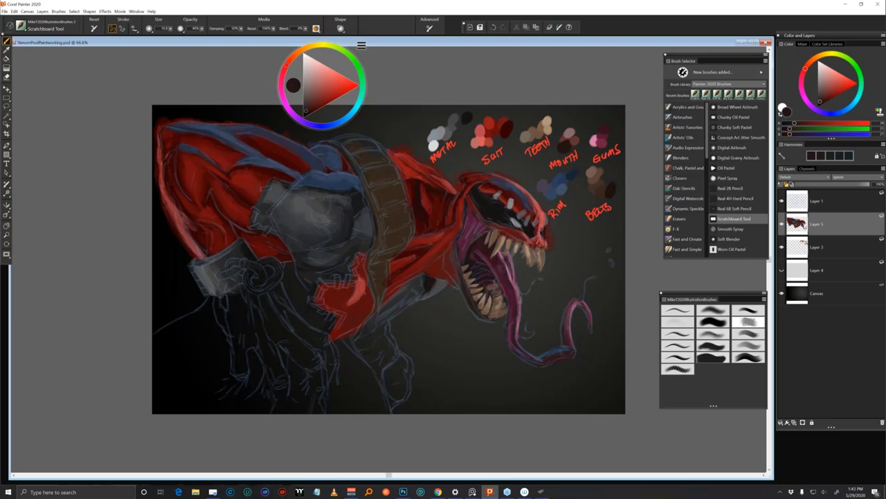
Paint the lower jaw's outer edge beneath the teeth with sampled suit red
left_click(447, 237, "alt")
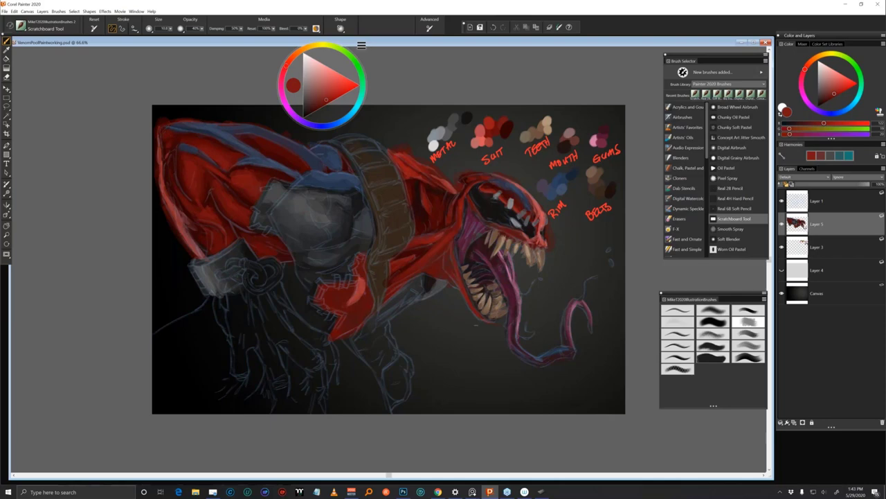
left_click_drag(459, 339, 463, 336)
Reposition the floating colour wheel in the empty canvas area below the jaw and tongue
key("ctrl+alt+1")
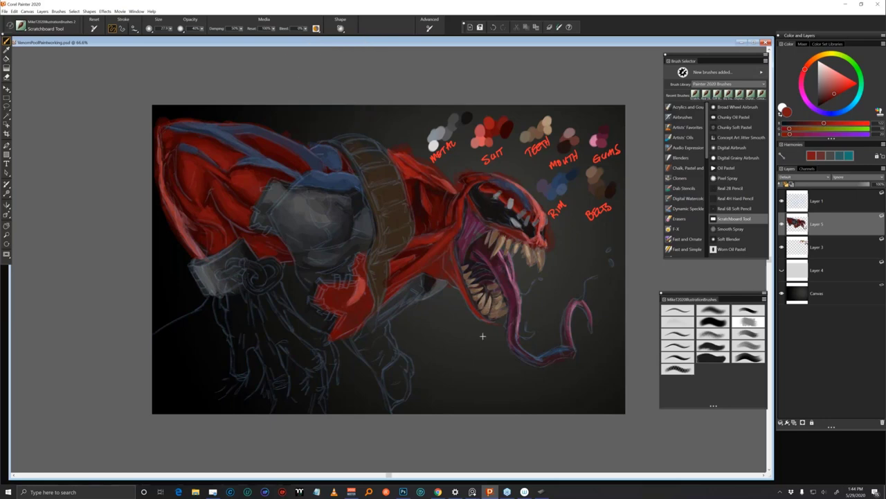
key("ctrl+alt+1")
left_click_drag(523, 291, 425, 64)
key("ctrl+alt+1")
key("ctrl+alt+1")
left_click_drag(460, 282, 507, 363)
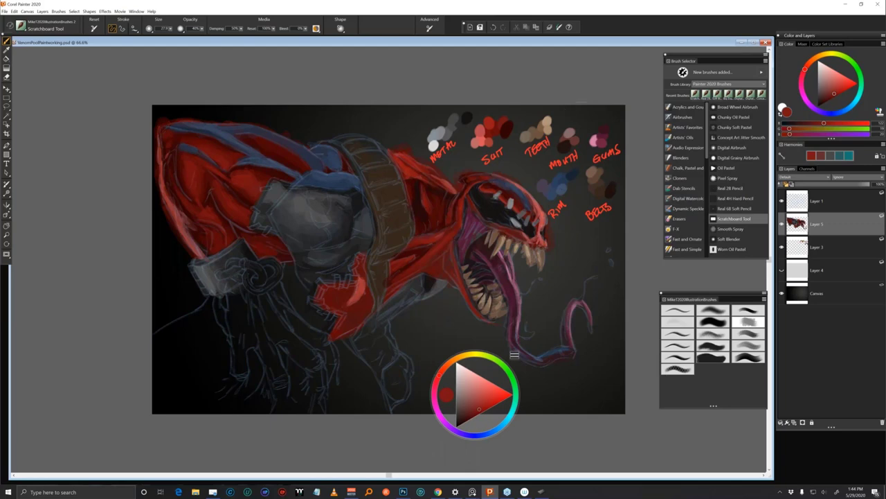
Highlight the teeth with near-white from the metal swatches and sampled tan, and shade the throat behind the jaw with sampled dark red
left_click(434, 146, "alt")
left_click_drag(490, 298, 493, 303)
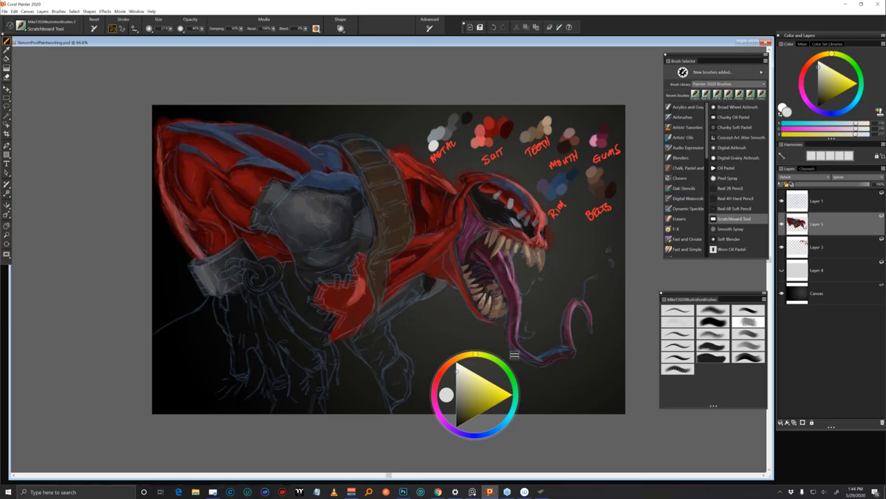
left_click_drag(509, 239, 529, 254)
left_click(528, 248, "alt")
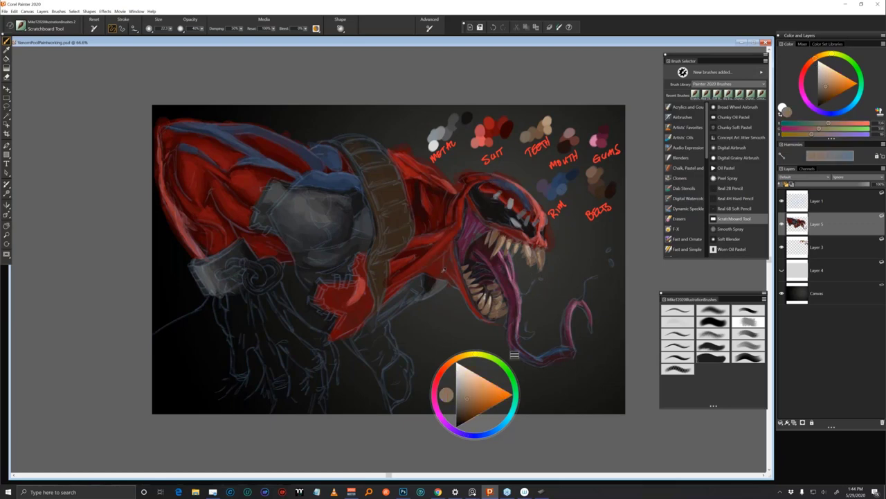
left_click(444, 269, "alt")
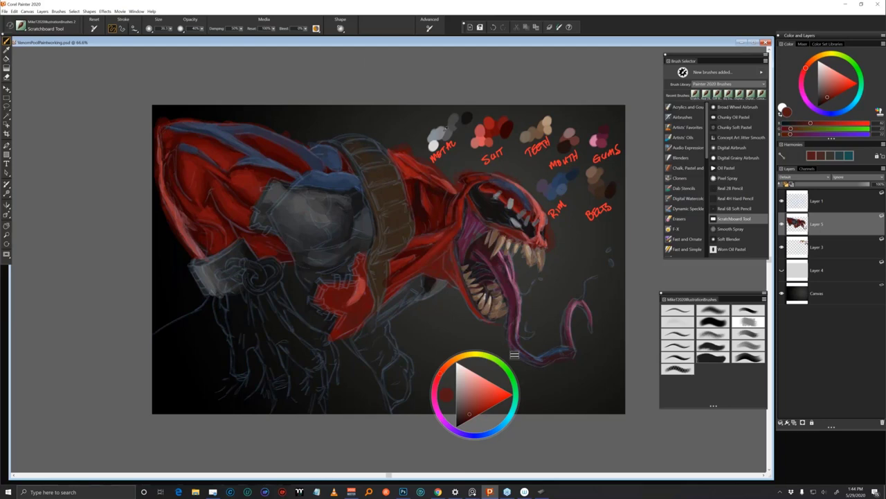
Paint short grey spikes around the red shape below the shoulder armour, using mid and dark grey metal swatches at brush size 15
left_click(440, 132, "alt")
mouse_move(364, 297)
left_mouse_down()
mouse_move(346, 273)
mouse_move(349, 288)
mouse_move(339, 285)
left_mouse_up()
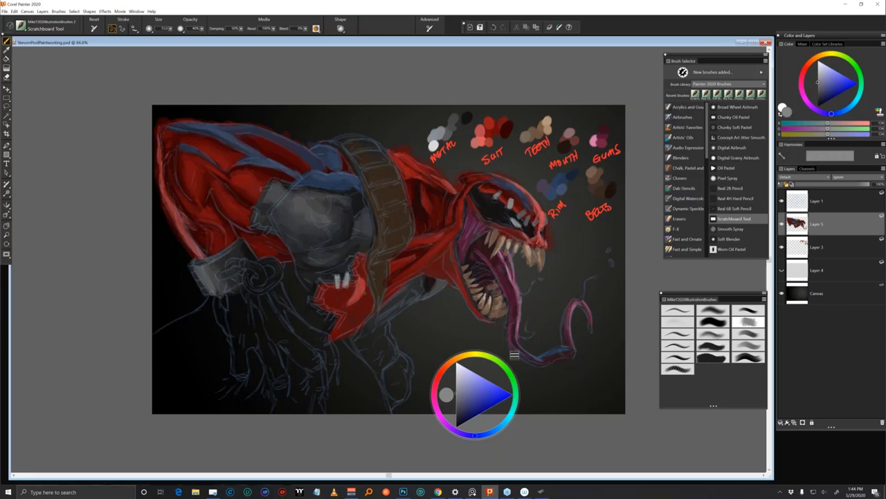
left_click(452, 123, "alt")
mouse_move(320, 280)
left_mouse_down()
mouse_move(310, 302)
mouse_move(326, 319)
left_mouse_up()
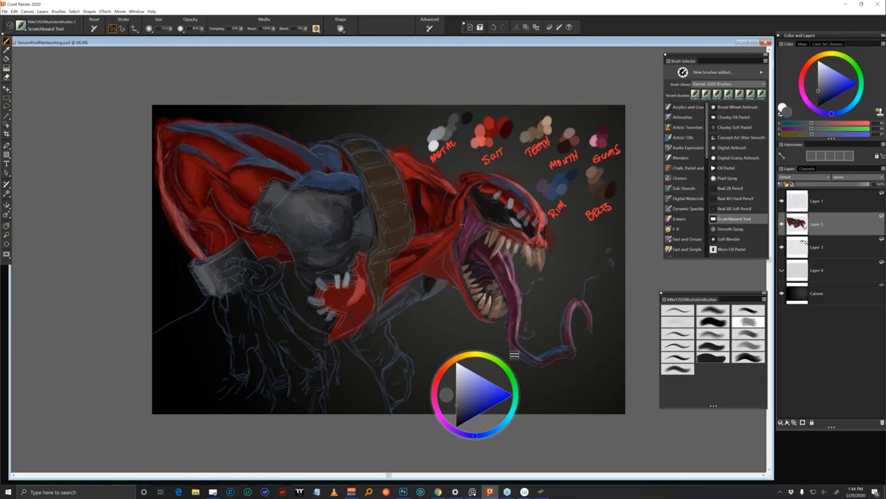
Shade and clean up the grey spikes on the red shape with sampled near-black and mid grey
left_click(358, 203, "alt")
mouse_move(328, 308)
left_mouse_down()
mouse_move(320, 313)
mouse_move(311, 304)
mouse_move(325, 320)
left_mouse_up()
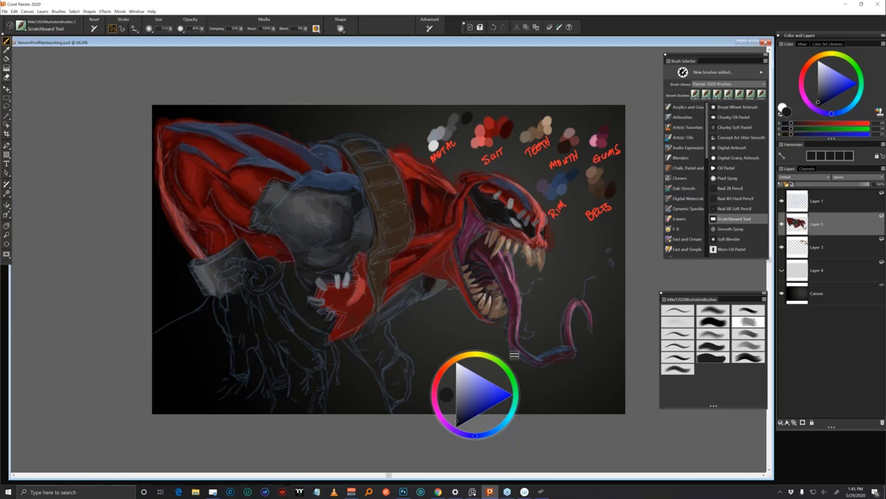
left_click(349, 280, "alt")
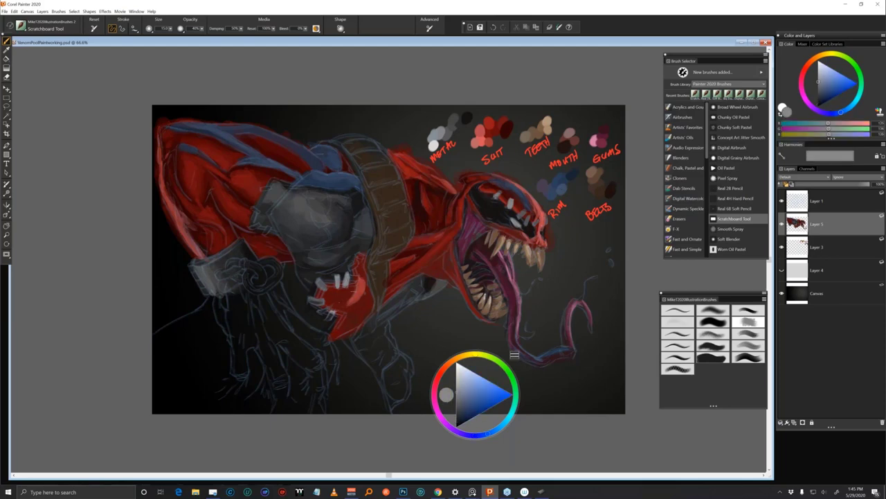
left_click(328, 319, "alt")
left_click(331, 316, "alt")
left_click_drag(331, 314, 329, 320)
Darken the area around the wrist chain with dark grey and block in the large hand and fingers with dark red at brush size 55
left_click(396, 277, "alt")
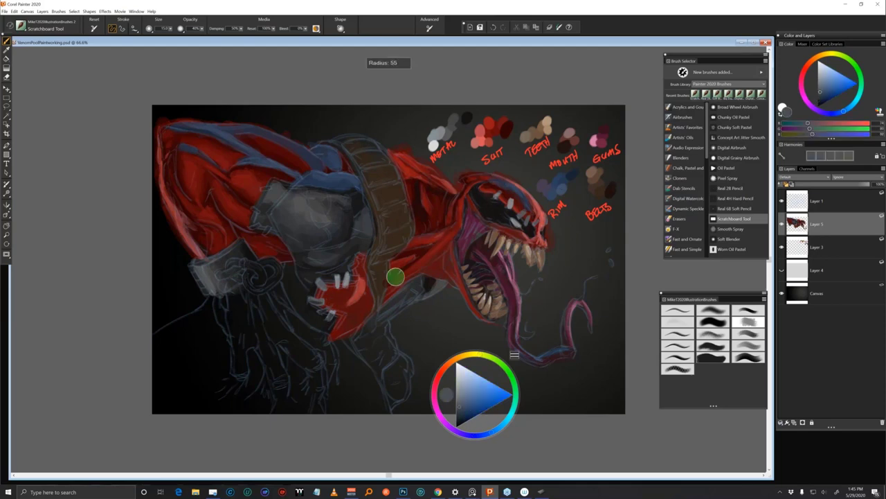
left_click(274, 248, "alt")
mouse_move(245, 306)
left_mouse_down()
mouse_move(281, 390)
mouse_move(309, 370)
left_mouse_up()
left_click_drag(285, 324, 320, 376)
left_click_drag(270, 294, 329, 353)
mouse_move(303, 317)
left_mouse_down()
mouse_move(277, 284)
mouse_move(223, 298)
mouse_move(241, 384)
left_mouse_up()
left_click_drag(239, 315, 246, 378)
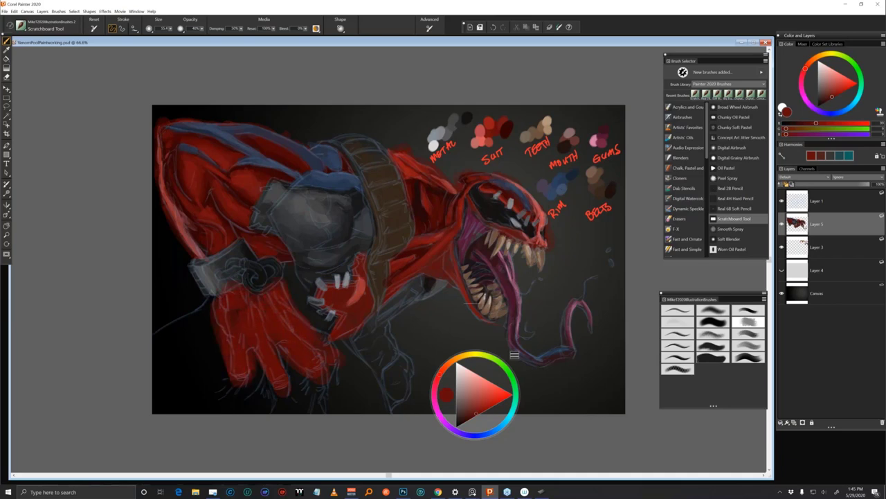
Block in the thigh behind the large hand with sampled darker red down to the canvas's lower edge
left_click_drag(343, 347, 356, 390)
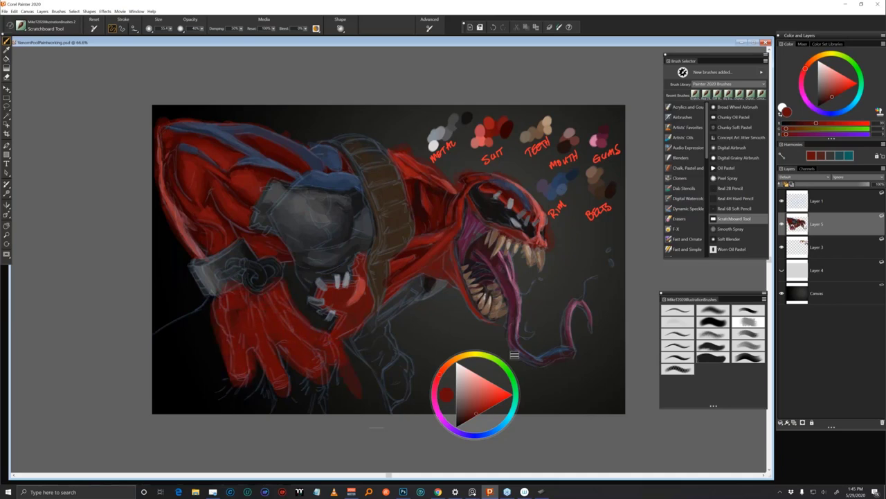
left_click(355, 376, "alt")
left_click_drag(350, 349, 366, 407)
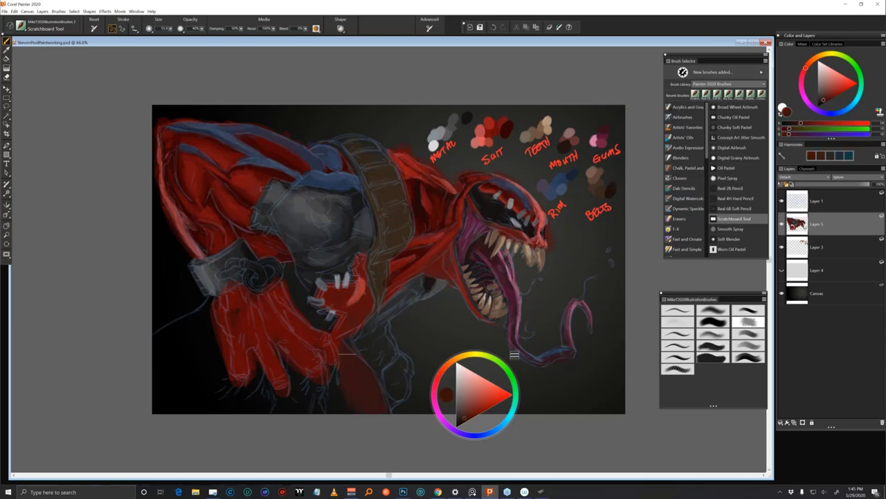
mouse_move(347, 354)
left_mouse_down()
mouse_move(331, 406)
mouse_move(308, 390)
left_mouse_up()
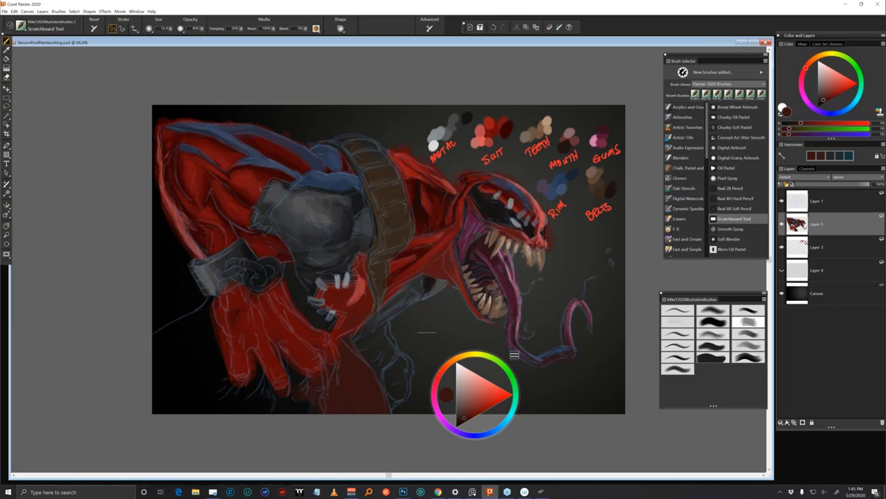
Refine the large hand's thumb side and fingers with several sampled dark reds
left_click(313, 359, "alt")
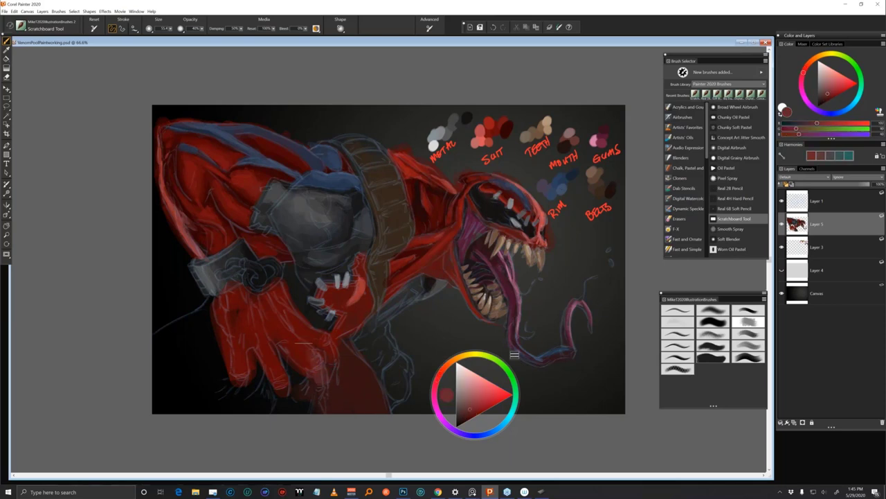
left_click(309, 348, "alt")
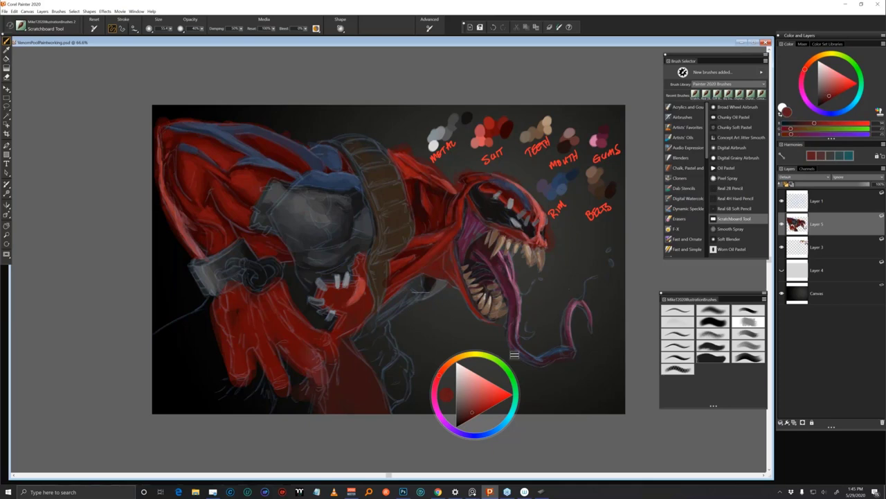
left_click(290, 335, "alt")
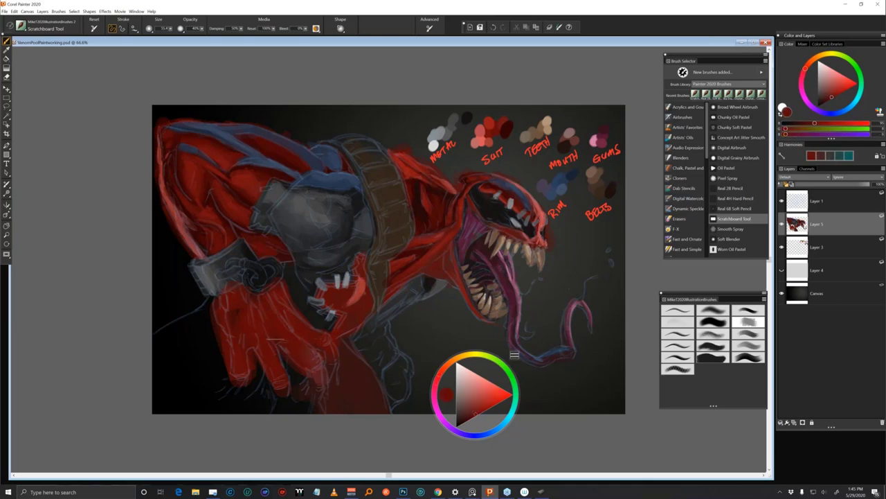
Fill the leg area beneath the large hand's fingertips with sampled red down to the canvas's lower edge
mouse_move(299, 386)
left_mouse_down()
mouse_move(293, 373)
mouse_move(301, 404)
mouse_move(330, 403)
left_mouse_up()
left_click(313, 386, "alt")
left_click(314, 386, "alt")
left_click(306, 382, "alt")
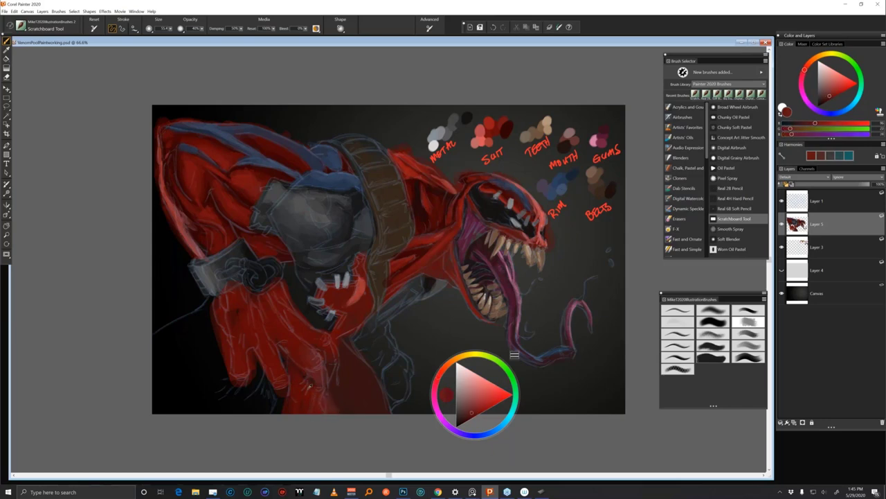
mouse_move(267, 381)
left_mouse_down()
mouse_move(276, 412)
mouse_move(265, 378)
mouse_move(243, 409)
mouse_move(231, 407)
mouse_move(255, 410)
left_mouse_up()
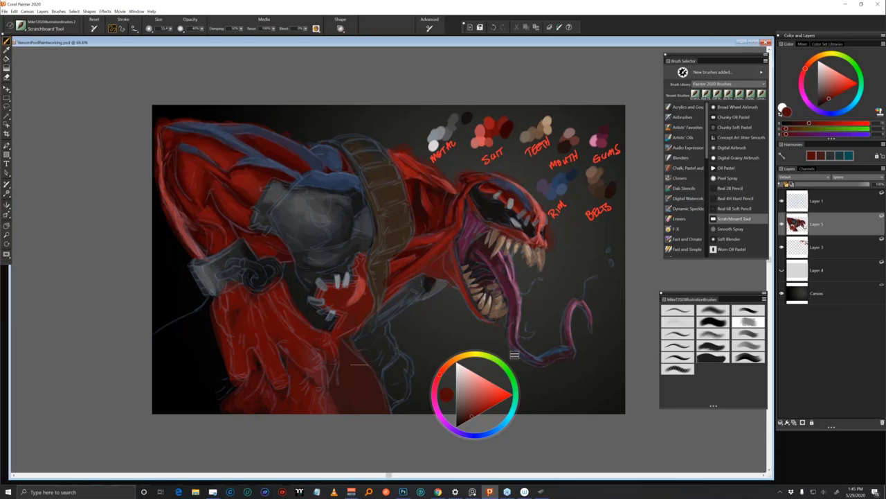
Extend the leg's dark red mass past the hand to the canvas's left edge and round its upper contour
left_click(333, 398, "alt")
left_click(241, 403, "alt")
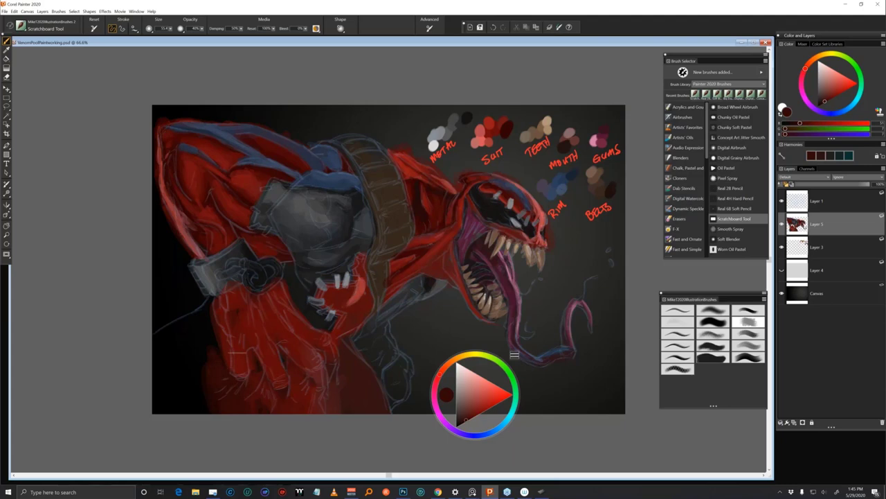
left_click(310, 385, "alt")
mouse_move(189, 368)
left_mouse_down()
mouse_move(178, 411)
mouse_move(197, 385)
mouse_move(221, 384)
left_mouse_up()
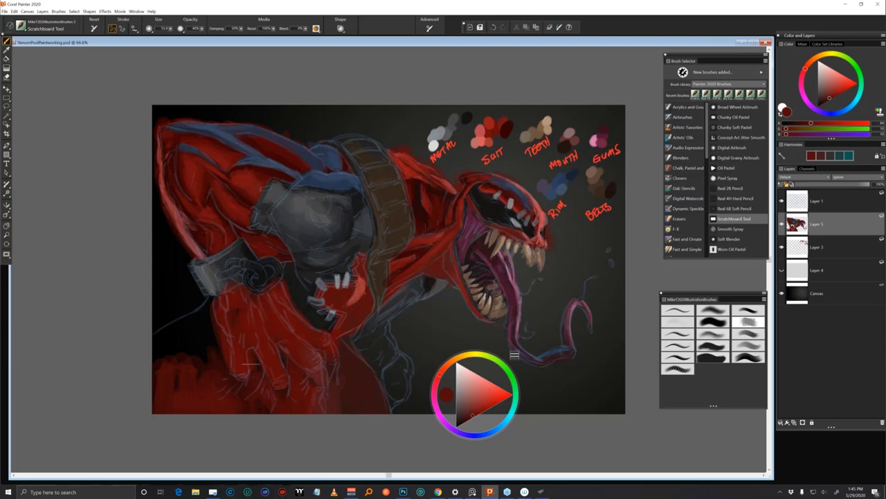
left_click(221, 365, "alt")
mouse_move(201, 332)
left_mouse_down()
mouse_move(157, 355)
mouse_move(199, 360)
mouse_move(155, 348)
left_mouse_up()
Extend the leg up to the wrist cuff and darken it beside the hand with sampled dark red at brush size 44
left_click(232, 379, "alt")
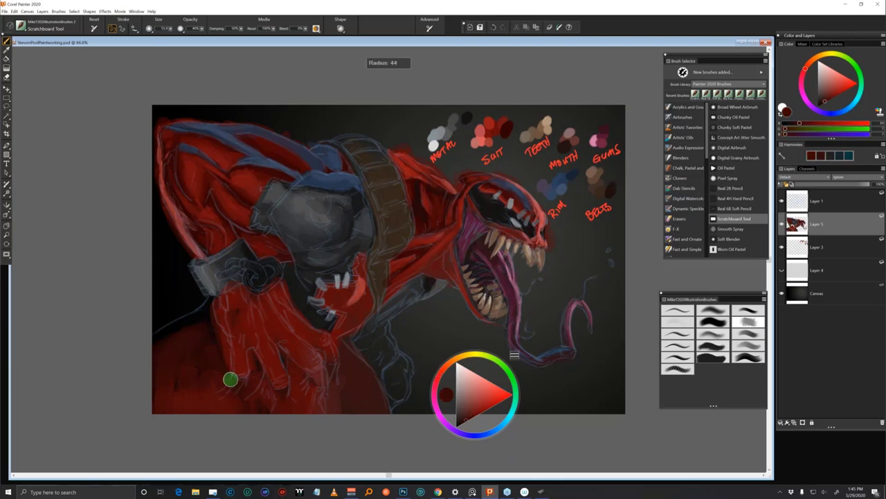
mouse_move(210, 294)
left_mouse_down()
mouse_move(193, 315)
mouse_move(207, 329)
mouse_move(167, 328)
mouse_move(180, 326)
left_mouse_up()
left_click(220, 358, "alt")
left_click_drag(225, 363, 225, 348)
left_click(209, 313, "alt")
left_click(204, 318, "alt")
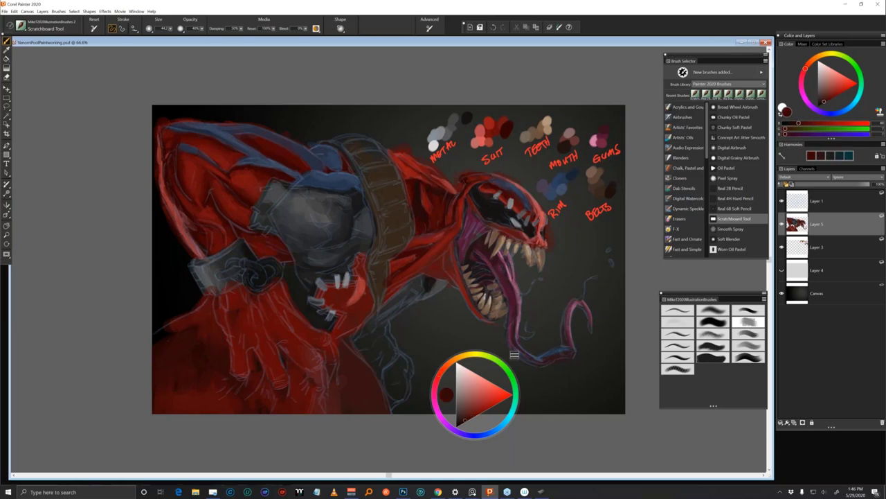
Blend the leg's shading around the large hand's fingers, alternating sampled dark and mid reds
left_click(201, 318, "alt")
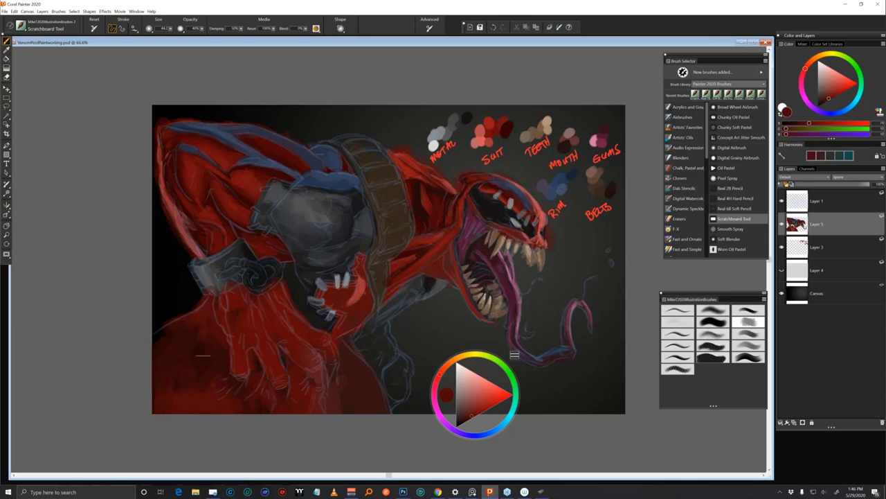
left_click(199, 348, "alt")
left_click(209, 383, "alt")
left_click(213, 369, "alt")
left_click(236, 357, "alt")
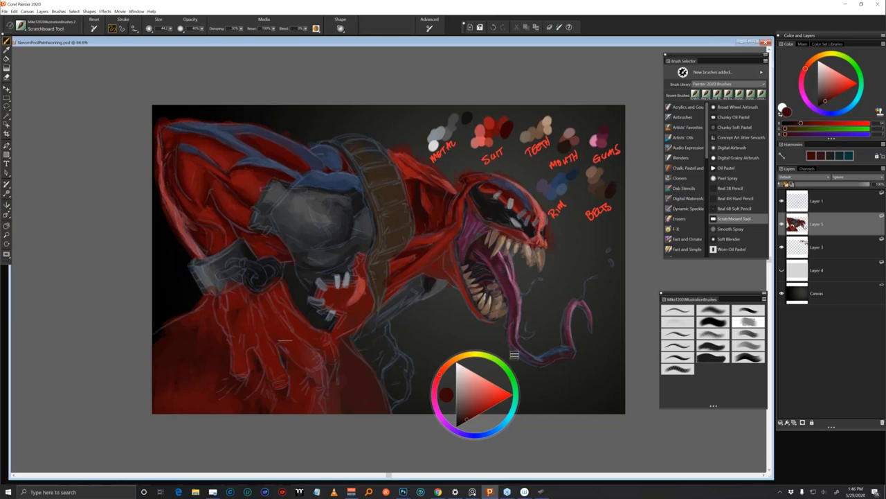
left_click(262, 362, "alt")
left_click(286, 403, "alt")
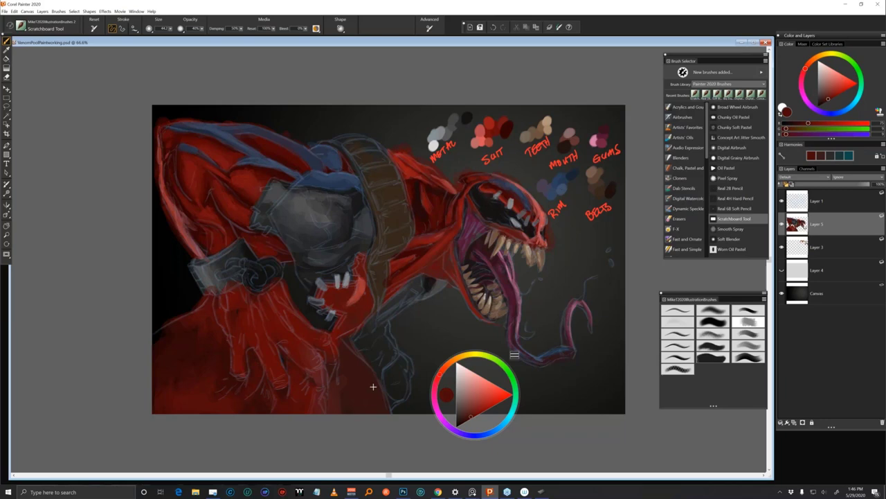
Deepen the shadows around the large hand's fingers with near-black and dark reds sampled from the painting
left_click(285, 355, "alt")
left_click(284, 356, "alt")
left_click(286, 355, "alt")
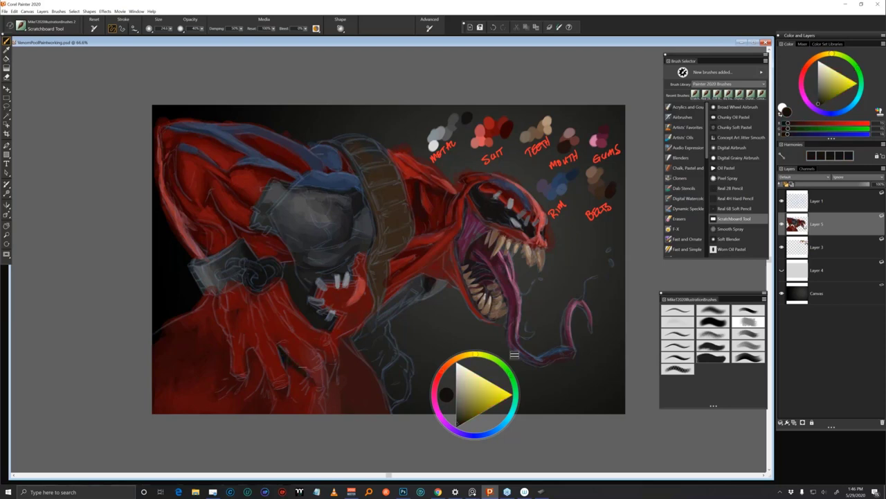
left_click(350, 370, "alt")
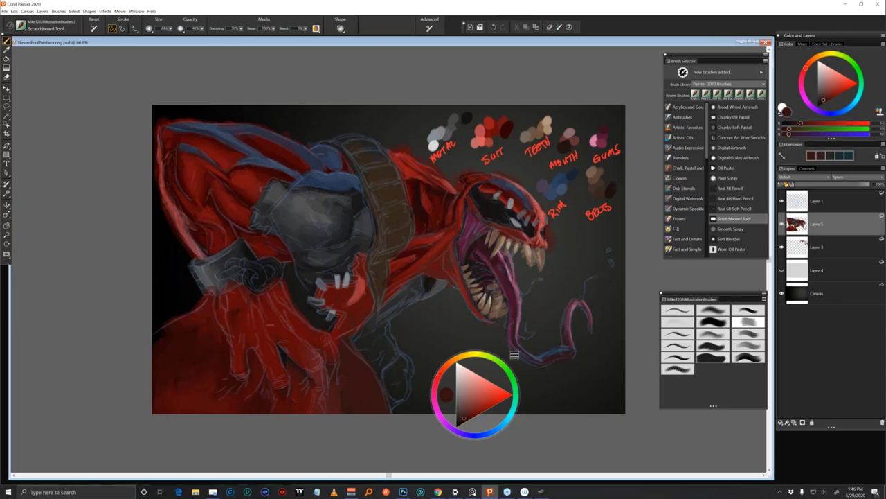
left_click(462, 419)
left_click(267, 309, "alt")
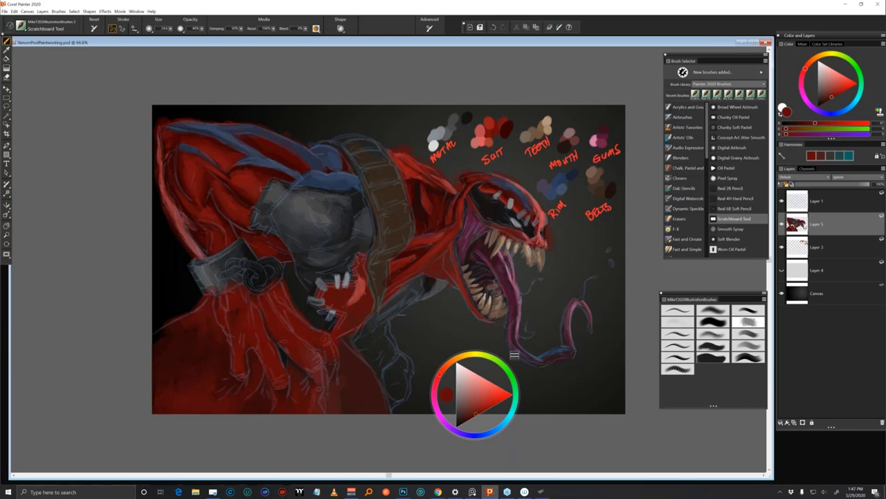
Paint near-black gaps along the large hand's outer fingers and soften them with sampled dark red
left_click(287, 351, "alt")
left_click_drag(324, 354, 295, 332)
left_click_drag(327, 361, 325, 393)
left_click(294, 365, "alt")
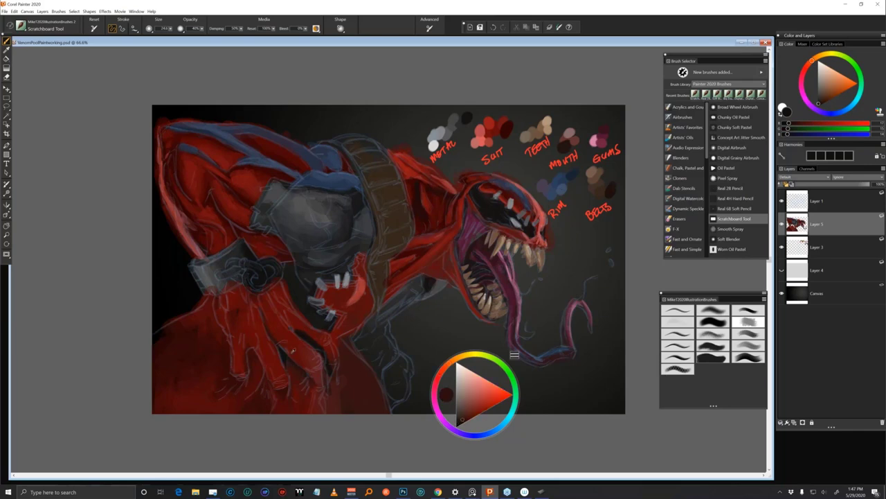
left_click(320, 335, "alt")
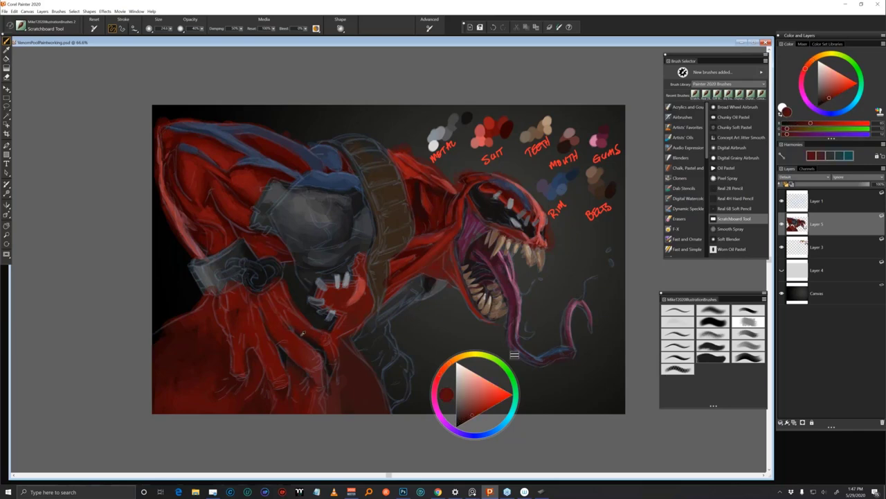
Refine the dark creases between the outer fingers and across the hand's back with sampled dark and mid reds
left_click(294, 310, "alt")
left_click(298, 328, "alt")
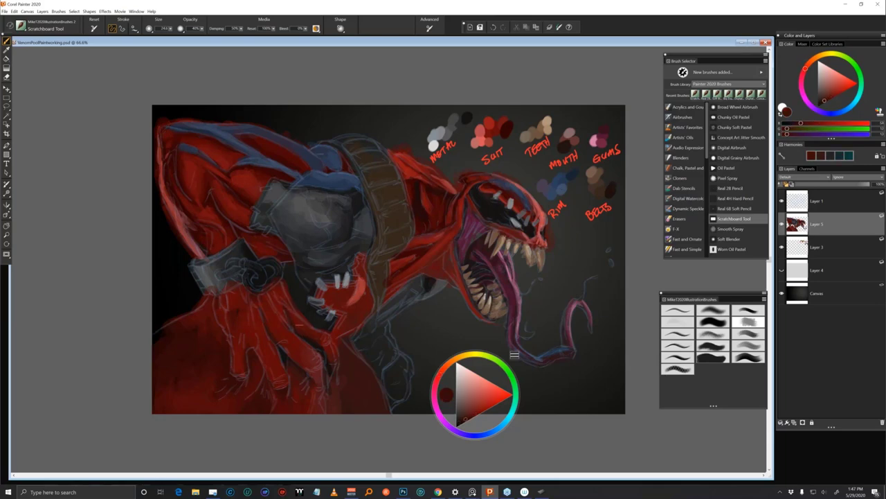
left_click(307, 336, "alt")
left_click(290, 319, "alt")
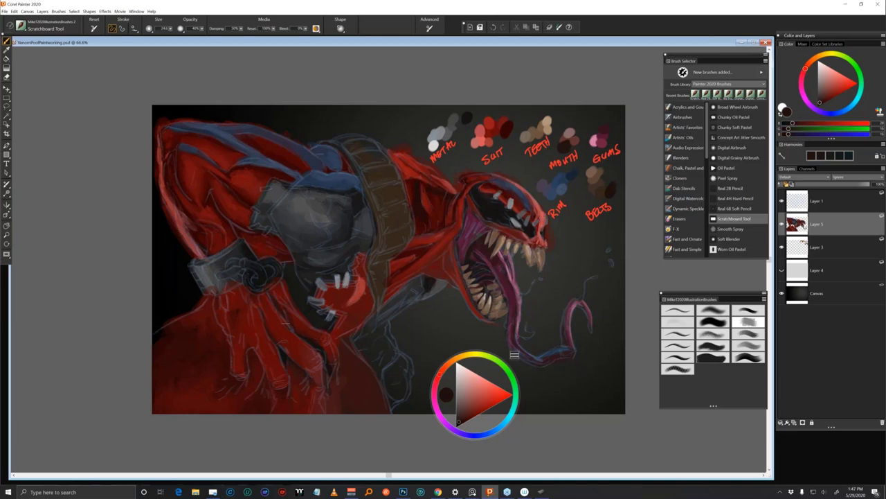
left_click(290, 330, "alt")
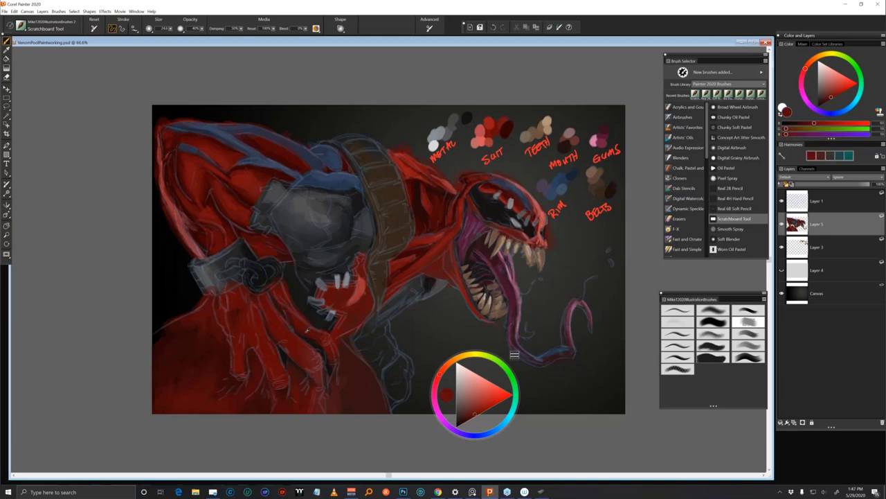
left_click(304, 329, "alt")
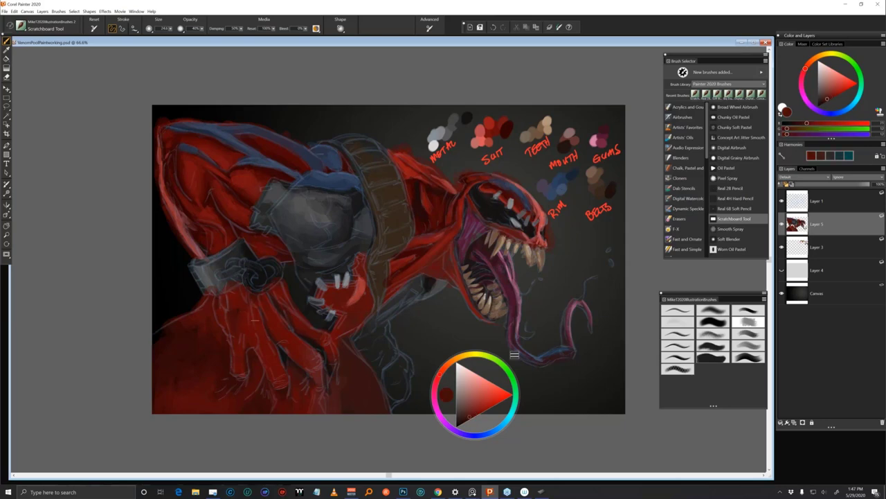
Shade the gap between the large hand's first two fingers with sampled reds
left_click(248, 355, "alt")
left_click(253, 337, "alt")
left_click(252, 339, "alt")
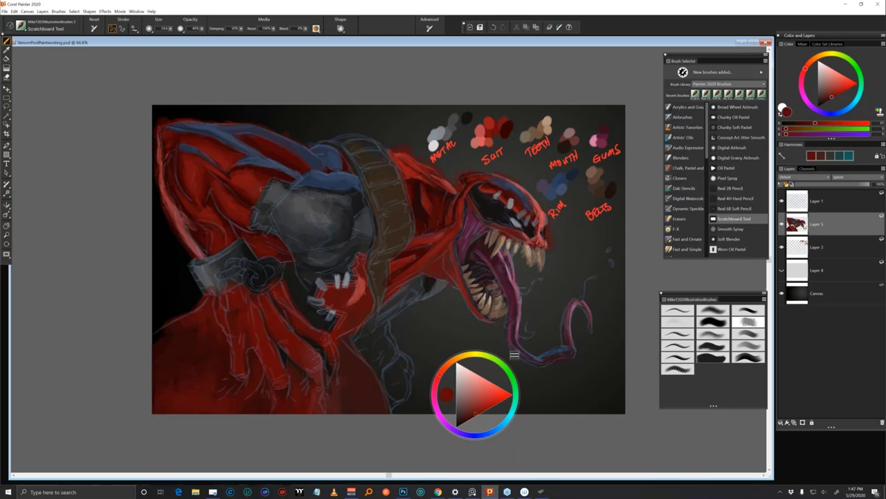
Paint a light red highlight from the Suit swatches along the first finger, from the wrist cuff toward the fingertip
left_click(480, 141, "alt")
mouse_move(216, 304)
left_mouse_down()
mouse_move(229, 339)
mouse_move(222, 313)
left_mouse_up()
left_click(217, 308, "alt")
left_click(226, 315, "alt")
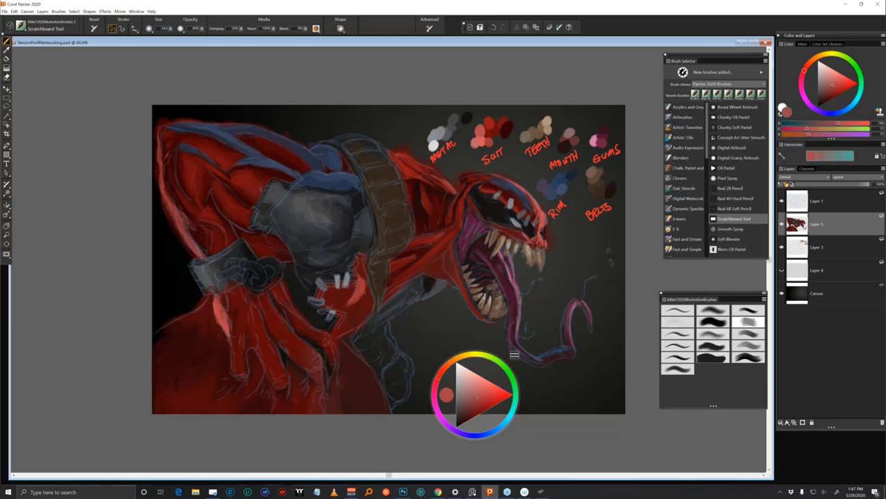
left_click(231, 323, "alt")
left_click_drag(231, 332, 232, 367)
left_click(230, 328, "alt")
left_click(232, 335, "alt")
left_click(232, 316, "alt")
mouse_move(227, 292)
left_mouse_down()
mouse_move(230, 309)
mouse_move(226, 295)
left_mouse_up()
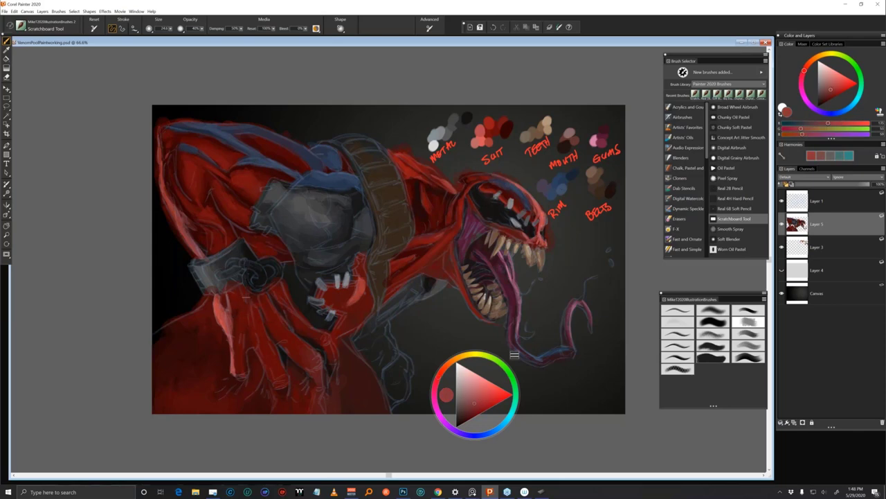
Refine and blend the first finger's highlight, alternating sampled light and dark reds along its edges
left_click(240, 313, "alt")
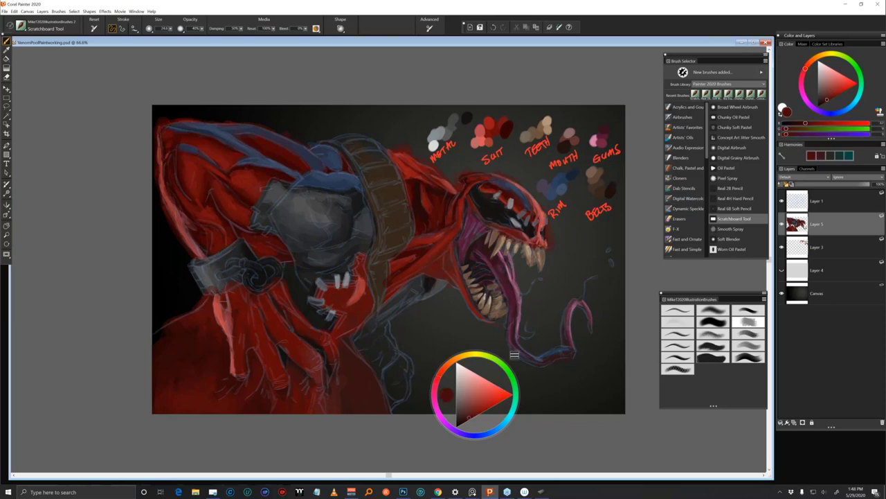
left_click_drag(224, 313, 226, 323)
left_click(225, 320, "alt")
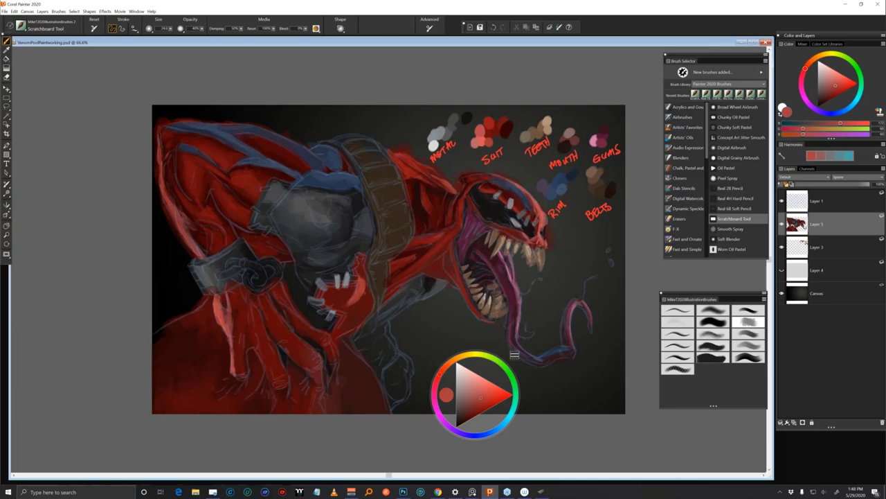
left_click(223, 308, "alt")
left_click(229, 284, "alt")
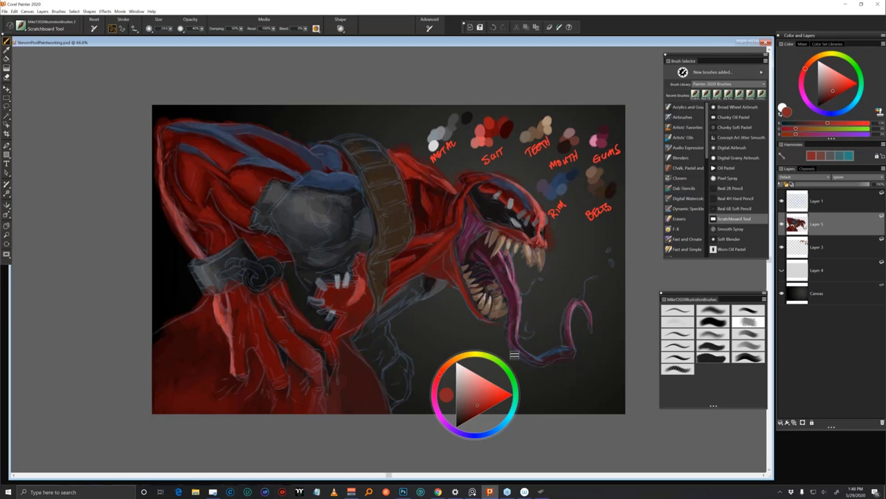
left_click(235, 313, "alt")
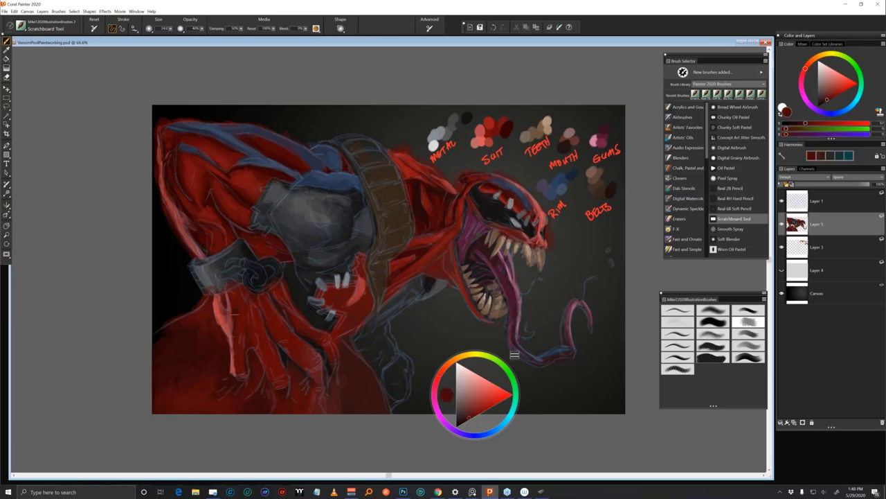
left_click_drag(230, 327, 232, 337)
left_click(241, 321, "alt")
left_click(237, 364, "alt")
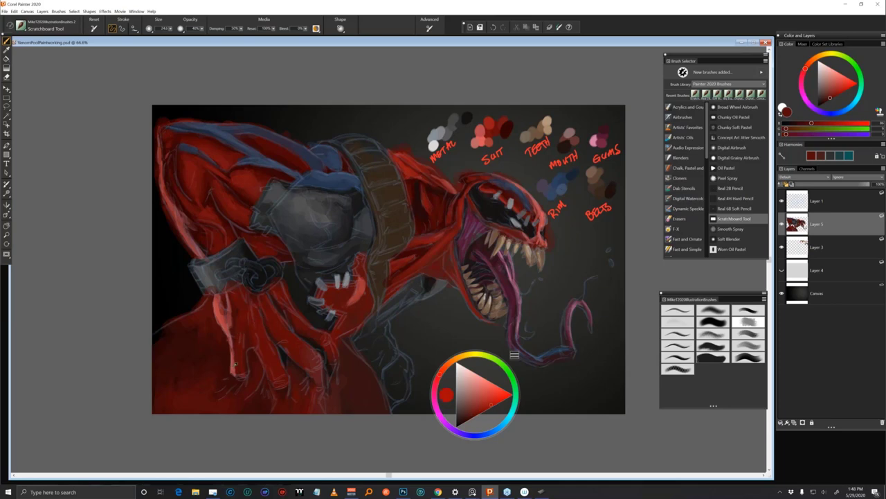
Model the first finger's tip with mid red sampled from the Suit swatches and the finger
left_click(243, 354, "alt")
left_click(492, 123, "alt")
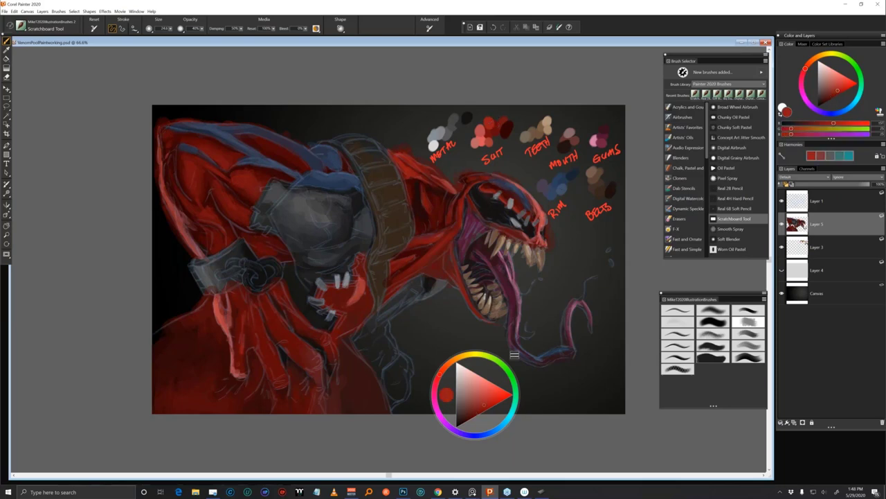
left_click_drag(242, 354, 242, 370)
left_click(242, 350, "alt")
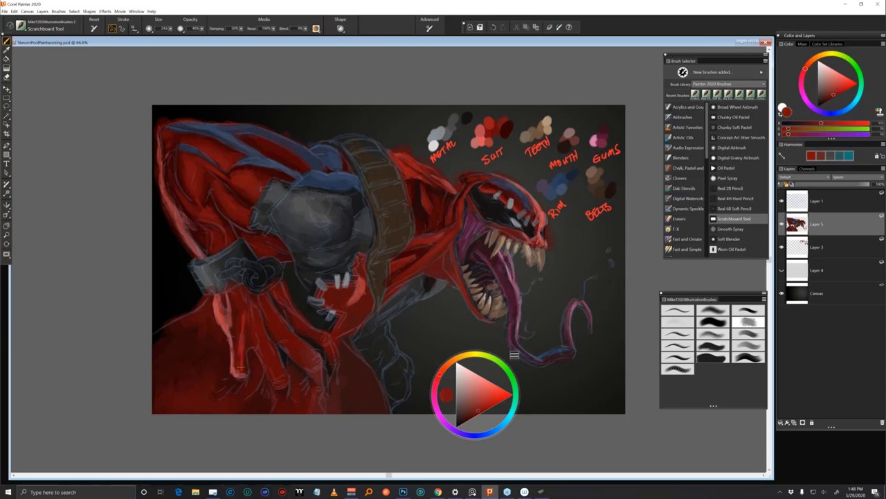
Blend the first finger's shaded side and knuckle with sampled mid and dark reds
left_click(243, 334, "alt")
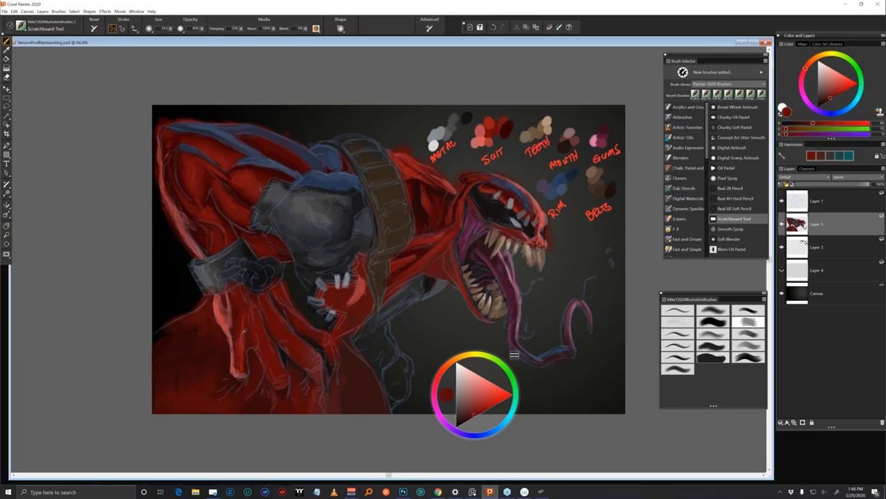
left_click(243, 331, "alt")
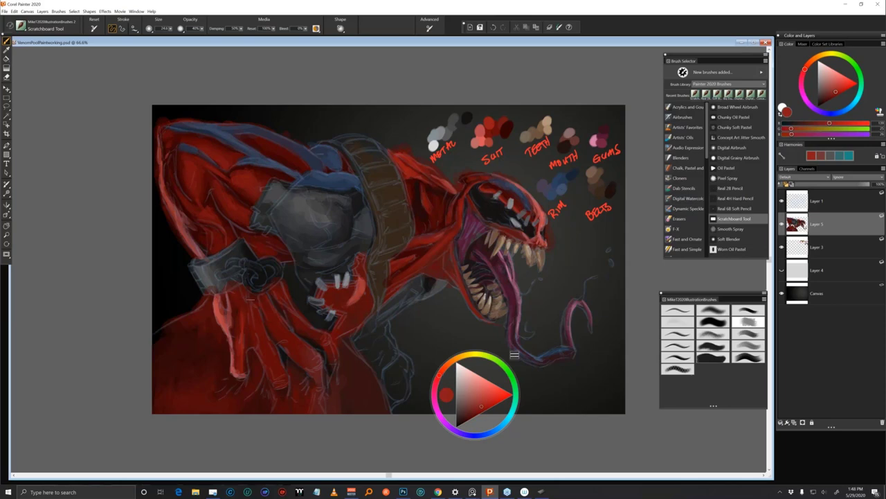
left_click(245, 316, "alt")
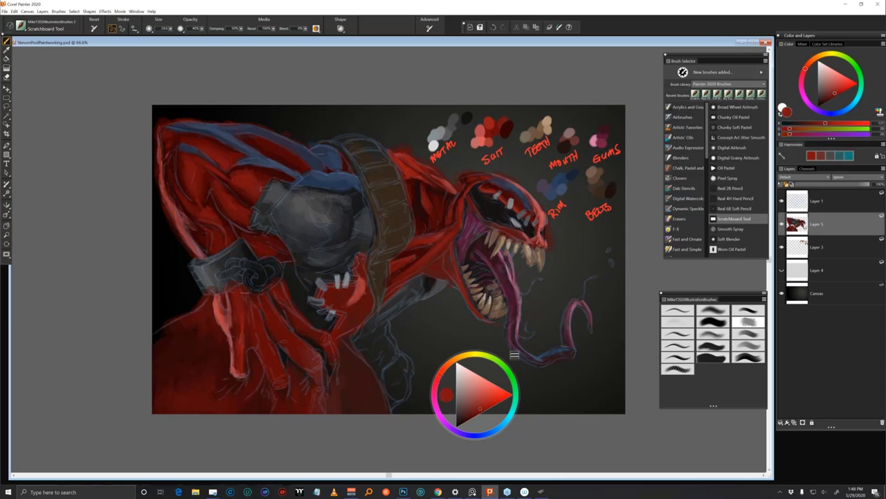
left_click(246, 314, "alt")
left_click(245, 337, "alt")
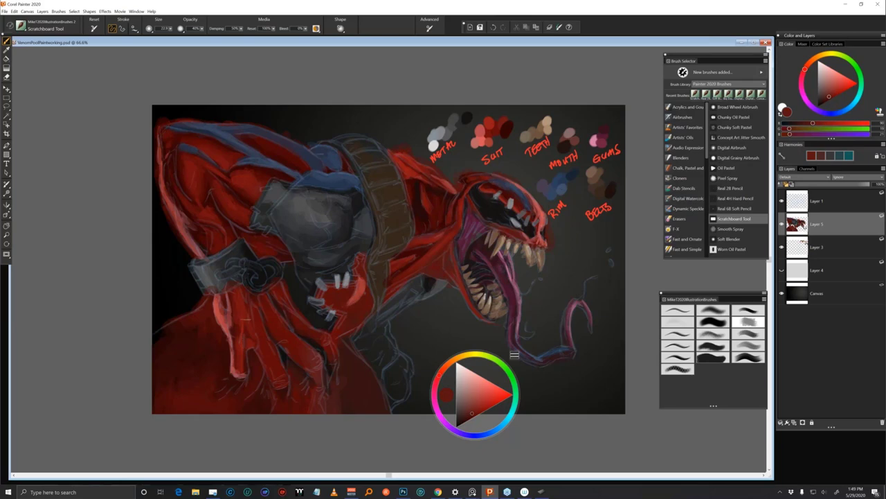
Sharpen the edges between the large hand's middle fingers with a smaller brush and sampled reds and near-black
left_click(262, 332, "alt")
left_click(259, 336, "alt")
left_click(252, 342, "alt")
left_click(252, 343, "alt")
left_click(289, 353, "alt")
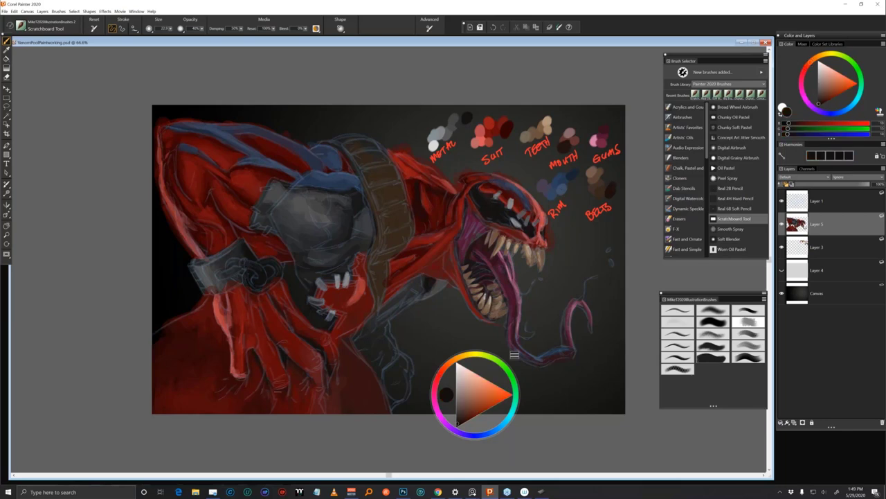
Darken the area between the first and second fingertips and blend it with sampled dark and mid reds
left_click(273, 385, "alt")
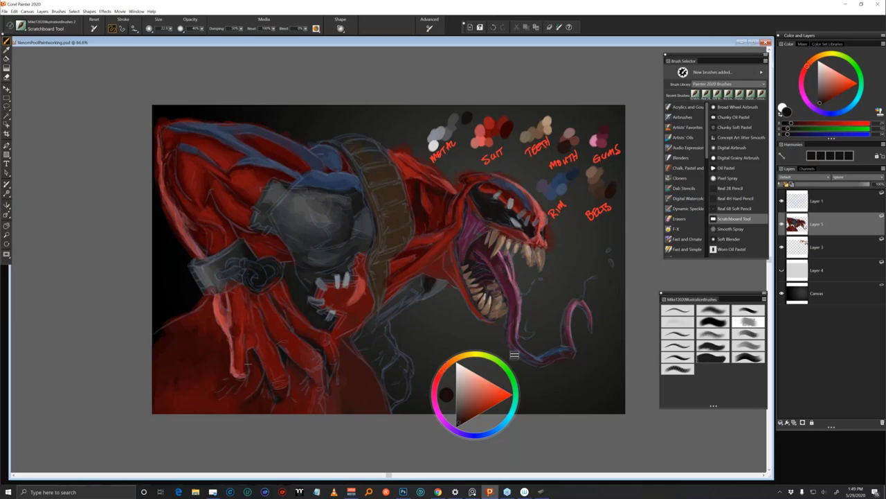
left_click(260, 369, "alt")
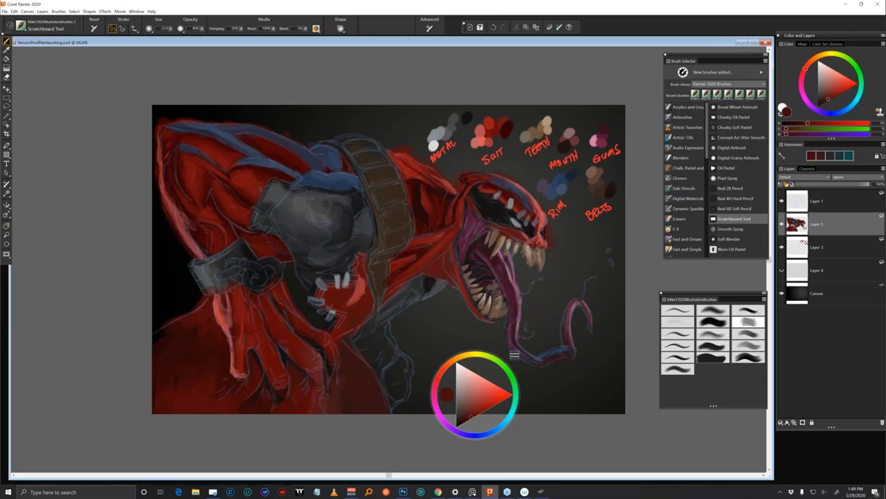
left_click(261, 363, "alt")
left_click(261, 367, "alt")
left_click(261, 363, "alt")
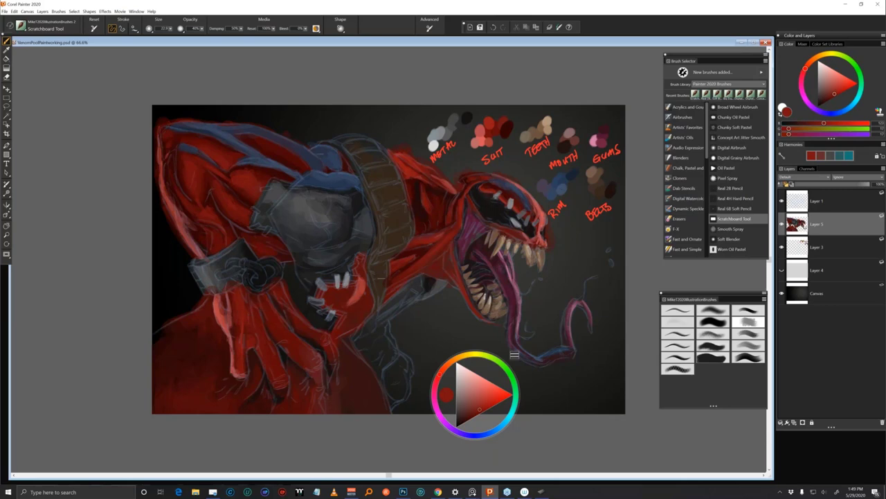
Add thin light red highlights from the Suit swatches along the third finger and the back of the hand
left_click(479, 142, "alt")
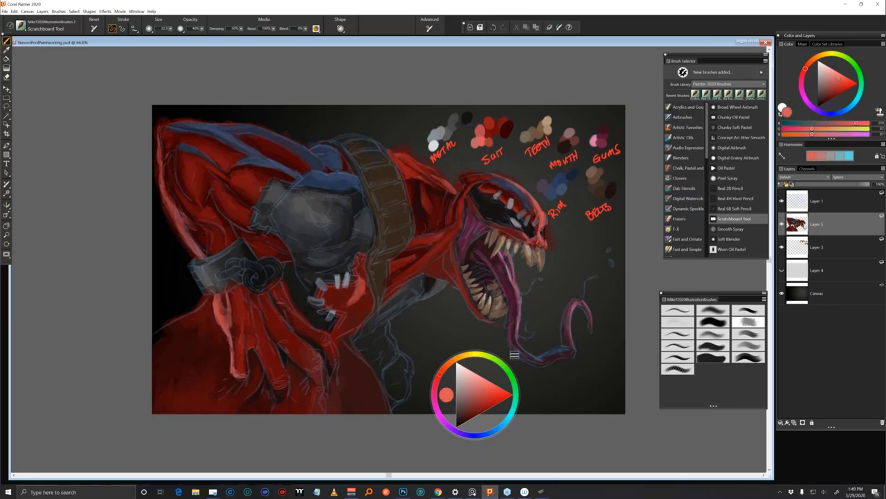
mouse_move(318, 355)
left_mouse_down()
mouse_move(323, 384)
mouse_move(303, 340)
mouse_move(310, 348)
left_mouse_up()
left_click(279, 316, "alt")
left_click_drag(278, 314, 283, 325)
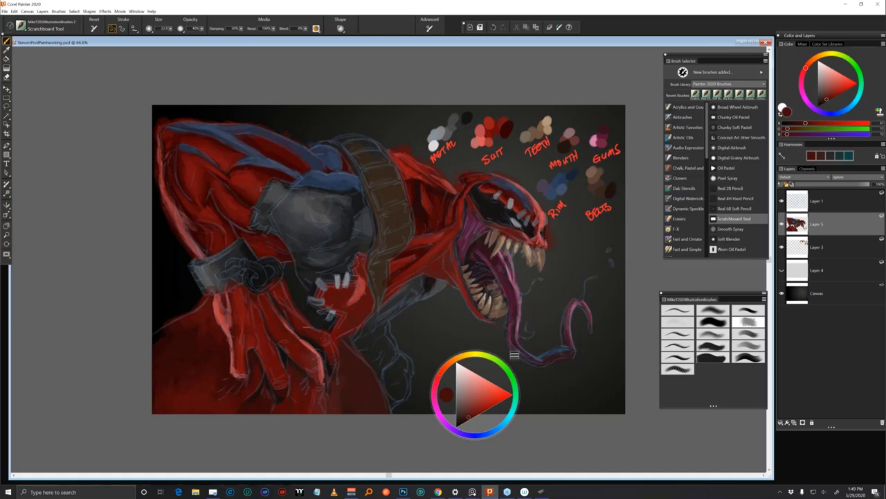
Highlight the outermost finger and the hand's back in sampled light red, adjusting the neighbouring shadows with dark red
left_click(461, 418)
left_click(467, 416)
left_click(324, 376, "alt")
mouse_move(329, 337)
left_mouse_down()
mouse_move(338, 368)
mouse_move(324, 333)
left_mouse_up()
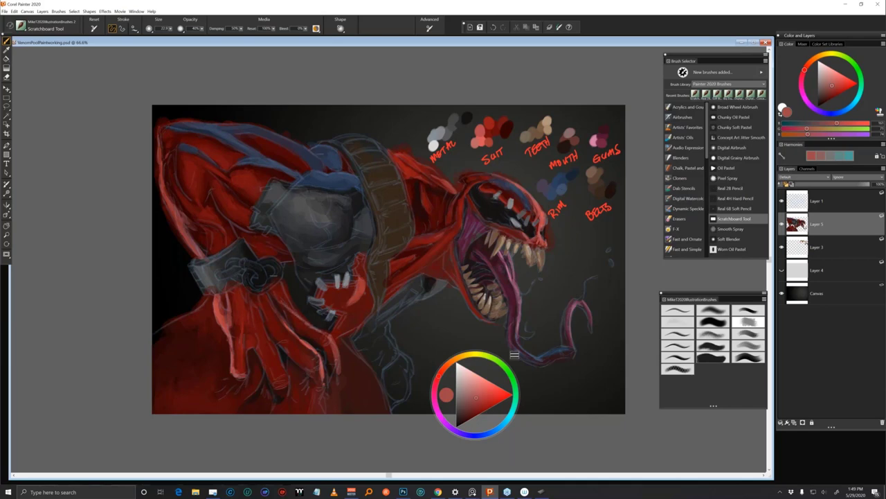
mouse_move(284, 306)
left_mouse_down()
mouse_move(291, 328)
mouse_move(280, 321)
left_mouse_up()
left_click(311, 337, "alt")
left_click(315, 341, "alt")
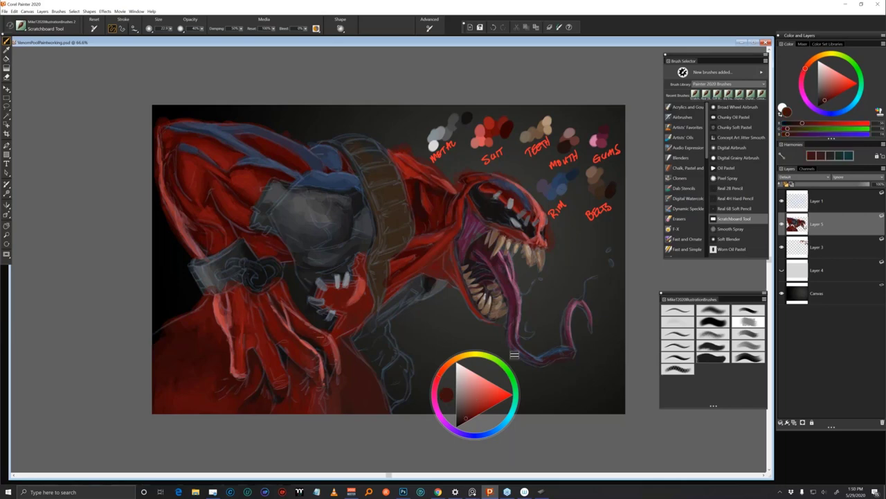
Darken the area around the outermost fingers with sampled dark reds and extend the light red highlight to the fingertip
left_click(334, 371, "alt")
left_click(331, 367, "alt")
left_click(330, 356, "alt")
left_click(332, 400, "alt")
left_click_drag(333, 388, 335, 376)
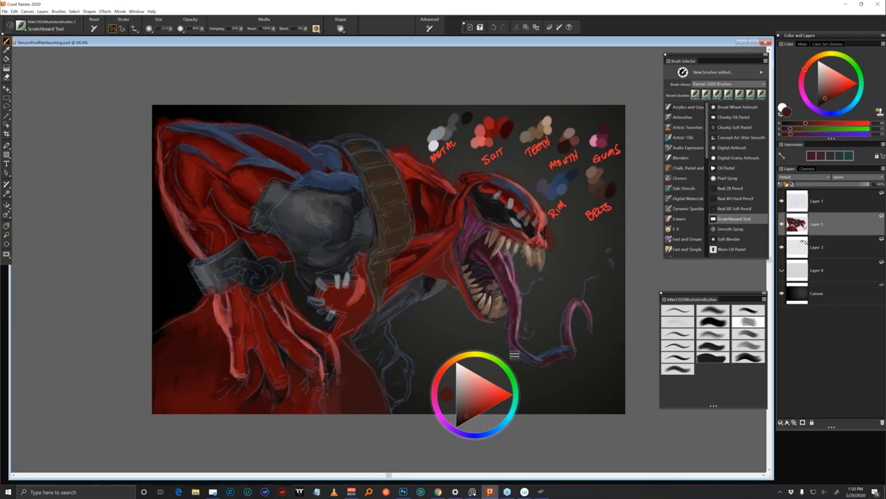
left_click(342, 364, "alt")
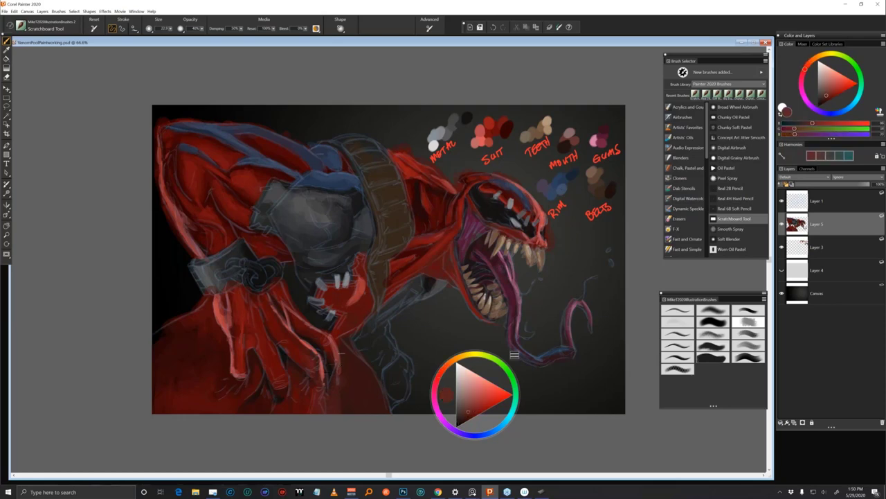
left_click(324, 371, "alt")
left_click_drag(322, 379, 327, 400)
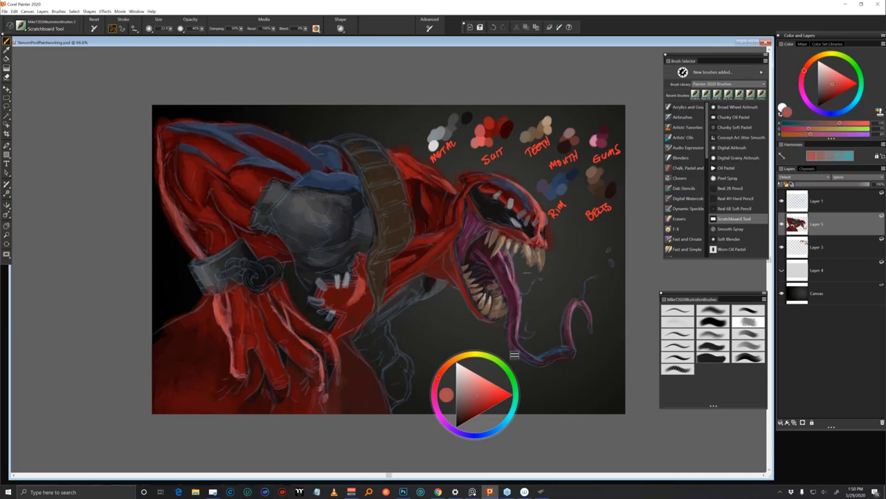
Block in the far lower arm and hand with sampled dark Suit reds and highlight their outer edge in lighter red
left_click(506, 126, "alt")
left_click_drag(428, 327, 437, 328)
mouse_move(368, 350)
left_mouse_down()
mouse_move(377, 346)
mouse_move(393, 362)
left_mouse_up()
mouse_move(371, 332)
left_mouse_down()
mouse_move(377, 319)
mouse_move(400, 352)
left_mouse_up()
left_click(495, 128, "alt")
left_click(475, 415)
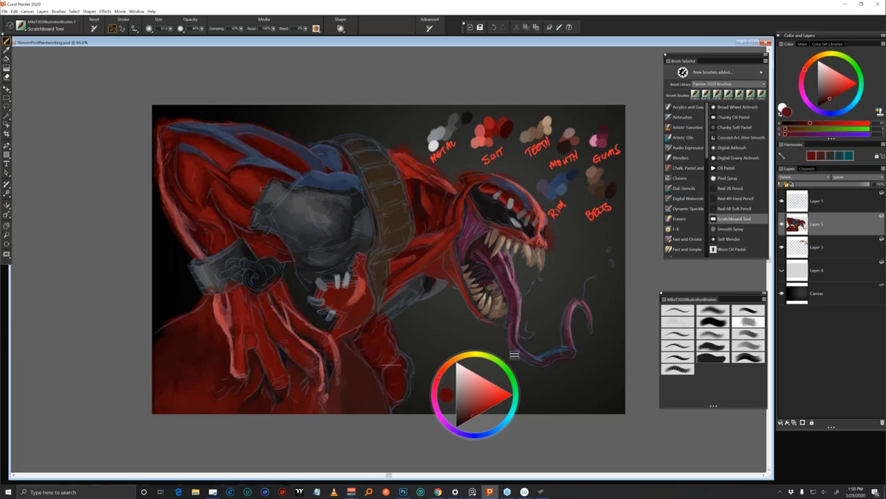
left_click(405, 354, "alt")
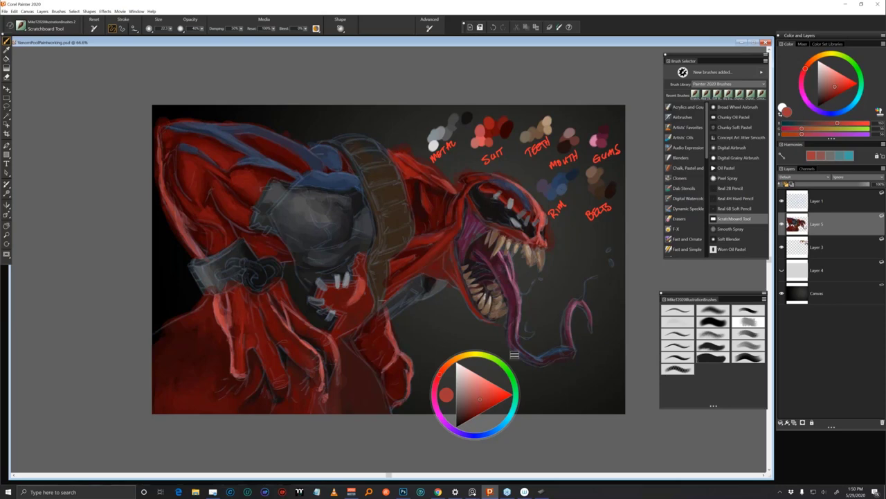
Paint the narrow form beneath the neck with sampled Suit reds, darkening its underside with near-black and deep red
left_click(506, 128, "alt")
mouse_move(421, 290)
left_mouse_down()
mouse_move(387, 307)
mouse_move(406, 286)
left_mouse_up()
left_click(493, 131, "alt")
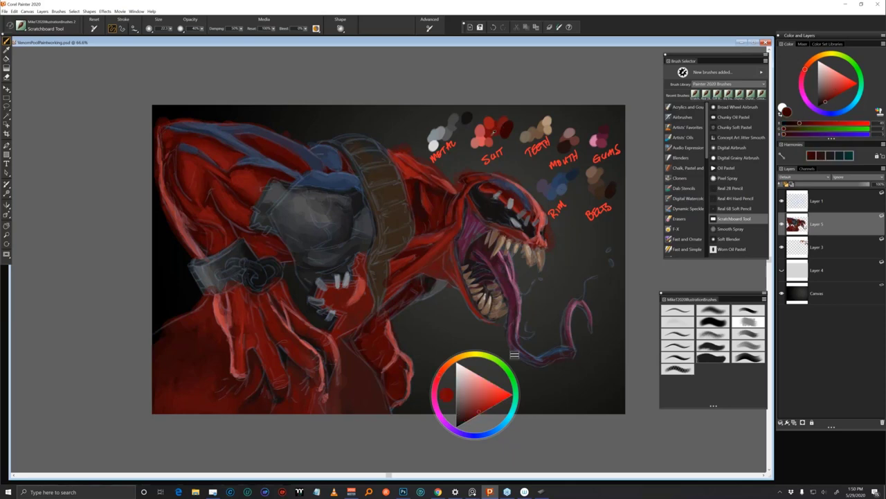
left_click_drag(417, 285, 409, 304)
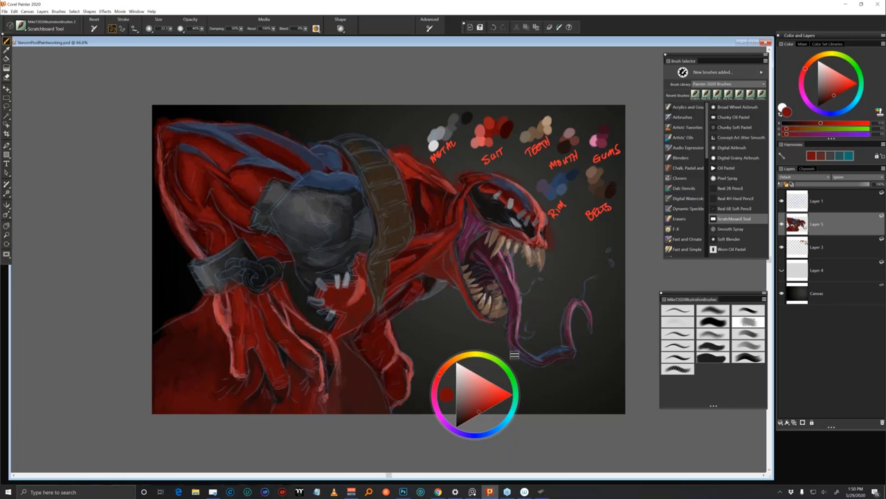
left_click(434, 280, "alt")
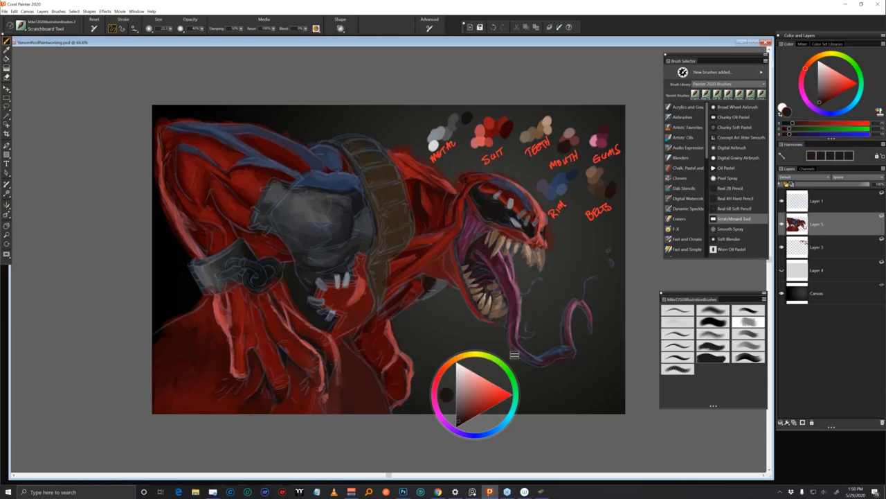
left_click(437, 281, "alt")
left_click(405, 296, "alt")
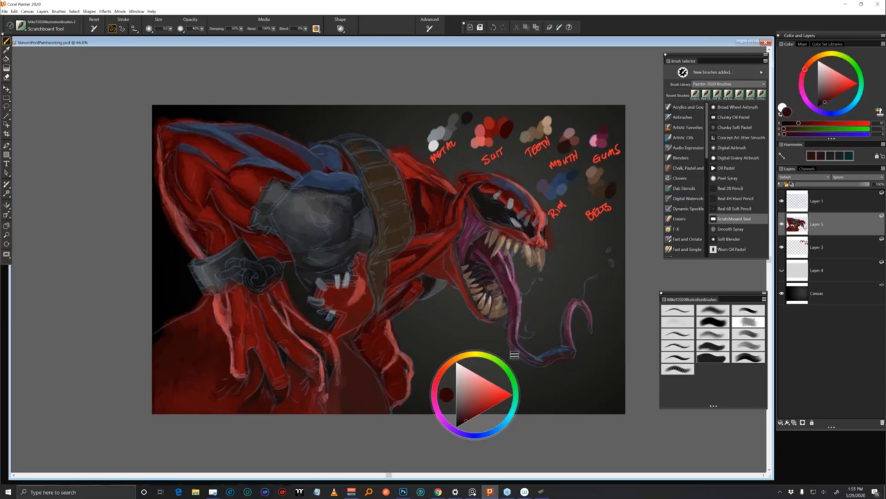
Shade the lower neck just behind the jaw with dark reds sampled from the surrounding paint
left_click_drag(442, 258, 449, 281)
left_click(453, 275, "alt")
left_click(441, 271, "alt")
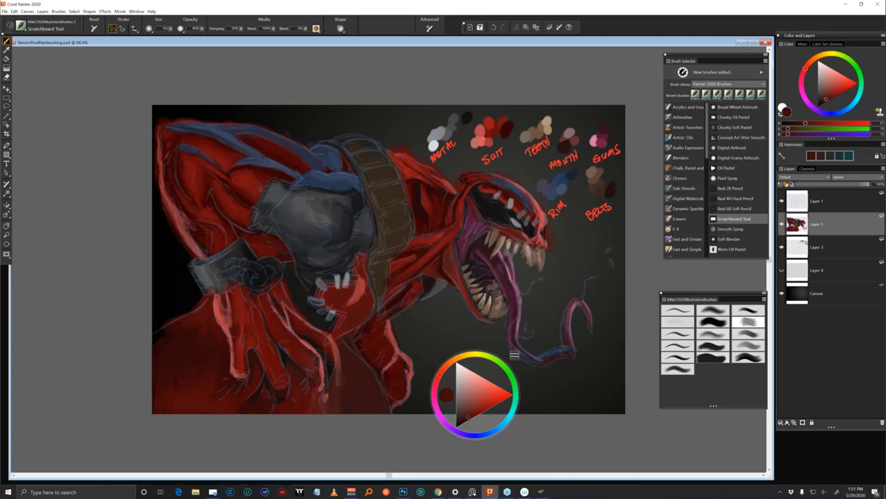
left_click(446, 274, "alt")
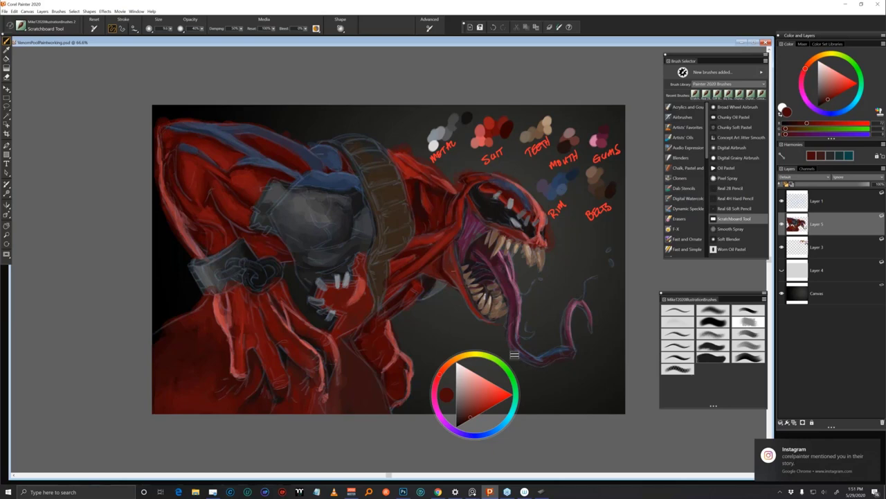
Paint the curved shape under the neck with light and dark greys sampled from the artwork
left_click(442, 286, "alt")
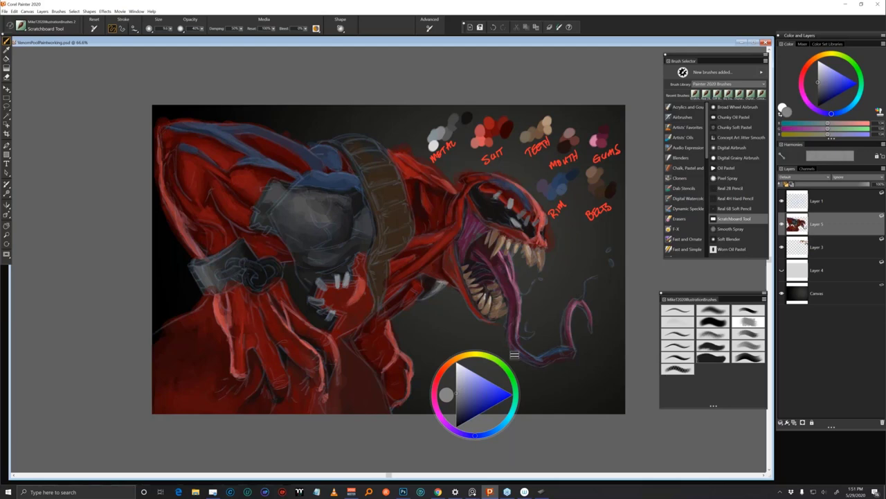
left_click(441, 285, "alt")
left_click(436, 288, "alt")
mouse_move(436, 290)
left_mouse_down()
mouse_move(420, 299)
mouse_move(426, 276)
left_mouse_up()
left_click(432, 284, "alt")
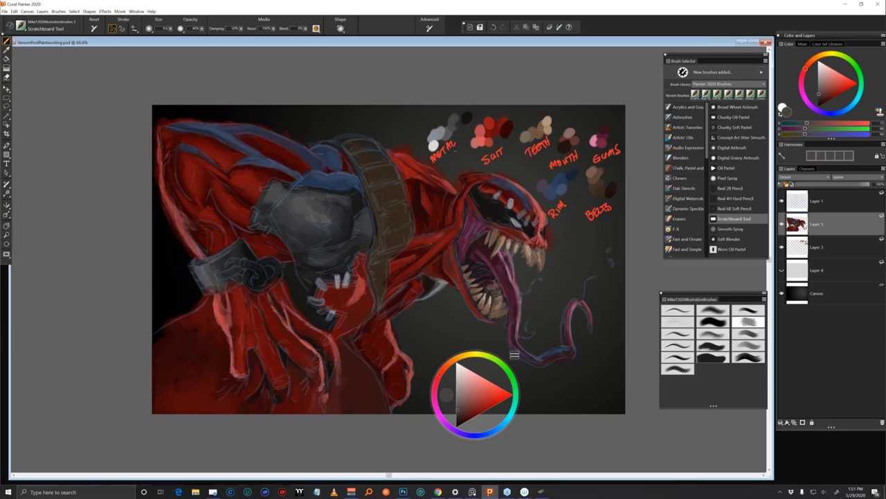
Paint the saliva strands, droplets and the upper stitch on the grey chest panel in neutral grey, and sample the darkest Metal swatch
left_click(475, 435)
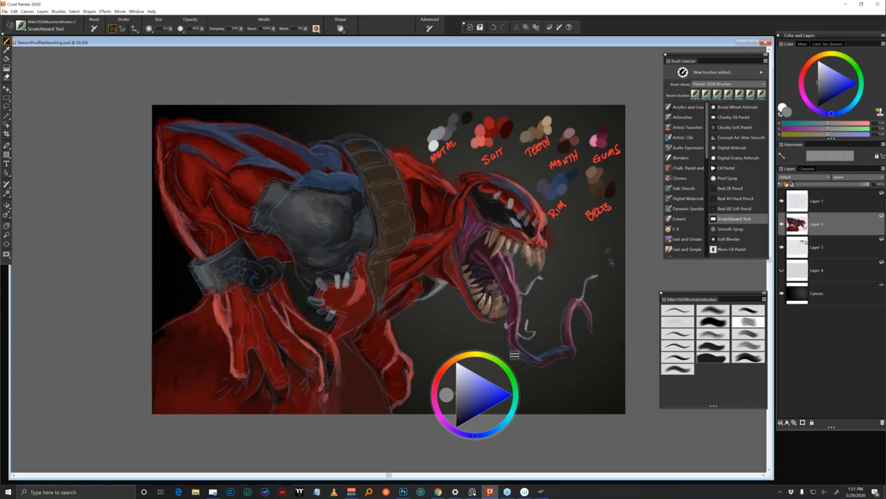
mouse_move(610, 259)
left_mouse_down()
mouse_move(614, 266)
mouse_move(607, 251)
left_mouse_up()
left_click_drag(260, 190, 270, 187)
left_click(465, 119, "alt")
left_click(470, 116, "alt")
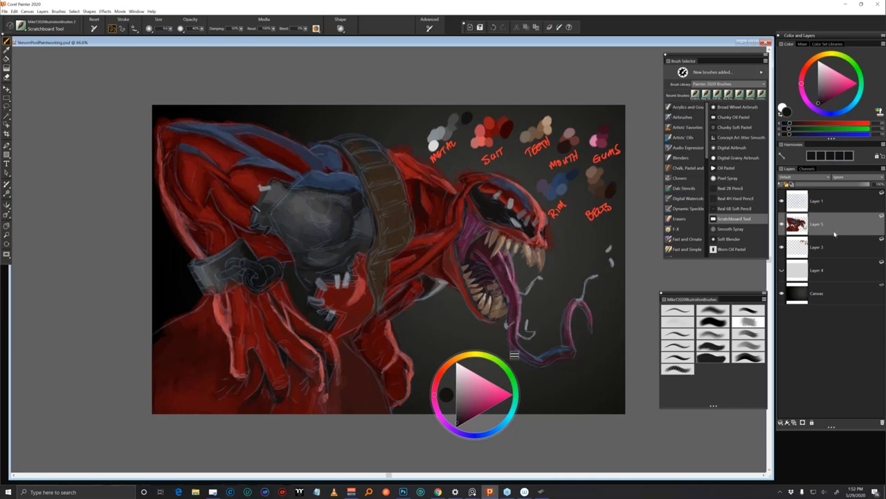
Check the painting without the Layer 1 sketch, raise the sketch layer's opacity and reselect Layer 5
left_click(782, 201)
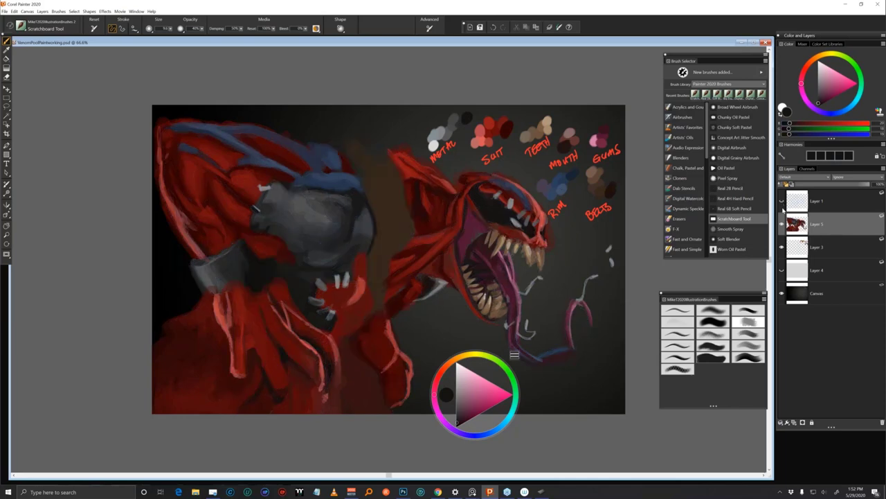
left_click(782, 202)
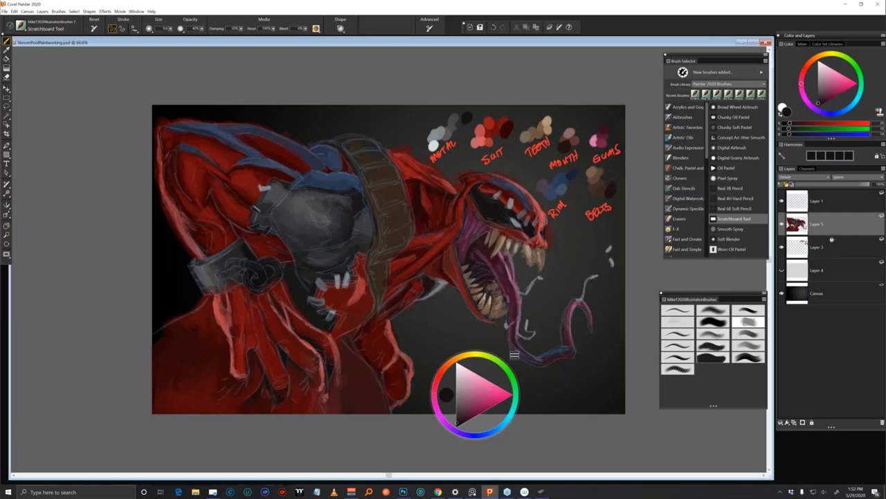
left_click(852, 200)
left_click_drag(816, 184, 843, 189)
left_click(843, 222)
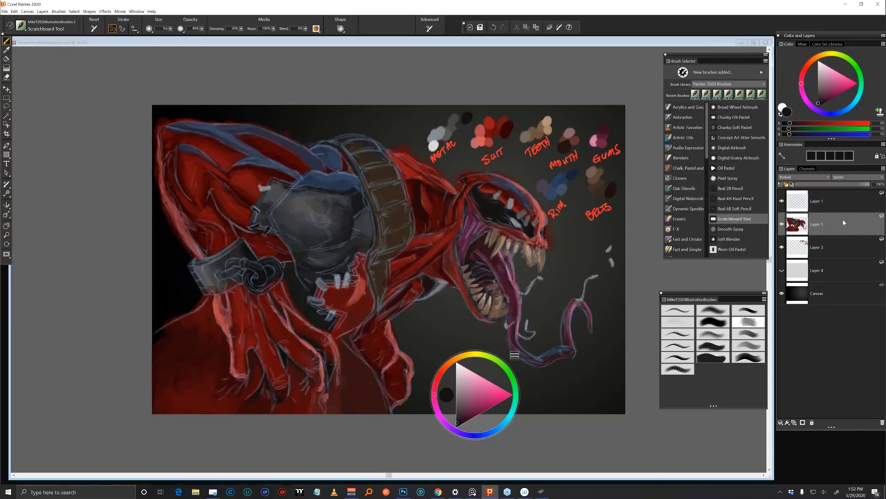
Add a layer mask to Layer 5 and mask stray paint near the saliva strand with black
left_click(802, 422)
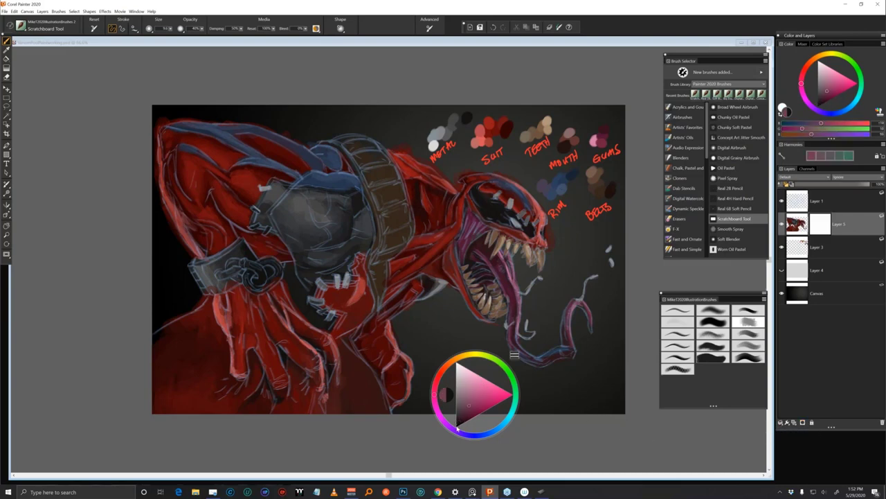
mouse_move(514, 354)
left_mouse_down()
mouse_move(704, 337)
mouse_move(684, 360)
left_mouse_up()
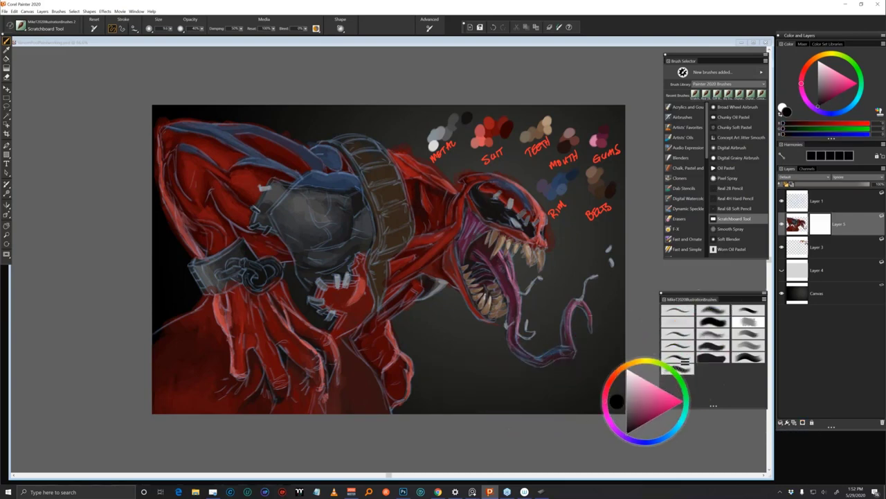
left_click_drag(544, 299, 549, 298)
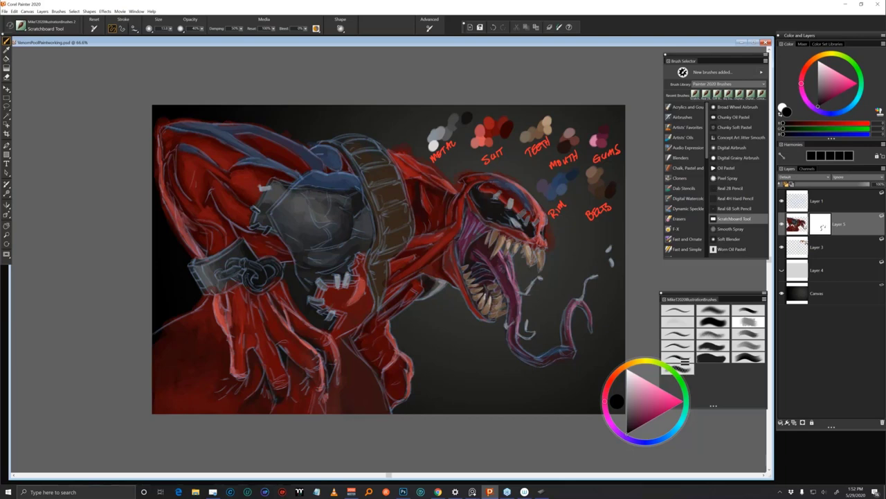
Try masking the body area beside the outermost fingertip with black strokes, and undo the last stroke
left_click_drag(339, 394, 324, 412)
left_click_drag(342, 378, 316, 412)
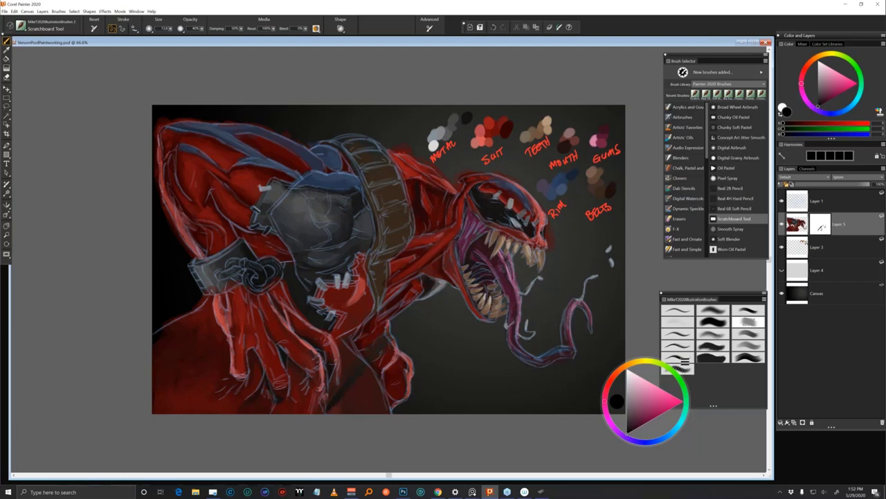
key("ctrl+z")
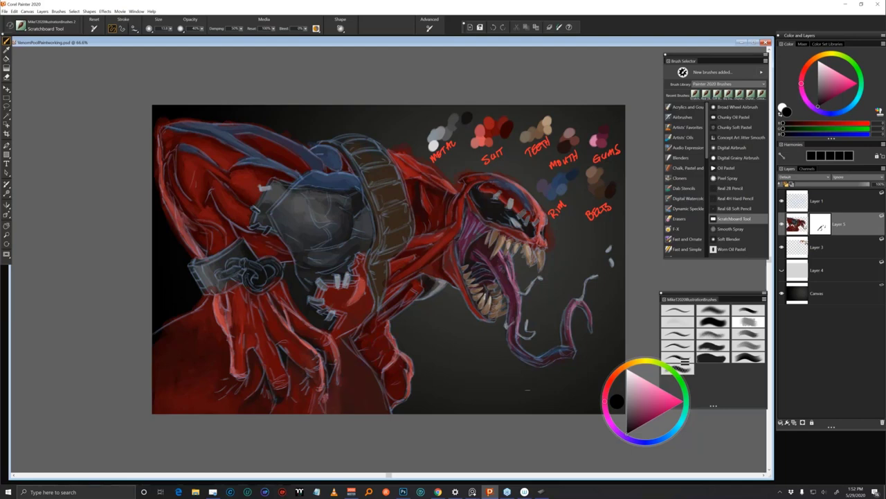
Set a larger brush at 100% opacity and try black strokes across the head and neck on Layer 5's mask
left_click_drag(454, 376, 465, 377)
key("0")
key("ctrl+z")
key("ctrl+z")
key("ctrl+z")
key("ctrl+z")
key("ctrl+z")
key("ctrl+z")
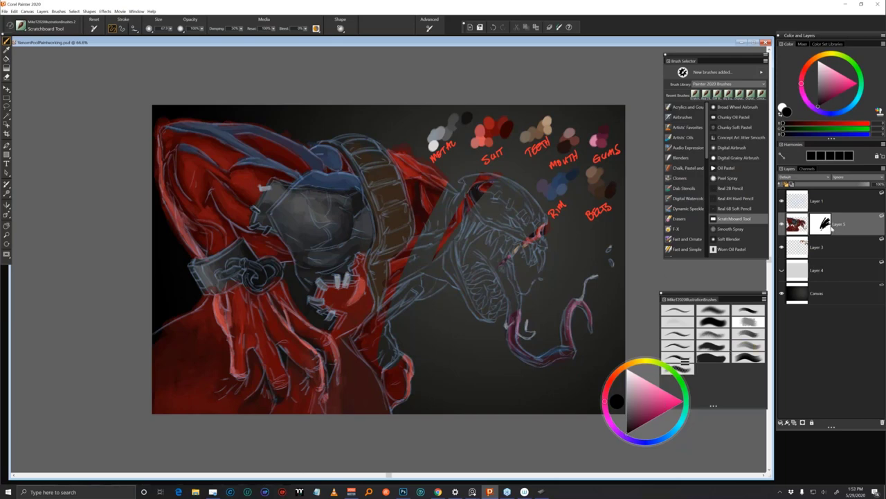
Paint the head and neck back in with white on Layer 5's mask, and return to black with a smaller brush
key("shift+s")
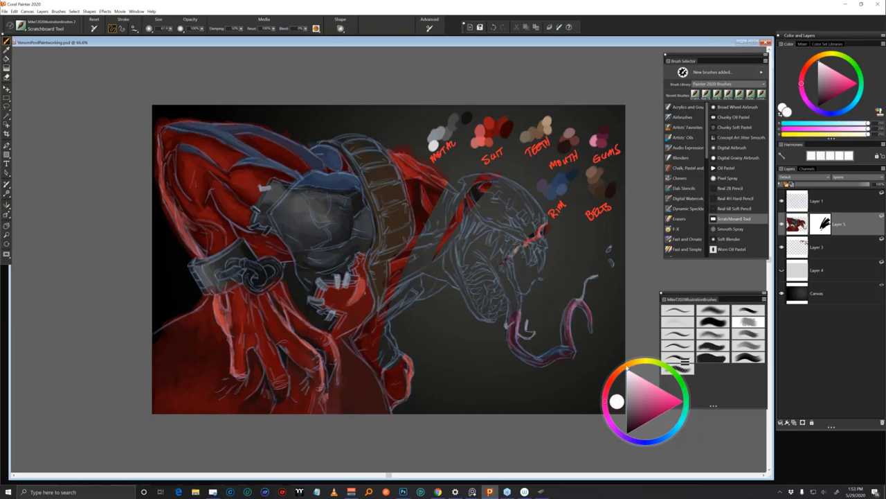
mouse_move(504, 202)
left_mouse_down()
mouse_move(443, 283)
mouse_move(528, 210)
mouse_move(486, 305)
mouse_move(500, 291)
mouse_move(514, 295)
left_mouse_up()
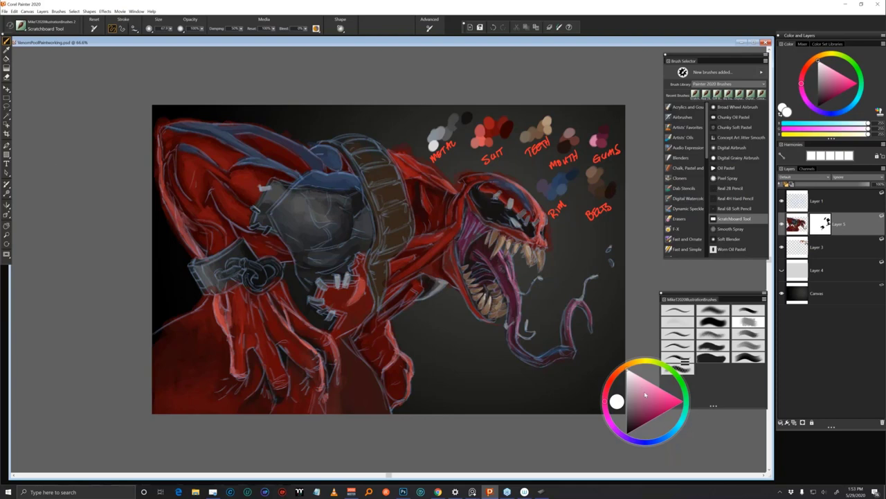
left_click(626, 433)
left_click_drag(606, 296, 611, 296)
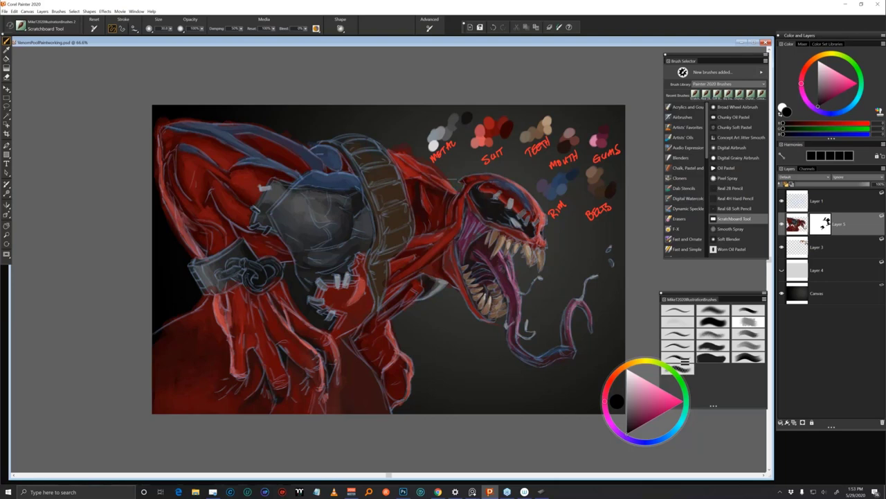
Mask the red overspill above the upper back beside the belt on Layer 5's mask, switching between white and black
scroll(493, 212, "up", 3)
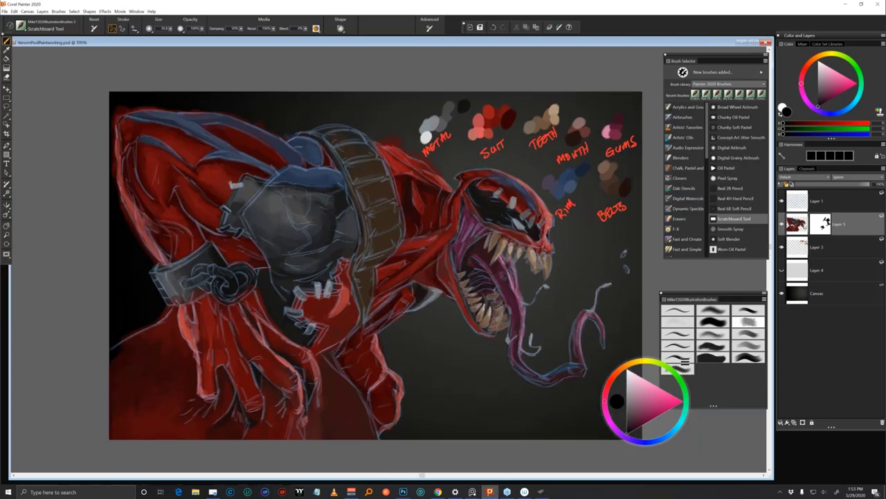
left_click_drag(490, 231, 489, 399)
key("shift+s")
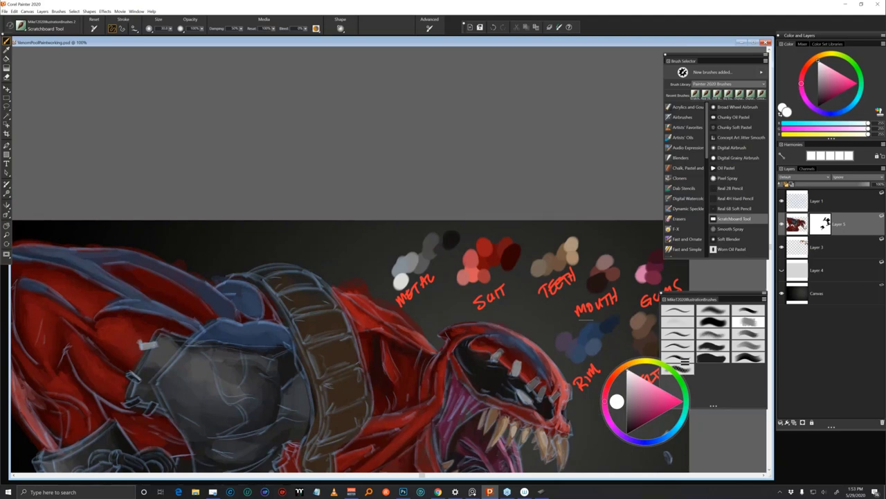
key("shift+s")
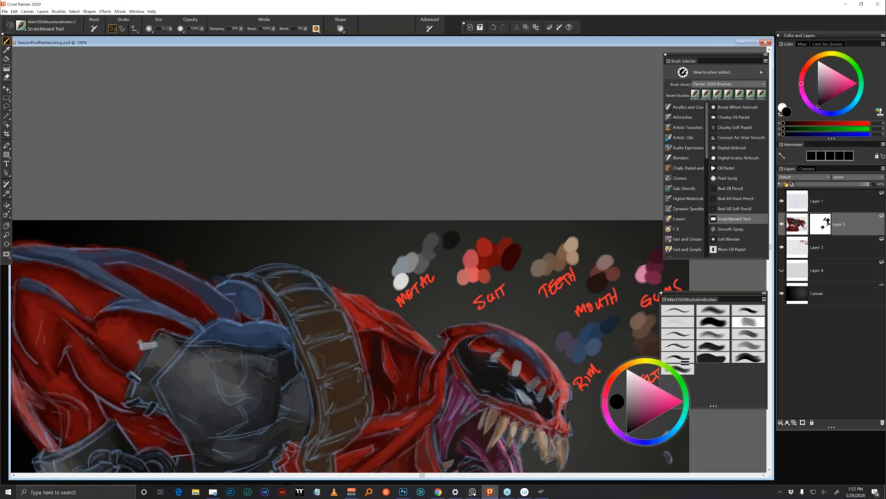
Mask the red overspill around the shoulder's tip with black and restore the shoulder's edge with white
left_click_drag(236, 265, 361, 297)
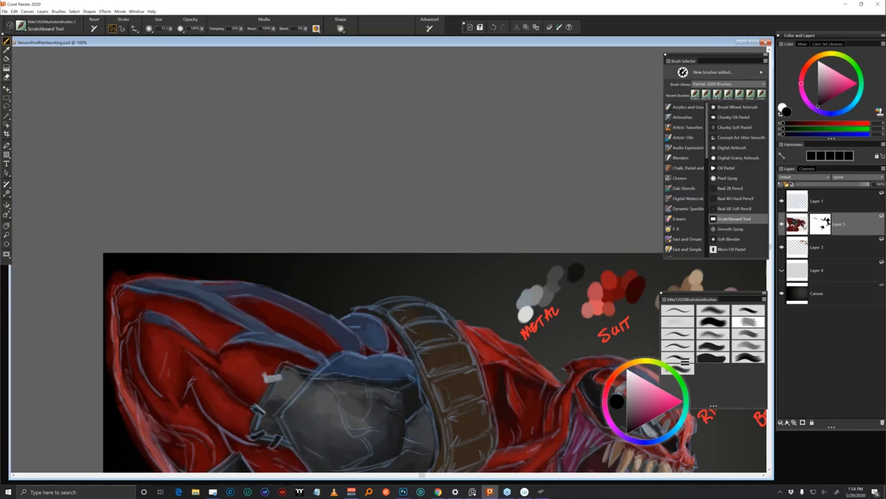
left_click_drag(179, 275, 108, 286)
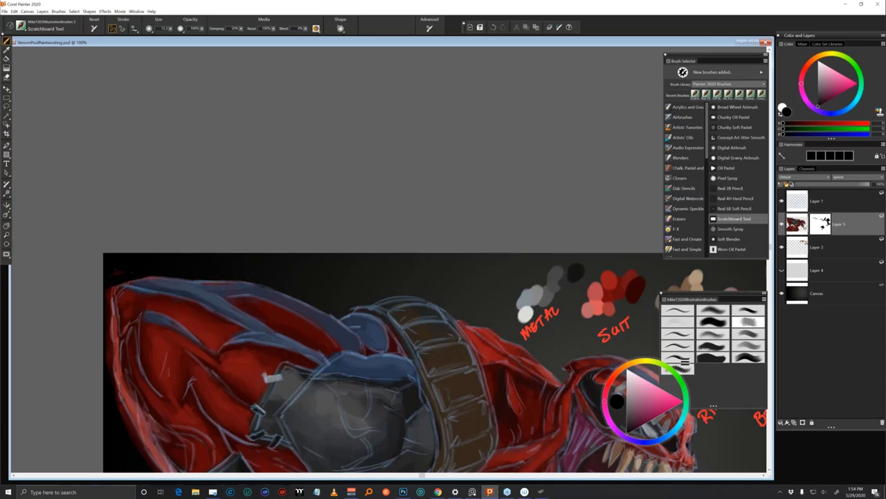
left_click_drag(635, 392, 627, 369)
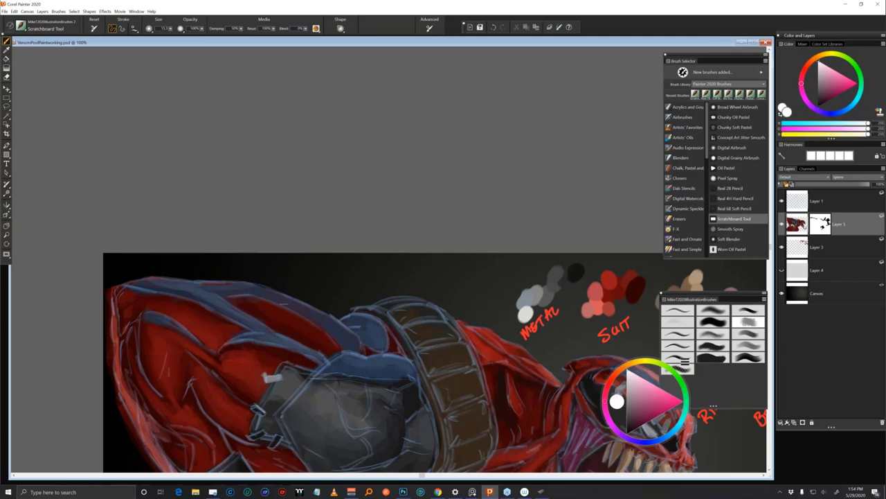
Soften the outer edge of the upper arm with dark grey strokes on Layer 5's mask
left_click_drag(426, 331, 513, 271)
left_click(626, 421)
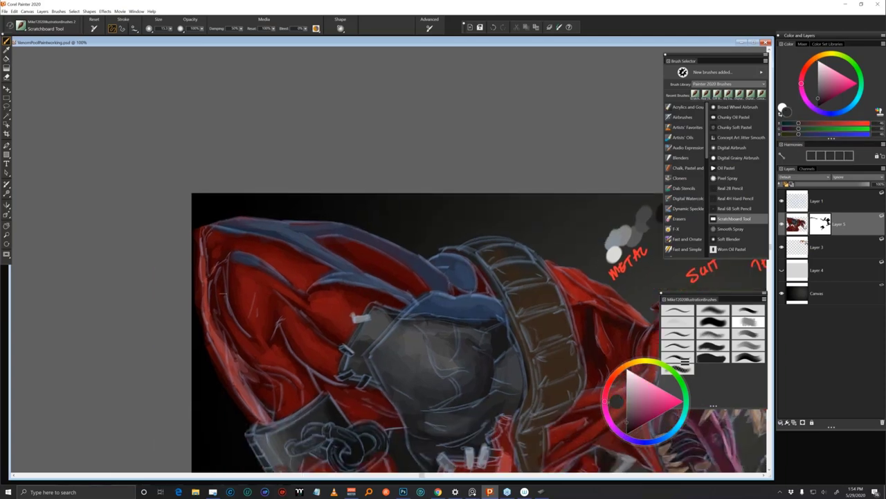
mouse_move(198, 227)
left_mouse_down()
mouse_move(197, 309)
mouse_move(212, 368)
left_mouse_up()
mouse_move(210, 329)
left_mouse_down()
mouse_move(211, 361)
mouse_move(226, 394)
left_mouse_up()
mouse_move(221, 342)
left_mouse_down()
mouse_move(221, 385)
mouse_move(248, 418)
left_mouse_up()
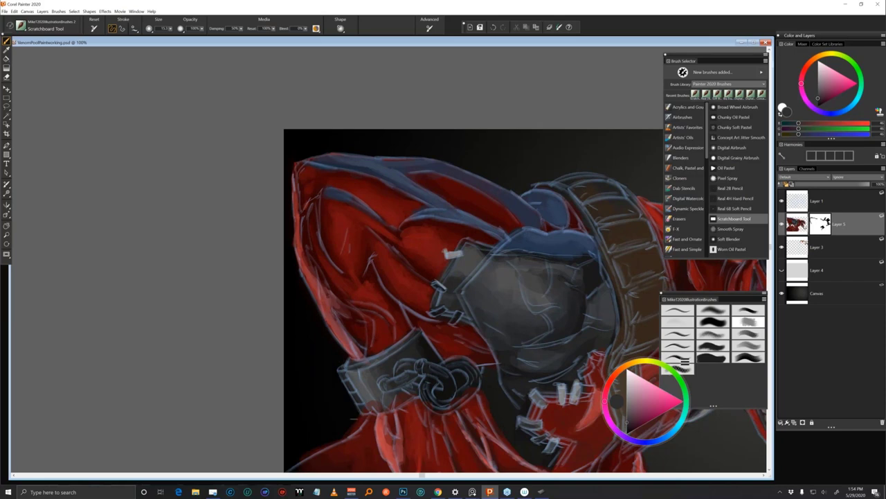
Clean up the paint edge around the wrist cuff and the body outline below it with dark grey mask strokes
left_click_drag(345, 436, 369, 415)
left_click(647, 411)
left_click(616, 402)
left_click_drag(469, 401, 536, 331)
left_click(638, 414)
left_click_drag(378, 385, 408, 369)
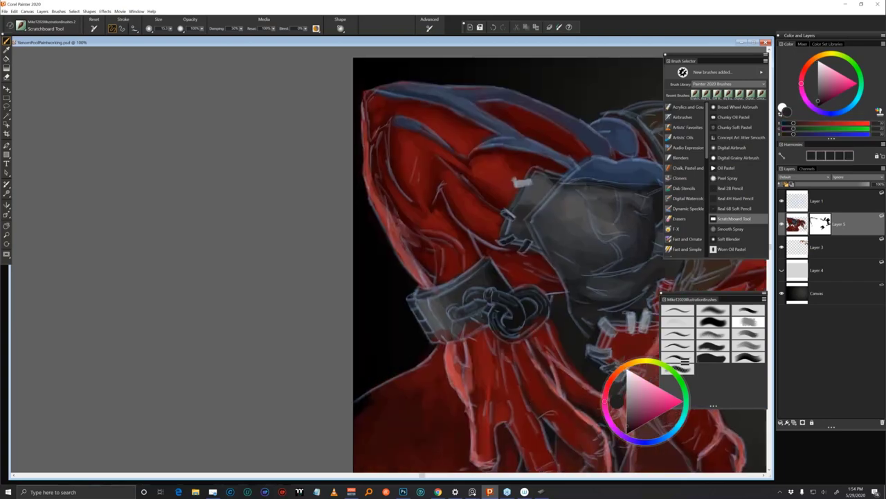
Clean up the paint edge around the tongue on Layer 5's mask, switching between black and white
mouse_move(489, 420)
left_mouse_down()
mouse_move(325, 319)
mouse_move(337, 311)
mouse_move(331, 301)
left_mouse_up()
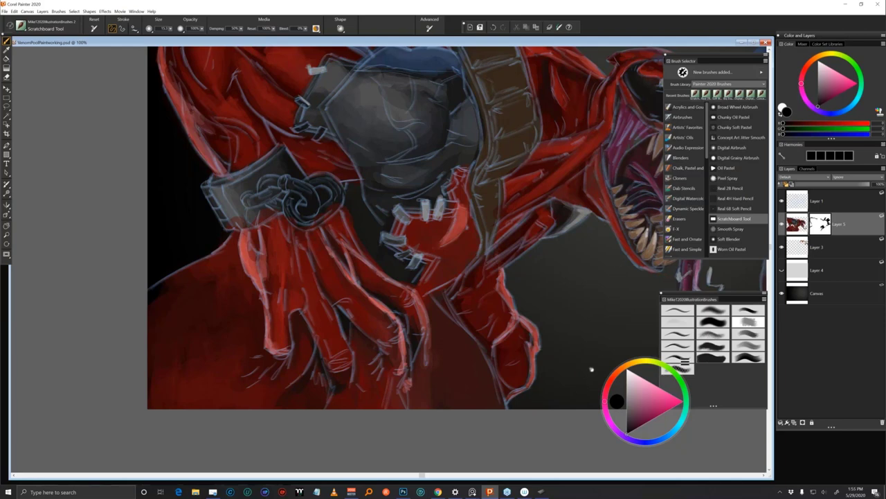
left_click_drag(589, 364, 437, 408)
left_click_drag(631, 414, 613, 443)
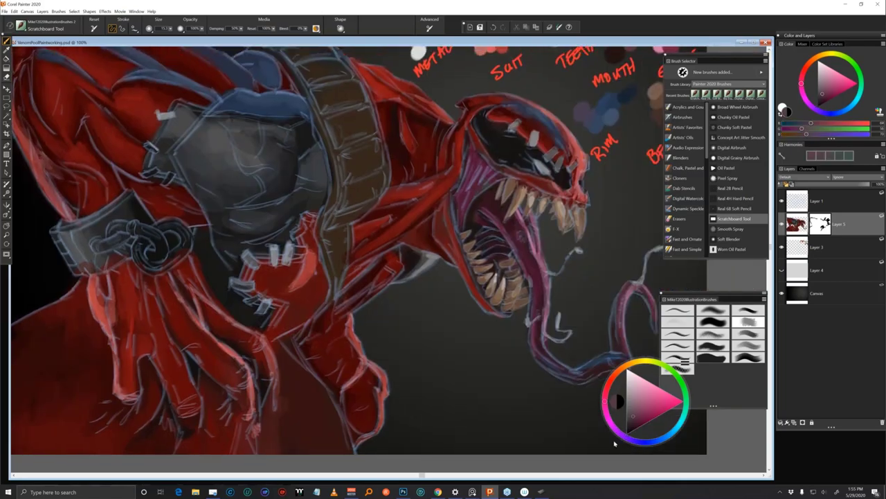
left_click_drag(631, 385, 615, 362)
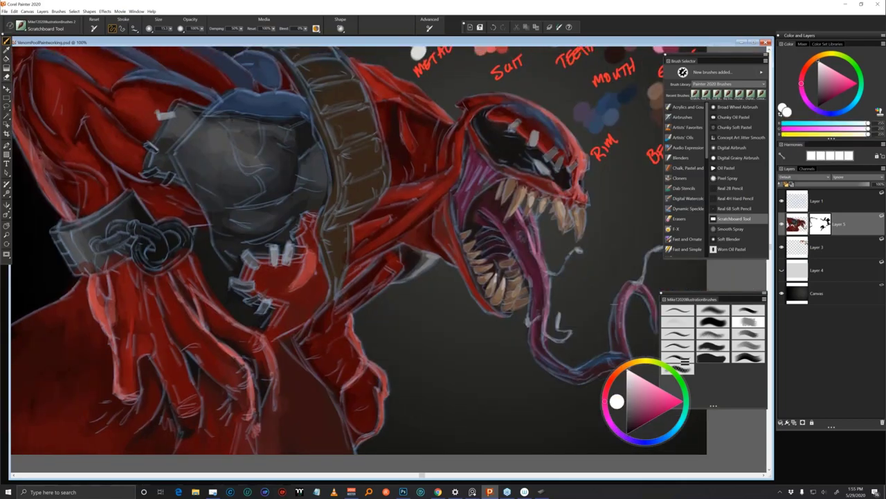
left_click_drag(642, 415, 623, 432)
left_click_drag(544, 335, 550, 339)
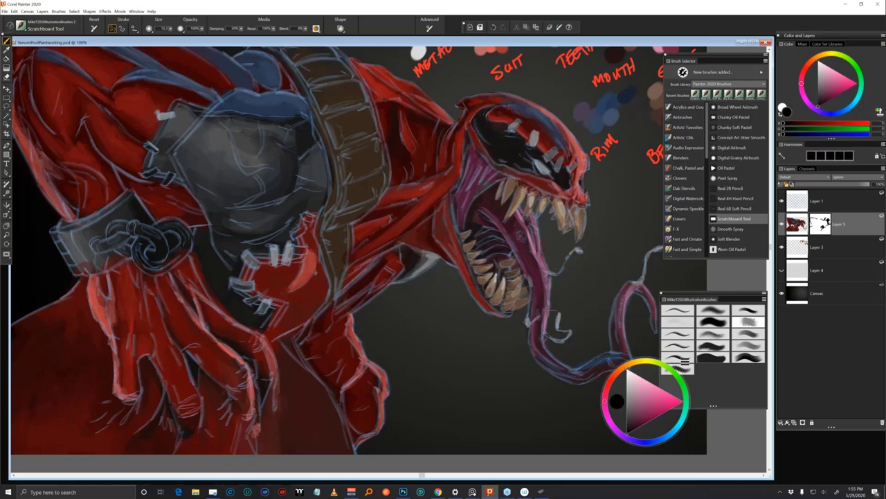
left_click_drag(549, 302, 550, 315)
Refine the masked edges around the head and tongue on Layer 5, alternating white, dark grey and black
left_click_drag(565, 300, 481, 278)
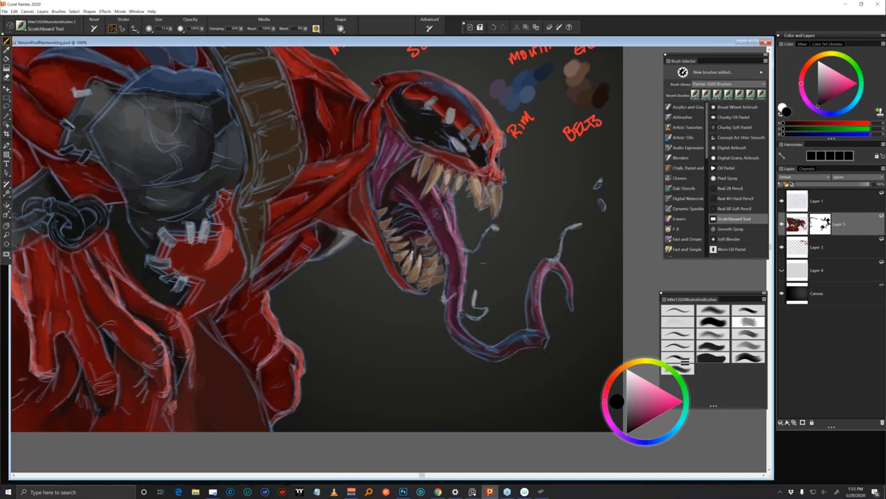
scroll(499, 276, "up", 3)
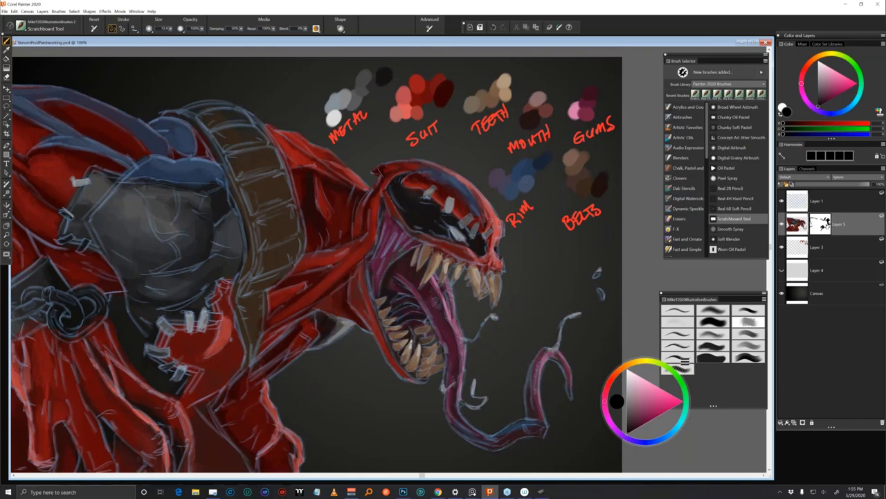
left_click(627, 370)
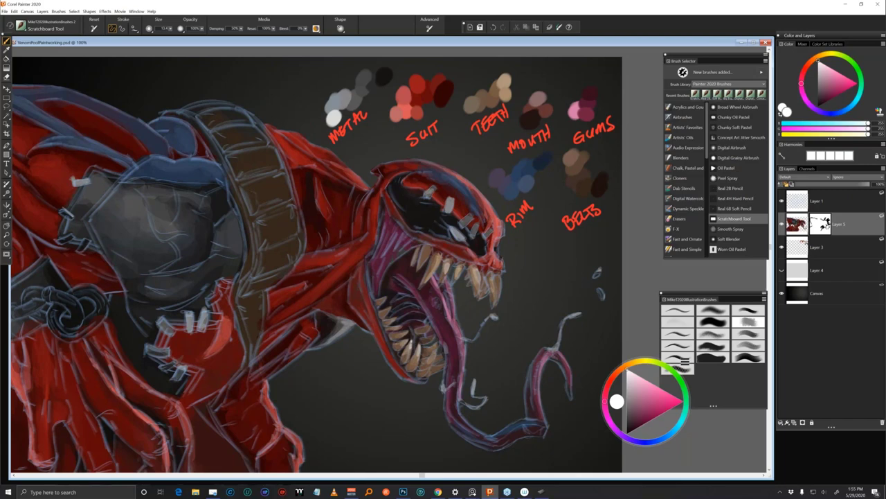
left_click(644, 415)
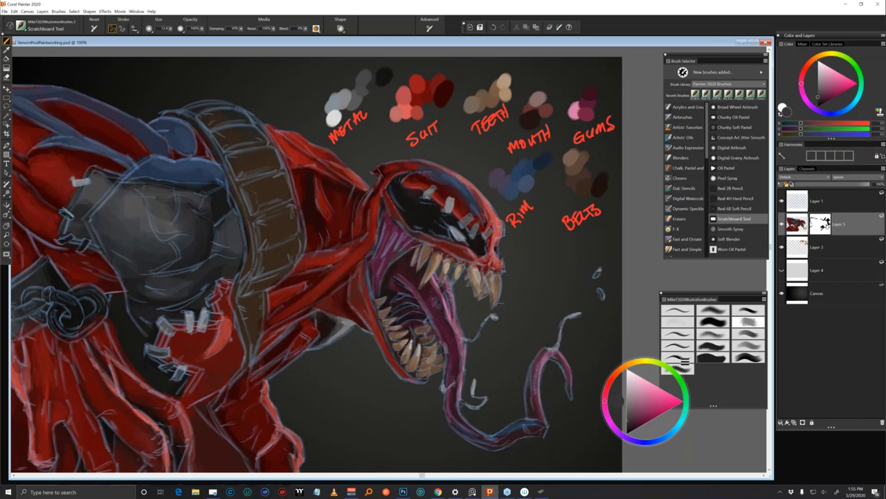
left_click(627, 370)
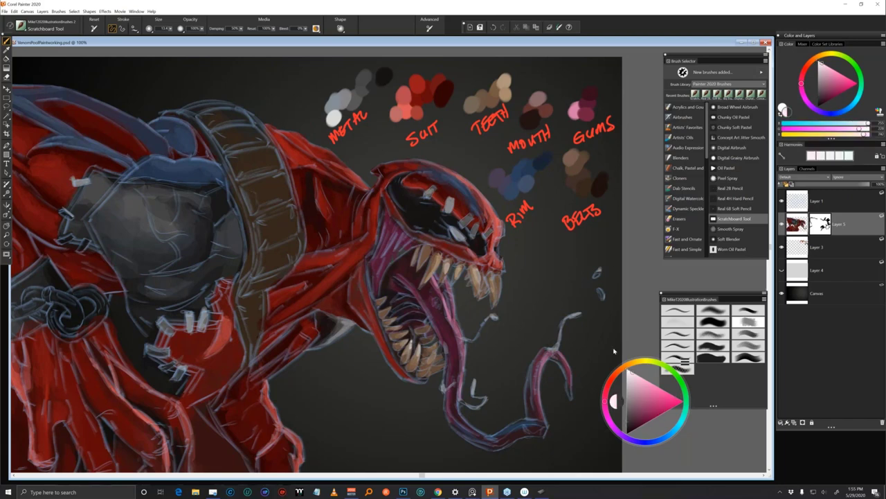
left_click(638, 425)
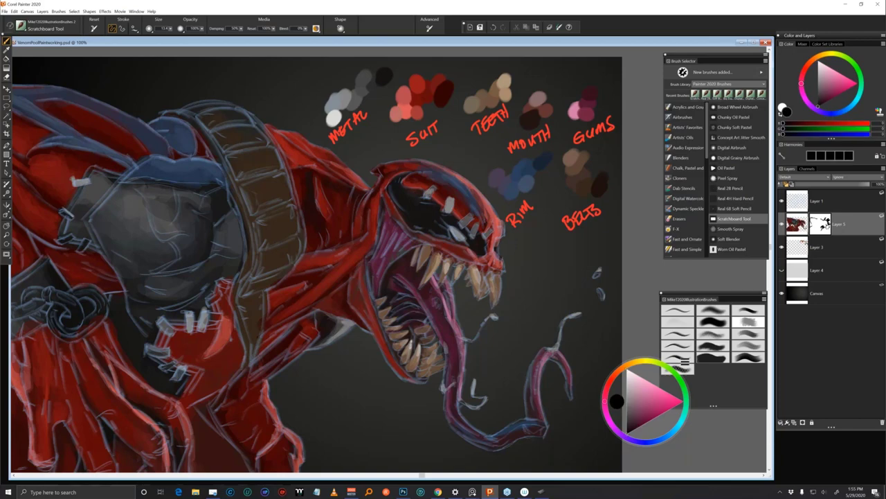
Check the painted character without its line art by hiding Layer 1 and showing it again
left_click(531, 334, "ctrl+alt")
left_click_drag(528, 257, 530, 195)
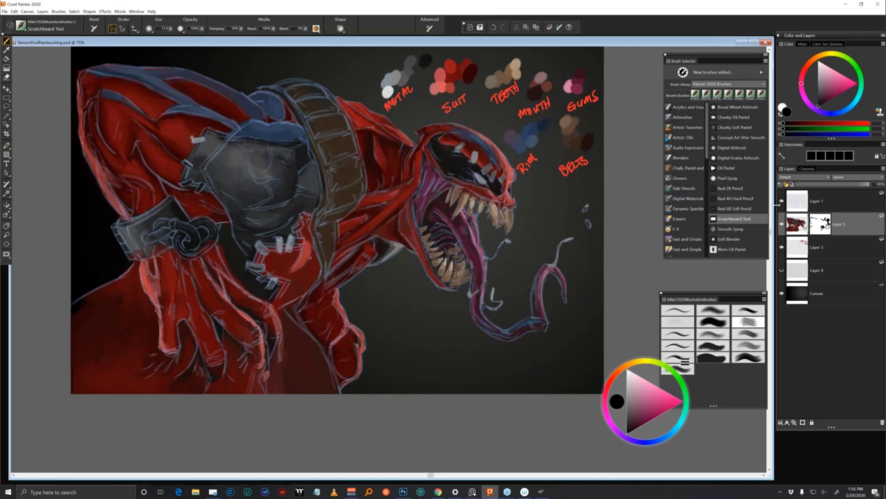
left_click(782, 200)
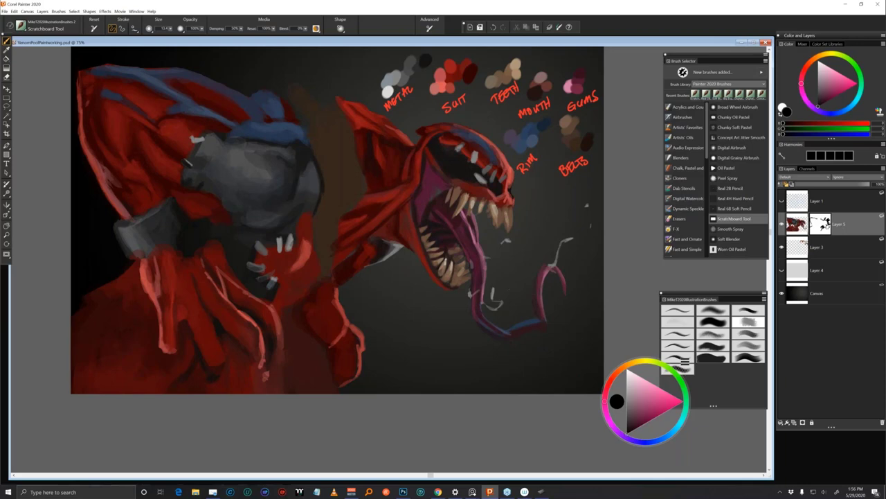
scroll(511, 449, "up", 3)
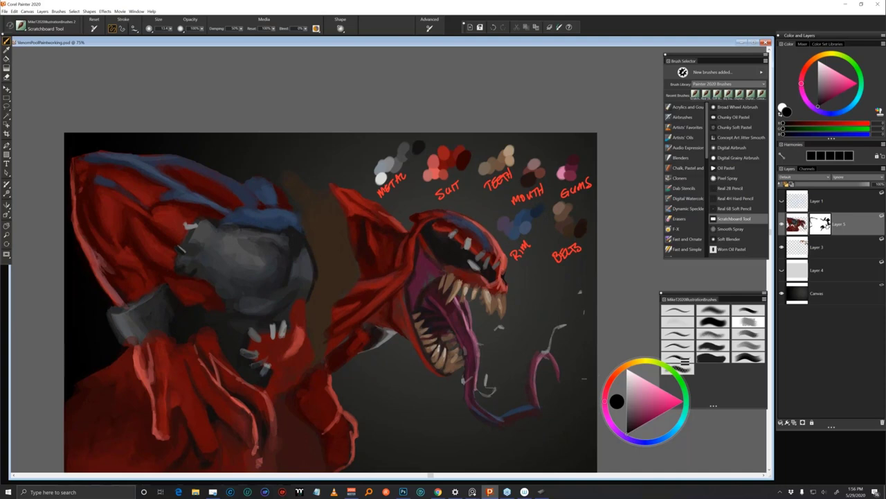
left_click(782, 202)
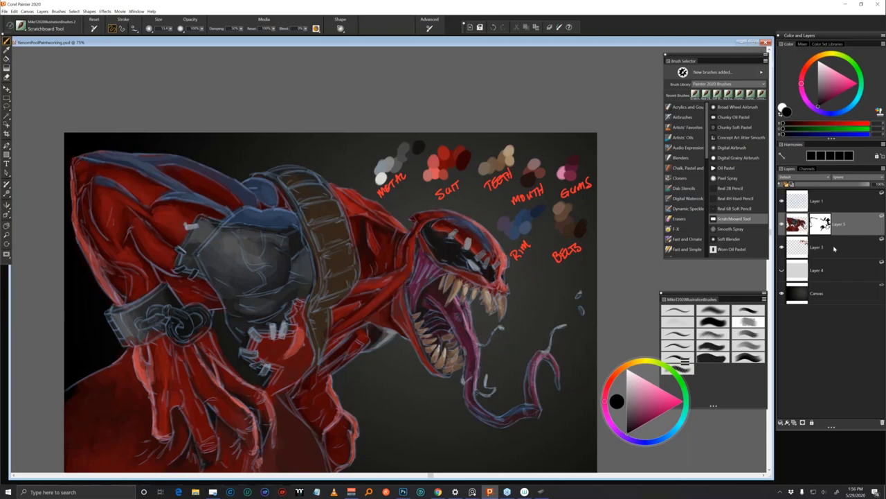
Rename the line art layer, Layer 1, as LINE
left_click(829, 206)
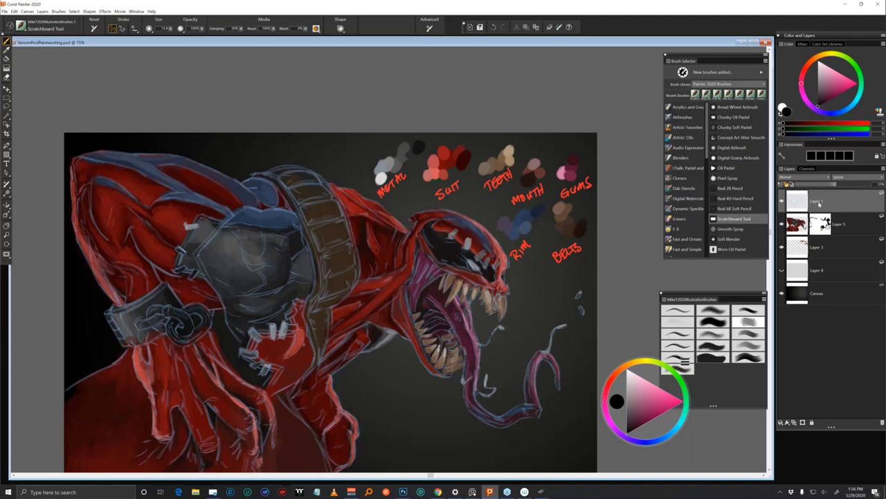
double_click(818, 202)
key("BackSpace")
type("LINE")
key("Return")
Add a new layer above Layer 5 and sample a dark red from the suit swatches and a light red from the snout
left_click(801, 226)
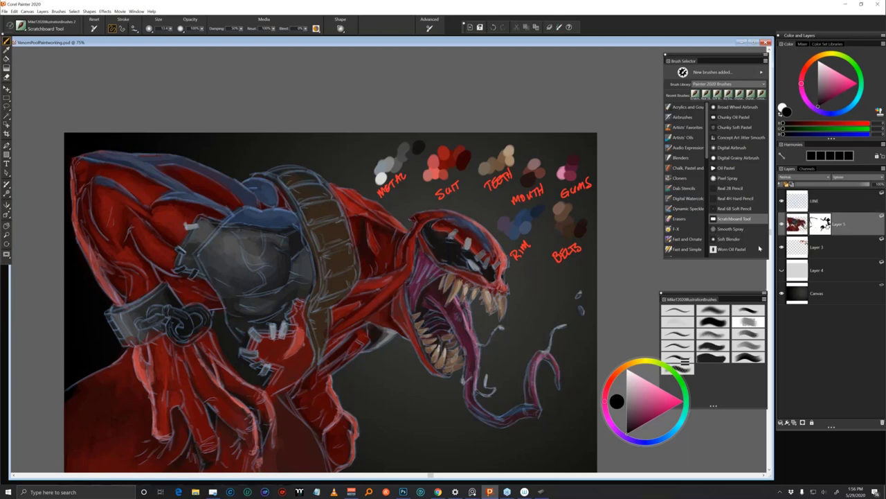
left_click(462, 159, "alt")
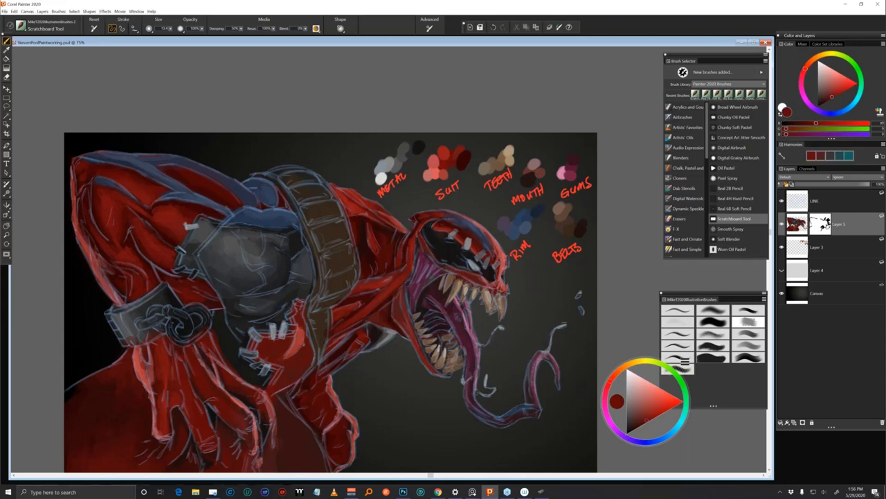
left_click(803, 421)
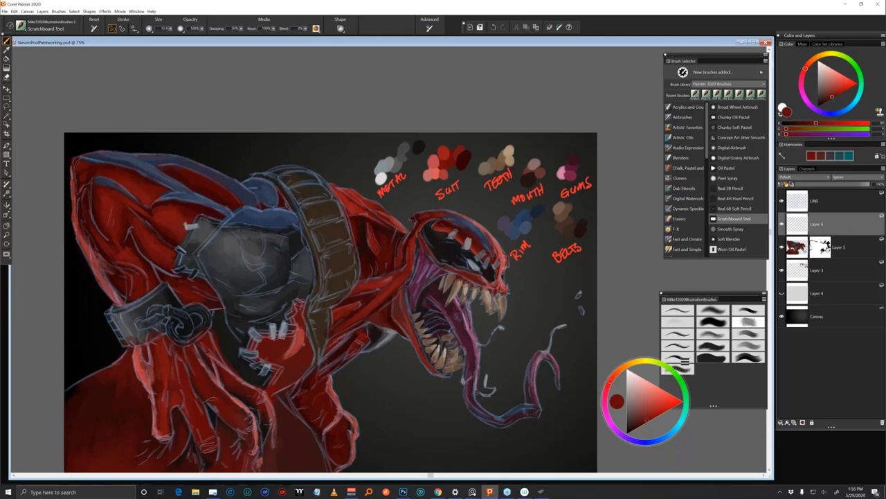
left_click(506, 262, "alt")
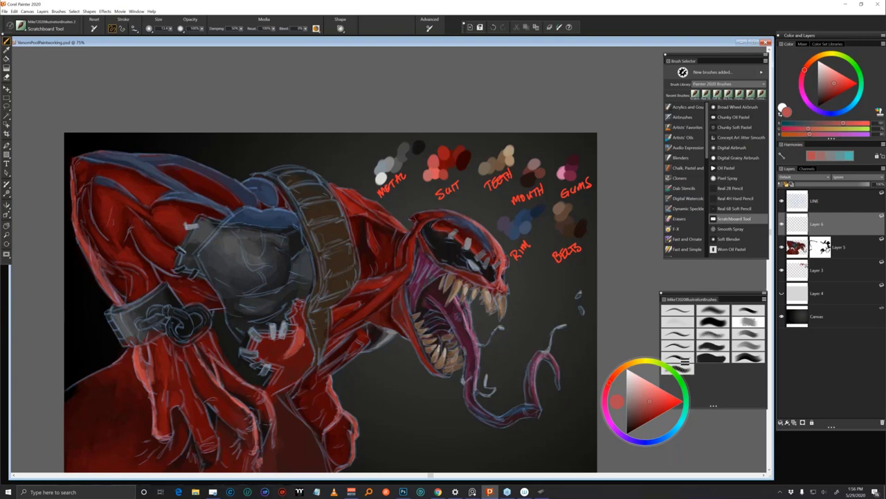
Add a layer mask to the LINE layer and mask out sketch lines around the head with black
left_click(833, 205)
left_click(801, 423)
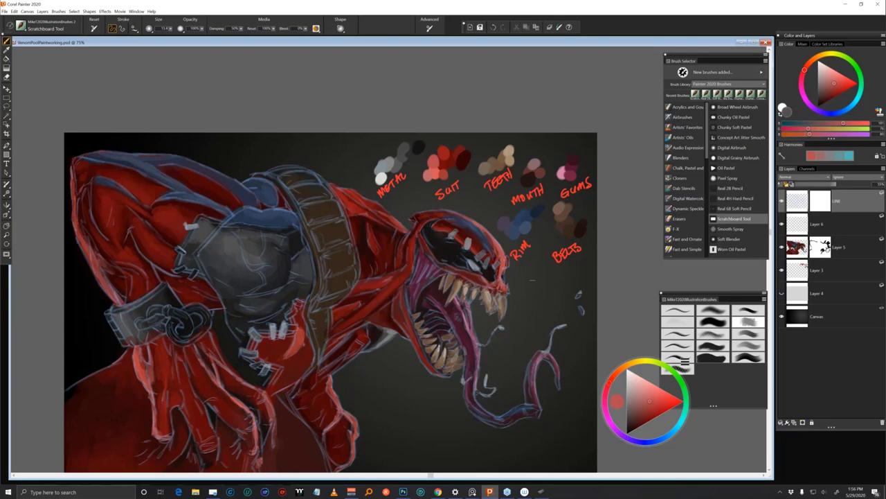
mouse_move(529, 275)
left_mouse_down()
mouse_move(537, 274)
mouse_move(479, 225)
mouse_move(429, 210)
left_mouse_up()
left_click(628, 433)
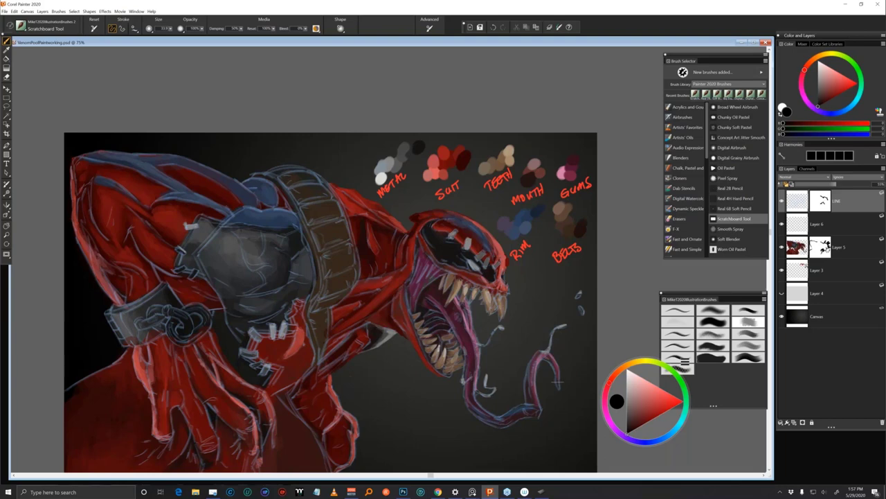
Add a new layer directly above Layer 5 and pick dark reds sampled from the jaw for painting over it
left_click(807, 249)
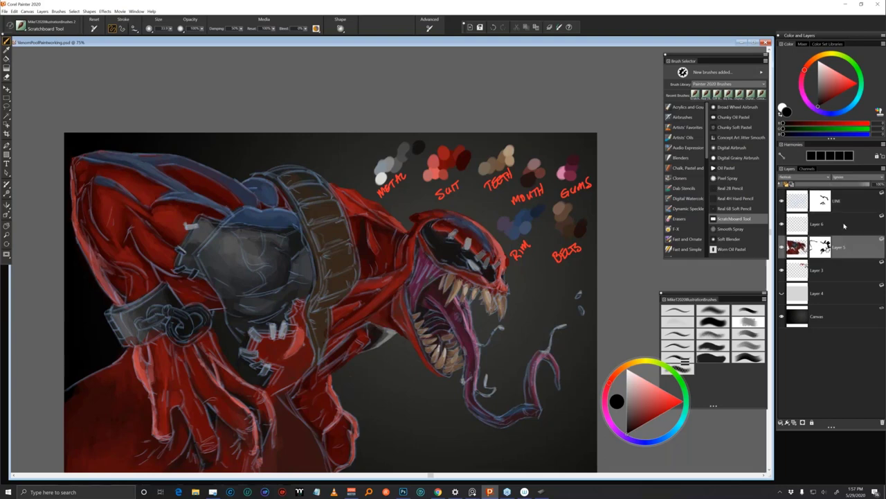
left_click(802, 422)
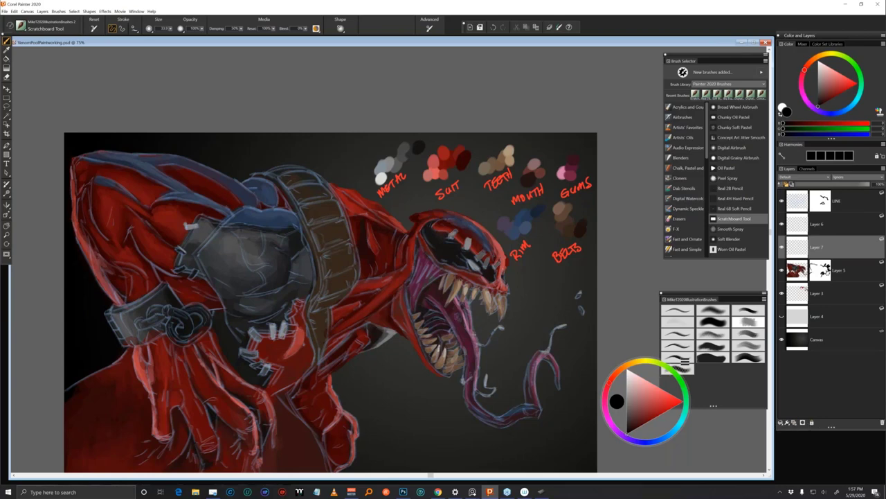
left_click(397, 321, "alt")
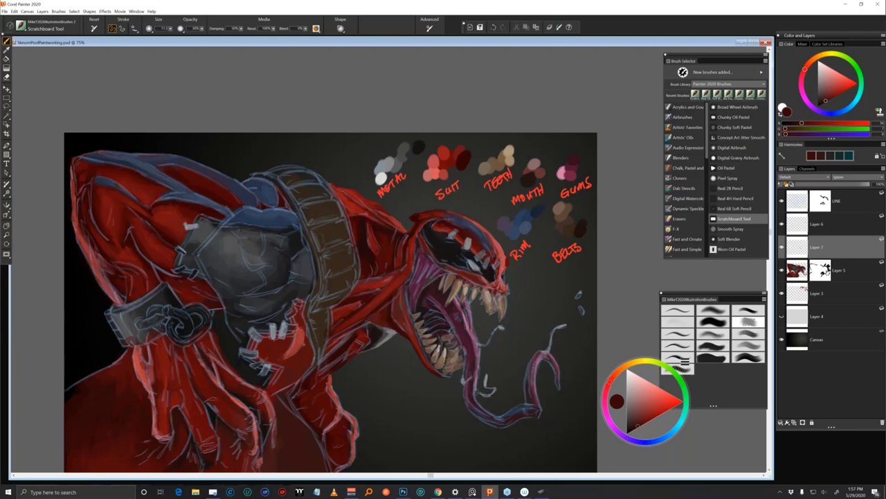
left_click(435, 367, "alt")
left_click(435, 367, "alt")
left_click_drag(646, 420, 638, 424)
Mask out more sketch lines around the jaw and neck with black on the LINE layer's mask
left_click(824, 202)
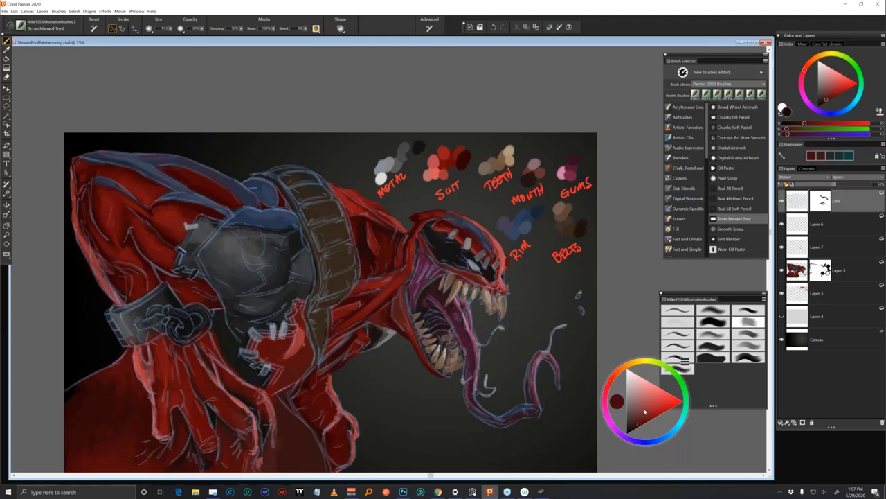
left_click_drag(644, 412, 630, 429)
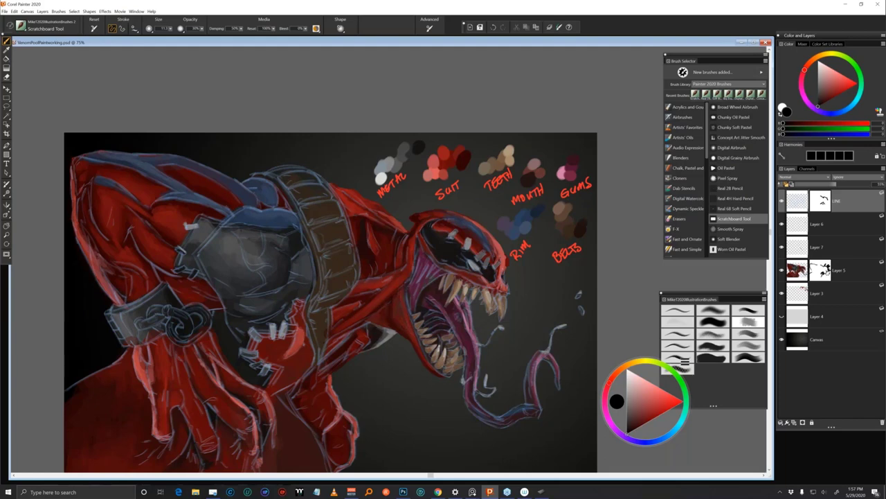
Paint shading on the neck behind the lower jaw on Layer 7 with sampled and darkened reds
left_click(819, 244)
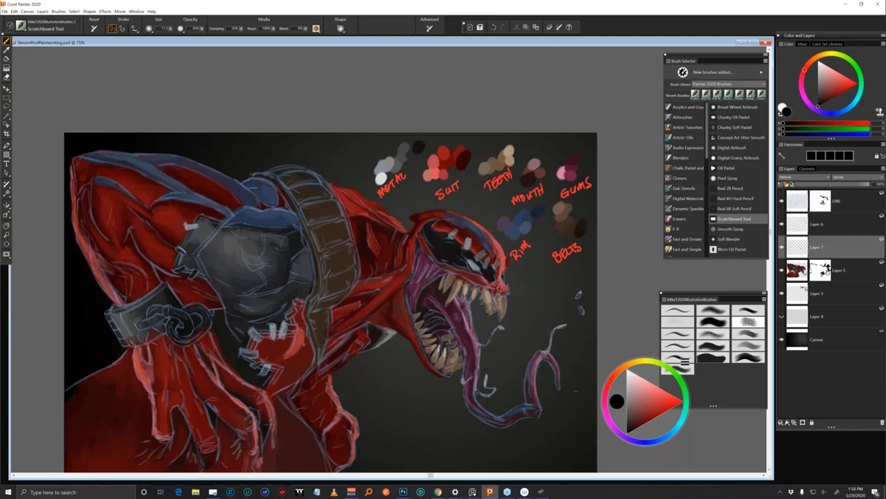
left_click(365, 243, "alt")
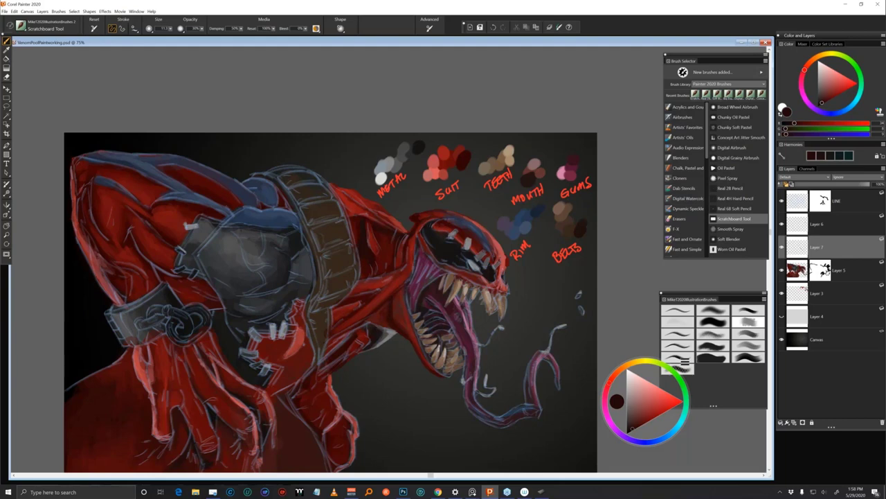
left_click(401, 320, "alt")
left_click(394, 318, "alt")
left_click(402, 318, "alt")
left_click(399, 319, "alt")
left_click(638, 417)
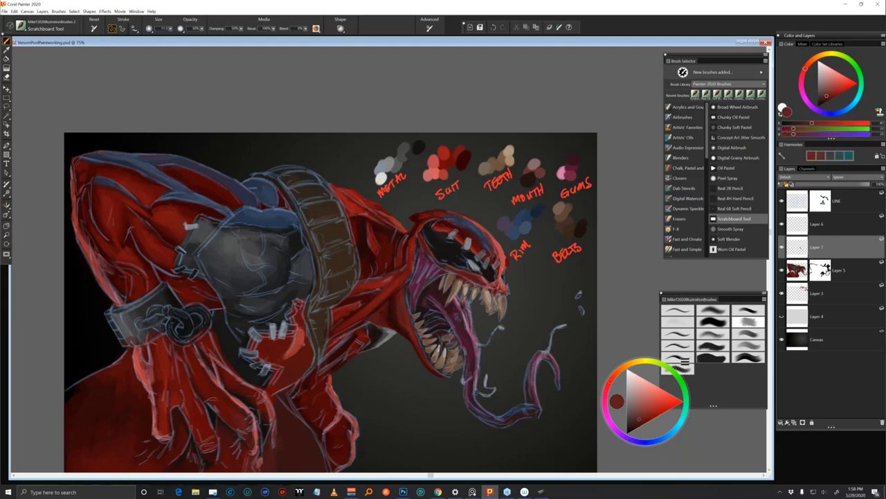
left_click(641, 418)
Blend the shading along the jaw beside the lower teeth using dark reds sampled from the surrounding paint
left_click(397, 313, "alt")
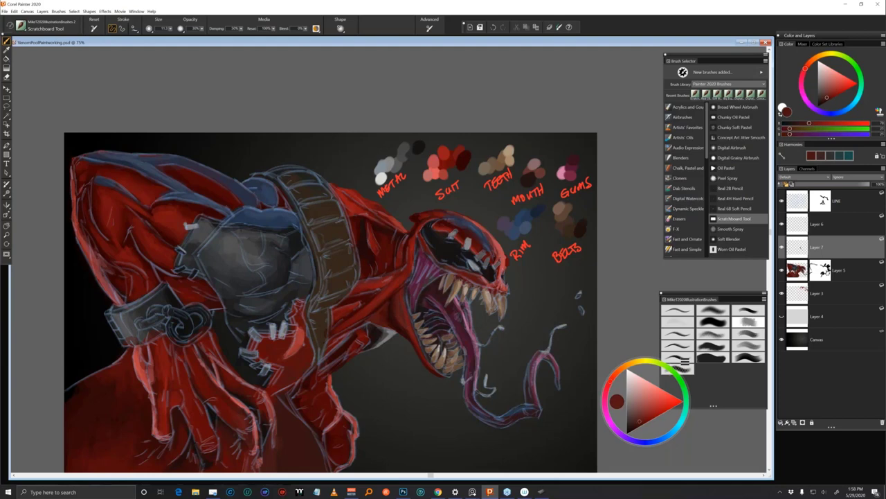
left_click(405, 329, "alt")
left_click(406, 331, "alt")
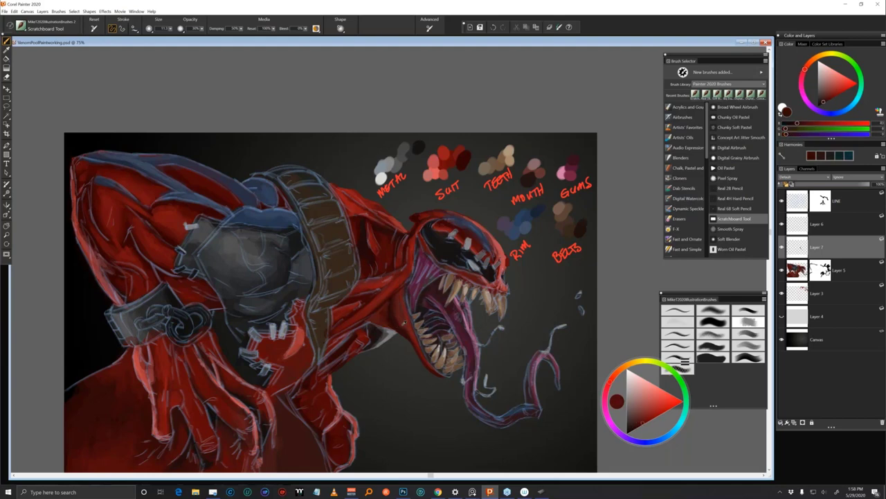
left_click(410, 334, "alt")
left_click(409, 333, "alt")
left_click(405, 297, "alt")
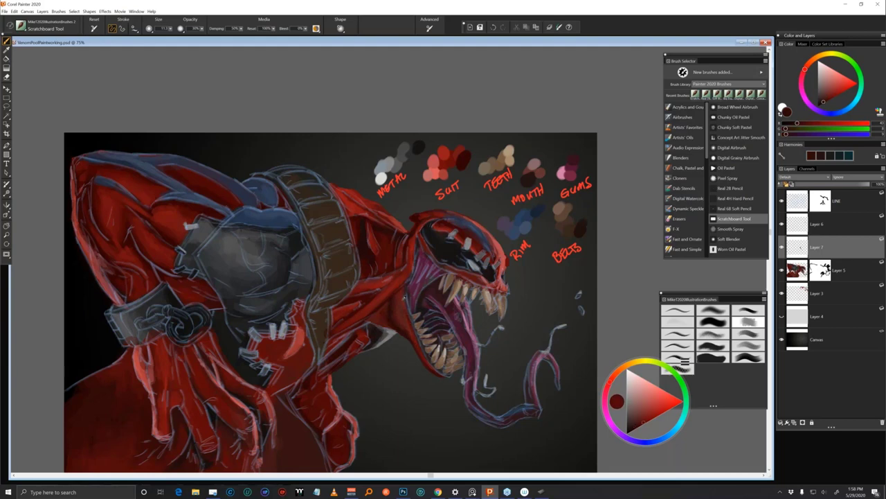
Refine the neck shading behind the lower jaw on Layer 7 with suit reds and dark reds sampled nearby, plus a near-black
left_click(448, 151, "alt")
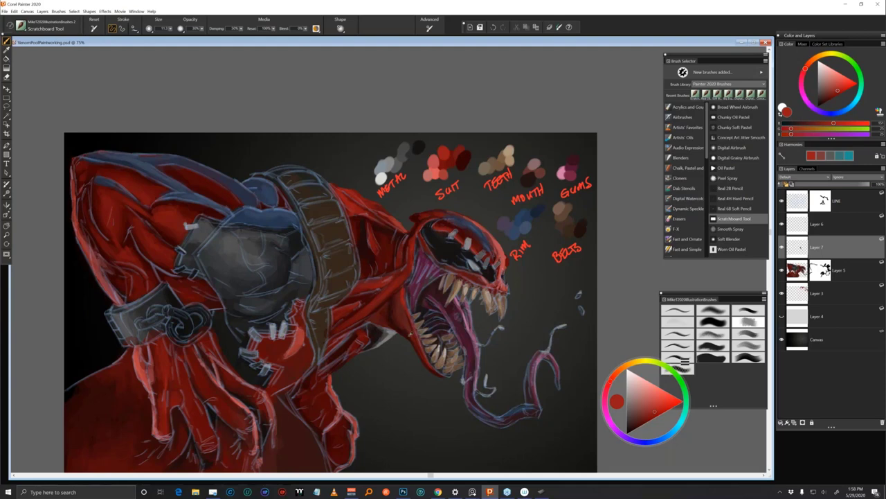
left_click(409, 332, "alt")
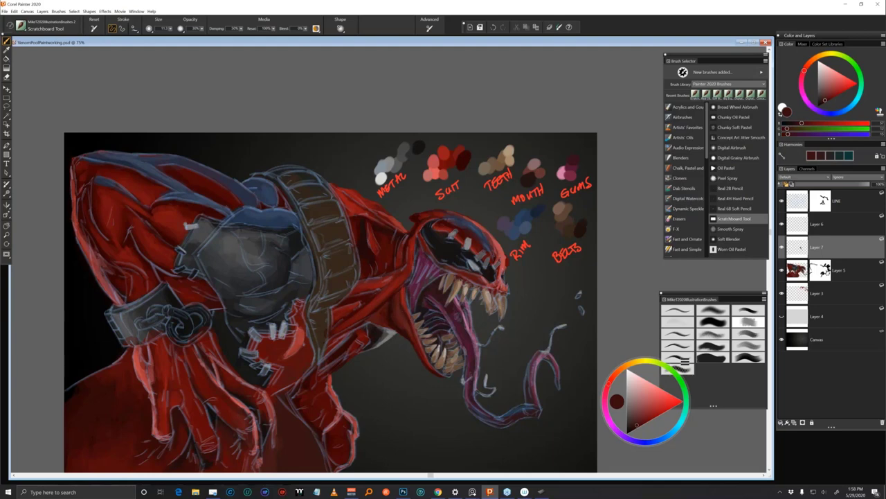
left_click(414, 335, "alt")
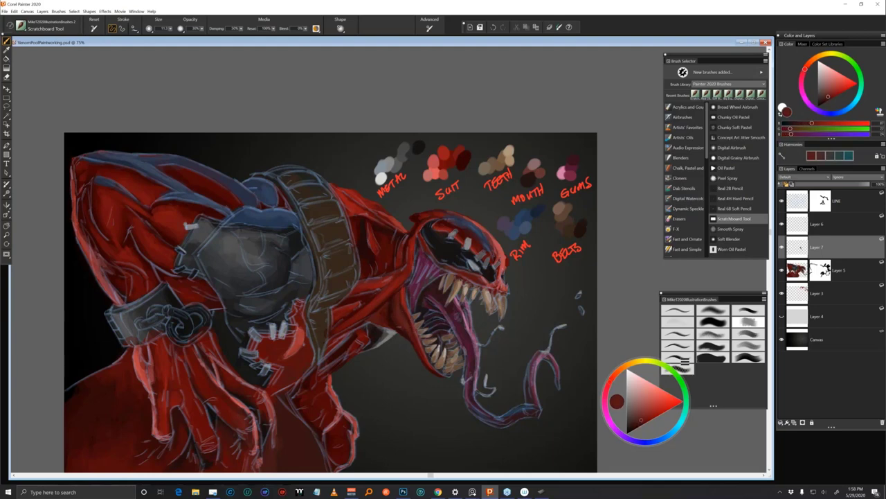
left_click(407, 333, "alt")
left_click_drag(631, 424, 627, 428)
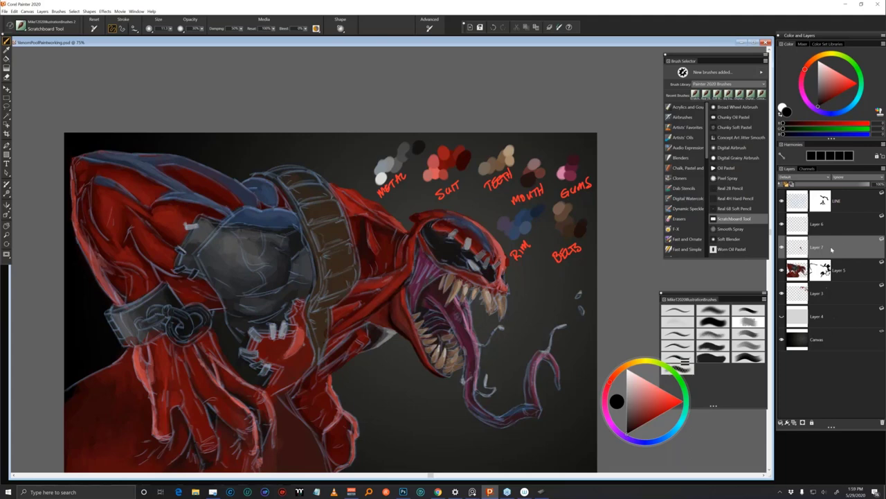
Add a new layer above Layer 7 and smooth the paint on the shoulder pad, arms and hands with the Soft Blender
left_click(795, 421)
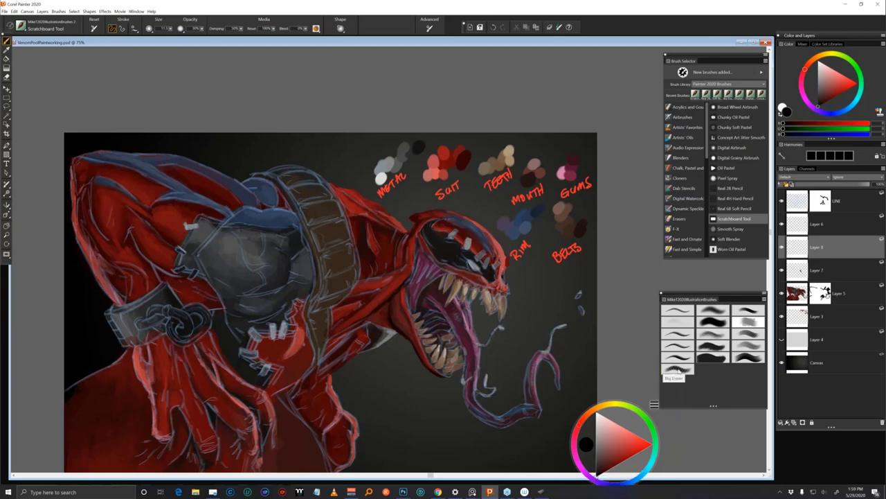
left_click(678, 322)
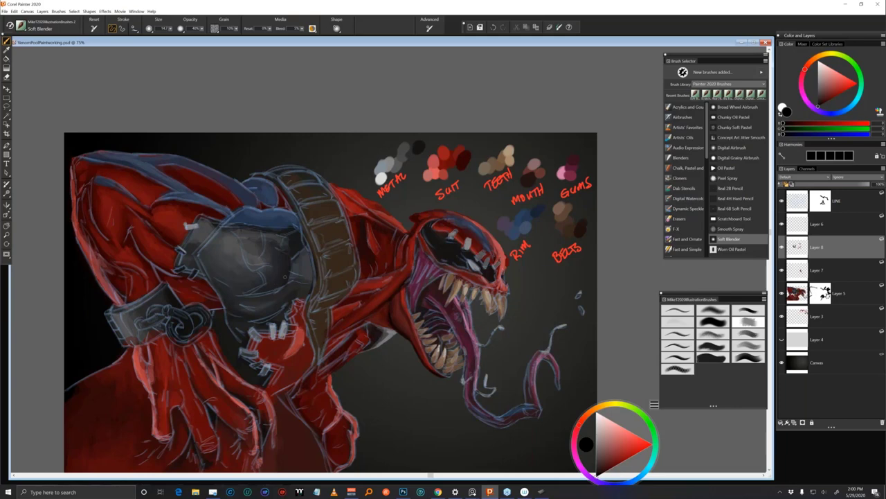
left_click_drag(328, 376, 338, 376)
left_click_drag(228, 334, 228, 334)
left_click(223, 331, "alt")
left_click(223, 331, "alt")
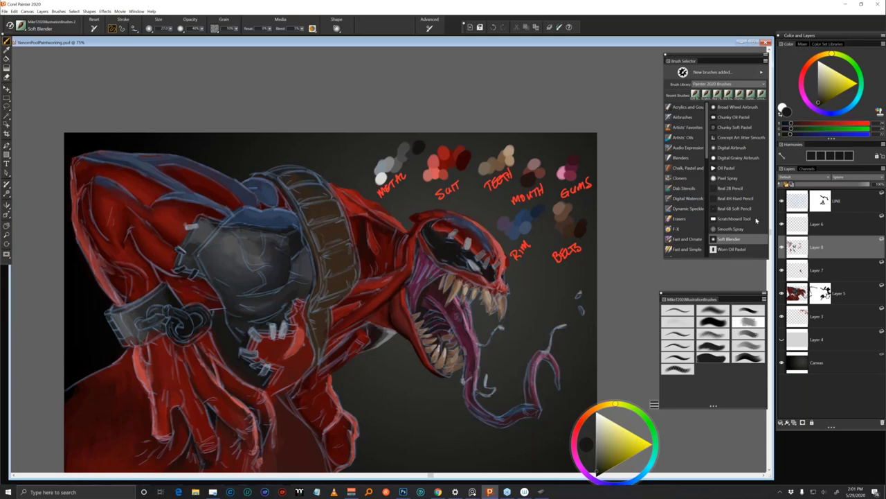
Hide the LINE layer and try blending the grey shoulder pad with the Soft Blender
left_click(793, 203)
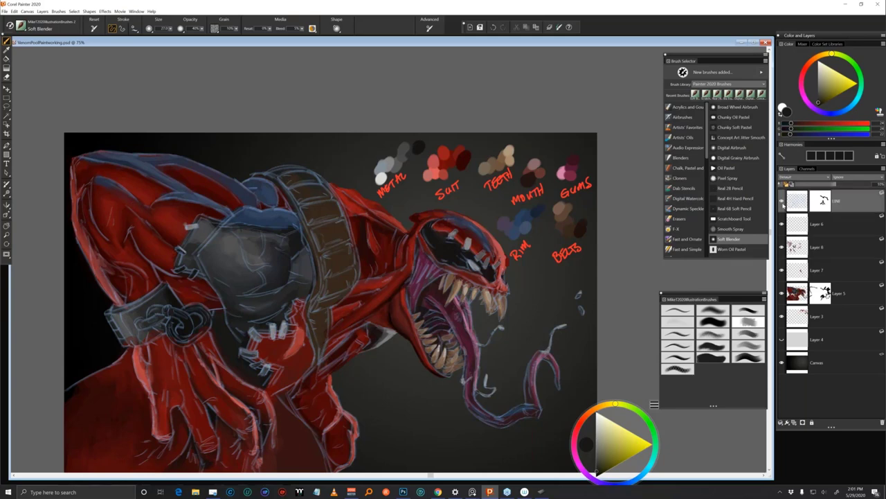
left_click(783, 202)
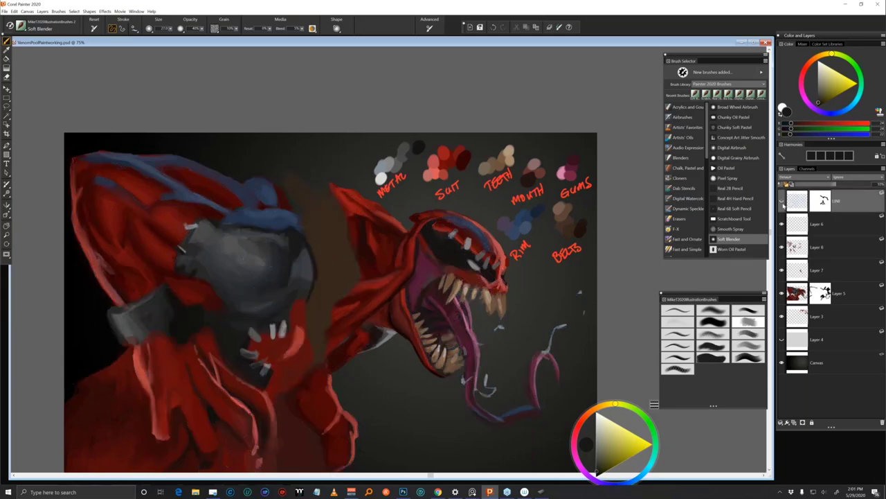
left_click_drag(287, 256, 291, 249)
left_click(287, 258)
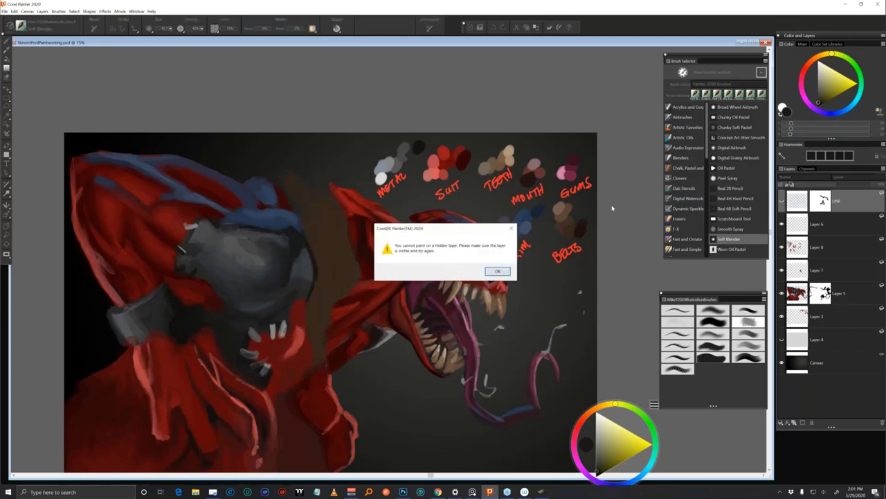
left_click(497, 270)
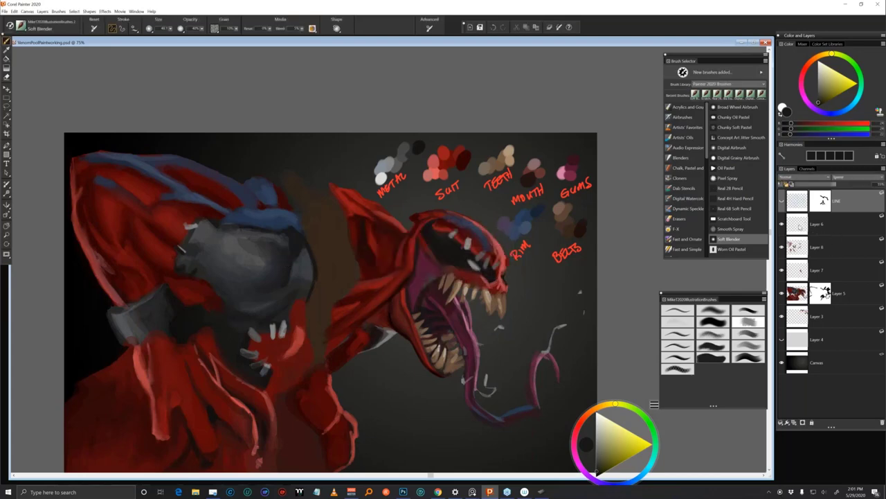
Check Layer 6 by toggling its visibility, make Layer 8 active and reduce the Soft Blender's size for blending
left_click(782, 224)
left_click(783, 225)
left_click(783, 225)
left_click(783, 225)
left_click(803, 247)
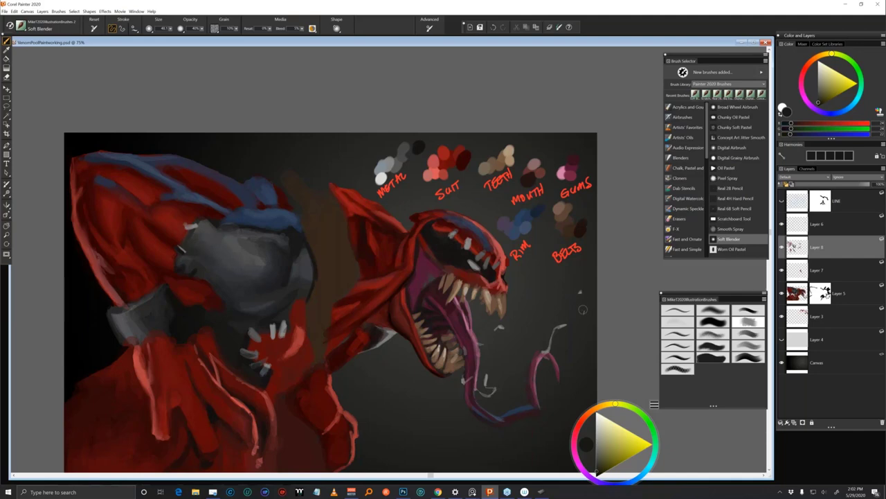
key("bracketleft")
Show the LINE layer again and lower its opacity so the sketch lines are fainter
left_click(783, 202)
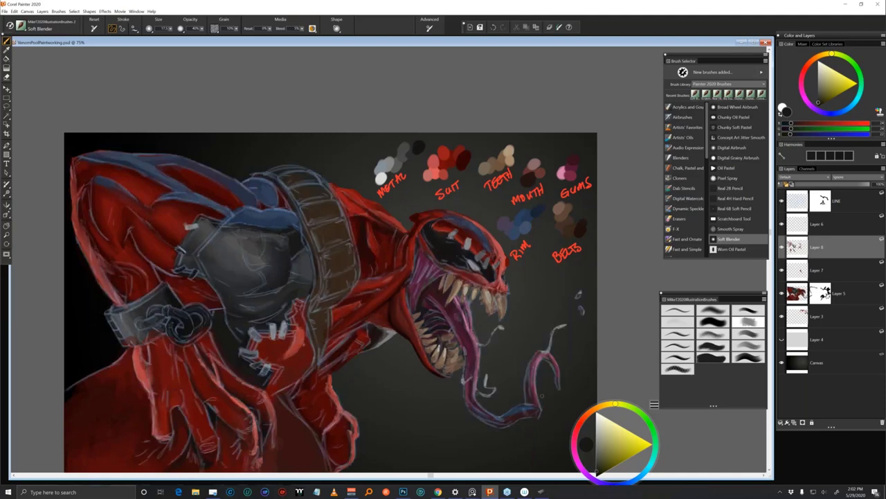
left_click(845, 203)
left_click_drag(824, 184, 821, 185)
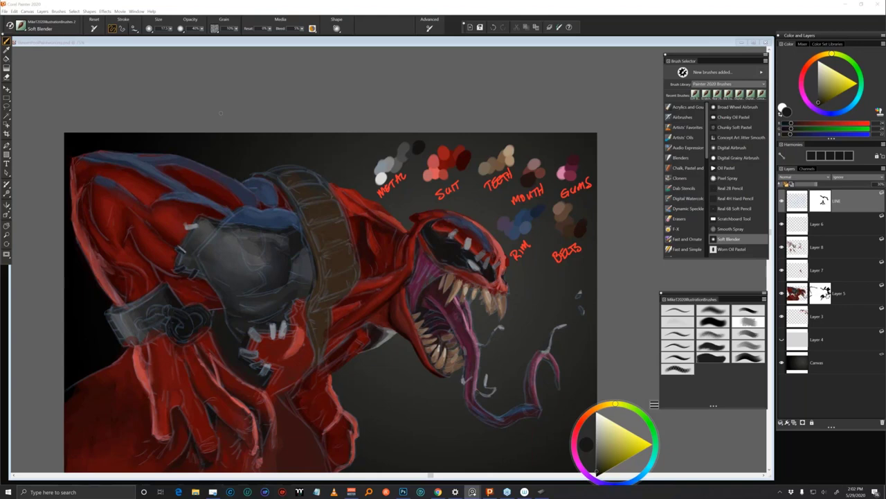
Switch to PureRef and bring its reference board up over the painting
left_click(221, 113)
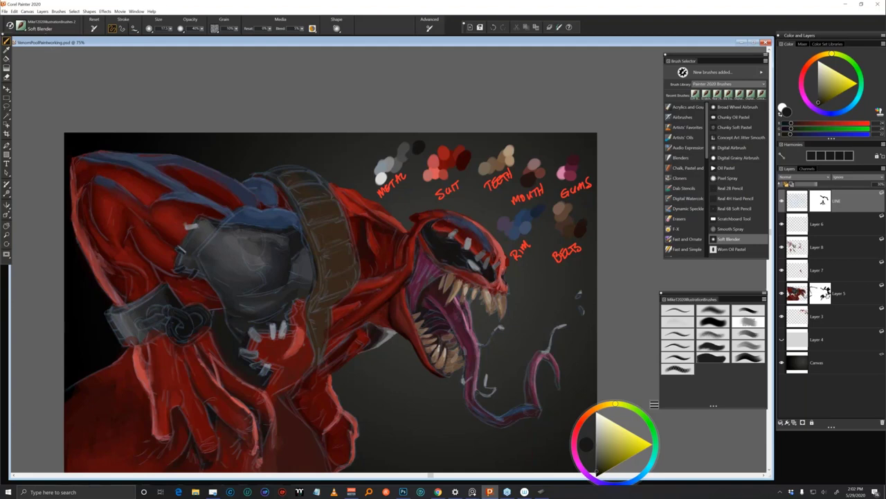
left_click(473, 491)
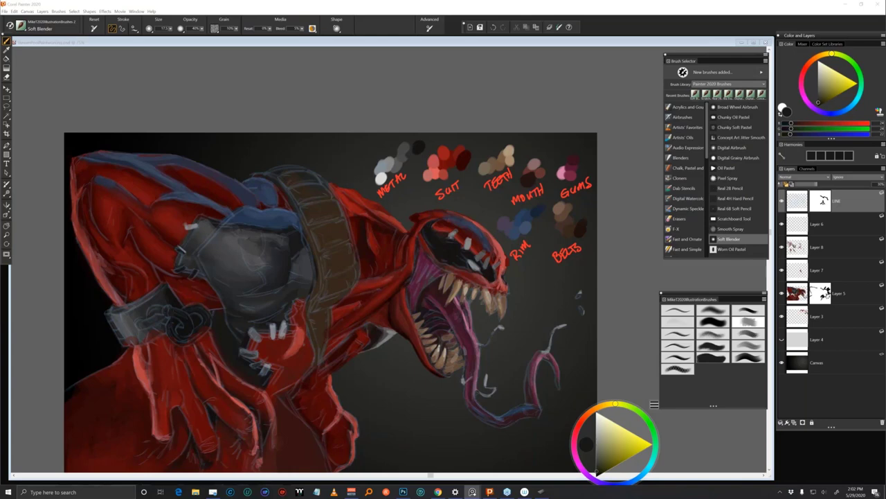
key("alt+Tab")
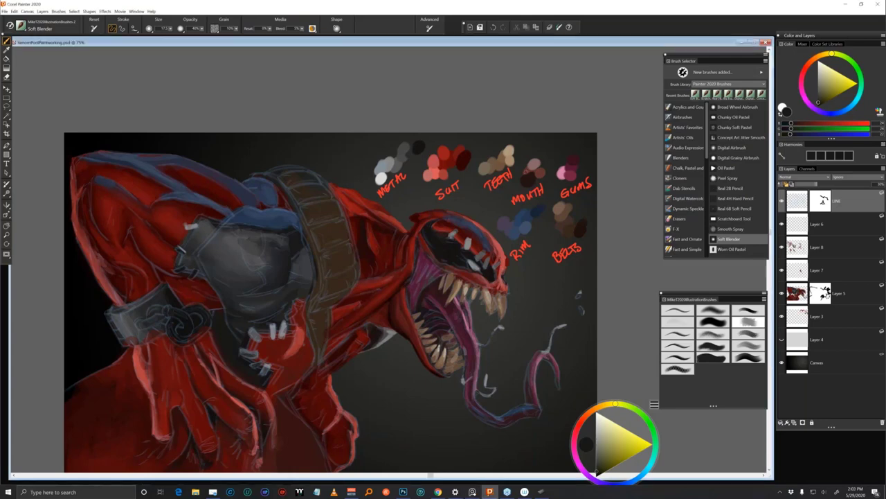
mouse_move(473, 491)
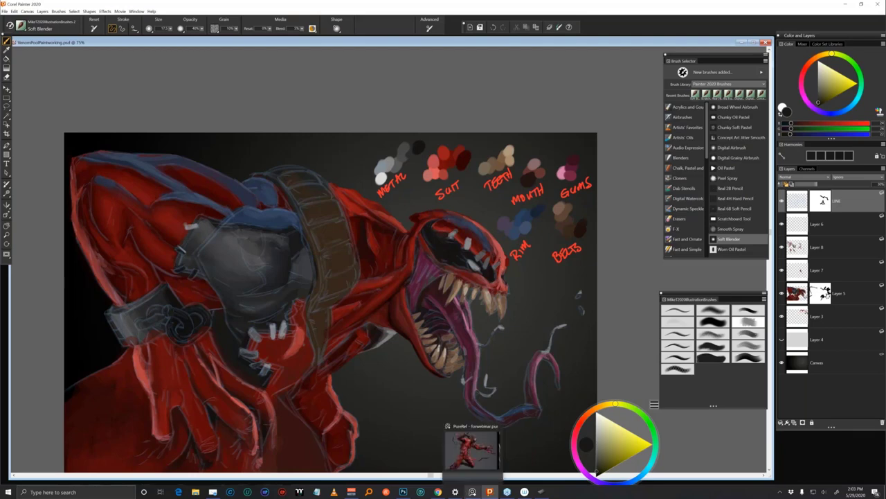
left_click(470, 463)
left_click(473, 492)
left_click(472, 491)
Examine the Spider-Man painting on the reference board up close, including the suit, head, mechanical arms and rim lighting
left_click_drag(547, 133, 309, 257)
scroll(309, 257, "down", 5)
left_click_drag(481, 296, 328, 269)
scroll(306, 297, "up", 8)
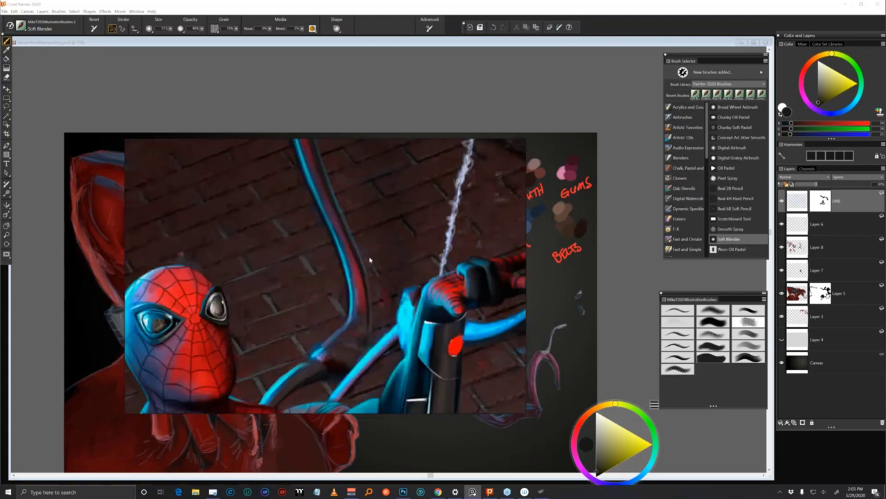
left_click_drag(311, 374, 460, 204)
left_click_drag(394, 313, 360, 195)
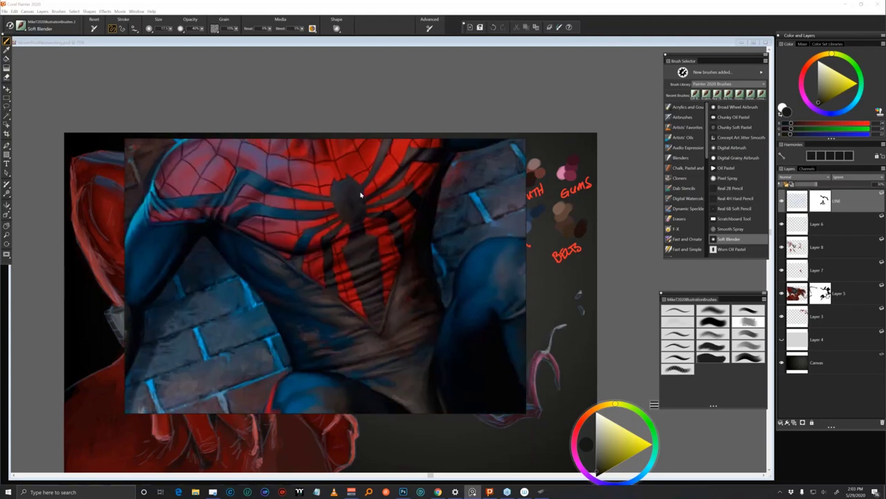
left_click_drag(385, 311, 367, 339)
scroll(294, 239, "down", 3)
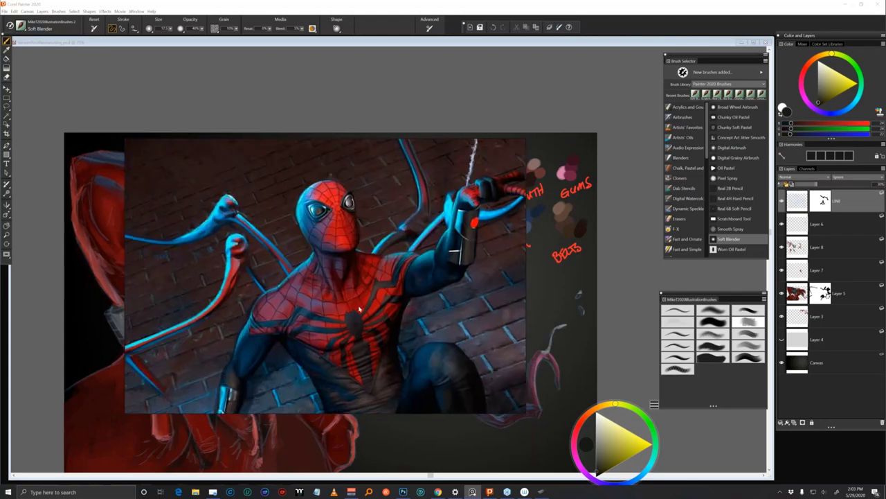
left_click_drag(359, 285, 397, 355)
scroll(396, 309, "up", 2)
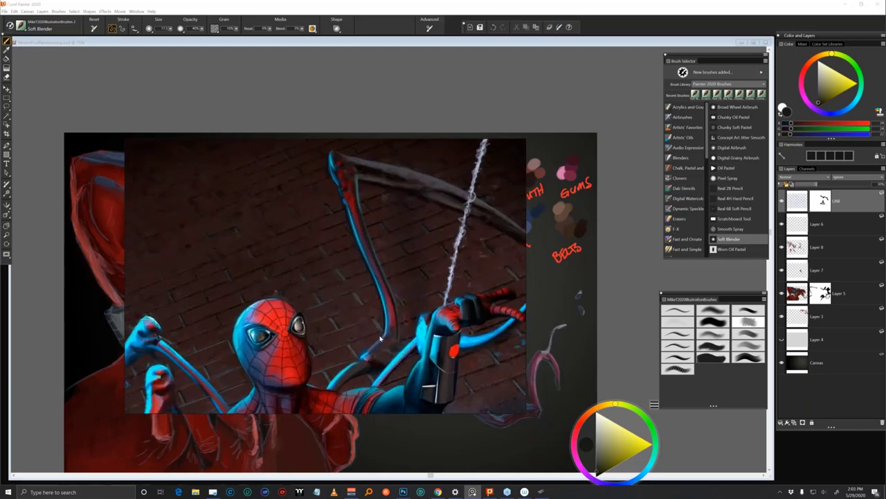
left_click_drag(351, 153, 383, 298)
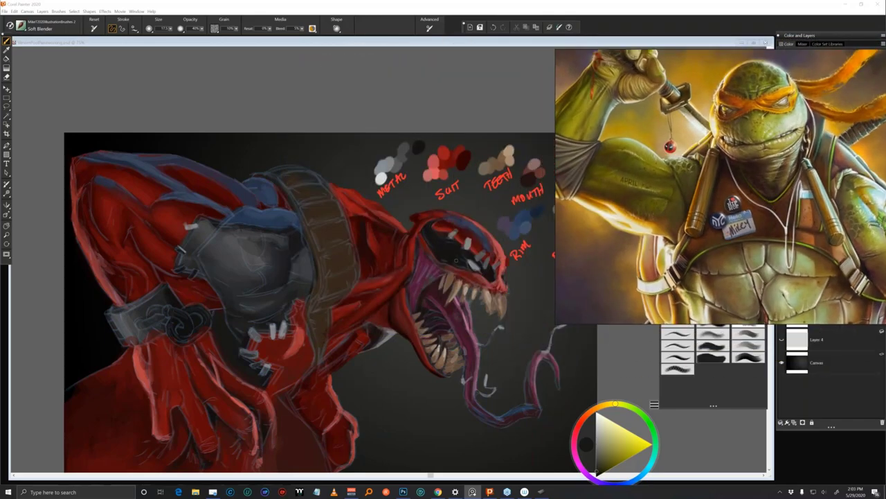
Place the painting clear of the PureRef window, focus the board on the white symbiote image and enlarge the reference window
left_click(340, 274)
left_click_drag(370, 337, 324, 276)
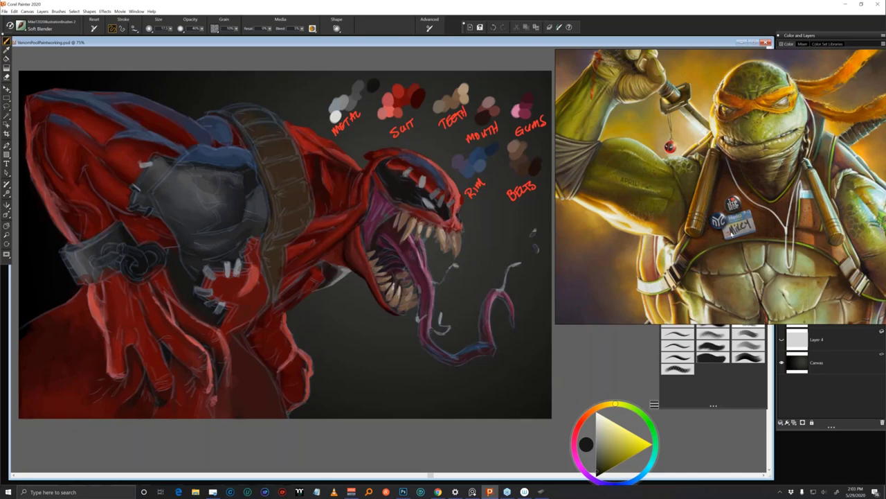
scroll(732, 234, "down", 5)
left_click_drag(692, 281, 686, 187)
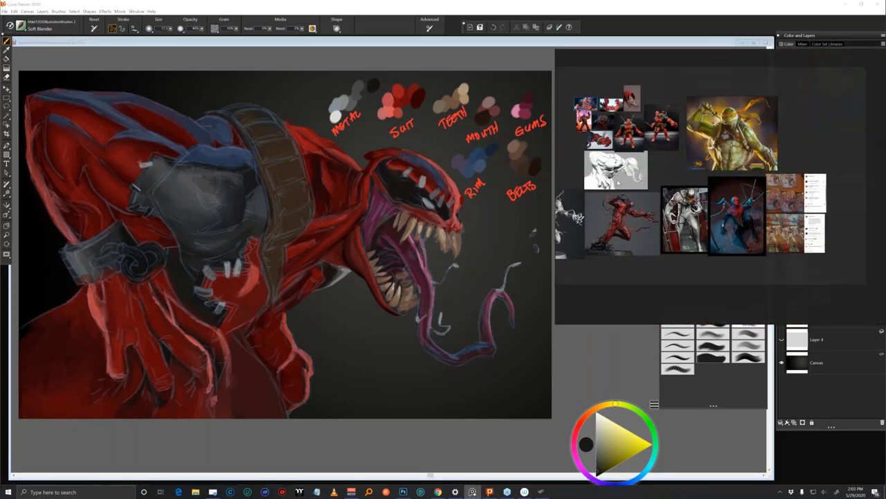
double_click(687, 215)
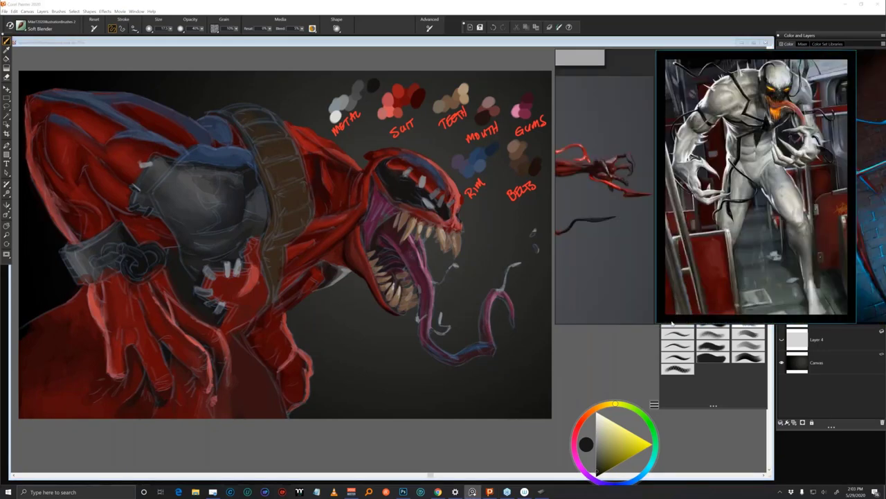
left_click_drag(669, 324, 687, 496)
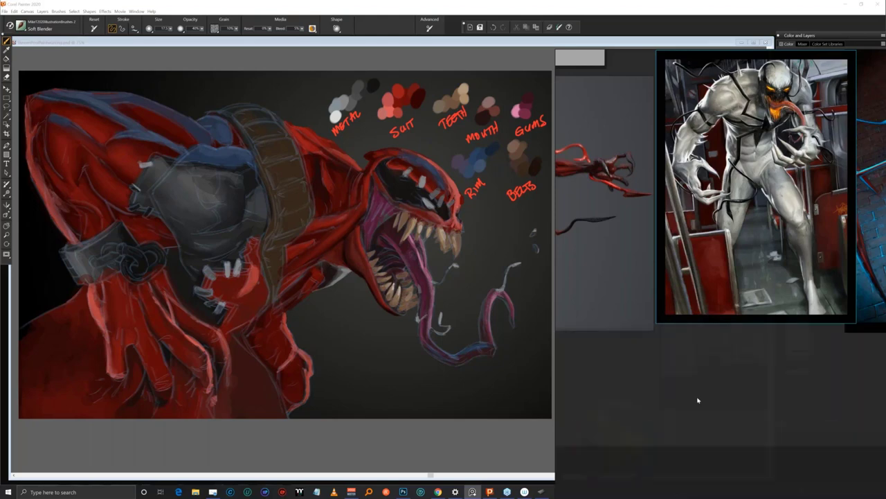
double_click(709, 231)
double_click(705, 228)
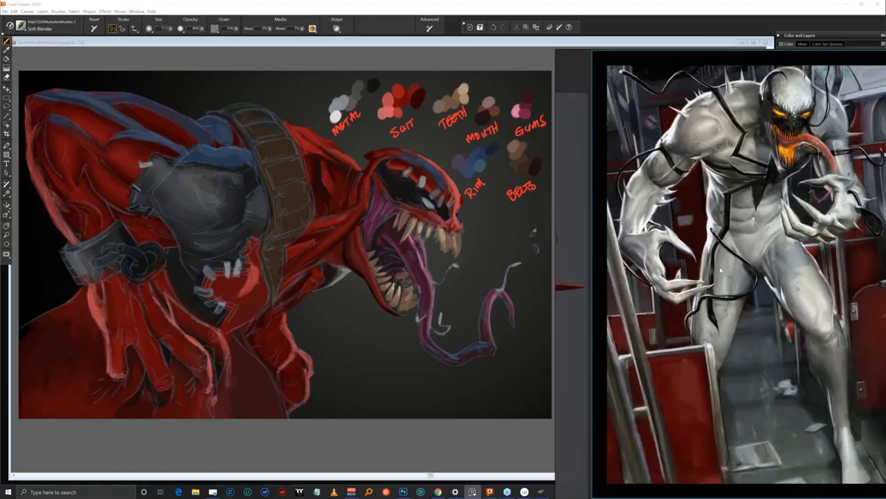
left_click_drag(729, 282, 673, 282)
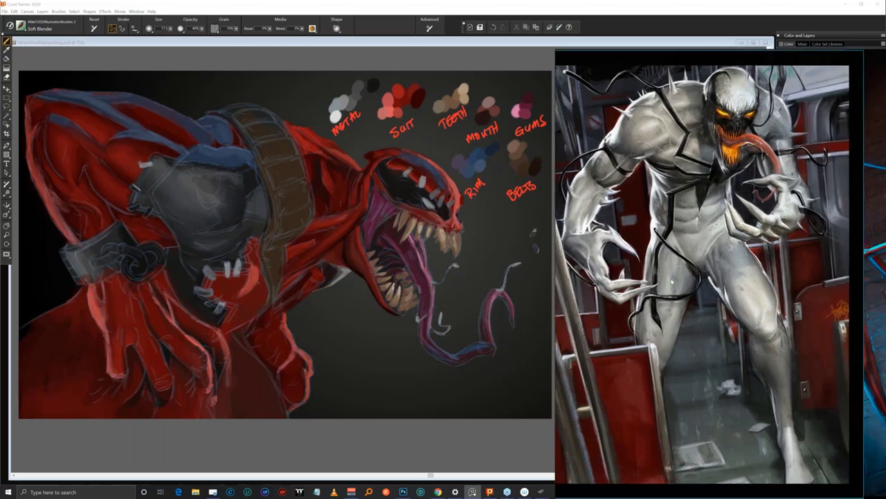